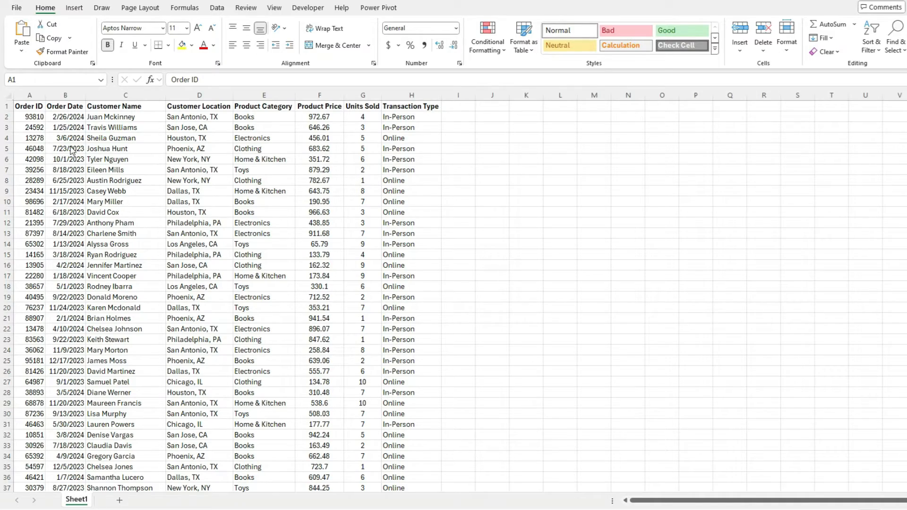
- Paste the copied order data into the sheet starting at cell A1 and look through its rows
key(ctrl+v)
scroll(108, 208, down, 5)
scroll(107, 227, down, 6)
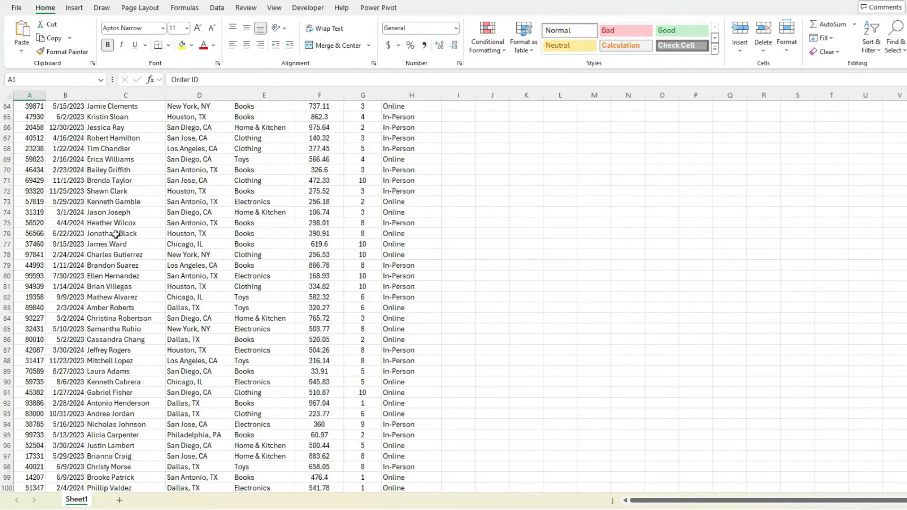
scroll(117, 241, up, 11)
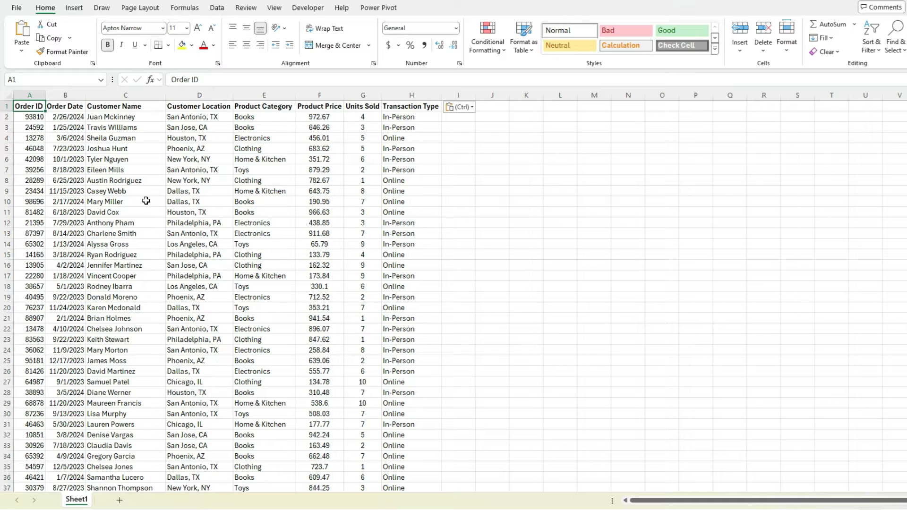
- Check the sheet for formula errors using Go To Special limited to formulas that return errors
key(ctrl+g)
click(116, 441)
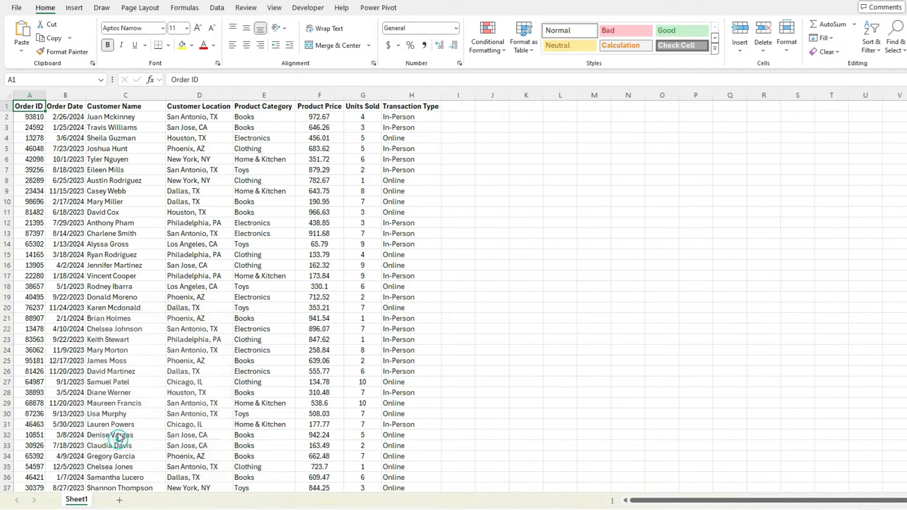
click(106, 349)
click(113, 358)
click(111, 368)
click(118, 378)
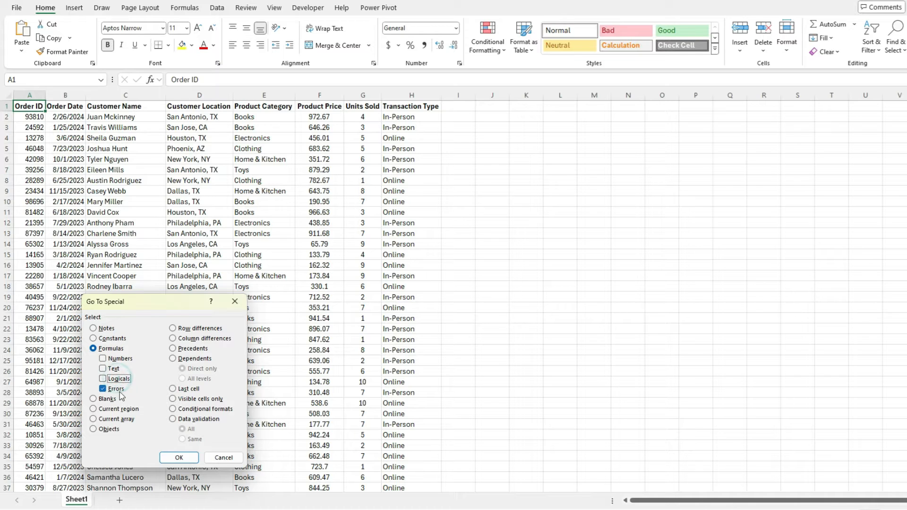
click(180, 458)
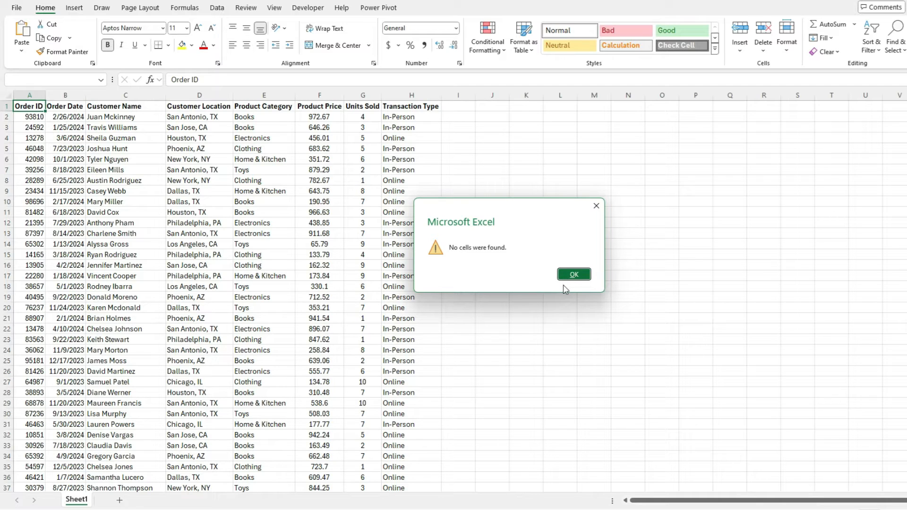
click(575, 276)
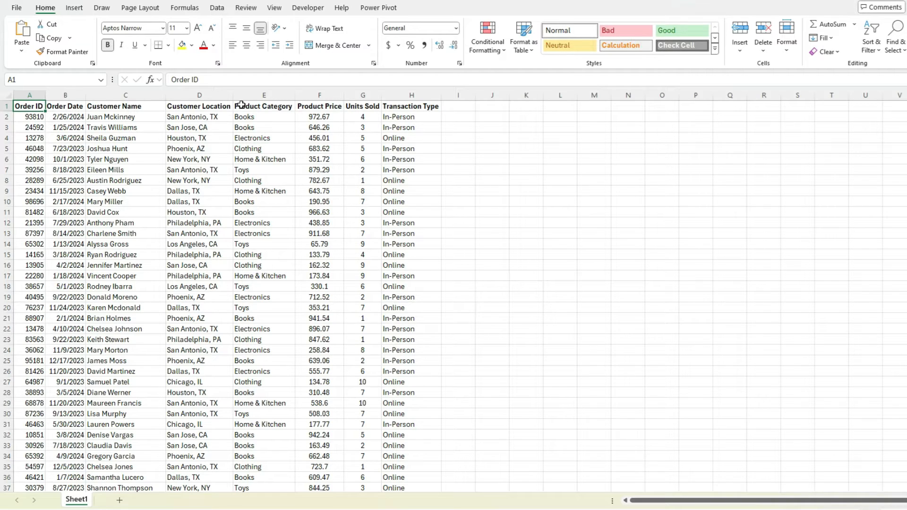
- Insert two blank columns before the Product Category column
click(265, 97)
drag(264, 96, 317, 95)
right_click(313, 95)
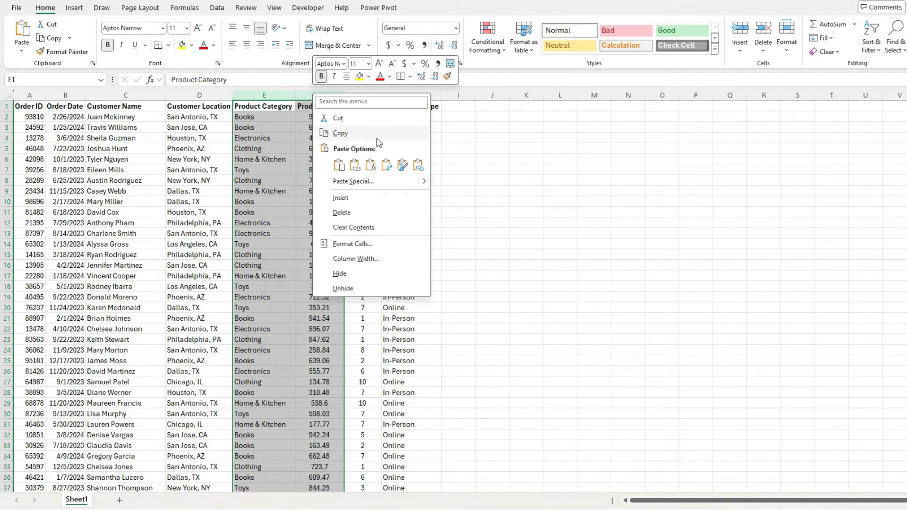
click(370, 196)
- Enter the headers City in E1 and State in F1 for the new columns
click(273, 106)
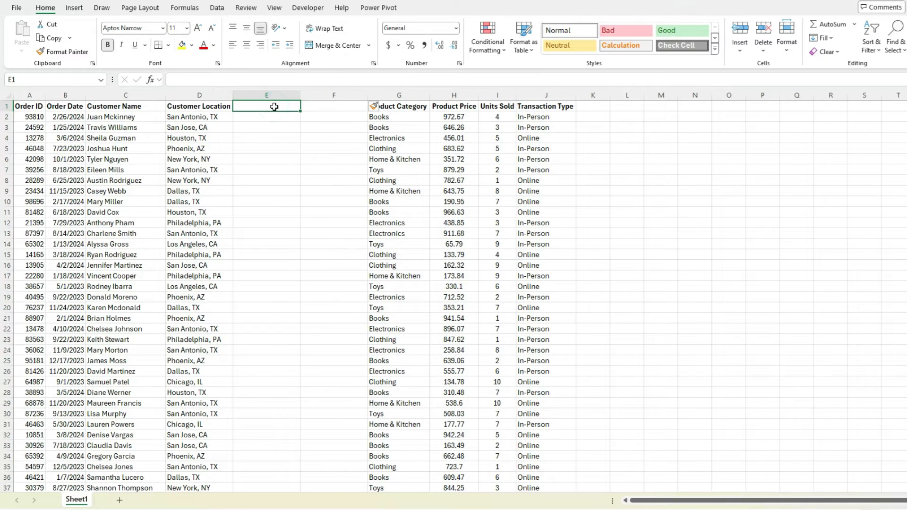
text(City)
key(Tab)
text(S)
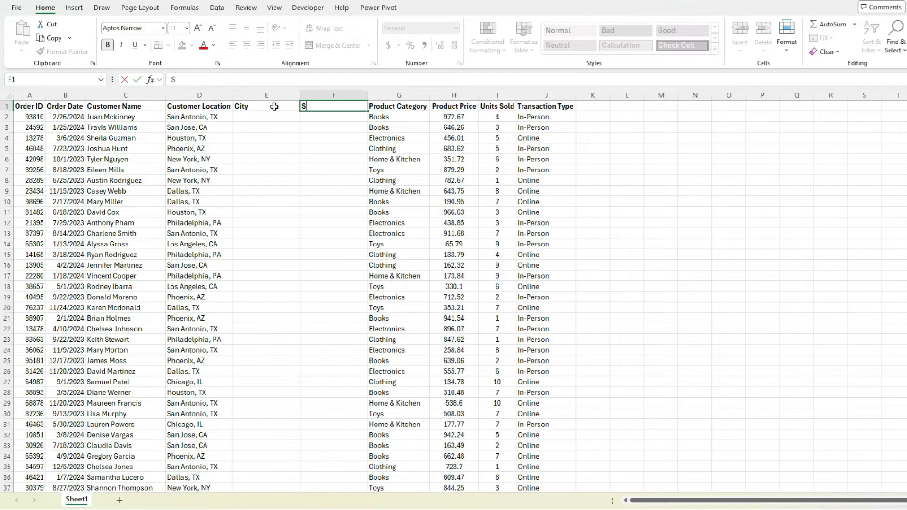
text(tate)
key(Return)
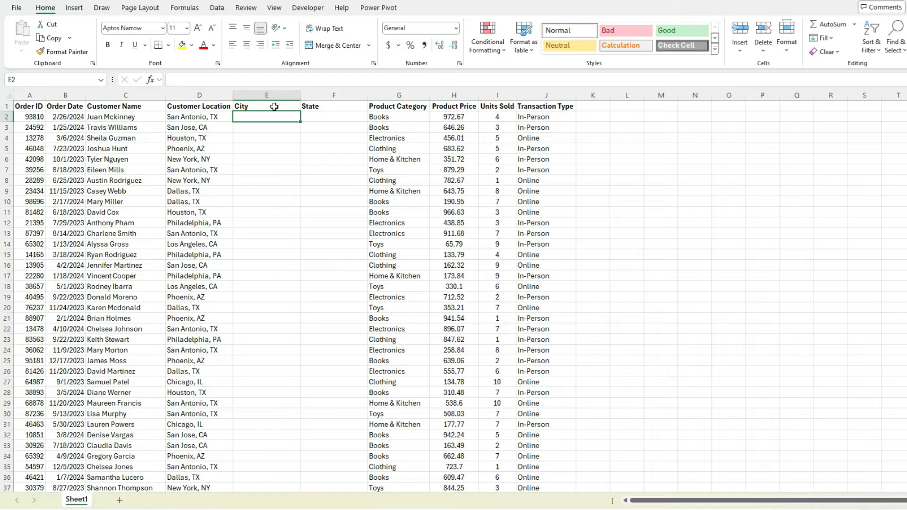
- Extract the city in E2 with =TEXTBEFORE(D2,",") and fill the formula down the City column
text(=tes)
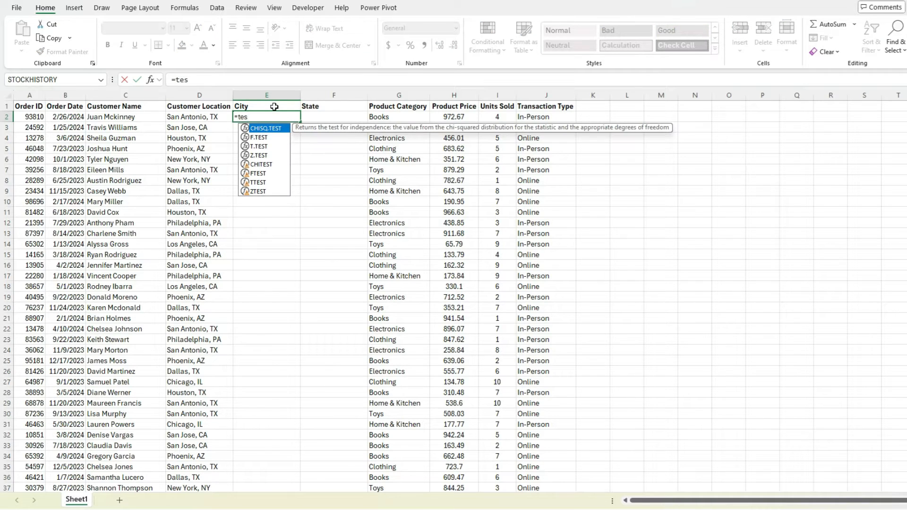
key(BackSpace)
text(xt)
key(Tab)
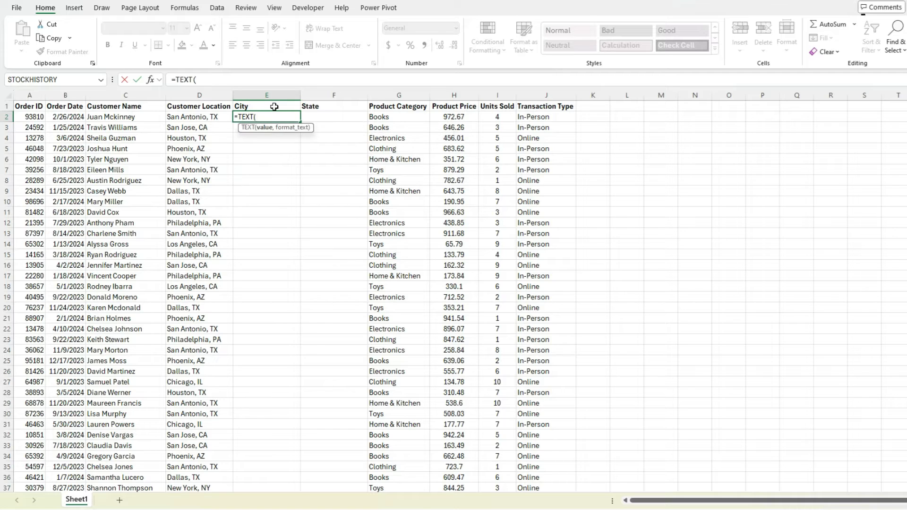
key(BackSpace)
text(be)
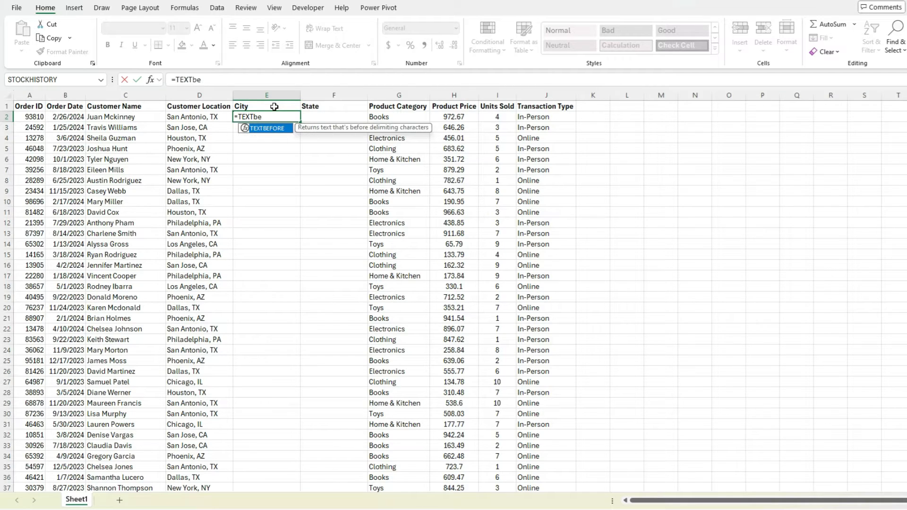
key(Tab)
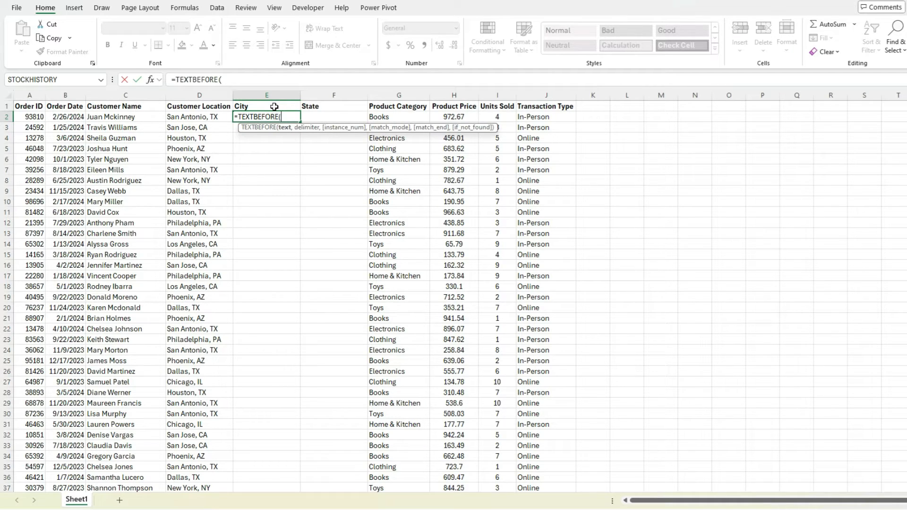
key(Left)
text(,)
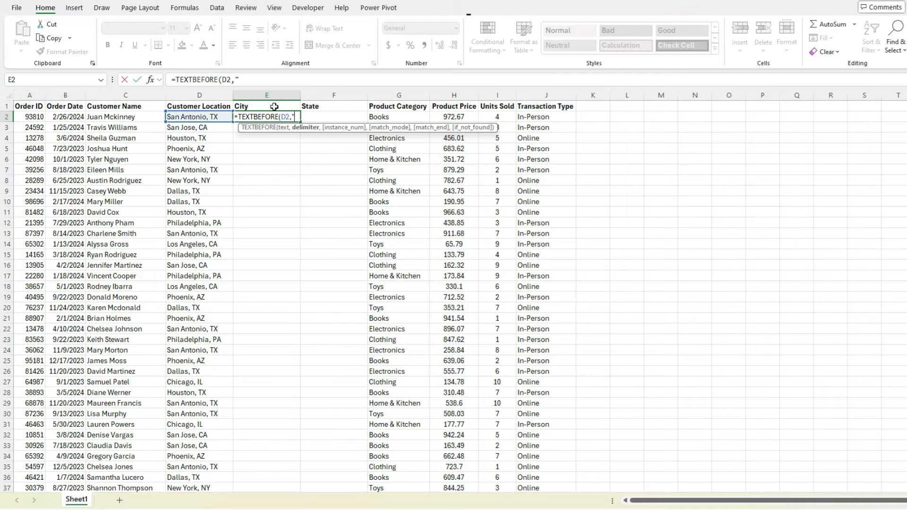
text(","))
key(Return)
key(Up)
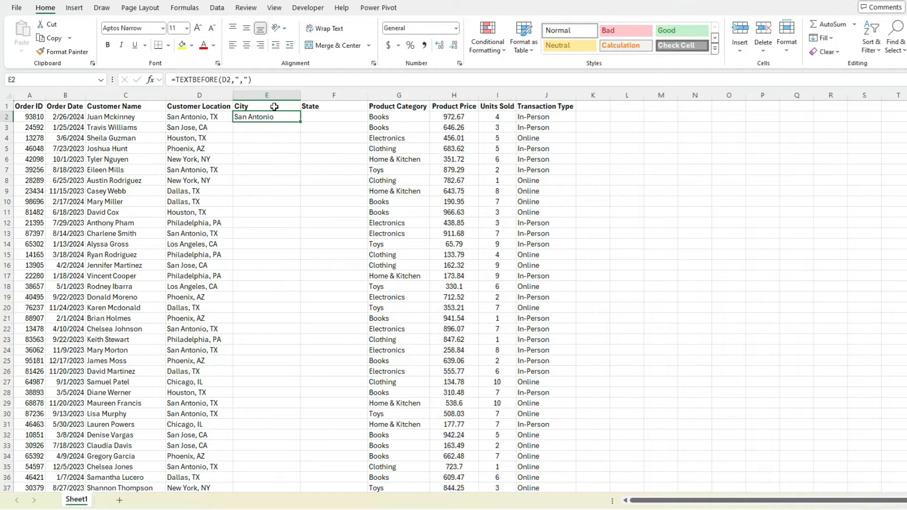
double_click(300, 122)
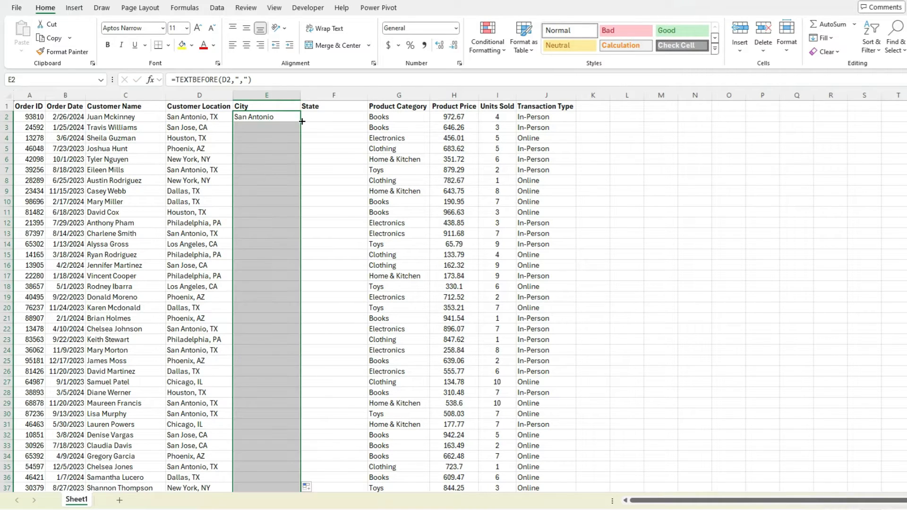
- Extract the state in F2 with =TEXTAFTER(D2,", ") and fill the formula down the State column
click(318, 117)
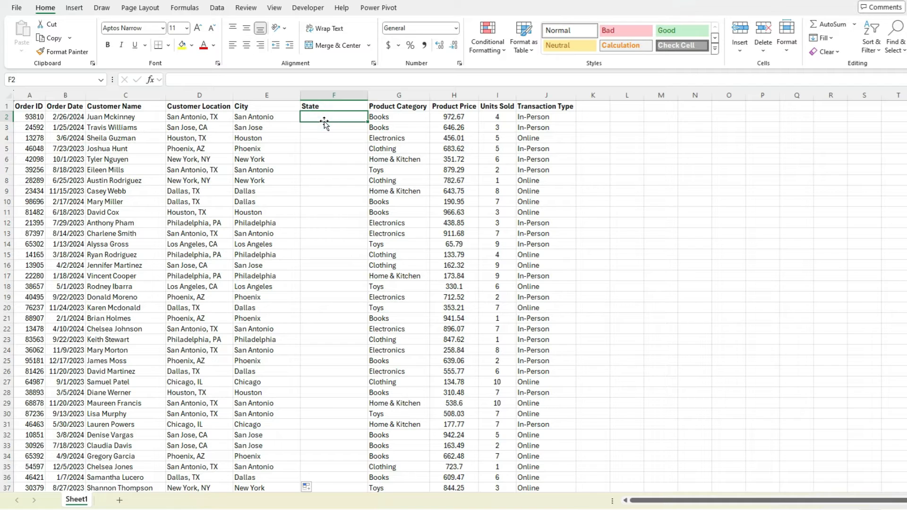
text(=textaf)
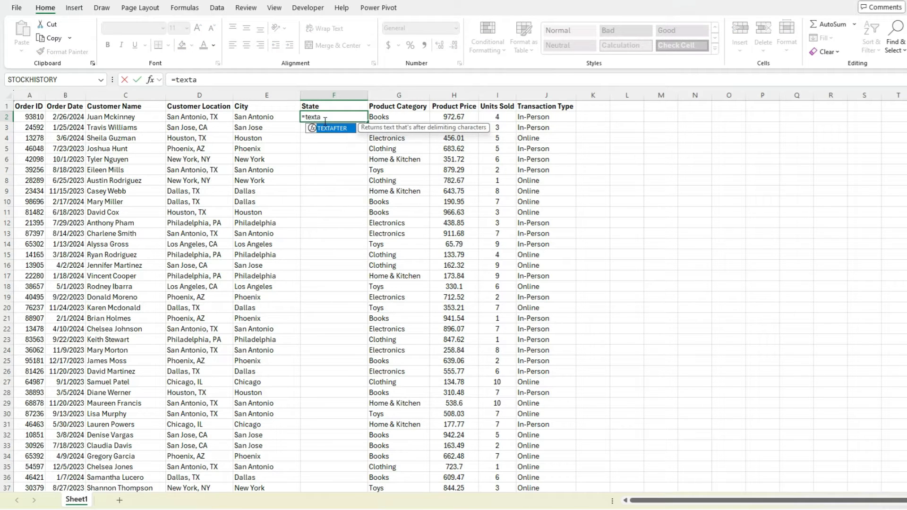
key(Tab)
key(Left)
key(Left)
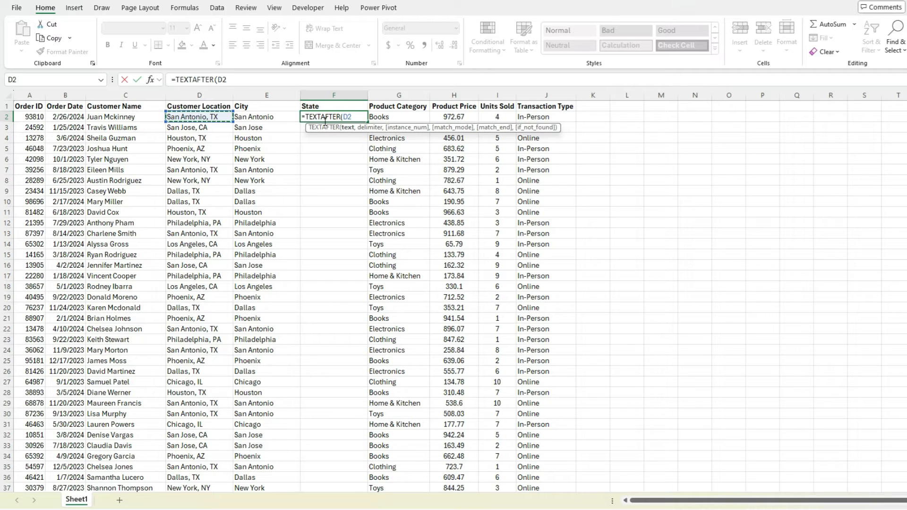
text(,)
text(",")
text( ")
text())
key(Return)
click(363, 114)
double_click(367, 122)
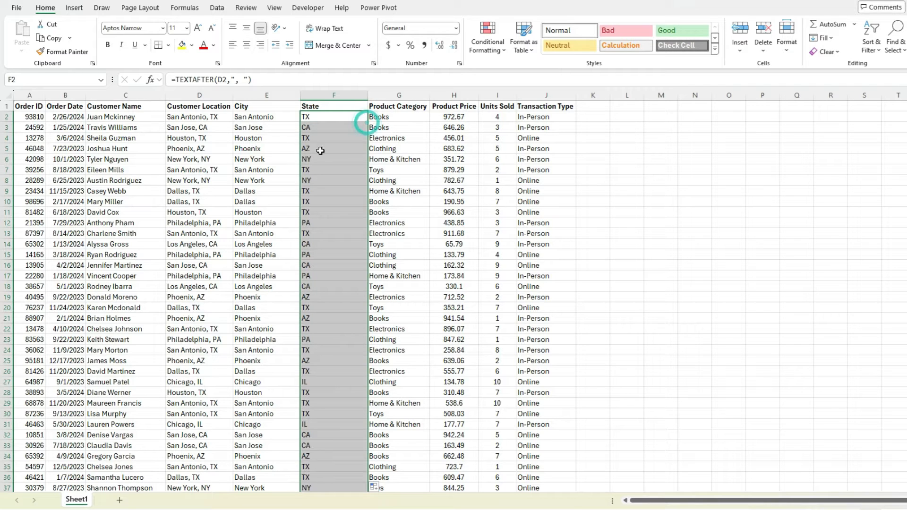
- Replace the formulas in the City and State columns with their static values
drag(276, 95, 331, 95)
right_click(287, 137)
click(324, 178)
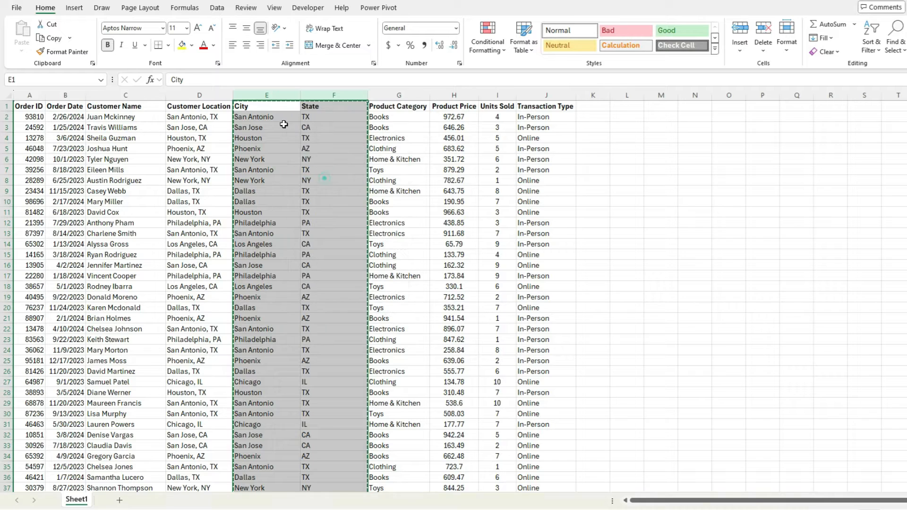
right_click(272, 99)
click(312, 179)
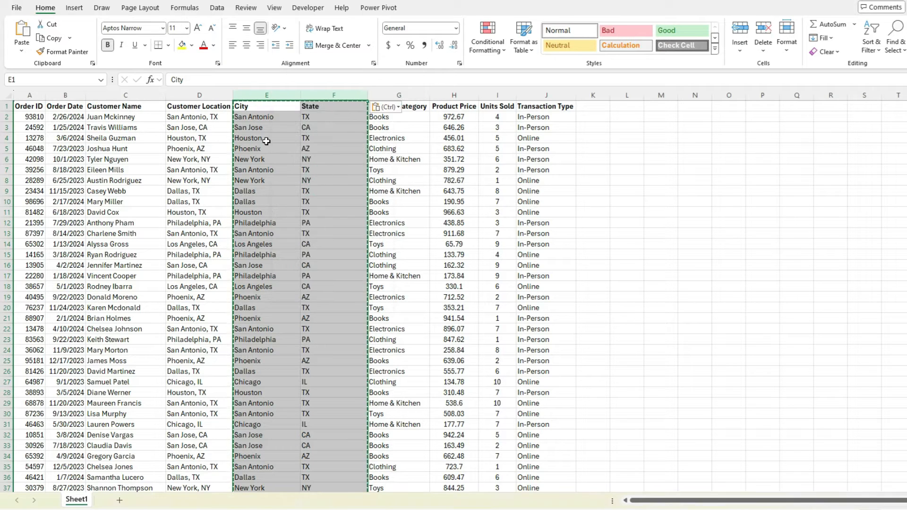
click(266, 141)
click(332, 179)
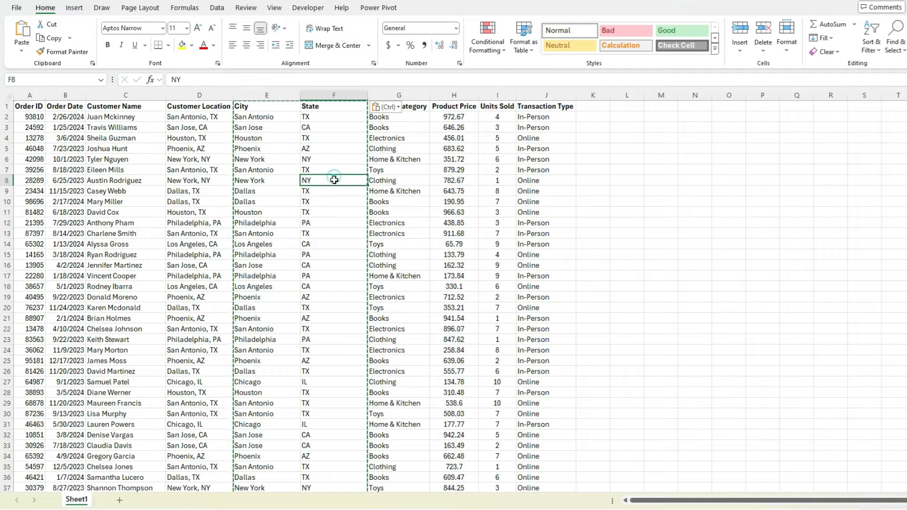
- Delete the original Customer Location column
click(207, 95)
right_click(213, 96)
click(255, 217)
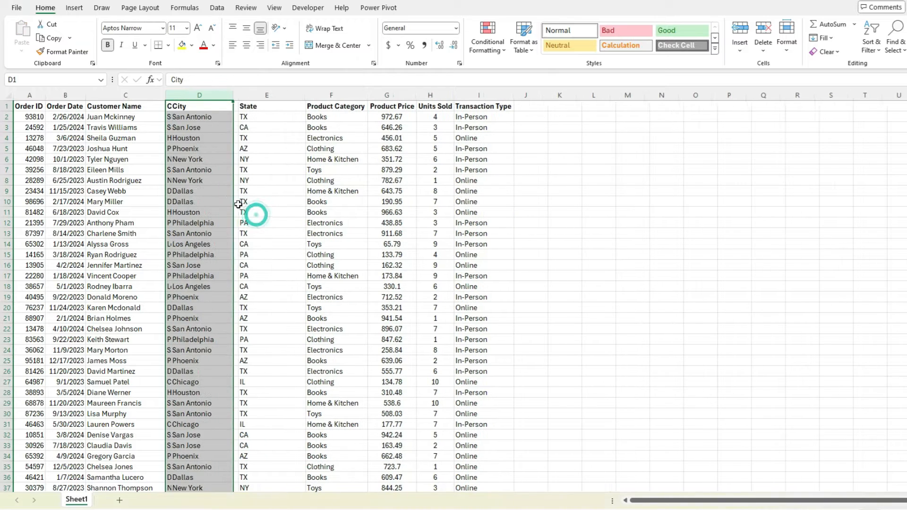
click(207, 170)
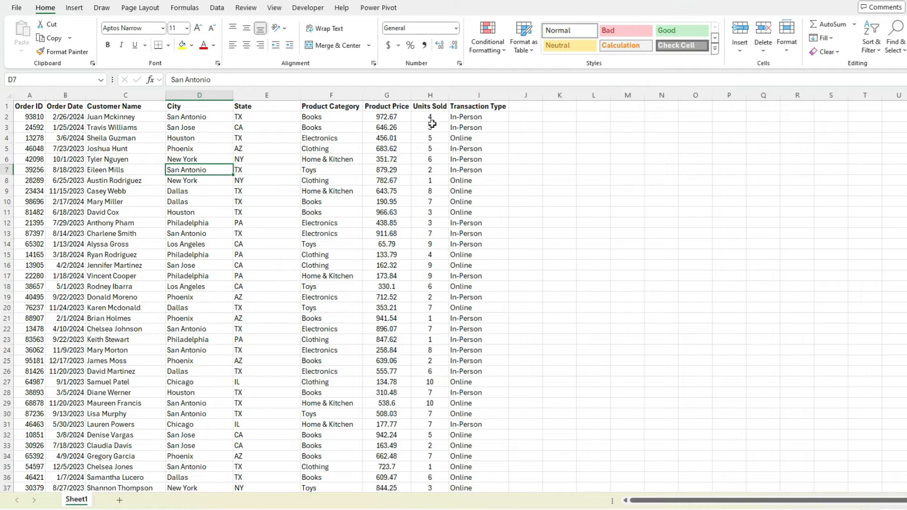
- Add a Total Sales header in J1 and calculate price times units in J2 with =G2*H2
click(518, 107)
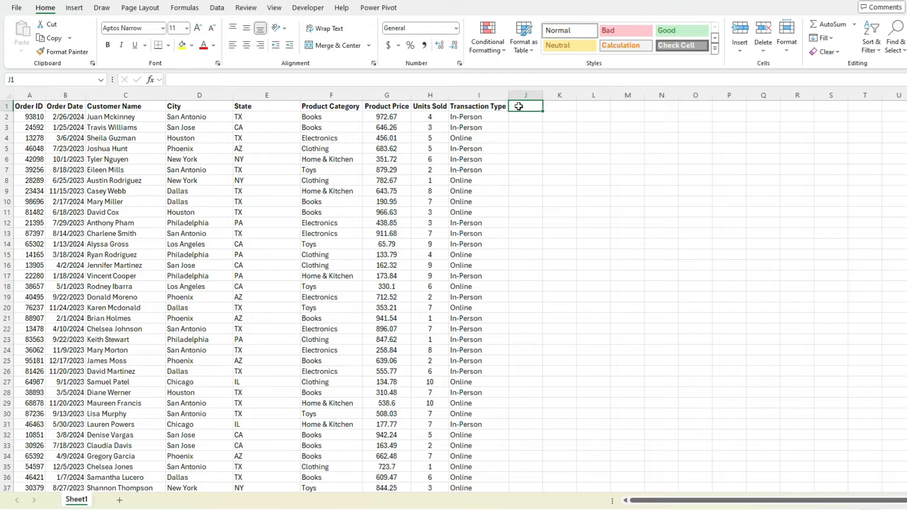
text(Total Sales)
key(Return)
text(=)
key(Left)
key(Left)
key(Left)
text(*)
key(Left)
key(Left)
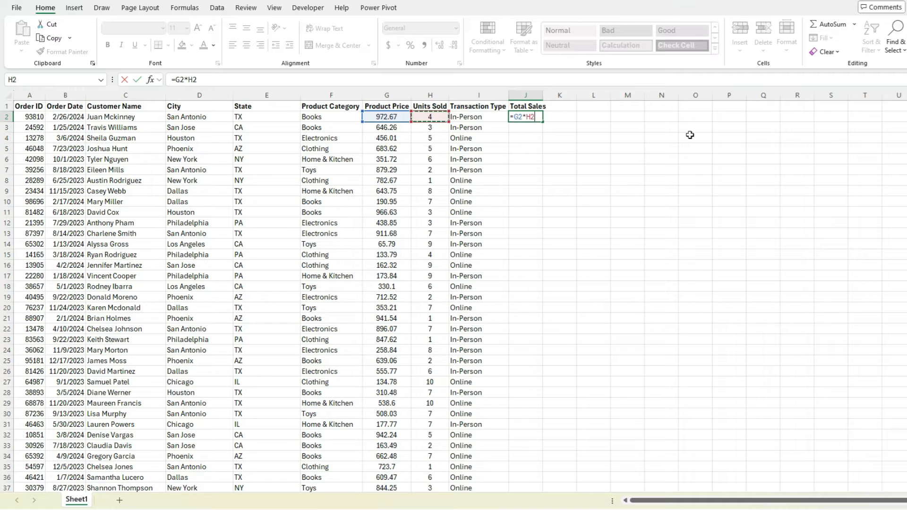
key(Return)
- Fill the Total Sales formula down all rows and autofit the column's width
click(539, 117)
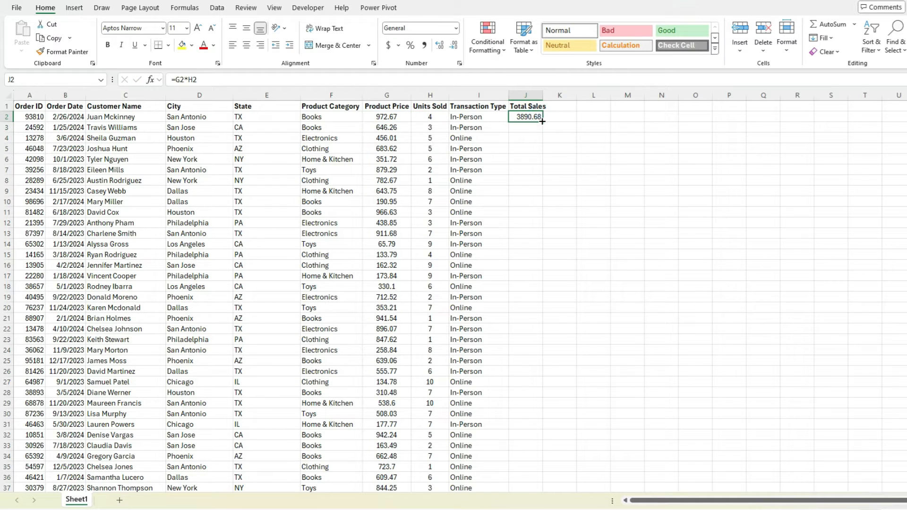
double_click(538, 117)
double_click(542, 95)
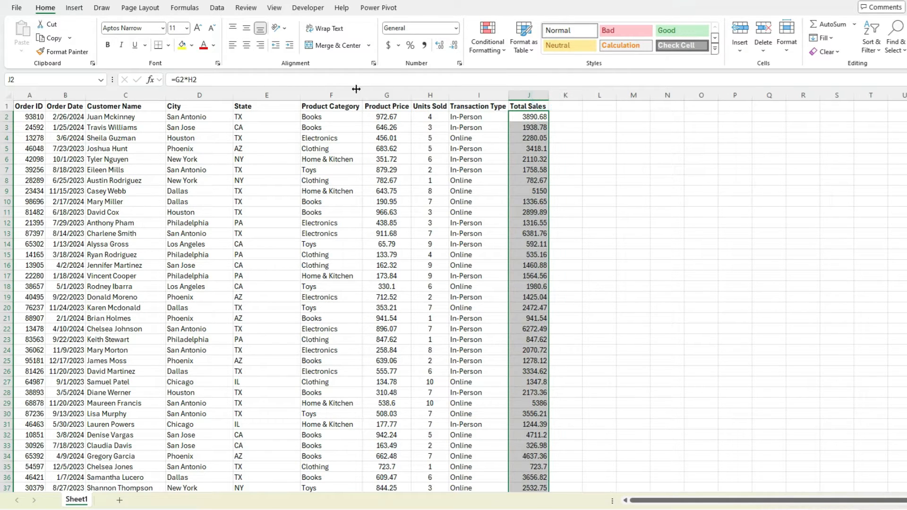
- Apply the dollar Accounting number format to the Total Sales and Product Price columns
click(388, 45)
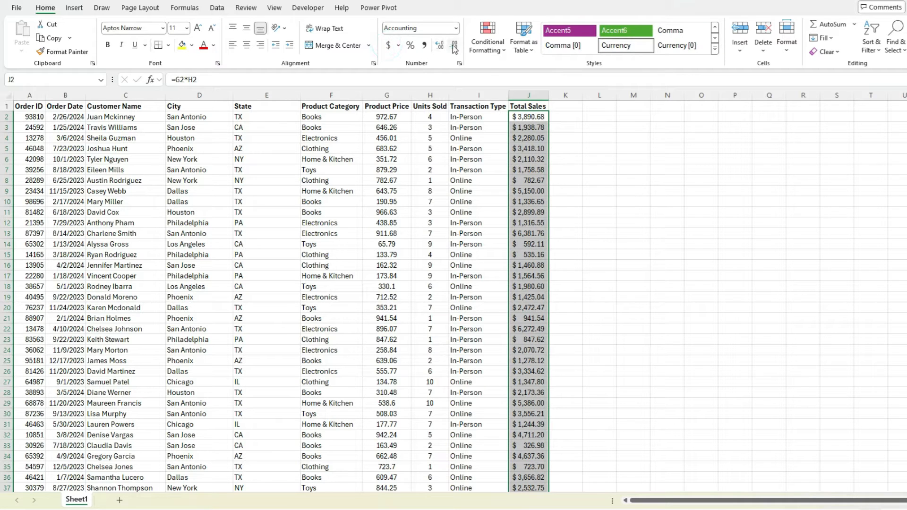
click(376, 90)
click(388, 45)
click(432, 105)
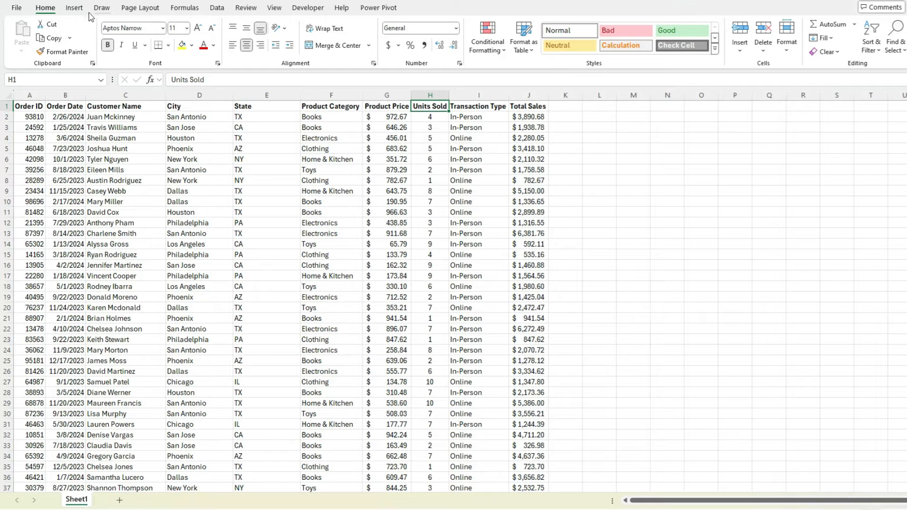
- Convert the data range A1:J501 into a table with headers
click(75, 9)
click(97, 30)
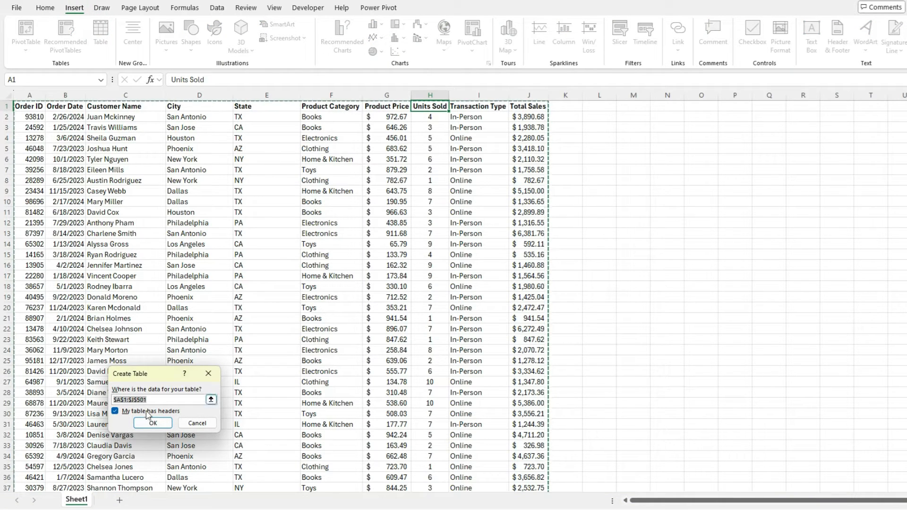
click(153, 423)
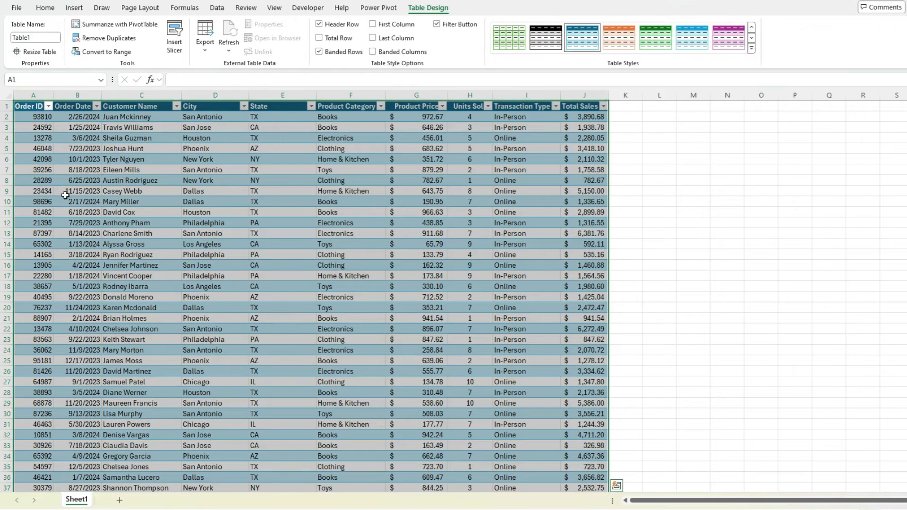
- Name the new table tblData
click(39, 38)
text(tblData)
key(Return)
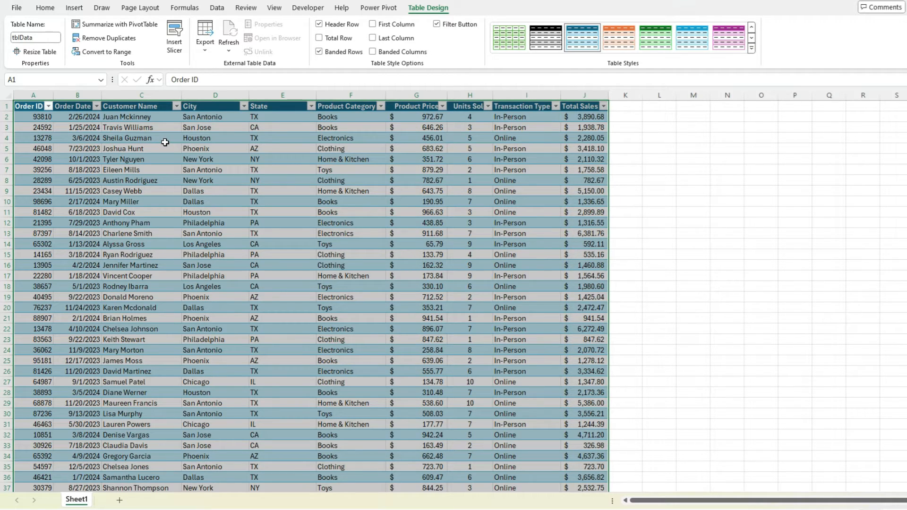
- Check the last row of the sales table and return to its Order ID header
click(178, 188)
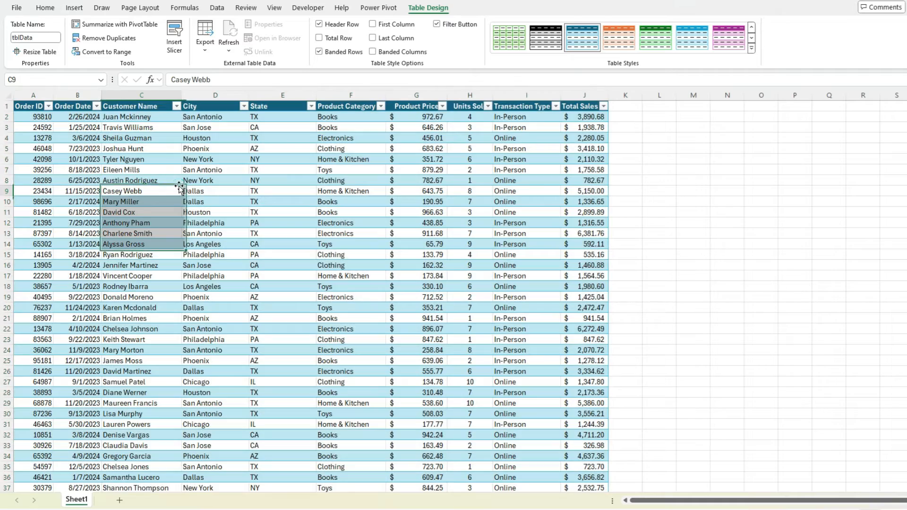
key(ctrl+Down)
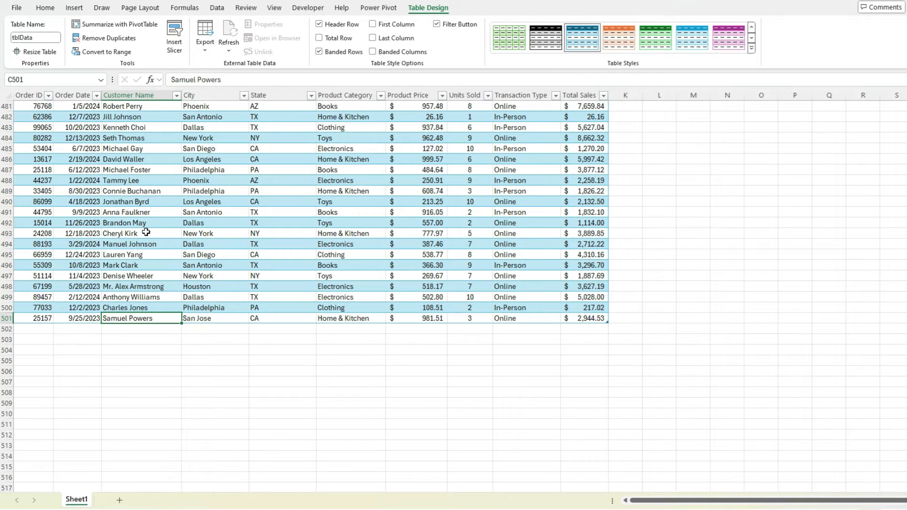
key(Left)
key(Left)
key(ctrl+Up)
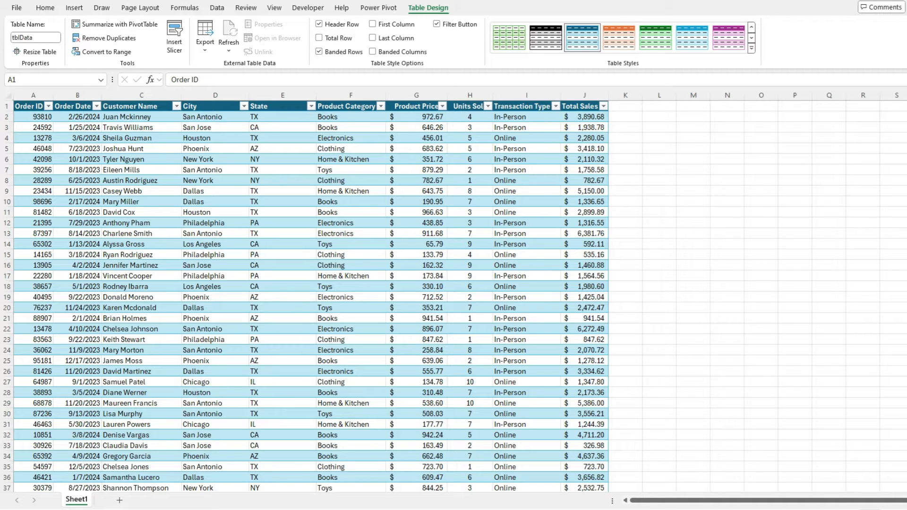
- Add a new worksheet and name it PT
click(119, 499)
double_click(121, 501)
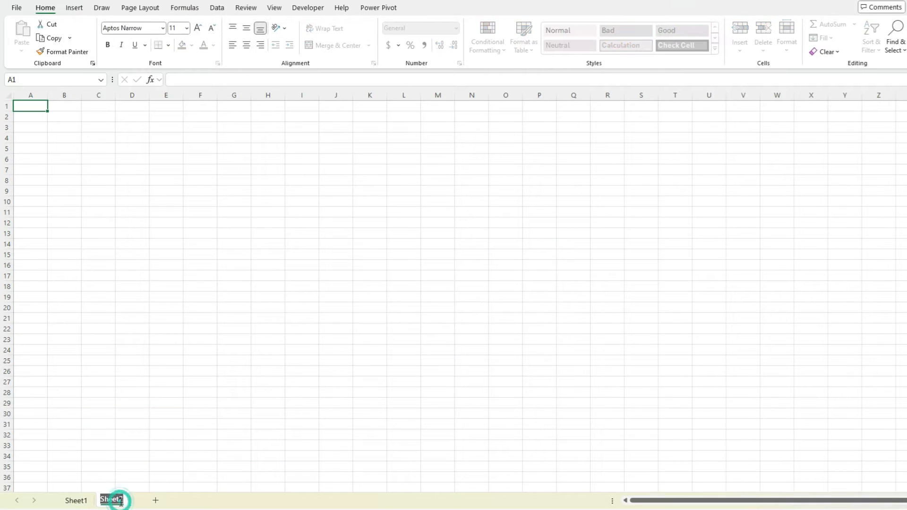
text(PT)
key(Return)
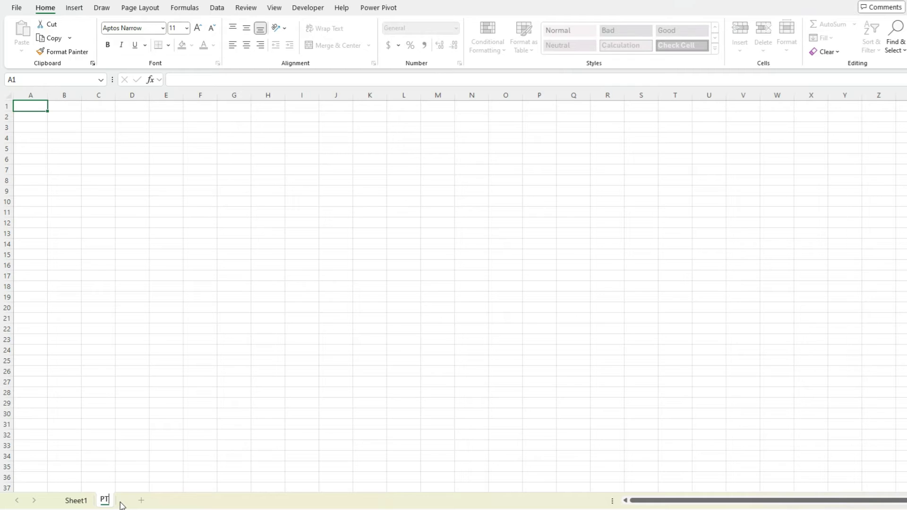
- Create a PivotTable from tblData, placed on the existing PT sheet at cell A1
click(77, 500)
click(245, 297)
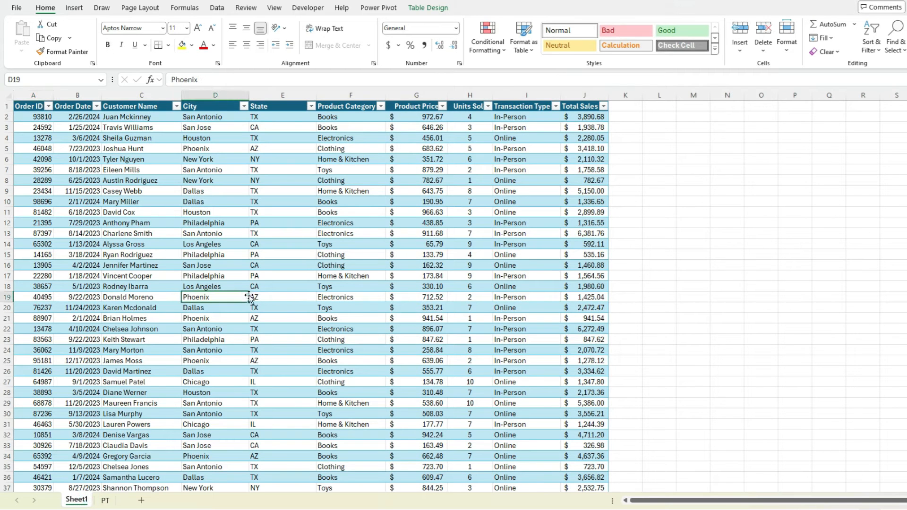
click(75, 10)
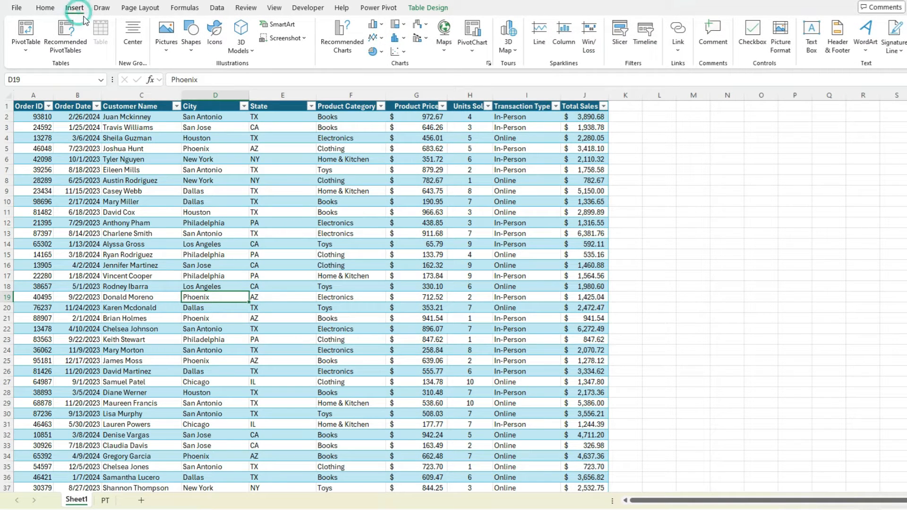
click(32, 31)
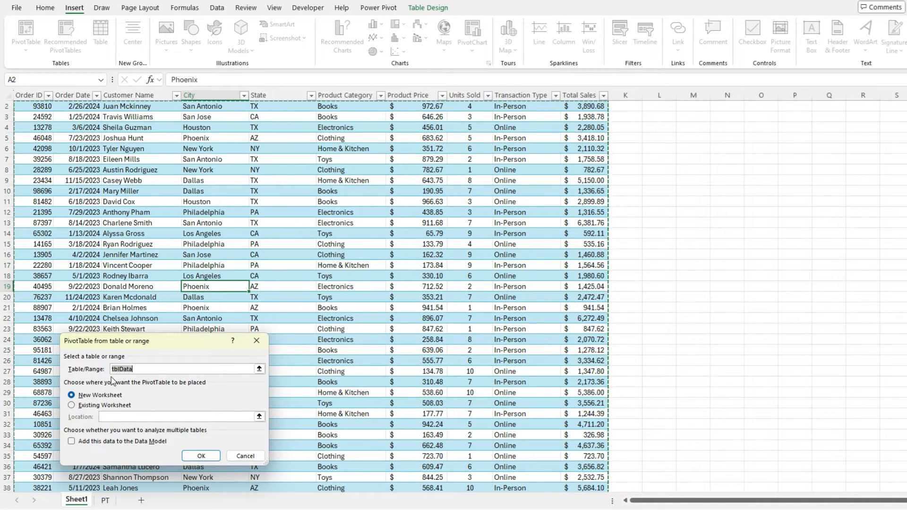
click(118, 404)
click(259, 416)
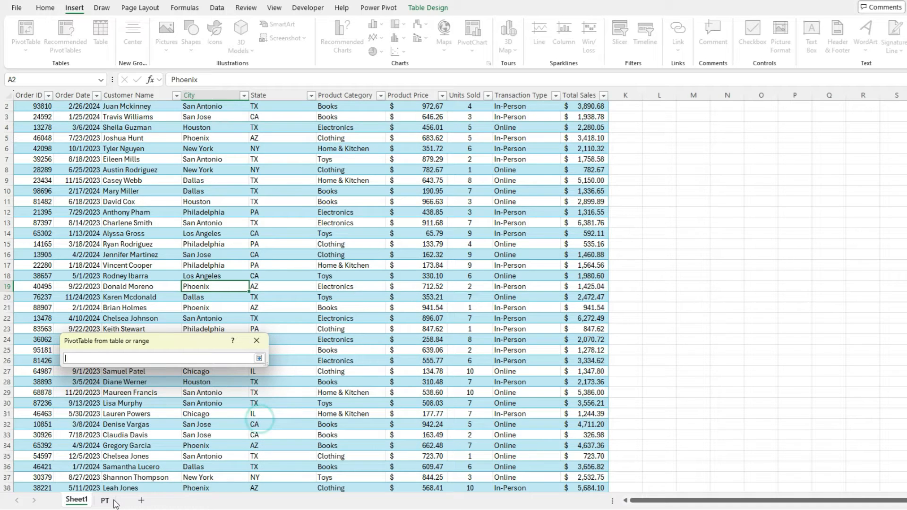
click(104, 500)
click(30, 111)
click(30, 107)
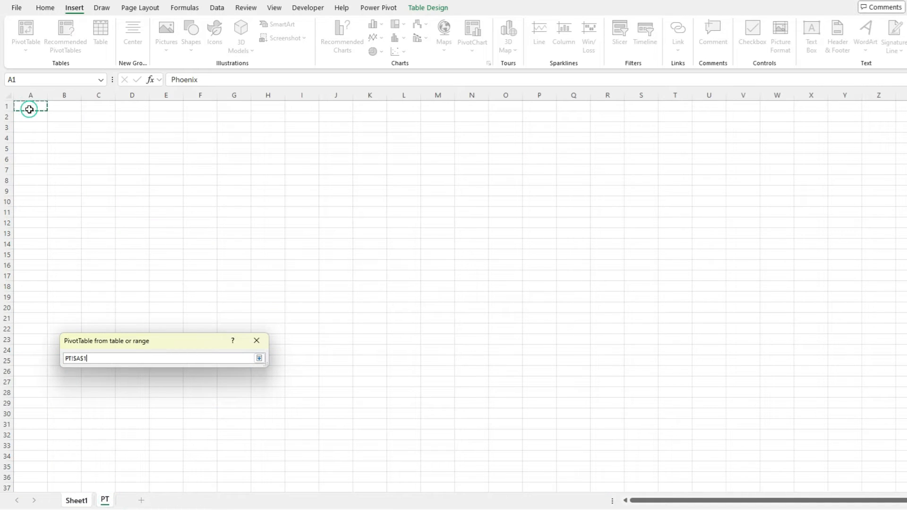
key(Return)
click(200, 456)
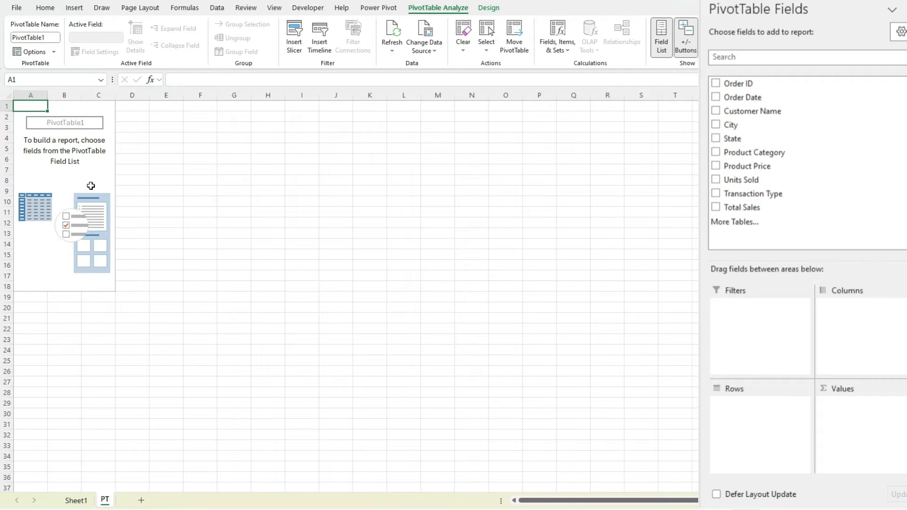
- Summarize Total Sales by Product Category rows in the PivotTable and autofit columns A and B
drag(765, 207, 892, 429)
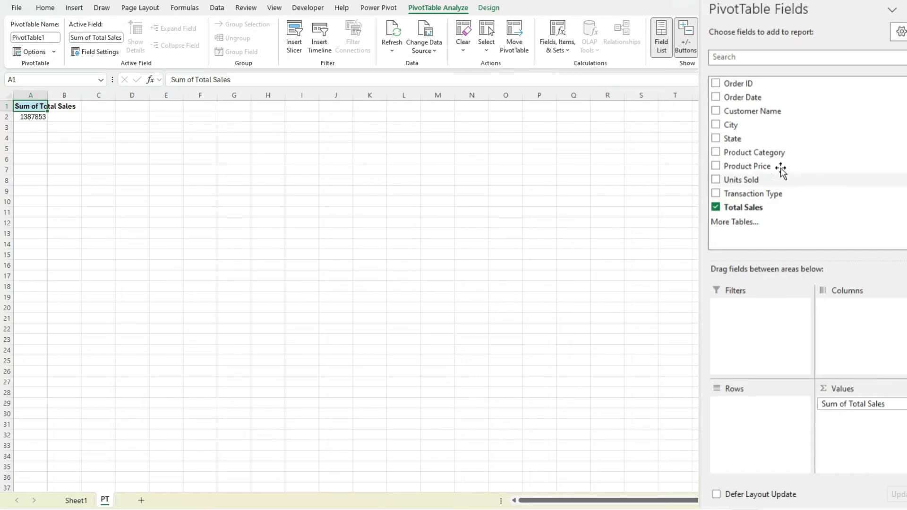
drag(780, 152, 767, 432)
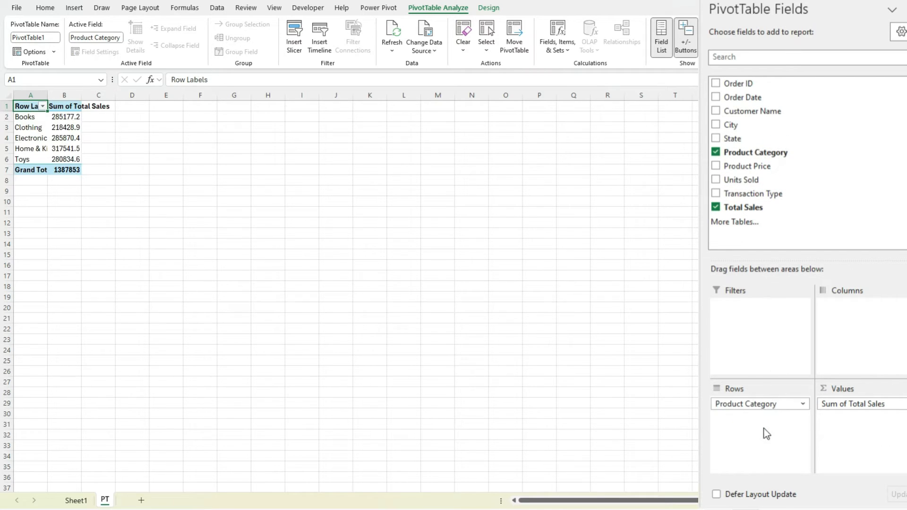
double_click(48, 95)
double_click(105, 98)
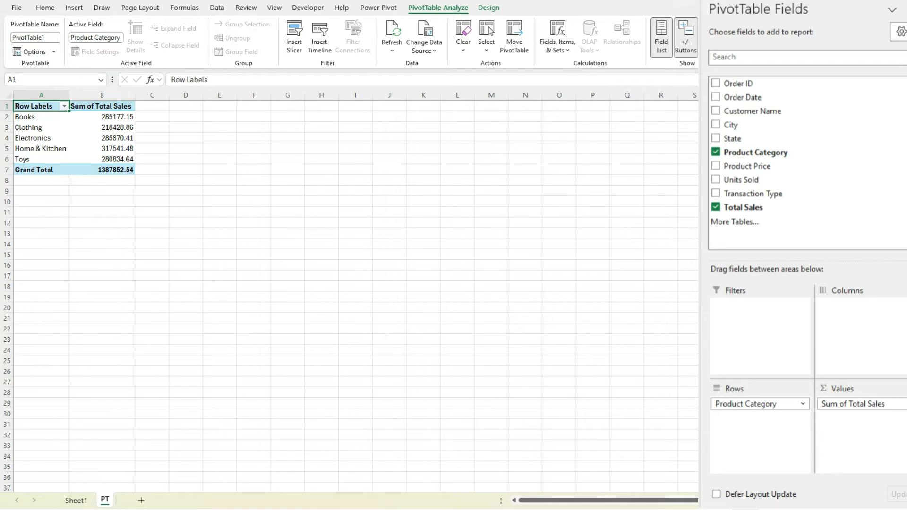
- Add Units Sold to the PivotTable's values and autofit column C
key(alt+F1)
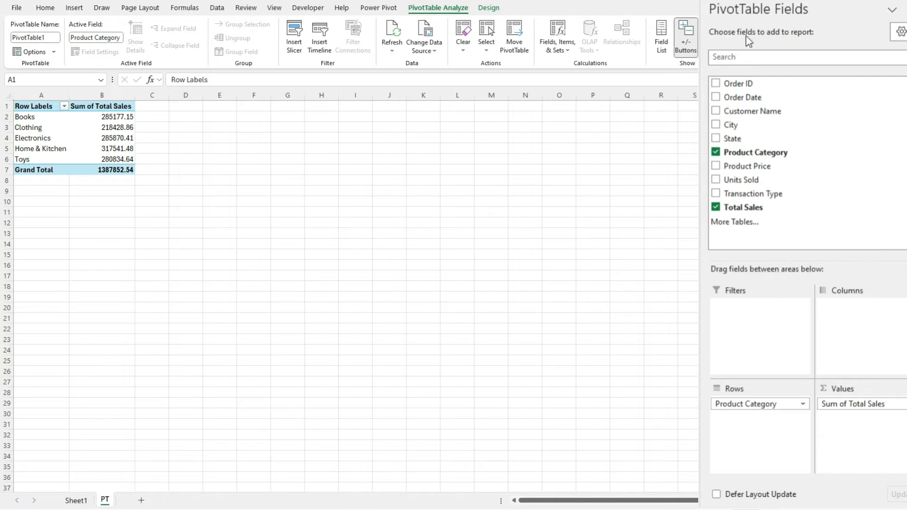
drag(752, 182, 897, 442)
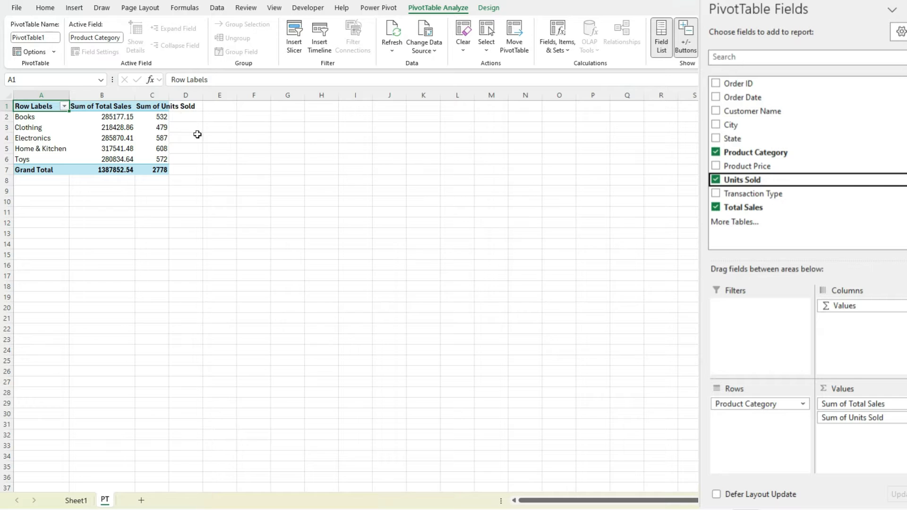
double_click(169, 95)
click(171, 95)
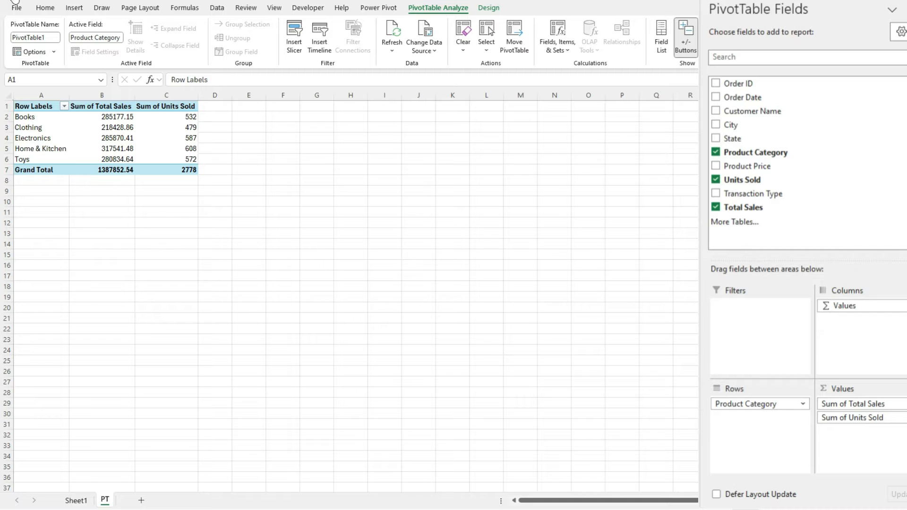
- Copy the product category PivotTable and paste the duplicate at cell E1
drag(51, 106, 180, 166)
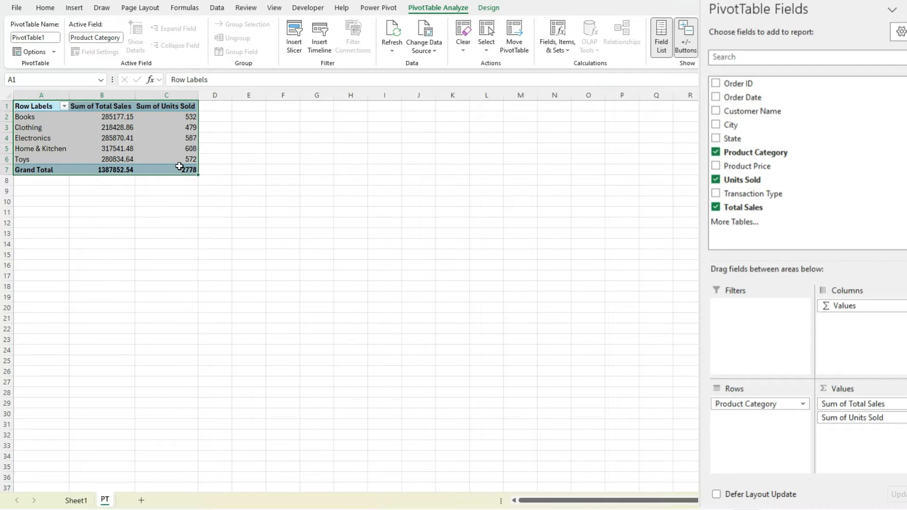
key(ctrl+c)
click(263, 108)
key(ctrl+v)
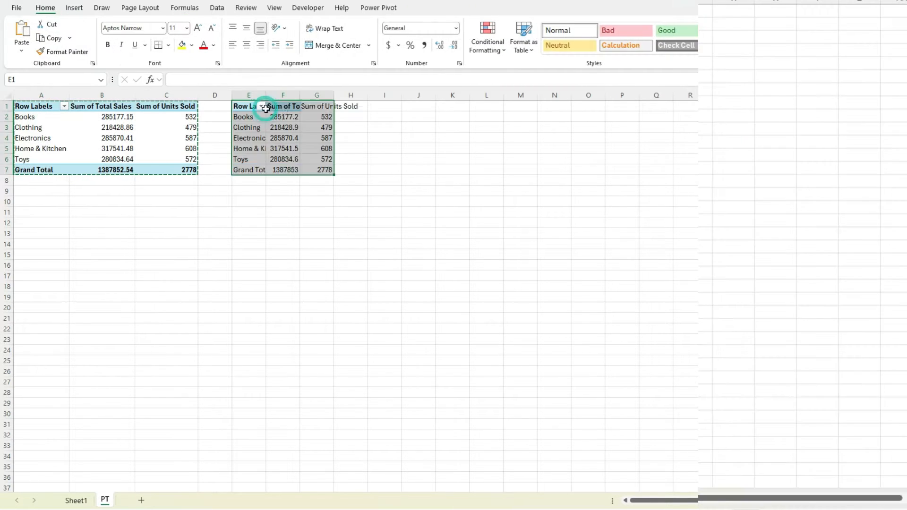
click(293, 137)
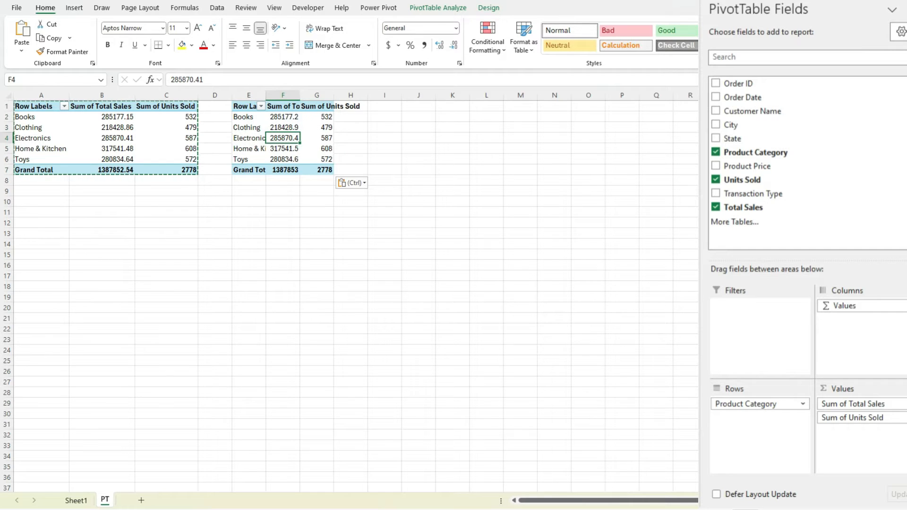
- In the copied PivotTable, replace Product Category with Order Date as rows and remove Units Sold from the values
click(803, 405)
click(791, 373)
click(897, 418)
click(868, 391)
drag(761, 97, 769, 414)
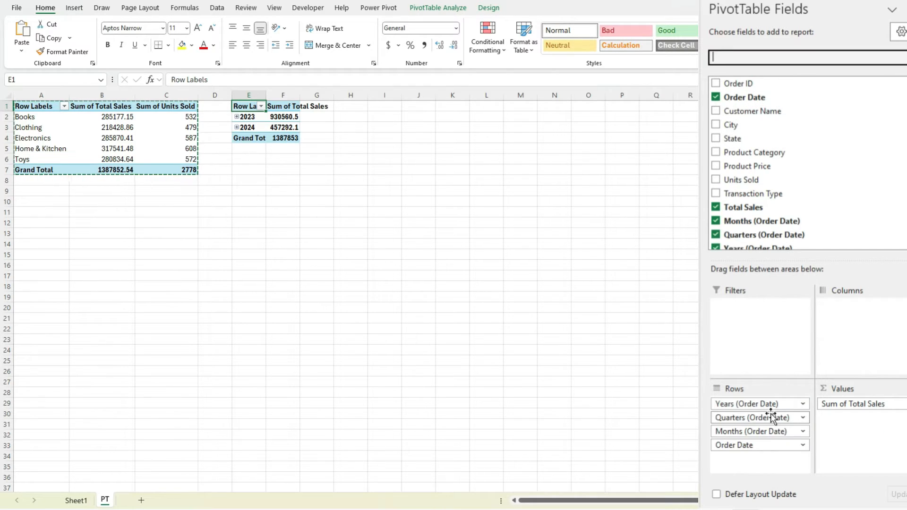
- Autofit columns E and F and expand the date PivotTable's 2023 and 2024 rows and the Qtr2 level
double_click(265, 95)
click(237, 127)
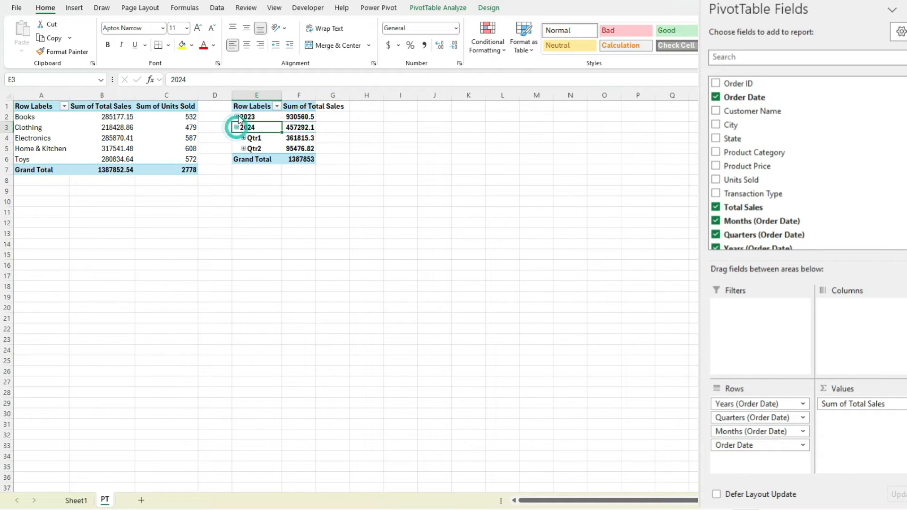
click(238, 117)
double_click(316, 95)
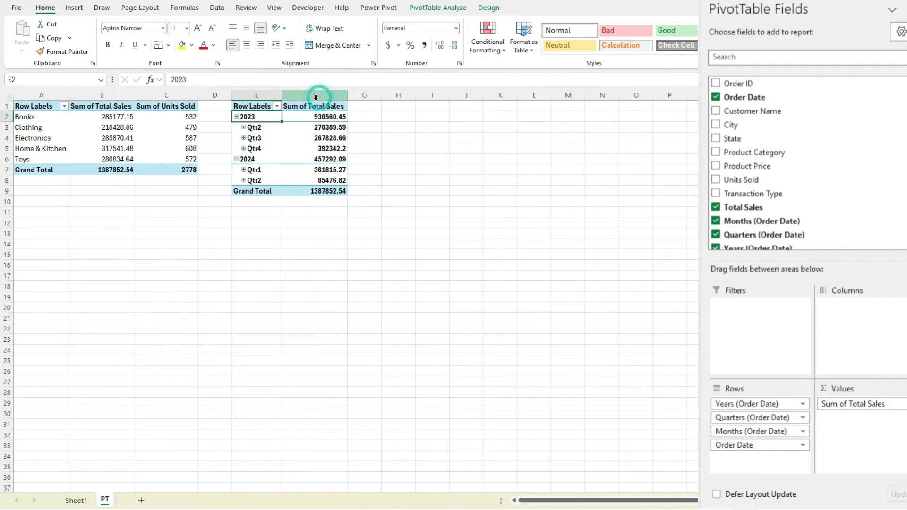
click(244, 127)
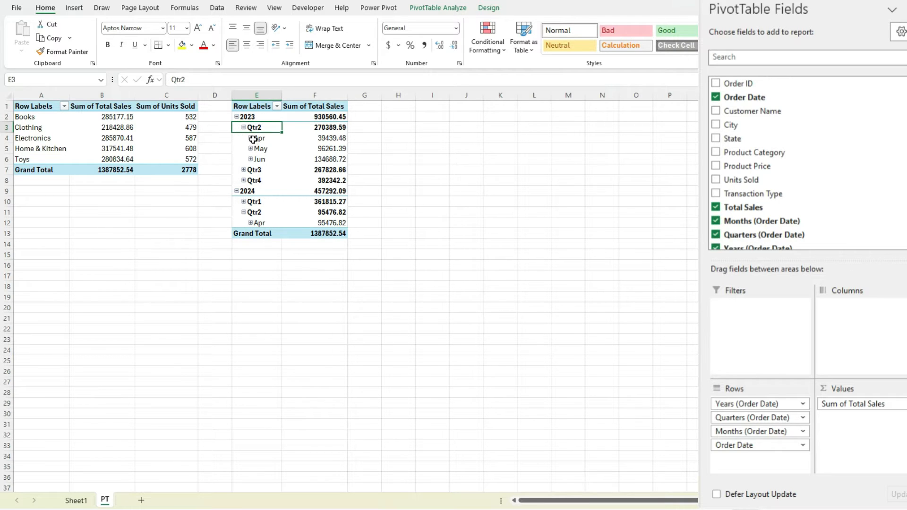
- Group the order dates by Months and Years only, leaving out Quarters
right_click(261, 129)
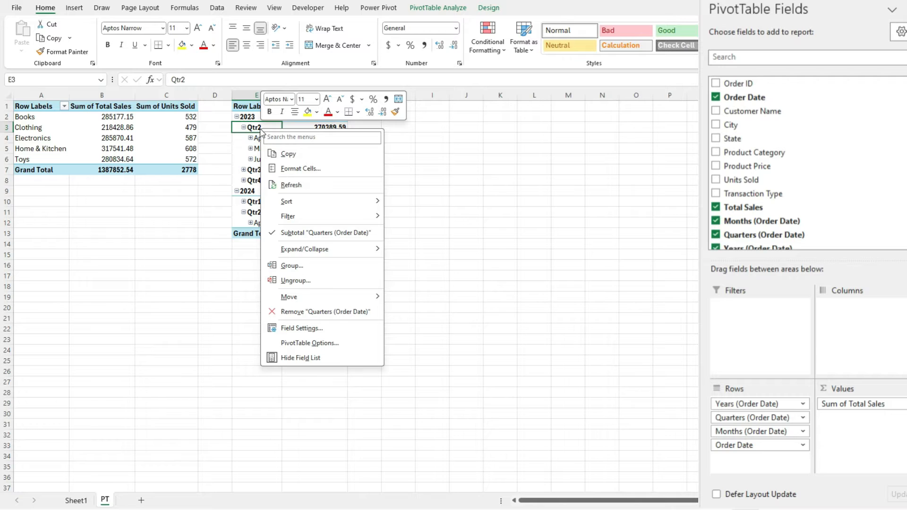
click(312, 265)
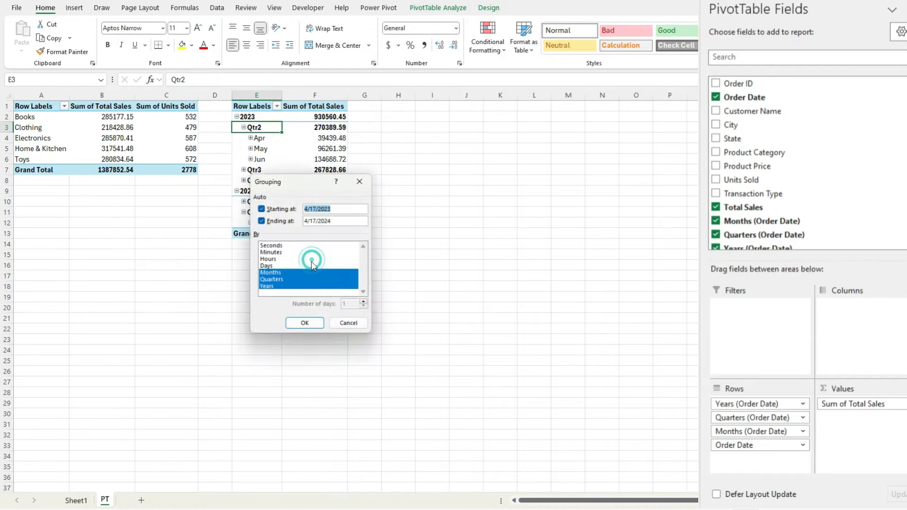
click(280, 280)
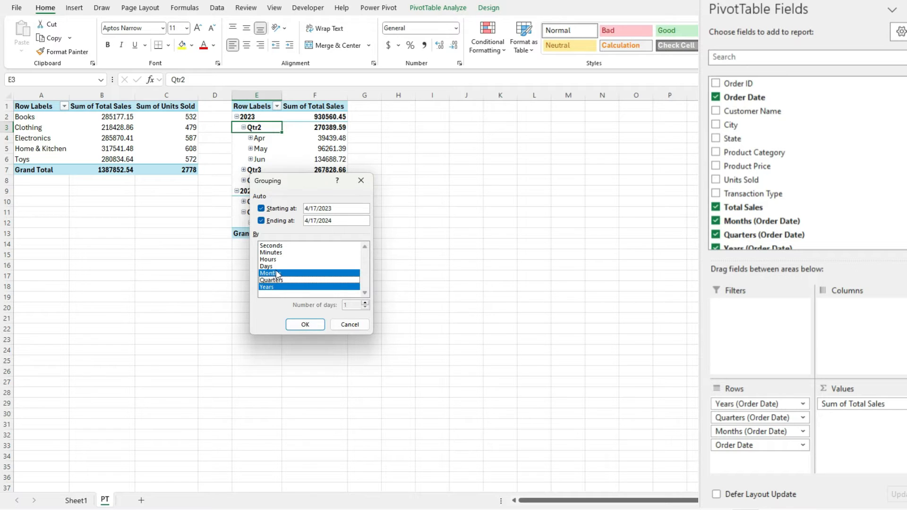
click(313, 328)
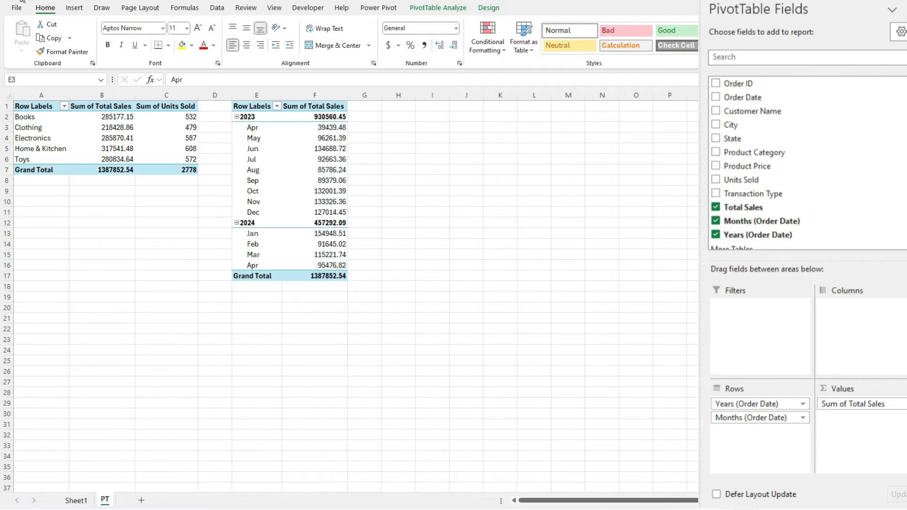
- Copy the product category PivotTable in A1:C7 and paste a second duplicate at cell H1
click(38, 109)
drag(38, 108, 183, 168)
key(ctrl+c)
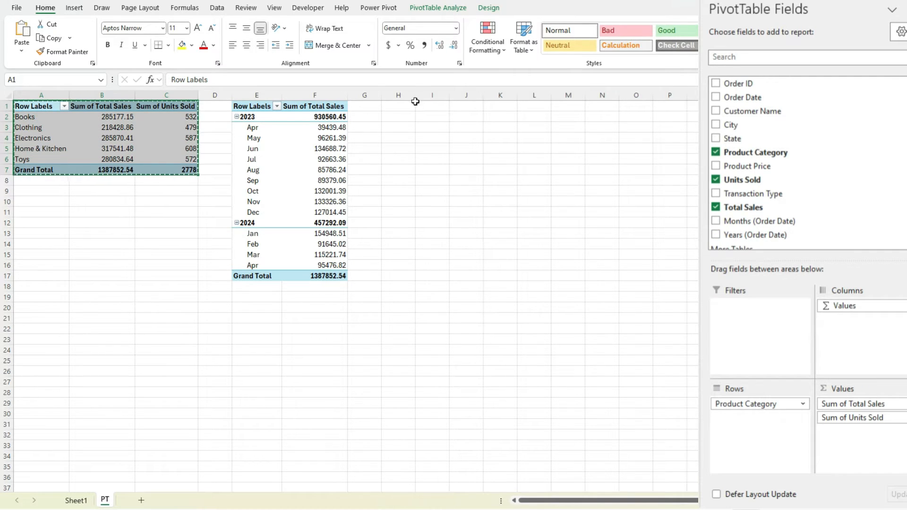
click(414, 104)
key(ctrl+v)
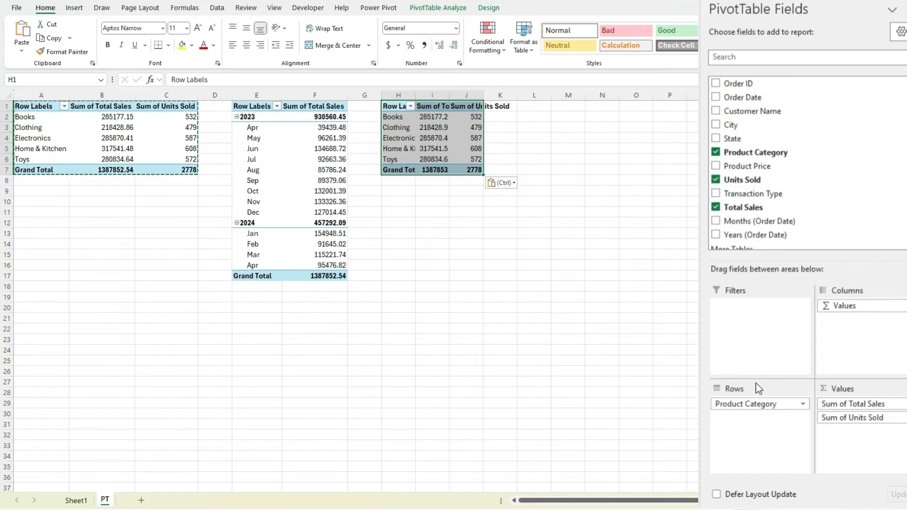
- In the PivotTable at H1, replace Product Category with State as rows and remove Units Sold from the values
click(771, 404)
click(753, 374)
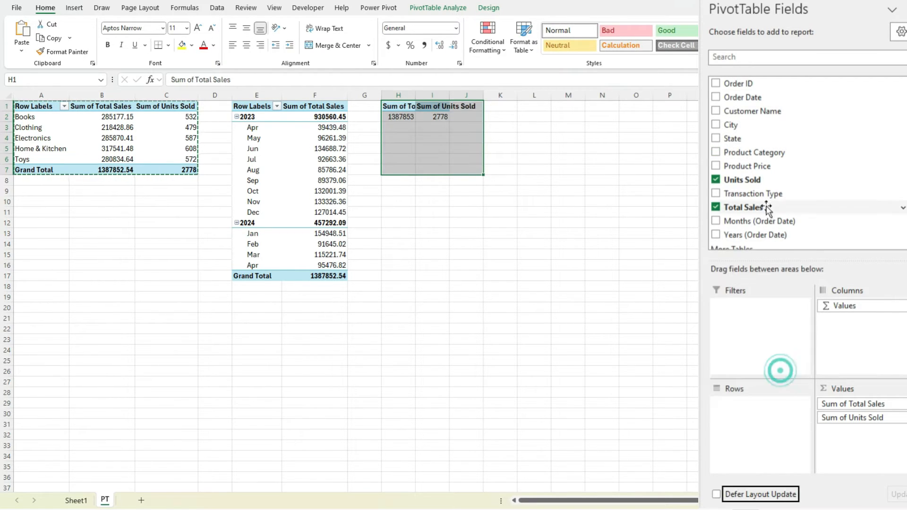
drag(749, 140, 779, 421)
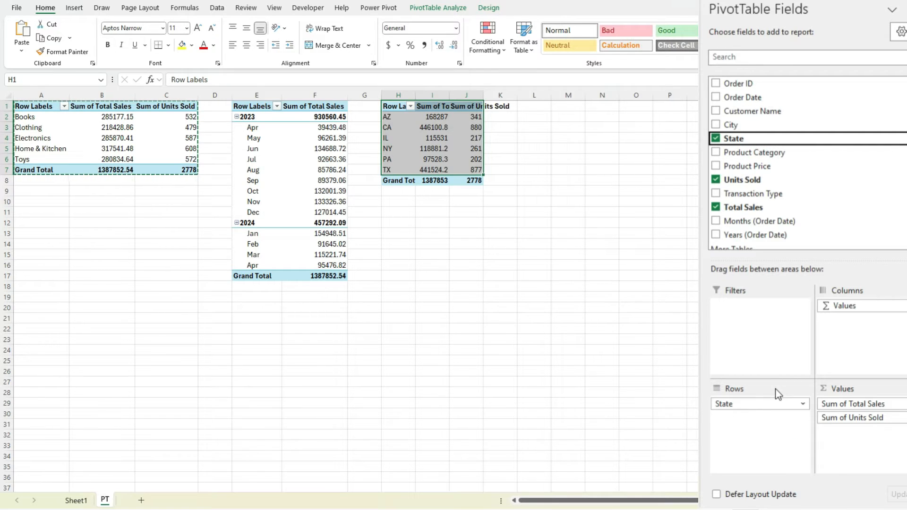
click(874, 418)
click(871, 382)
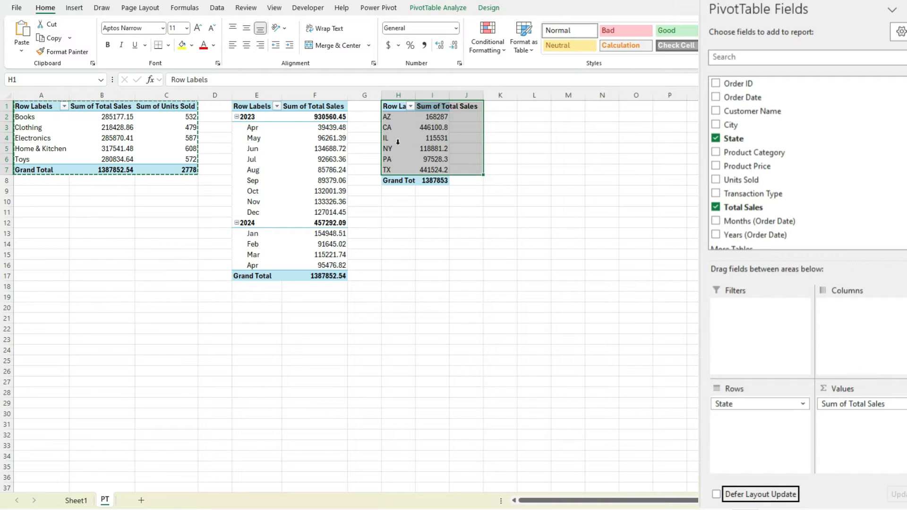
- Copy the state PivotTable in H1:I8 and paste a duplicate at cell K1
click(399, 106)
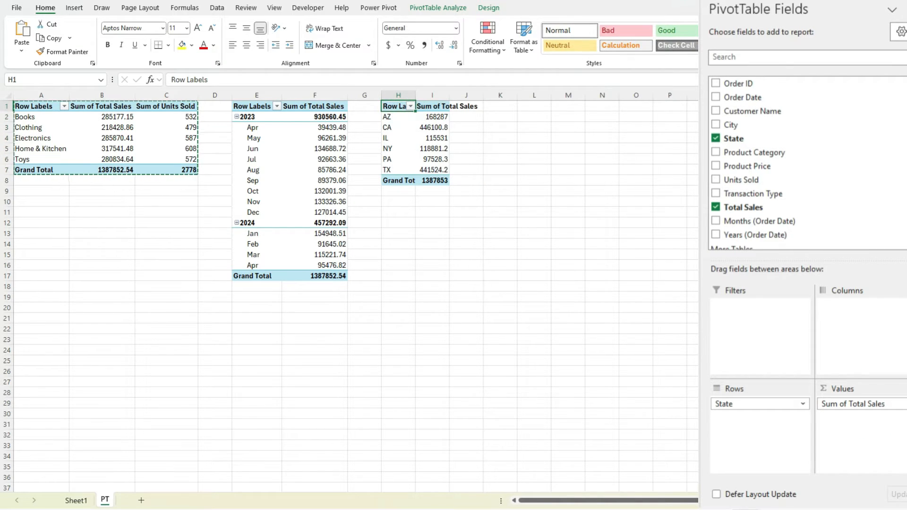
drag(399, 107, 434, 177)
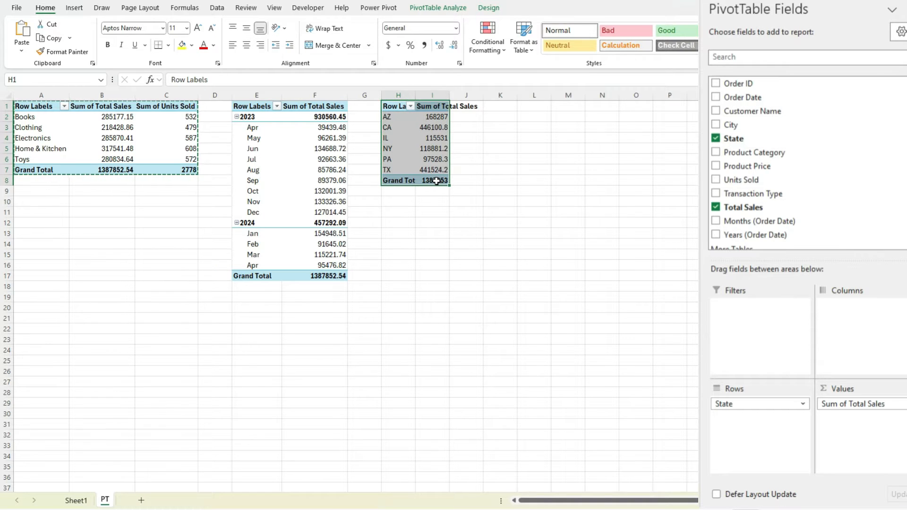
key(ctrl+c)
click(512, 106)
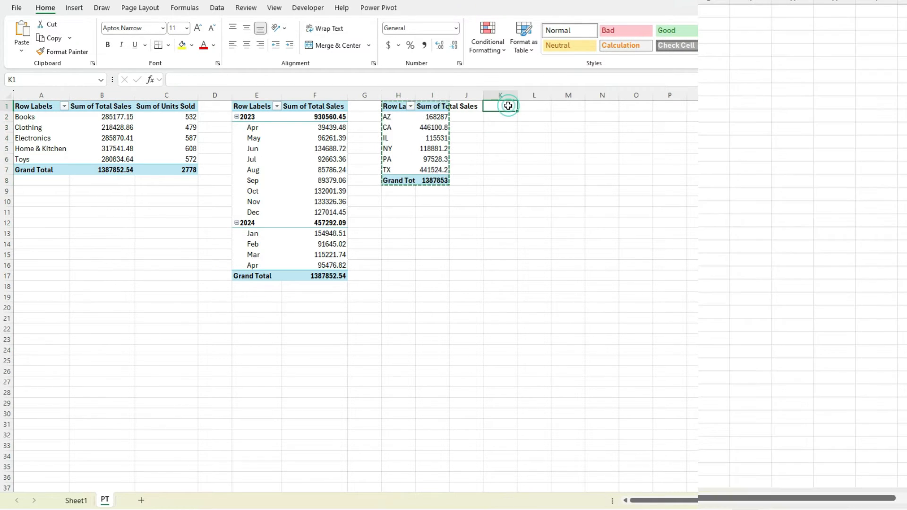
key(ctrl+v)
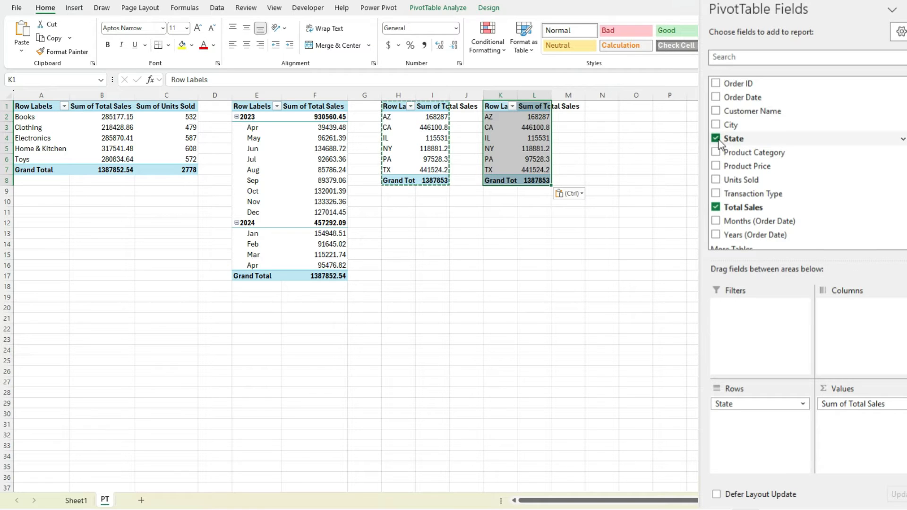
- In the PivotTable at K1, replace State with Transaction Type as rows and autofit column L
click(791, 404)
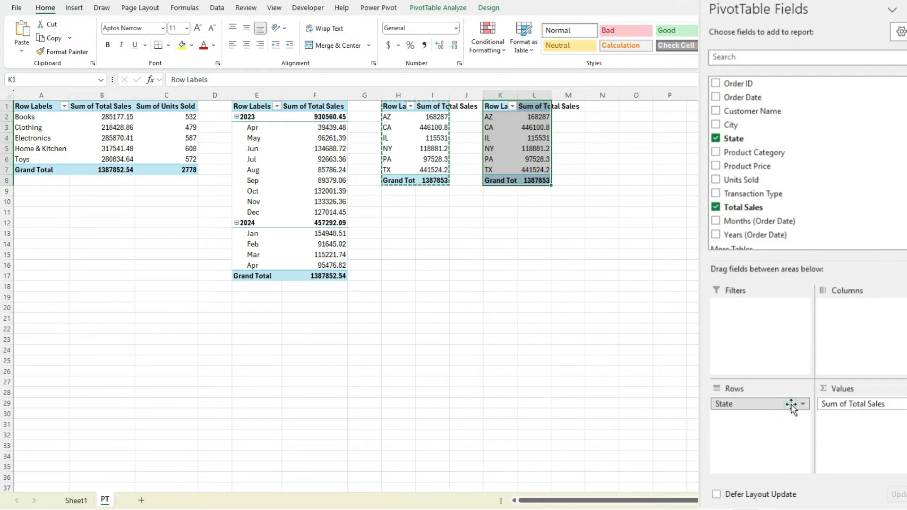
click(785, 373)
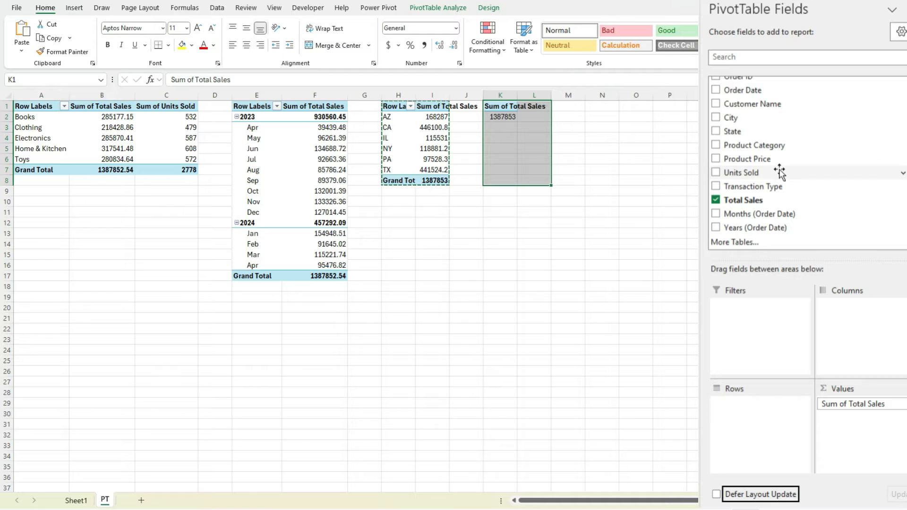
drag(756, 193, 767, 432)
double_click(551, 95)
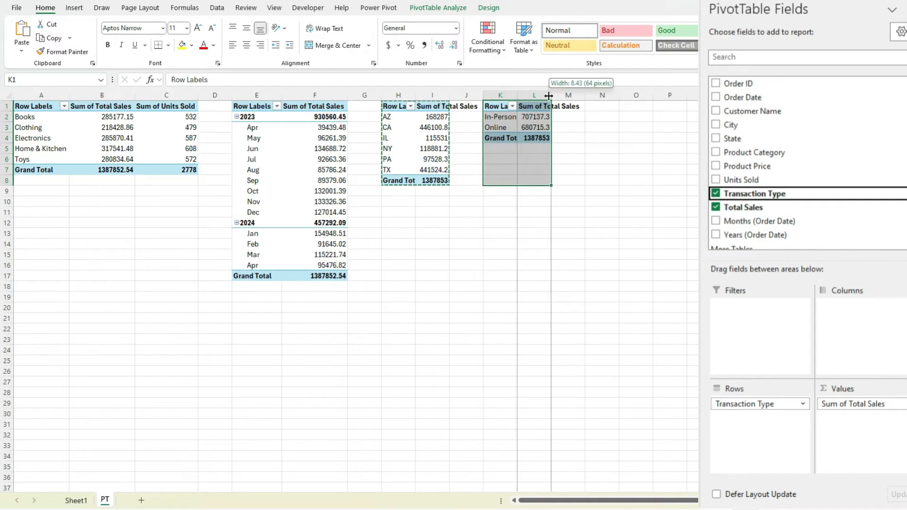
click(545, 106)
click(554, 178)
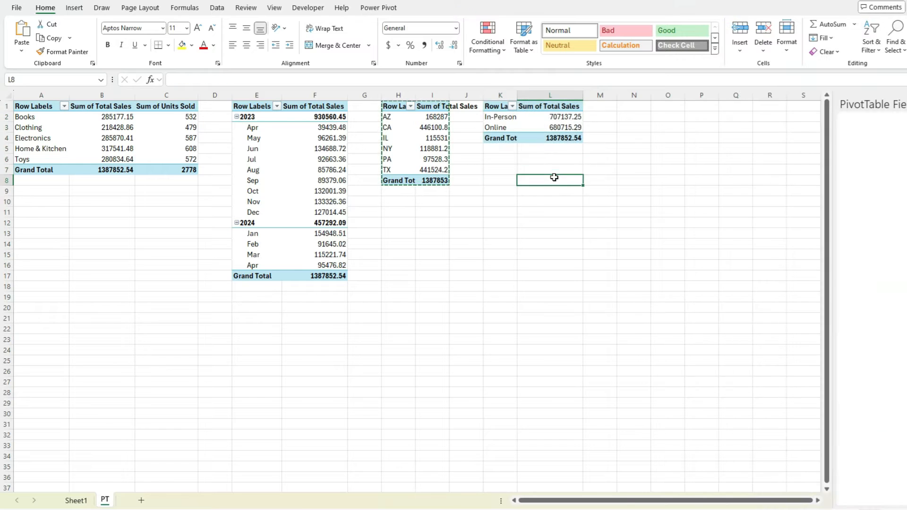
key(Escape)
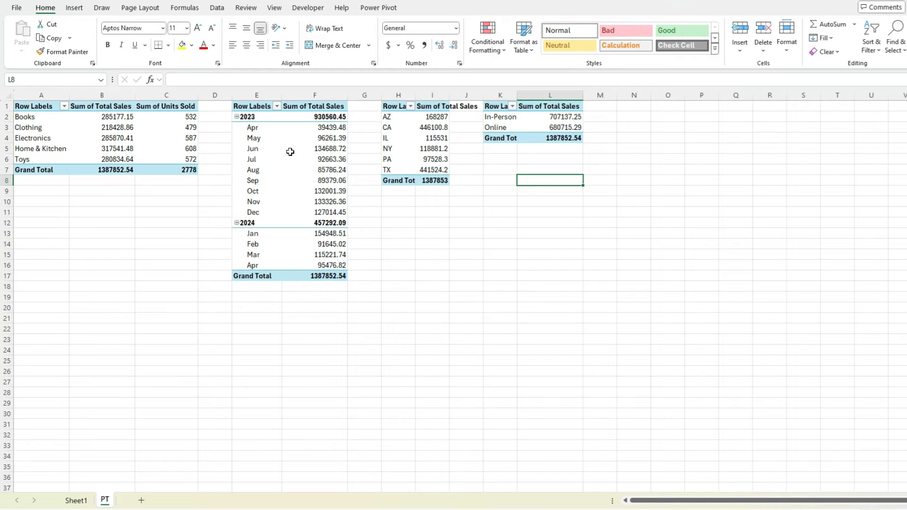
mouse_move(292, 148)
mouse_move(312, 217)
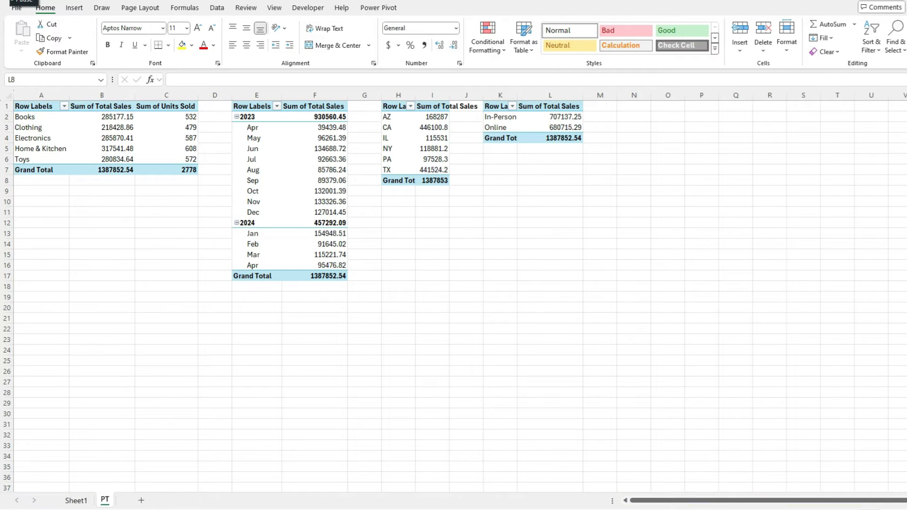
- Label cell N2 "Total Sales" and in O2 enter a SUM of the Total Sales column on Sheet1
click(651, 112)
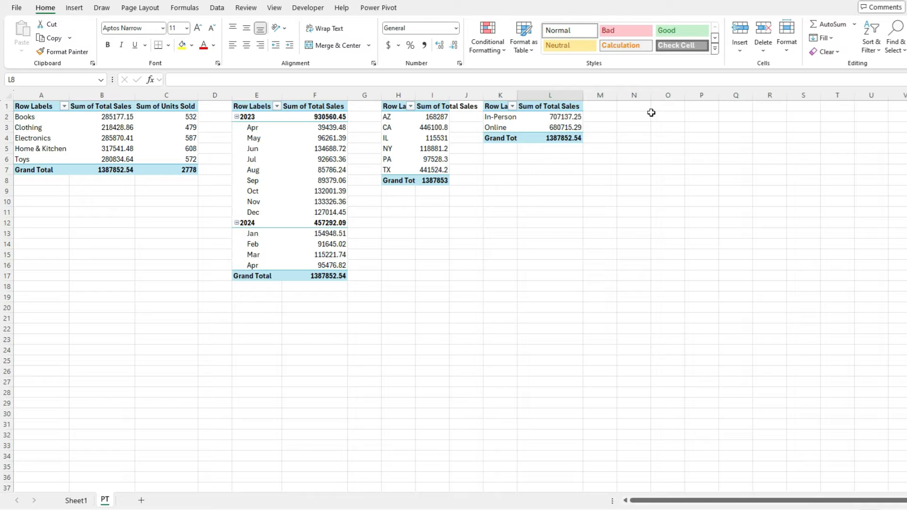
click(648, 114)
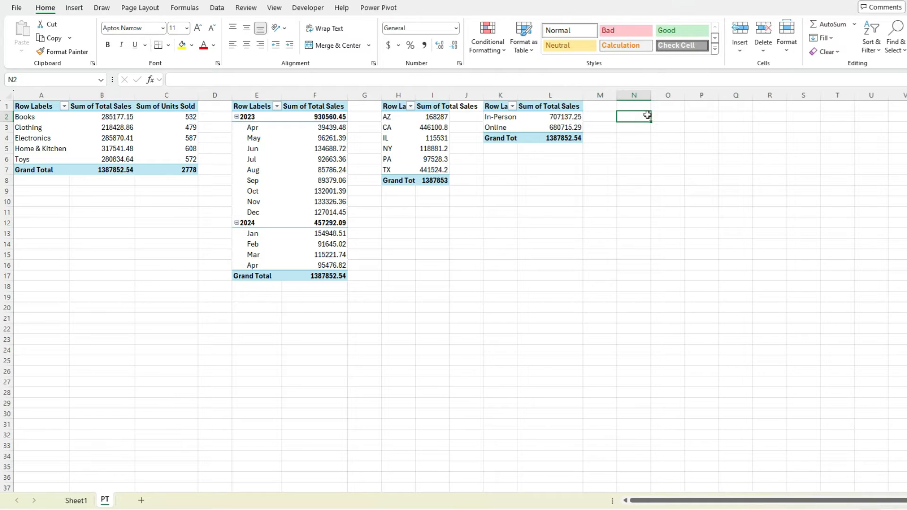
text(Total Sales)
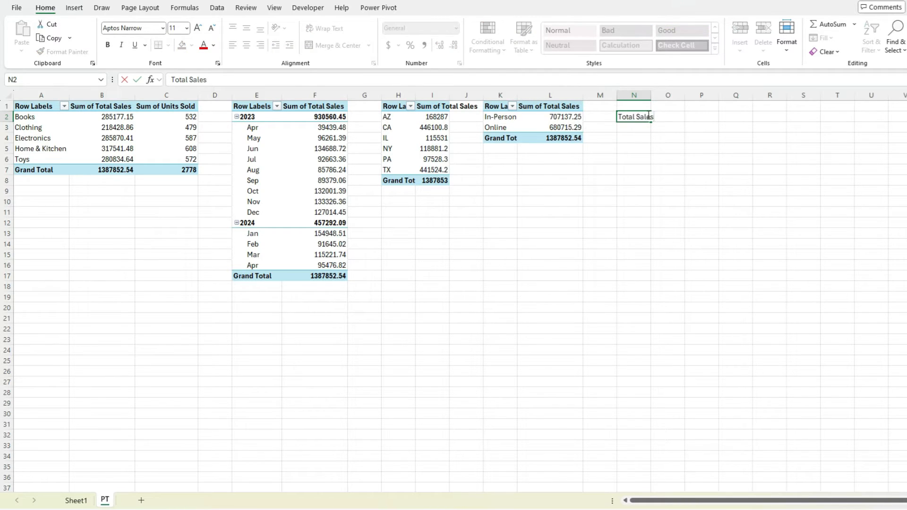
key(Tab)
text(=sum)
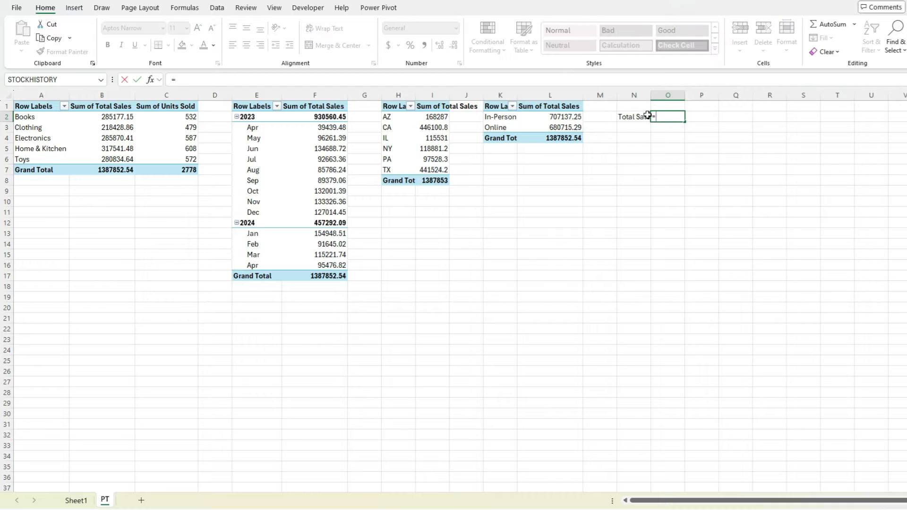
key(Tab)
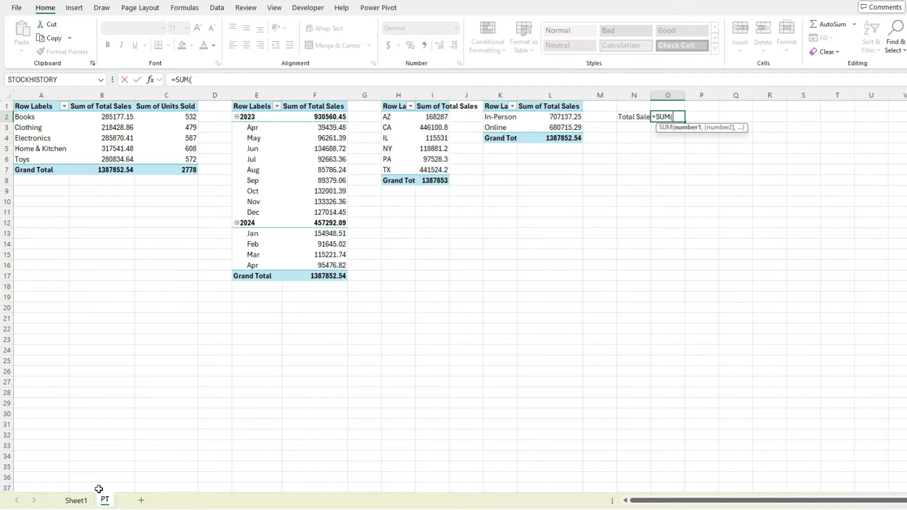
click(76, 500)
scroll(273, 364, up, 1)
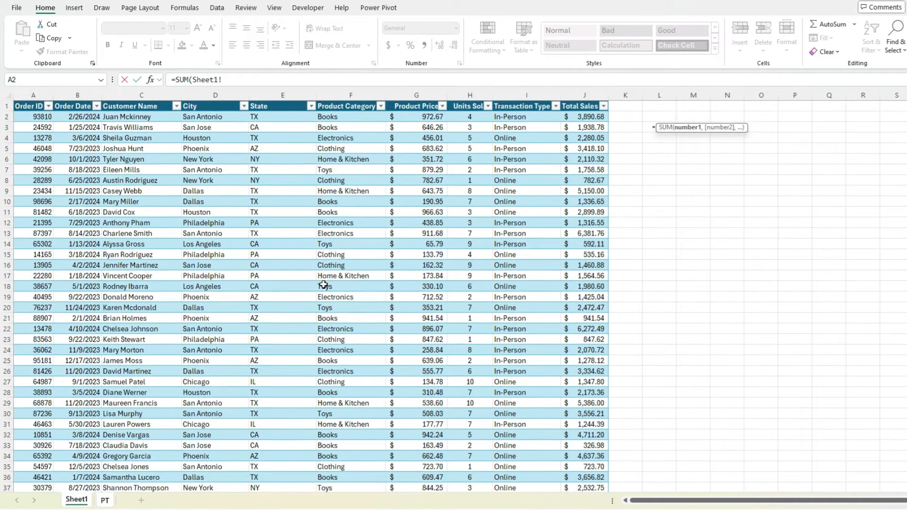
click(581, 101)
key(Return)
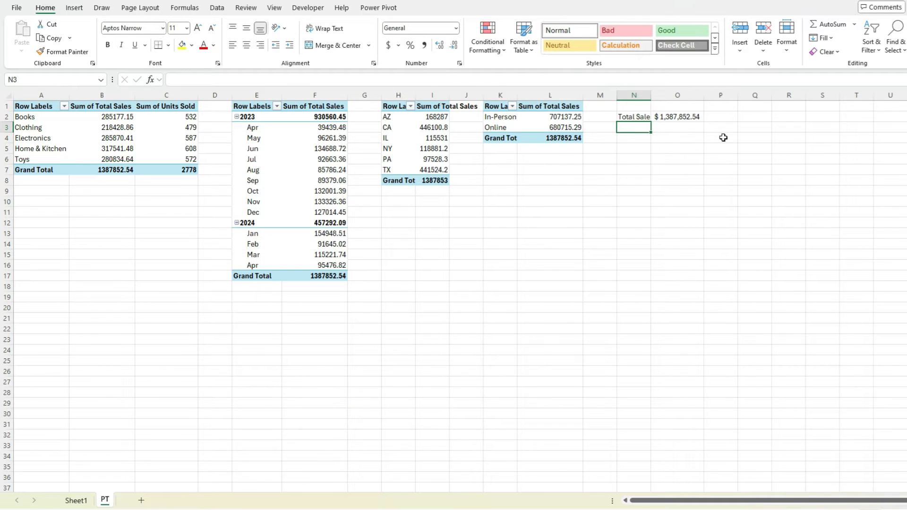
- Label cell N3 "Target" and enter 1500000 in O3
text(Target)
key(Tab)
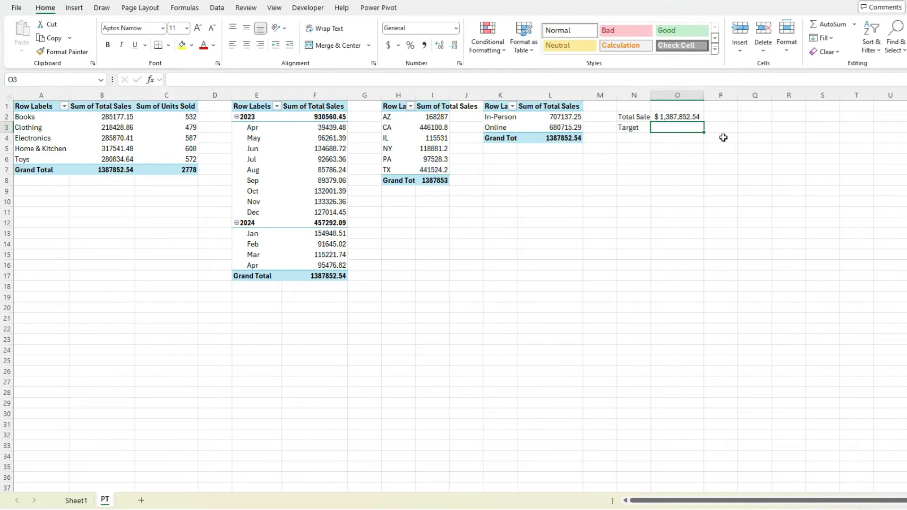
text(1500000)
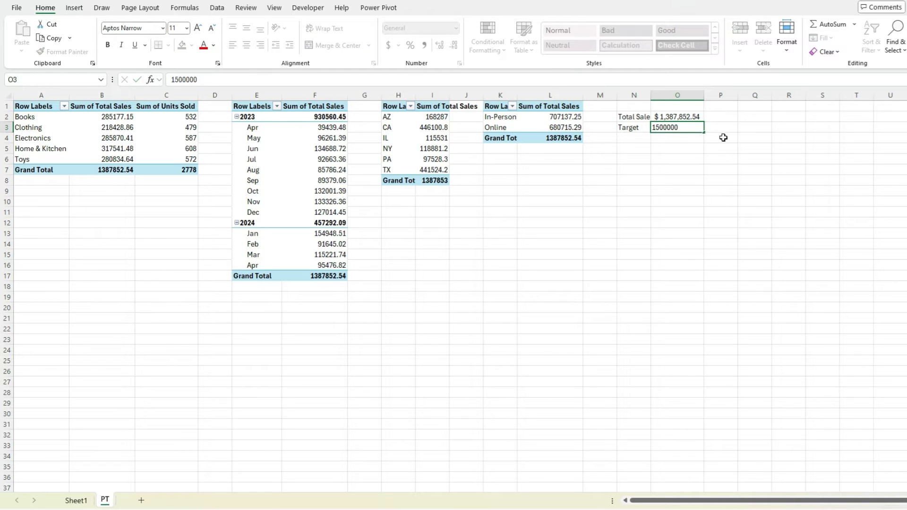
key(ctrl+Return)
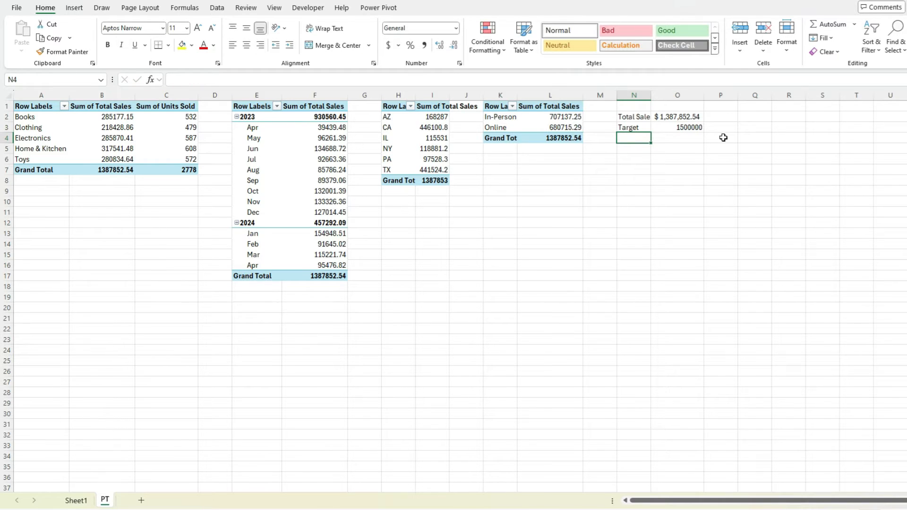
- Apply the dollar Accounting format to the target in O3 and remove the decimals from O2:O3
click(690, 127)
click(387, 45)
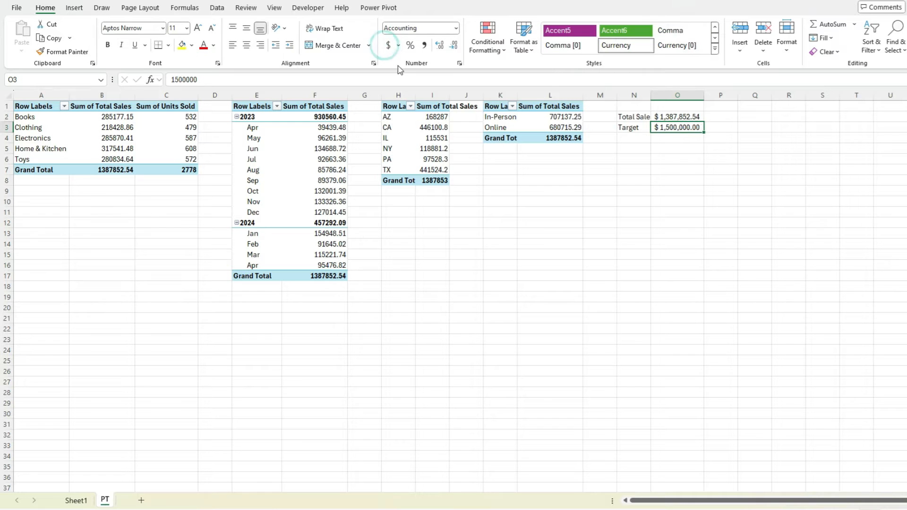
drag(682, 117, 682, 124)
click(453, 45)
click(453, 45)
- Enter the labels "Actual" in N5 and "Remaining" in N6
click(637, 151)
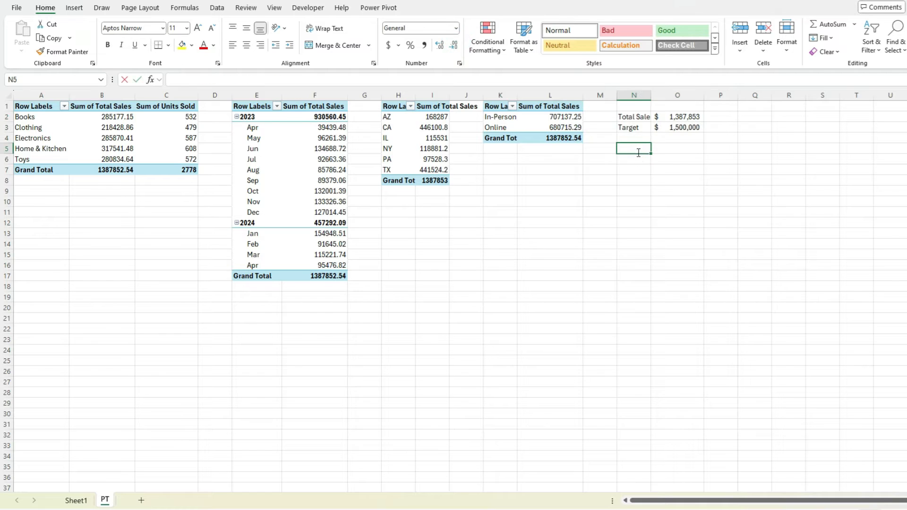
text(Actual)
key(Return)
text(Remaining)
key(Up)
key(Right)
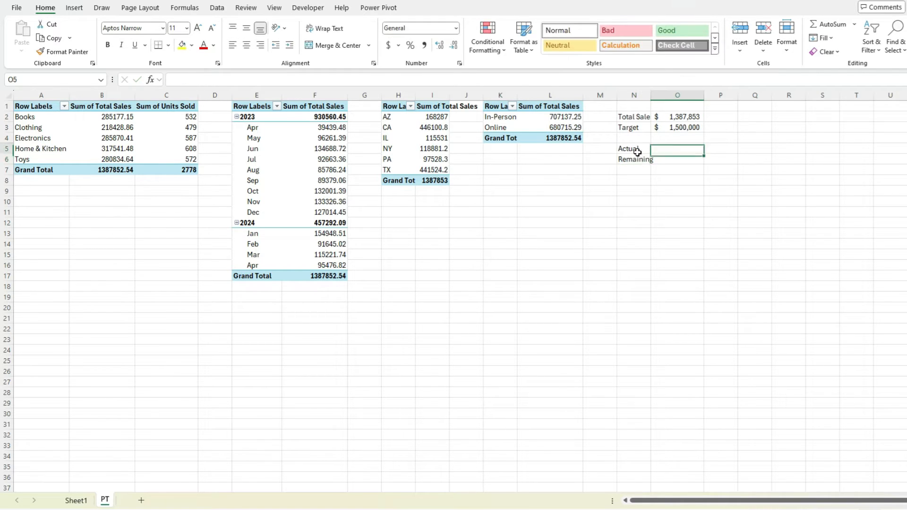
- Calculate Actual in O5 as =O2 and Remaining in O6 as =O3-O5, and autofit column N
text(=)
key(Up)
key(Up)
key(Up)
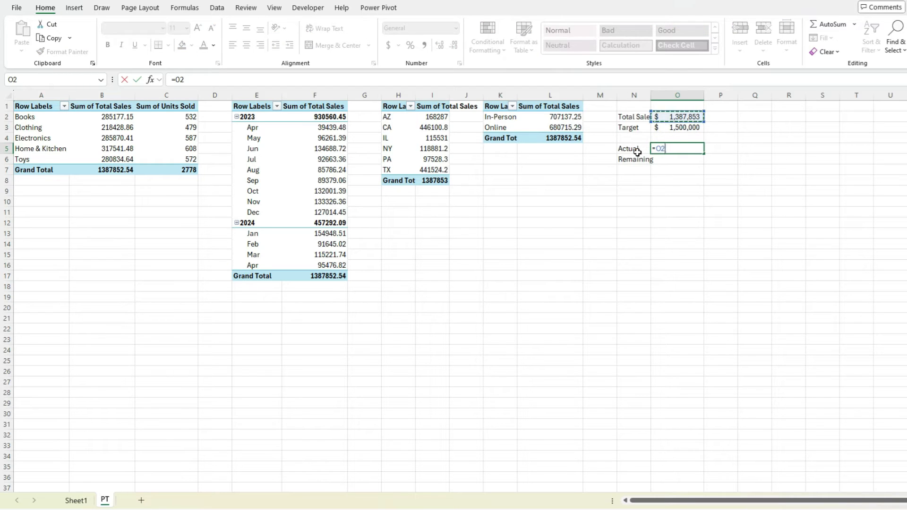
key(Return)
text(=)
key(Up)
key(Up)
key(Up)
text(-)
key(Up)
key(Return)
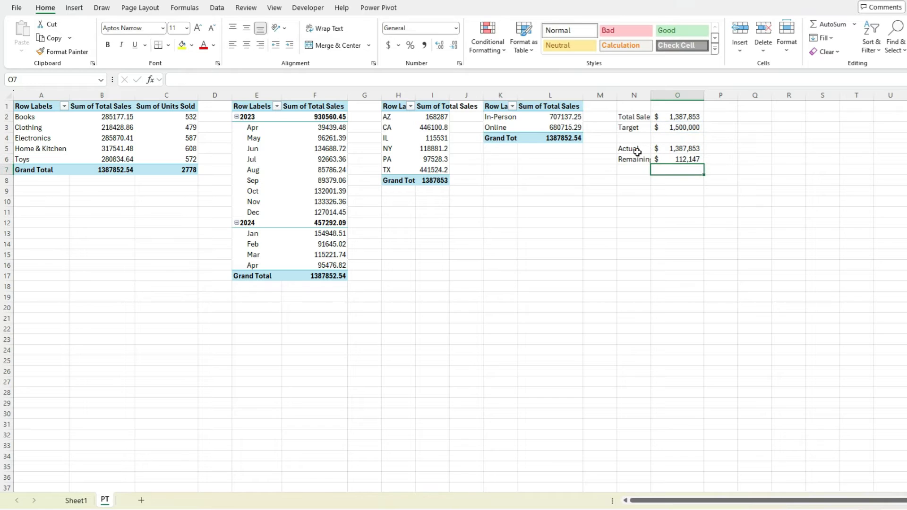
double_click(651, 95)
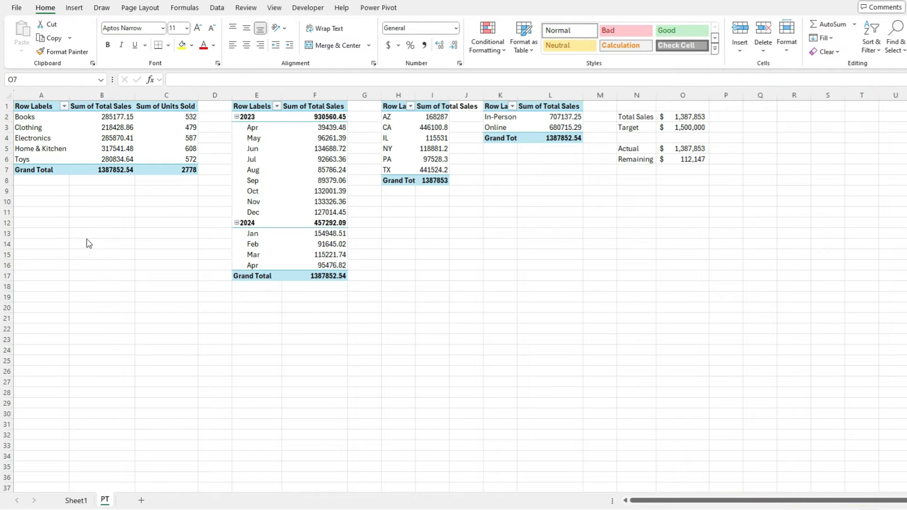
- Add a new worksheet after PT and name it Dashboard
click(141, 501)
double_click(141, 501)
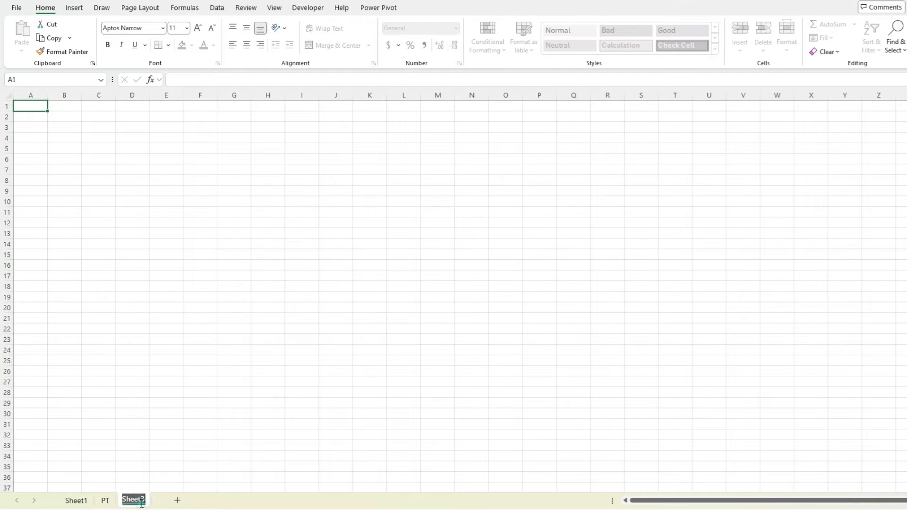
text(Dashboard)
key(Return)
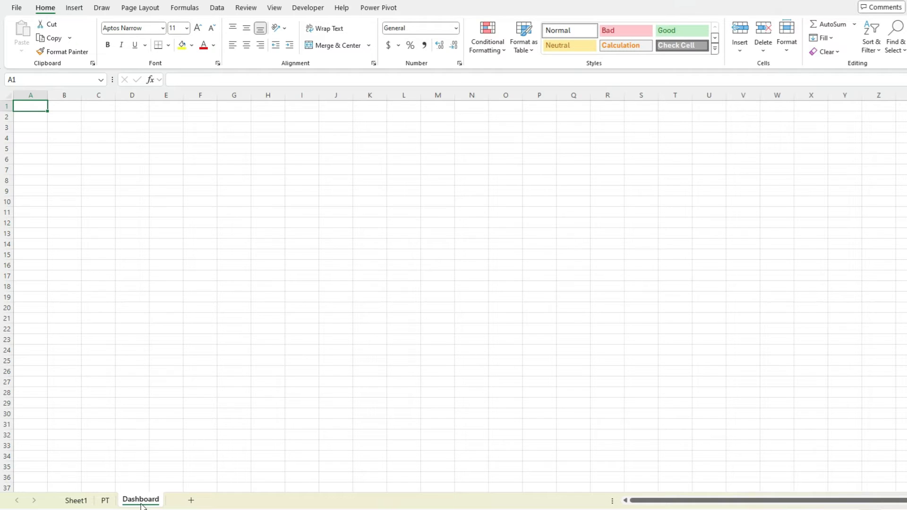
- Rename the order data worksheet Sheet1 as Data
click(105, 500)
click(77, 500)
text(Data)
key(Return)
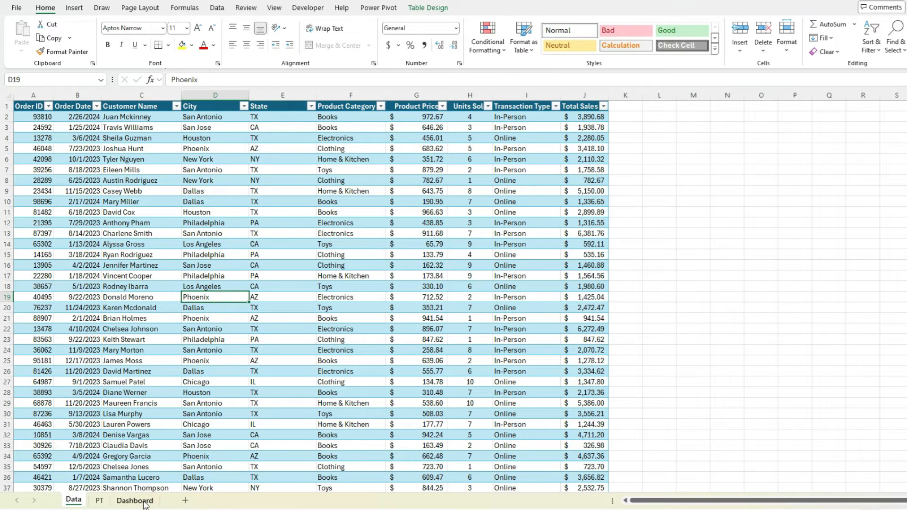
- Insert a combo PivotChart from PT's product category PivotTable: clustered columns for Sum of Total Sales, a secondary-axis line for Sum of Units Sold
click(99, 502)
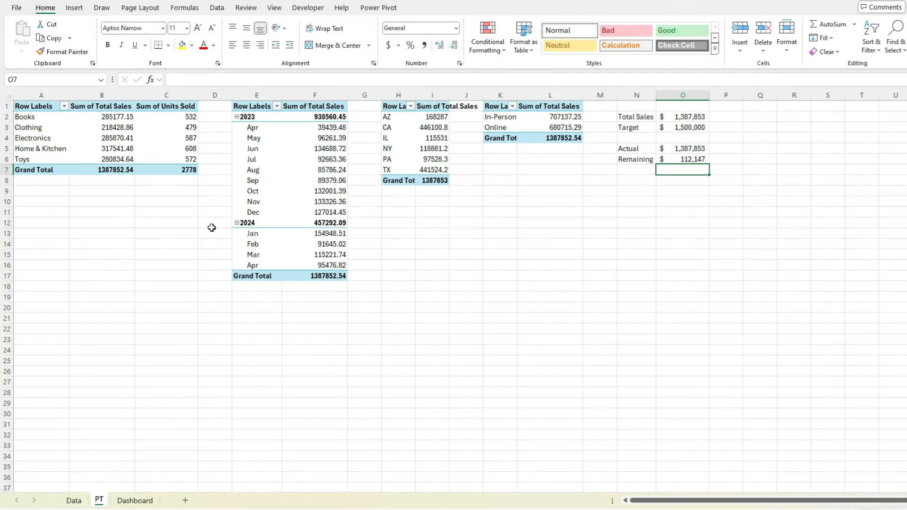
click(53, 138)
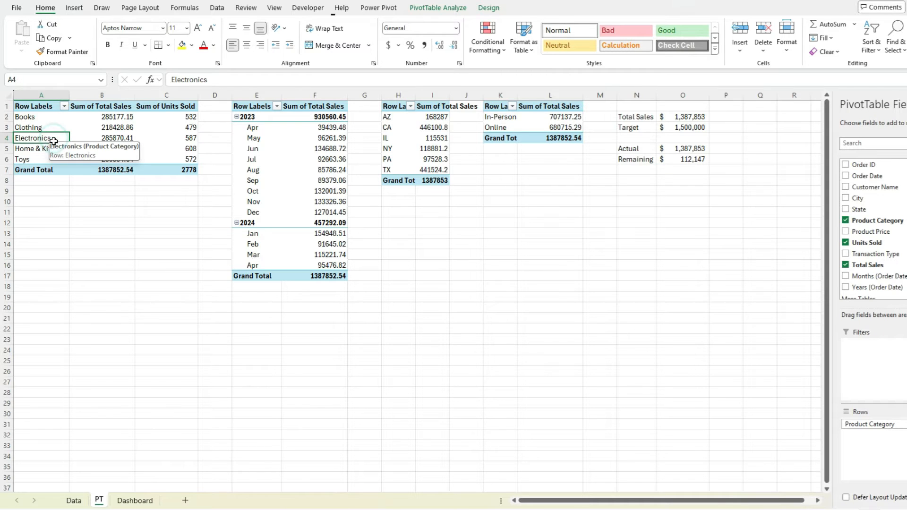
click(74, 8)
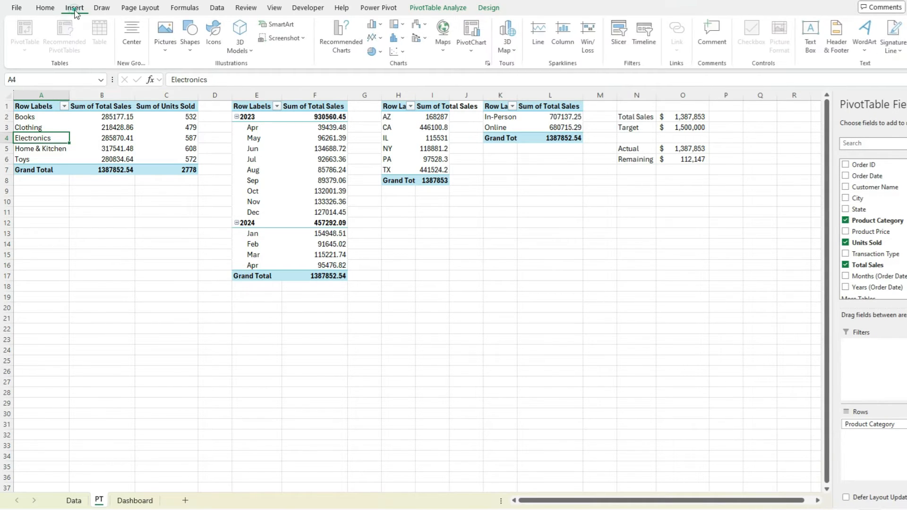
click(374, 26)
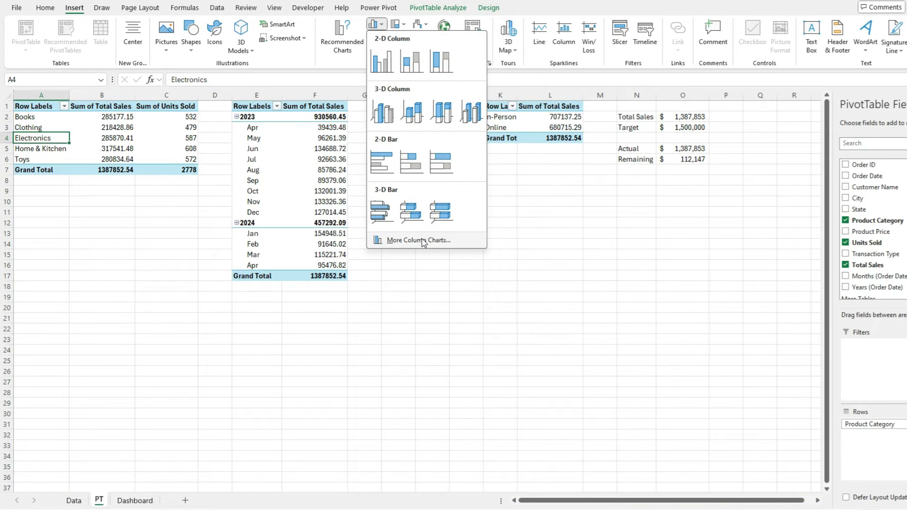
click(540, 20)
click(489, 64)
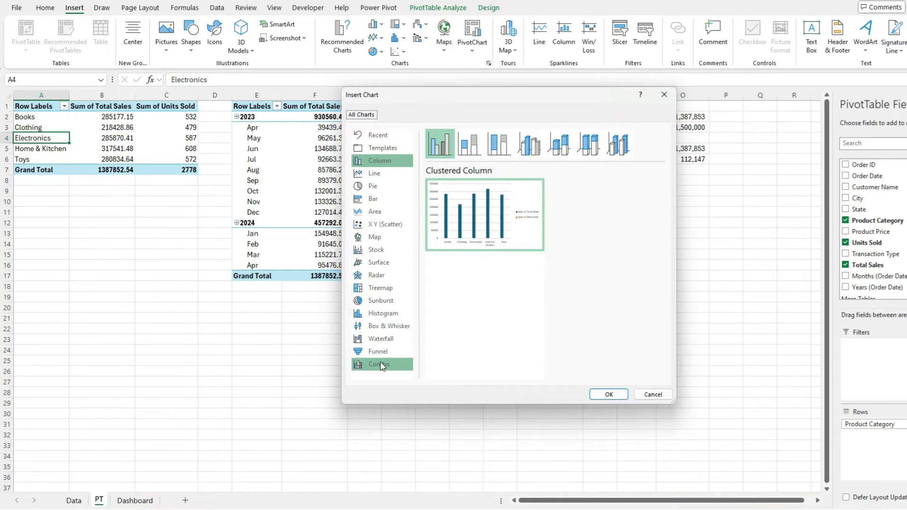
click(381, 366)
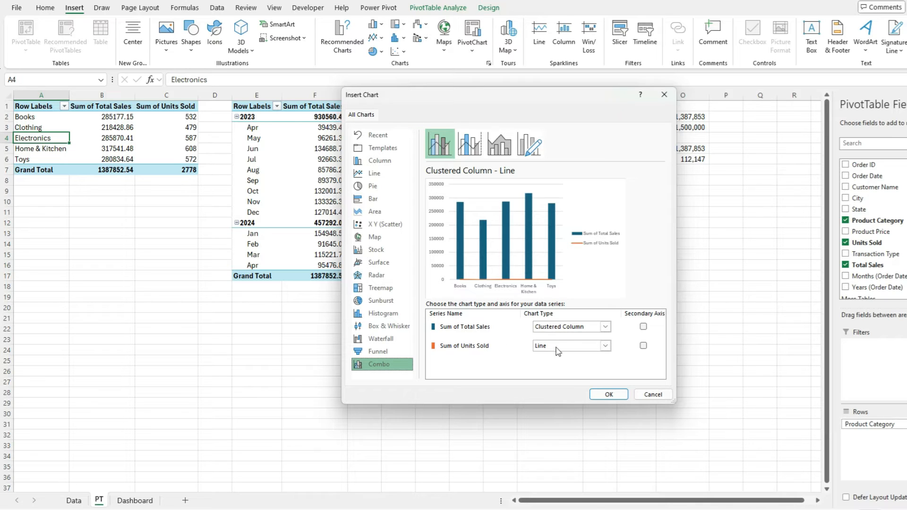
click(643, 347)
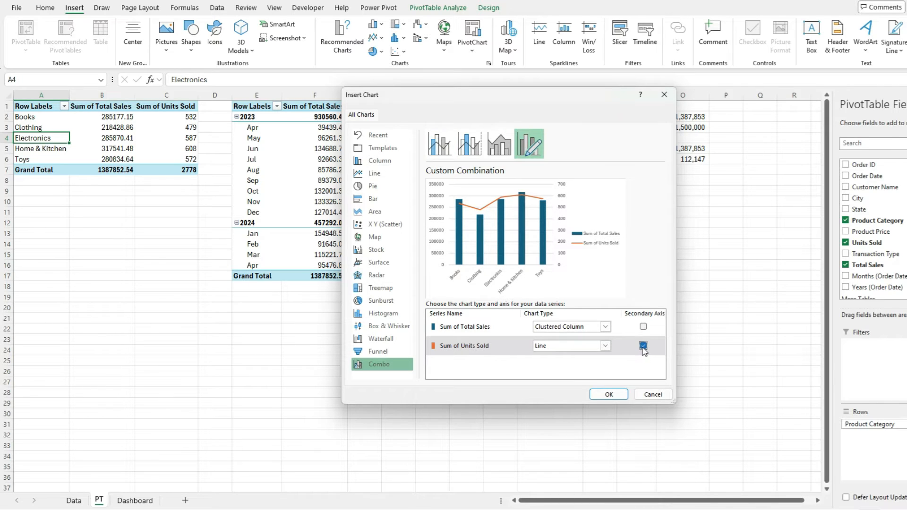
click(644, 346)
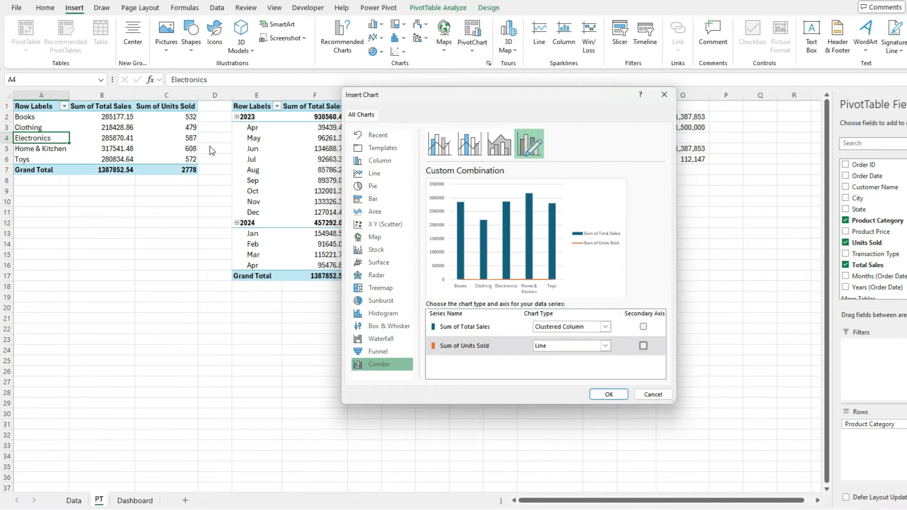
click(644, 346)
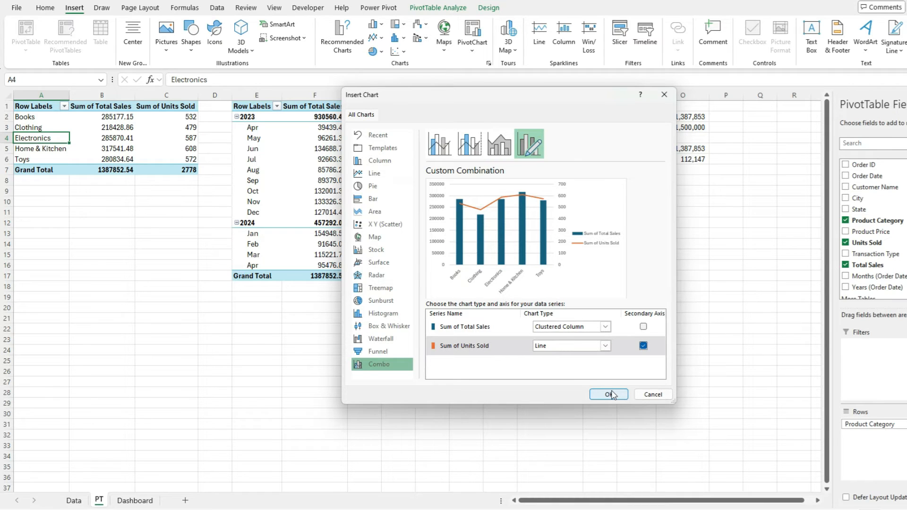
click(609, 394)
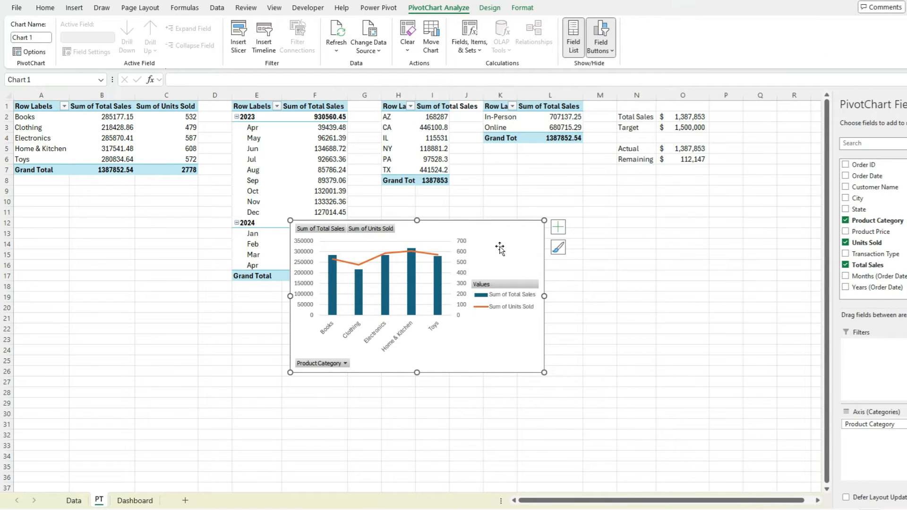
- Transfer the combo chart from PT to the Dashboard sheet and position it over about E12:M26
right_click(500, 249)
click(523, 200)
click(135, 501)
click(142, 252)
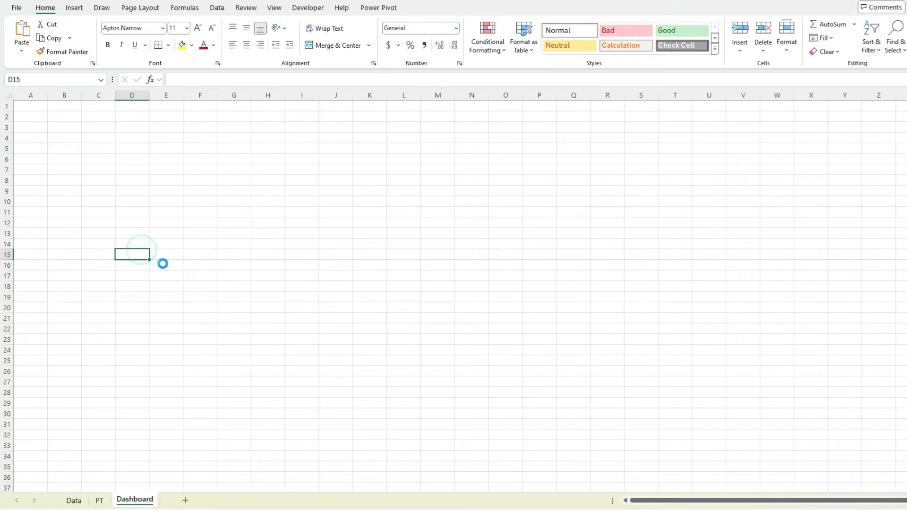
key(ctrl+v)
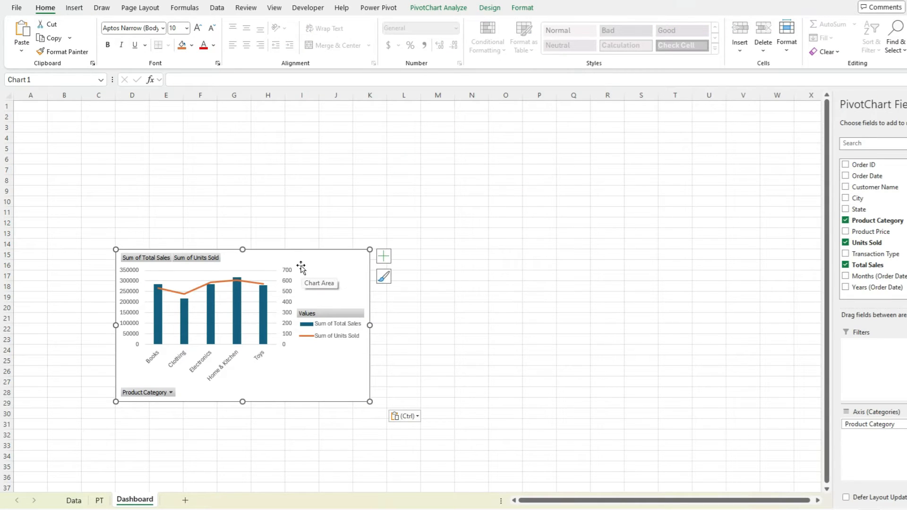
drag(312, 263, 373, 234)
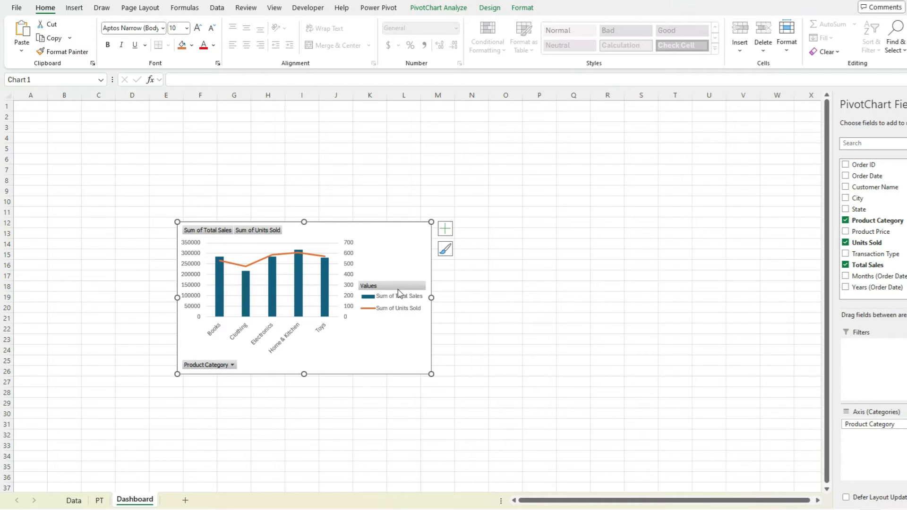
- Hide all field buttons on the Dashboard combo chart
click(232, 365)
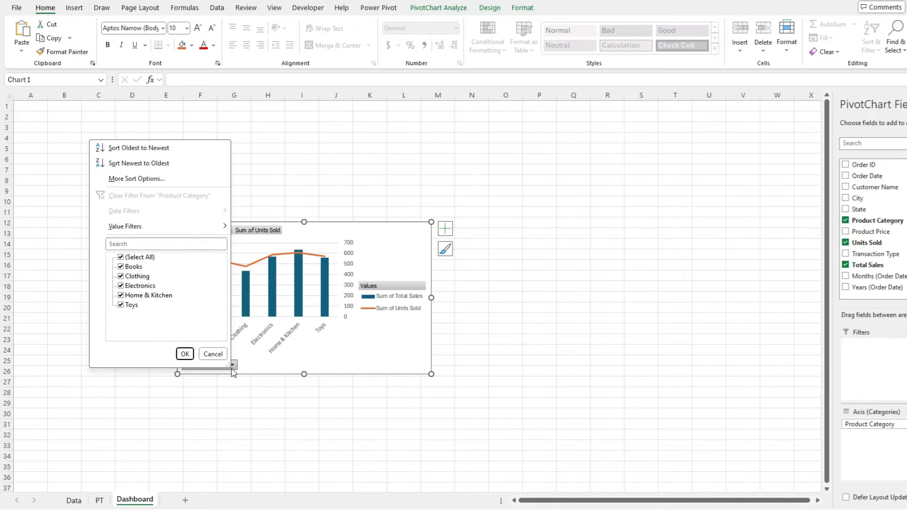
click(289, 362)
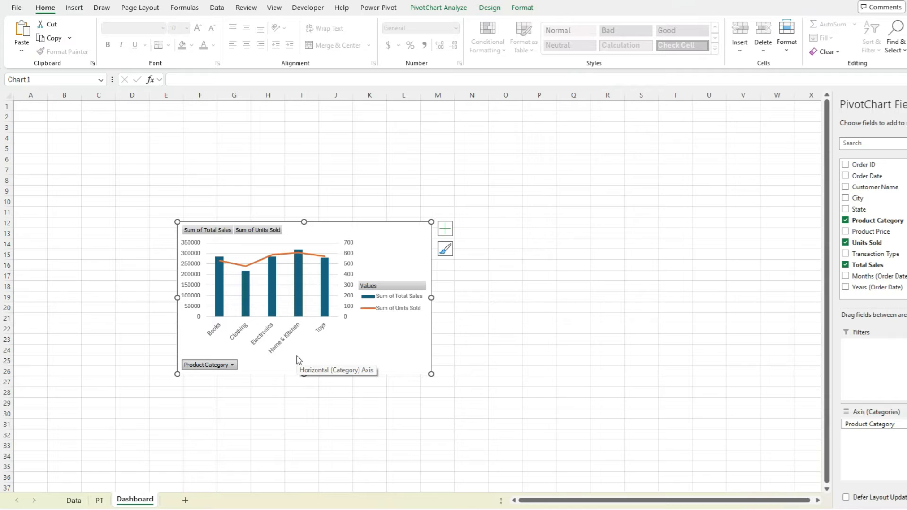
click(439, 10)
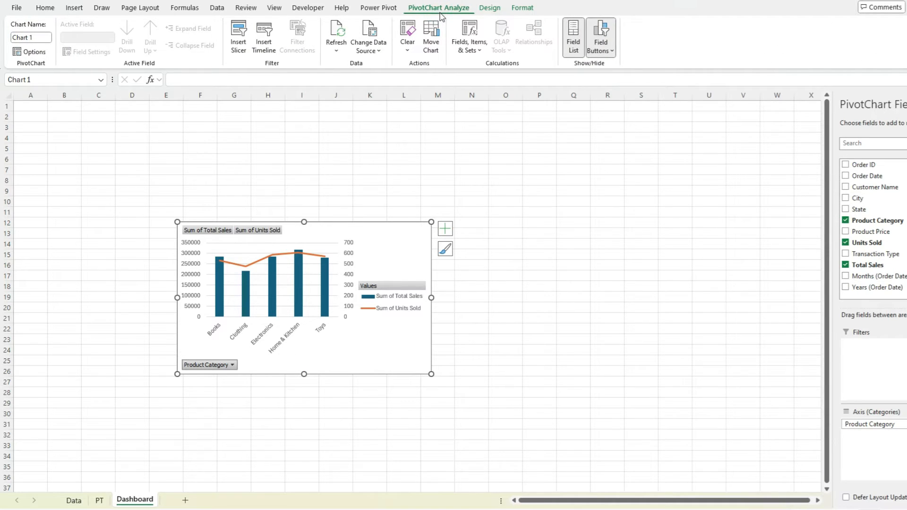
click(601, 33)
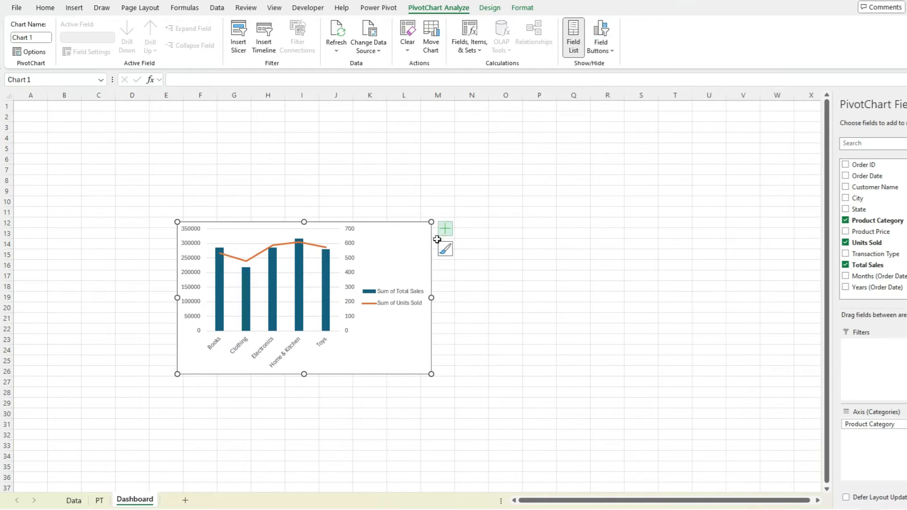
- Place the combo chart's legend below the plot and enlarge the chart to cover about D11:M28
click(396, 289)
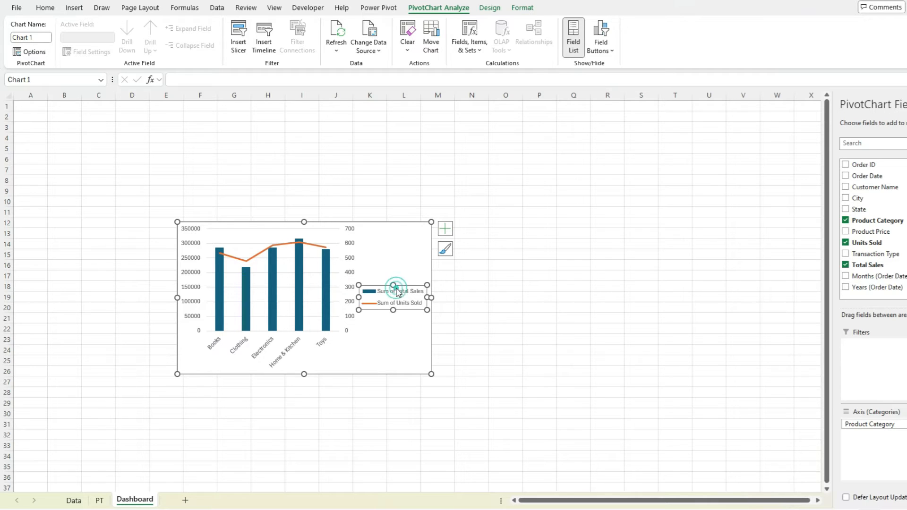
click(398, 275)
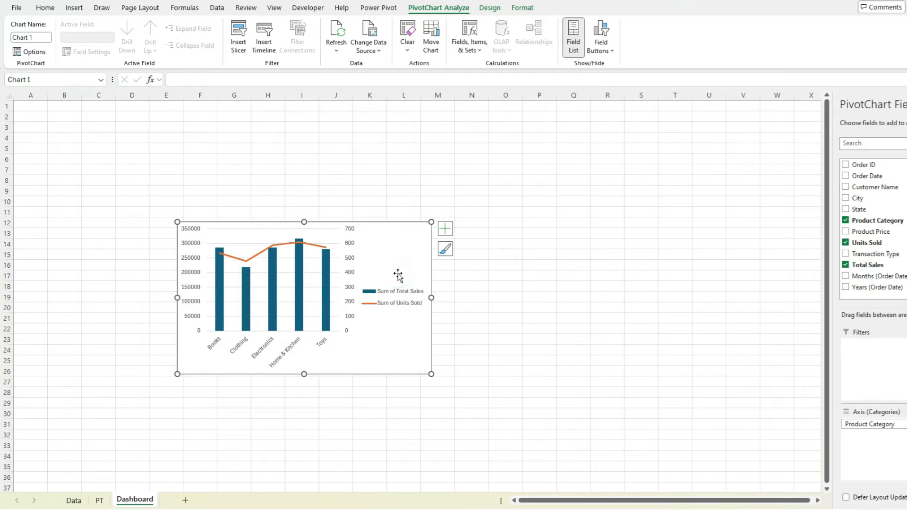
click(495, 14)
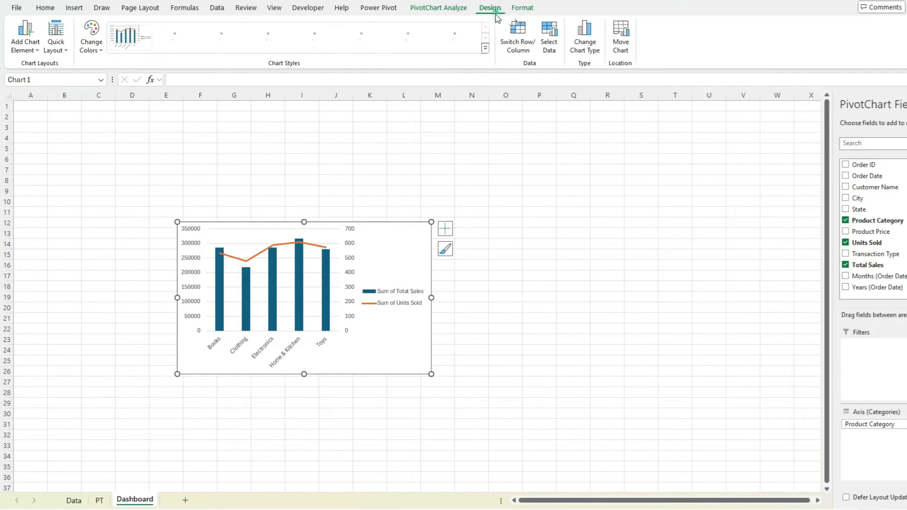
click(20, 48)
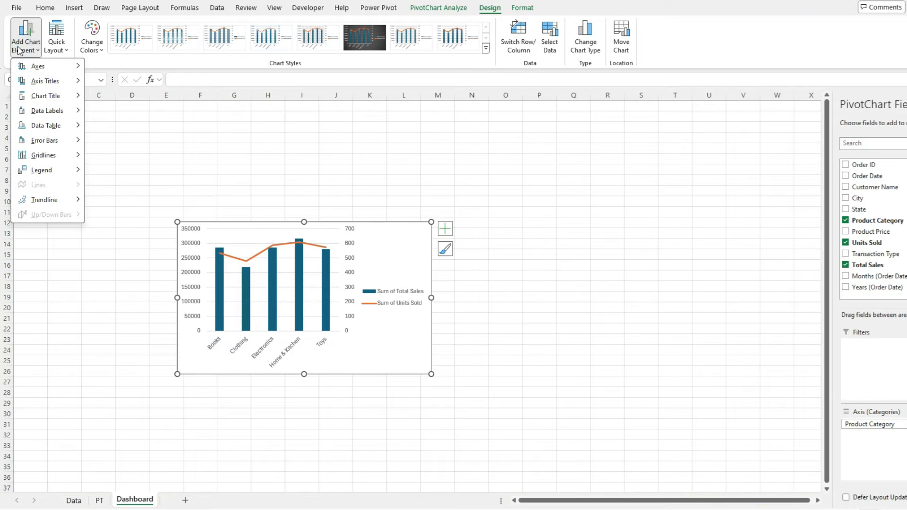
mouse_move(48, 173)
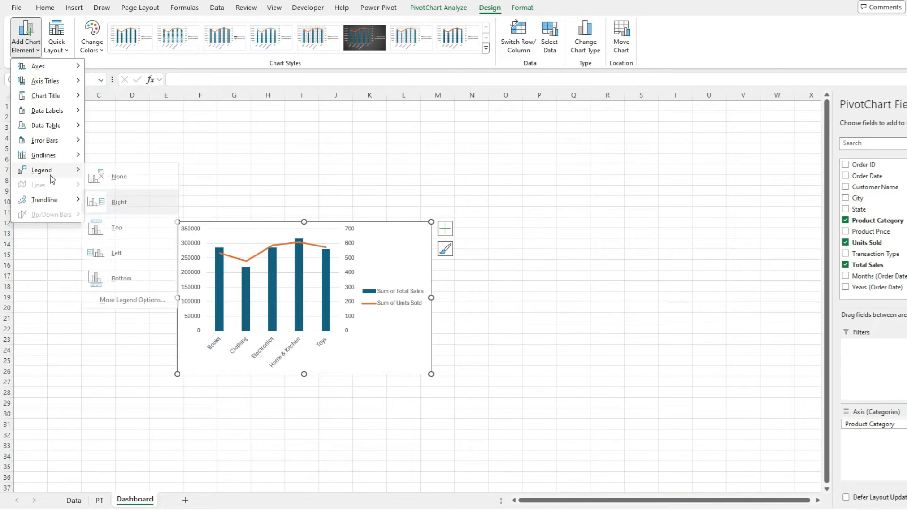
click(111, 280)
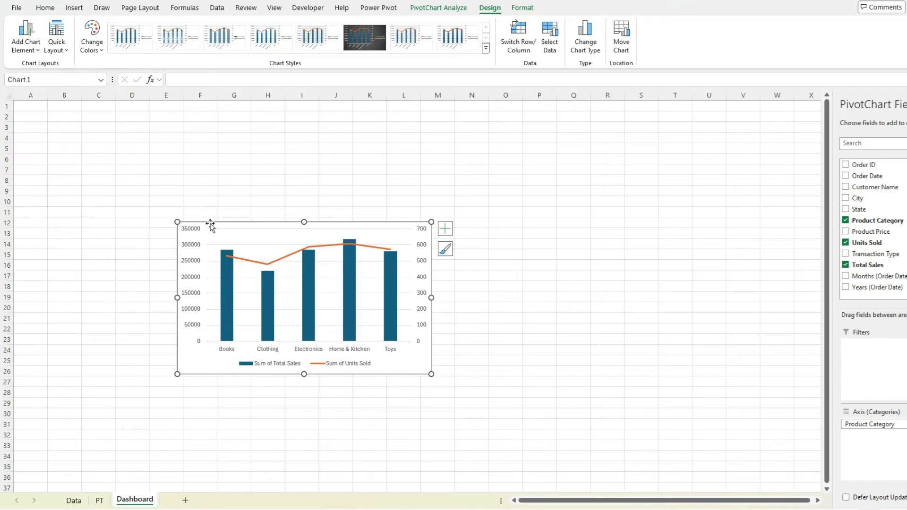
drag(193, 360, 160, 291)
drag(398, 305, 425, 395)
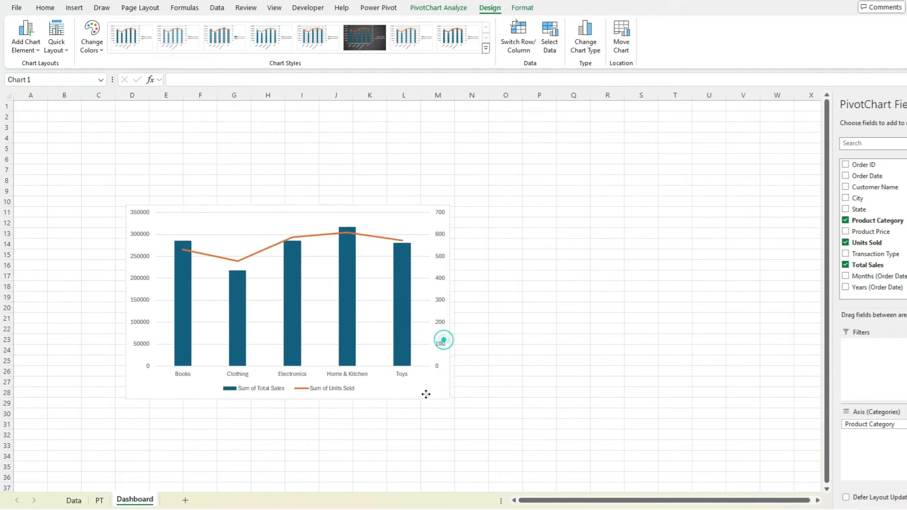
- Format the chart's primary vertical axis numbers as Currency with $ and no decimal places
right_click(143, 302)
click(183, 433)
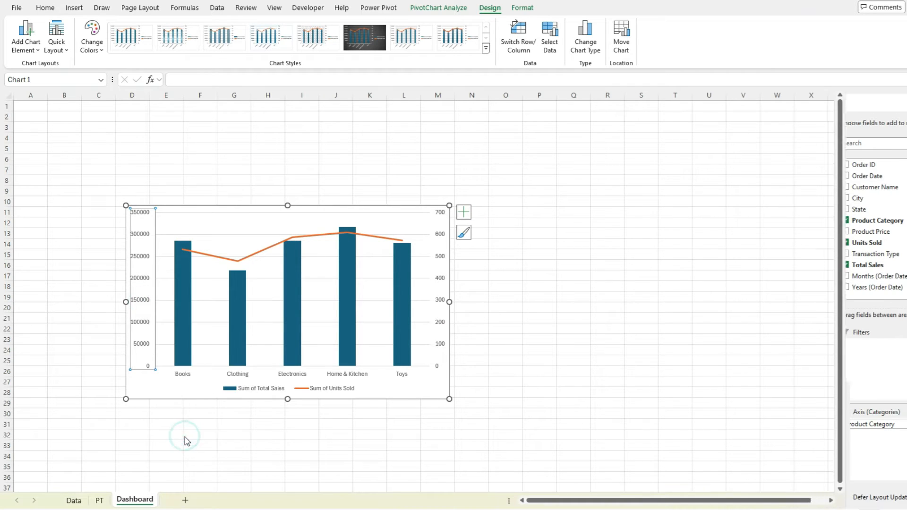
click(863, 406)
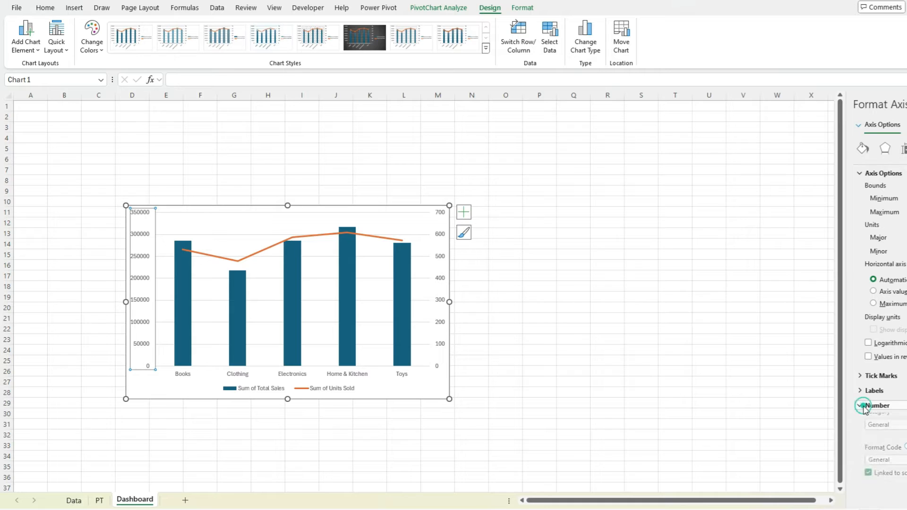
click(885, 430)
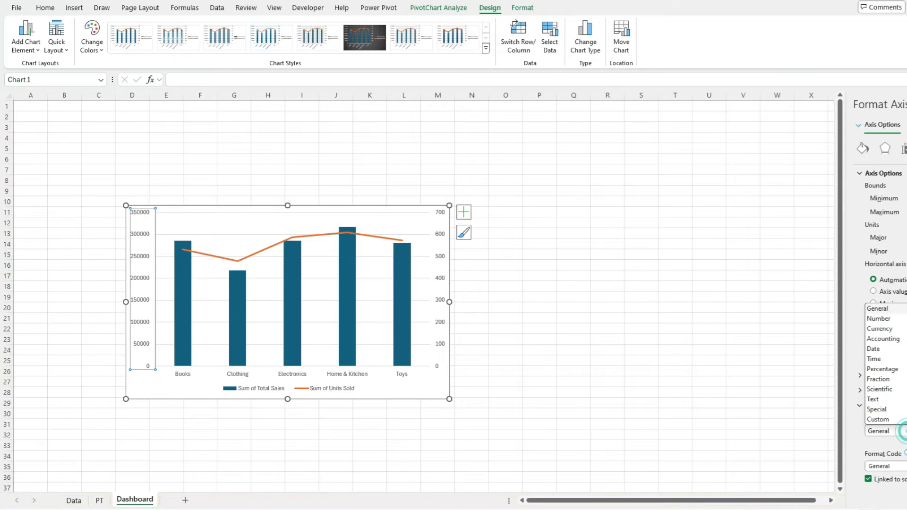
click(892, 330)
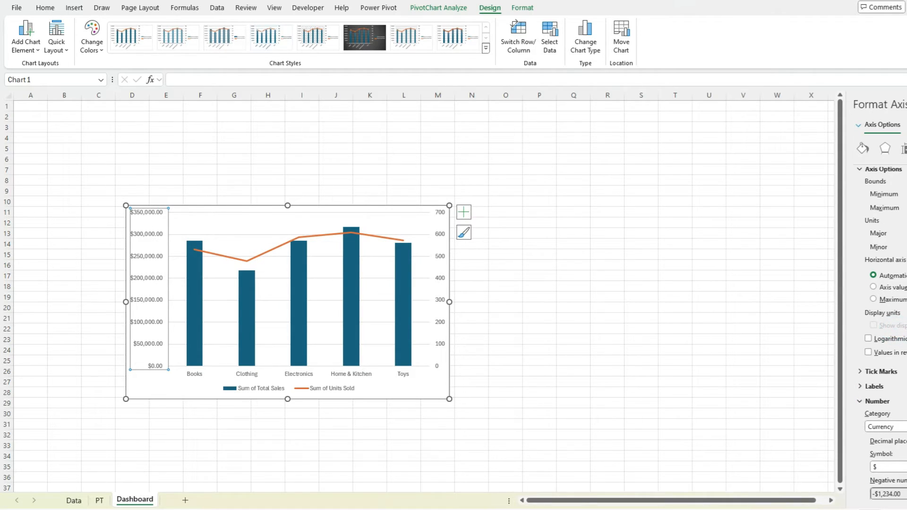
key(Return)
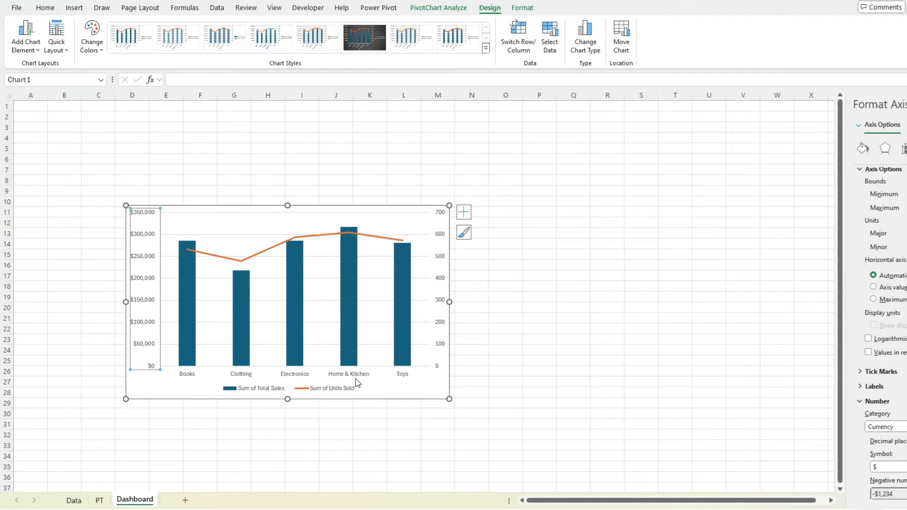
click(376, 394)
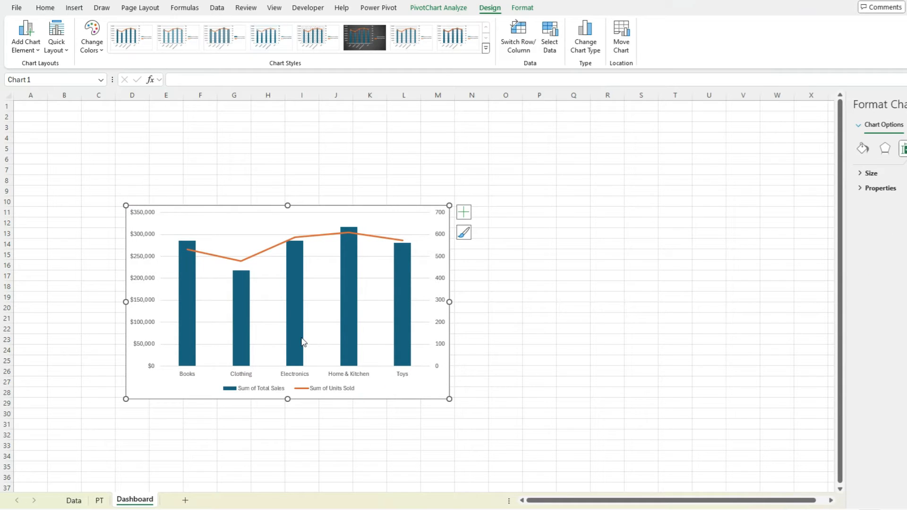
- Reduce the gap width of the Sum of Total Sales series to widen its columns
mouse_move(296, 339)
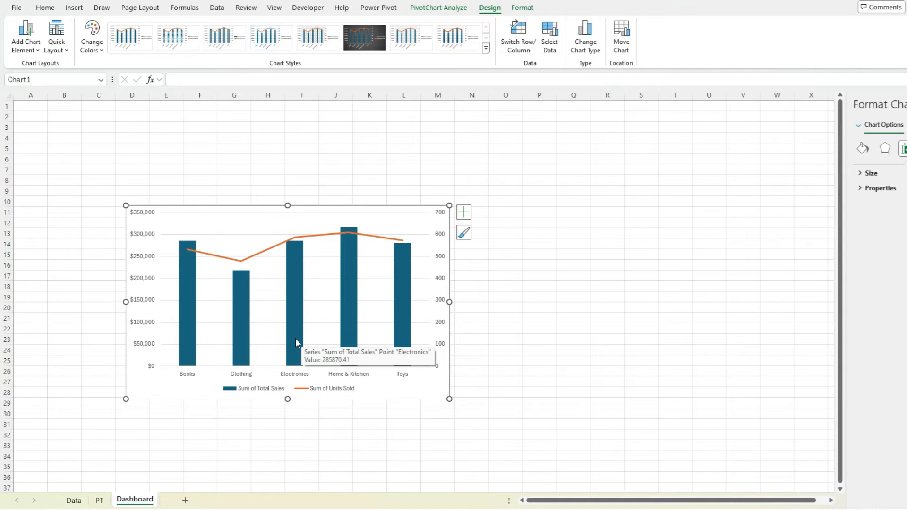
right_click(296, 338)
click(362, 487)
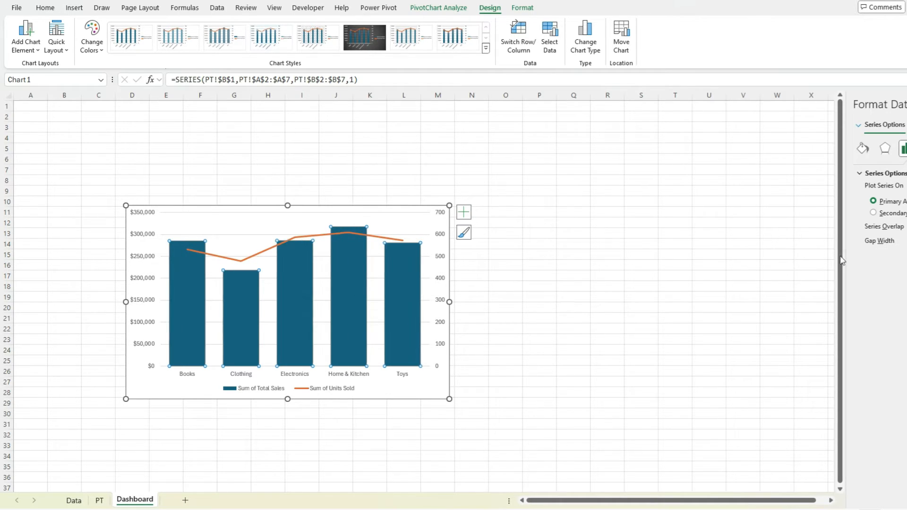
click(523, 330)
- Add a title above the Dashboard combo chart and set its text to Sales by Category
mouse_move(367, 294)
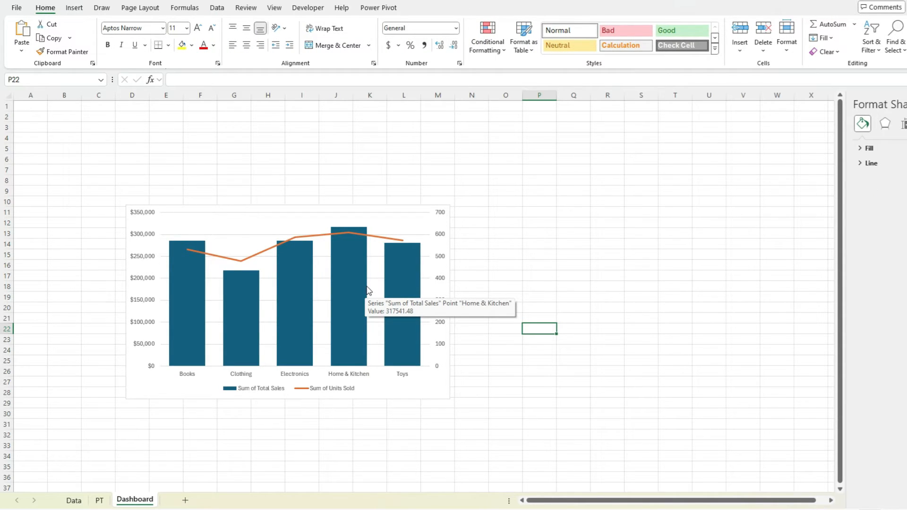
click(397, 227)
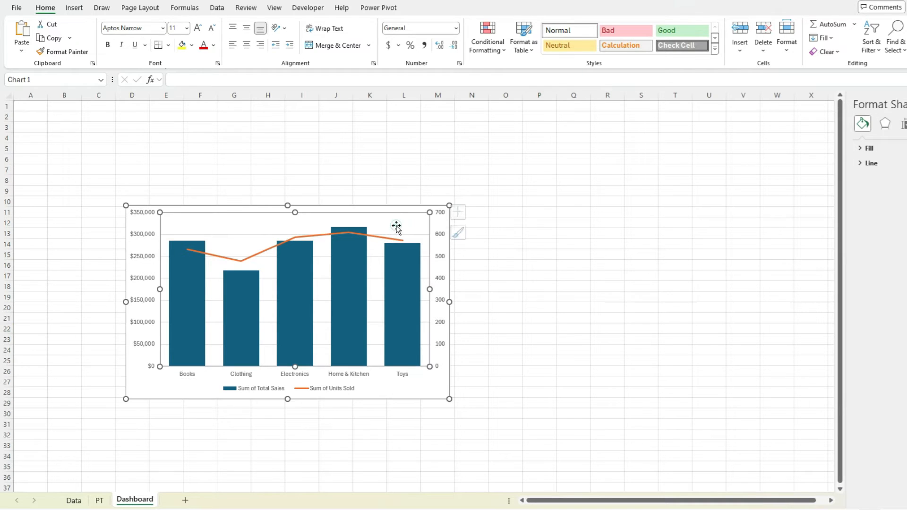
click(396, 227)
click(31, 47)
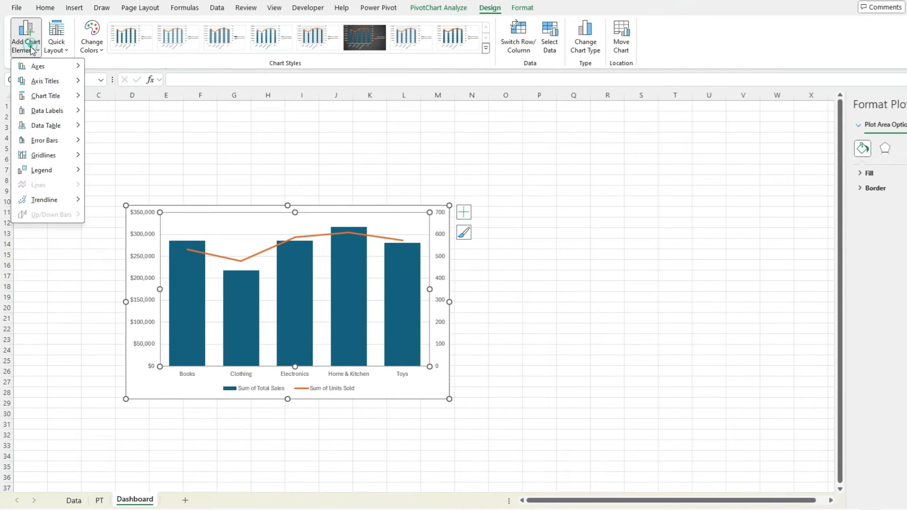
mouse_move(50, 98)
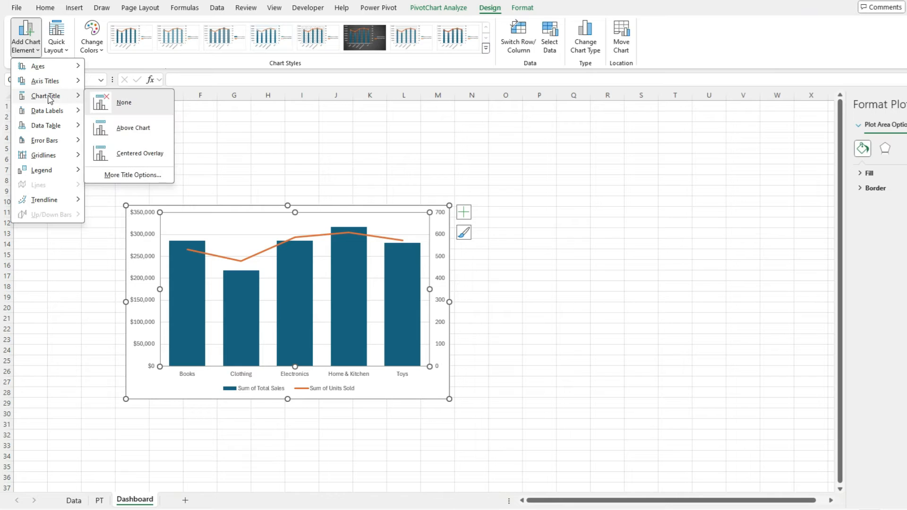
click(142, 128)
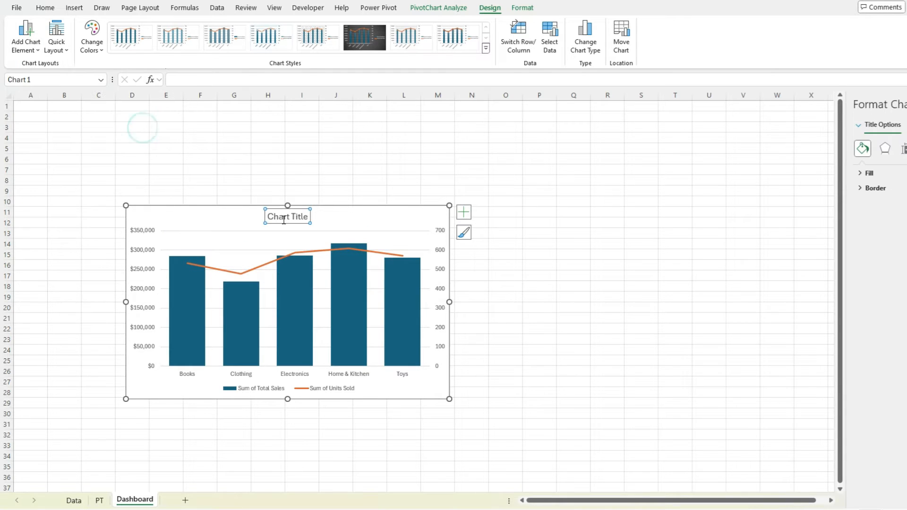
triple_click(285, 221)
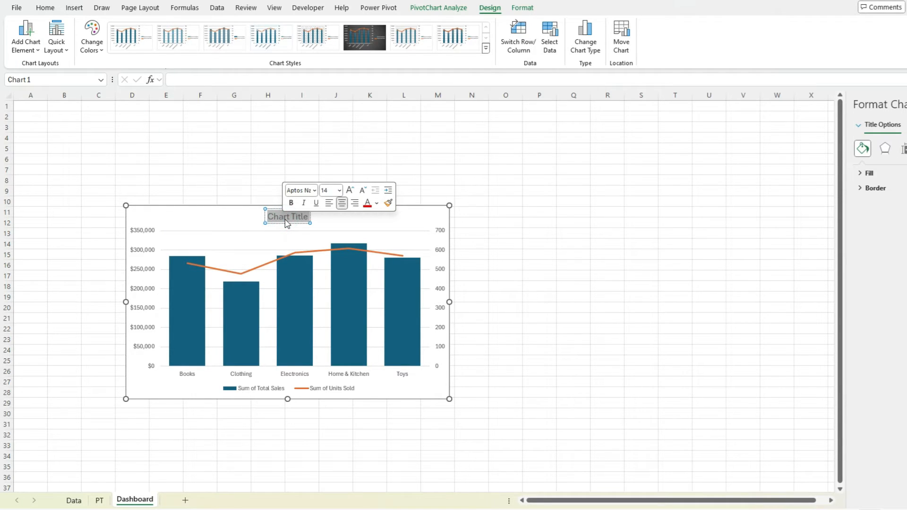
text(Sales by)
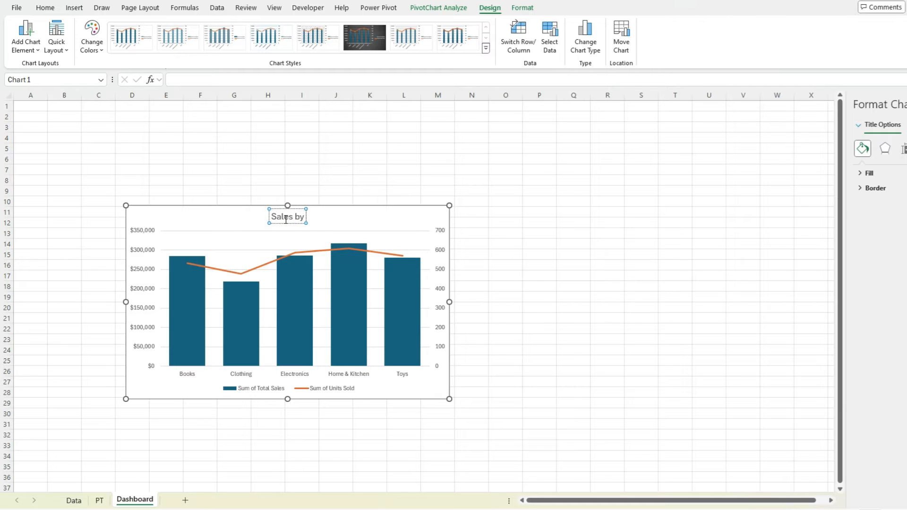
text( Category)
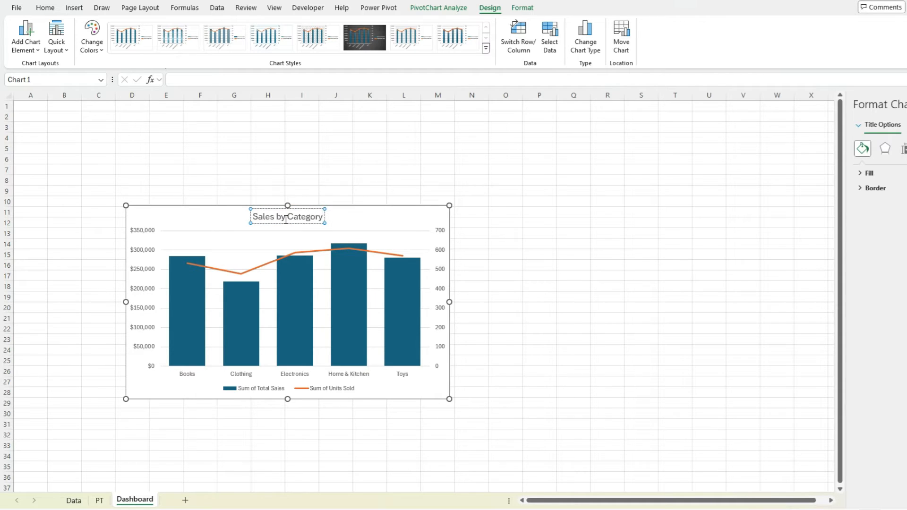
click(356, 209)
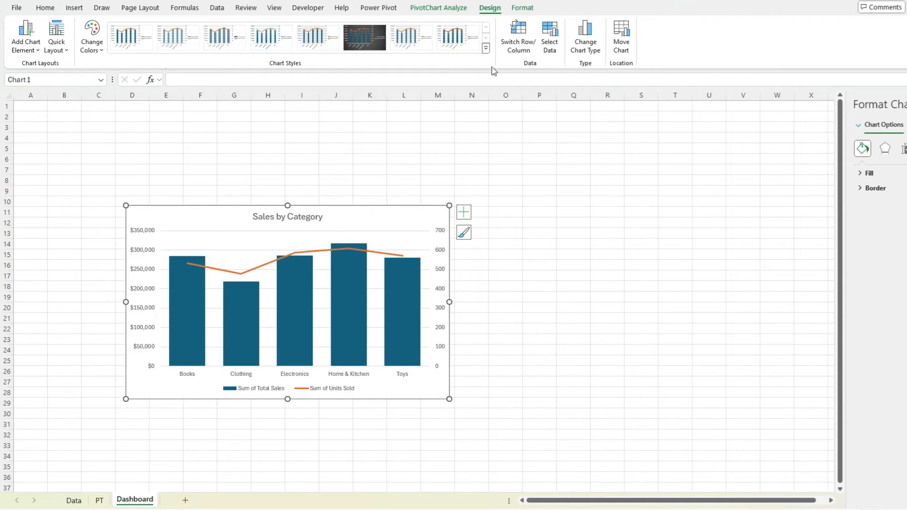
click(486, 48)
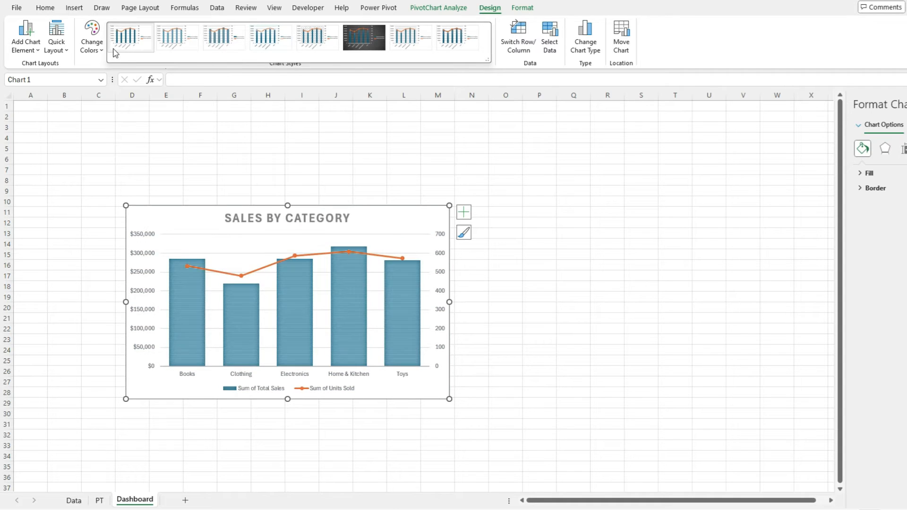
click(96, 51)
click(97, 53)
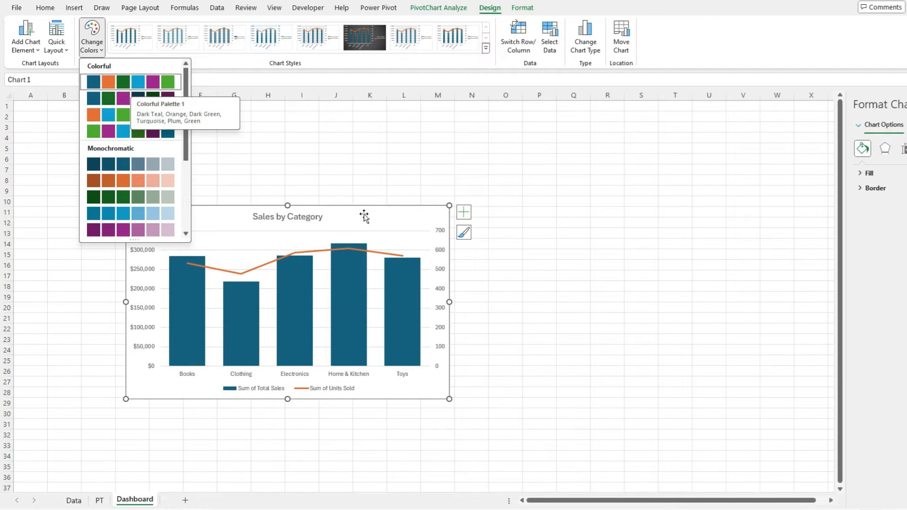
click(399, 229)
- Recolor the Sum of Units Sold line light blue and enlarge the combo chart to cover about D10:M28
click(382, 255)
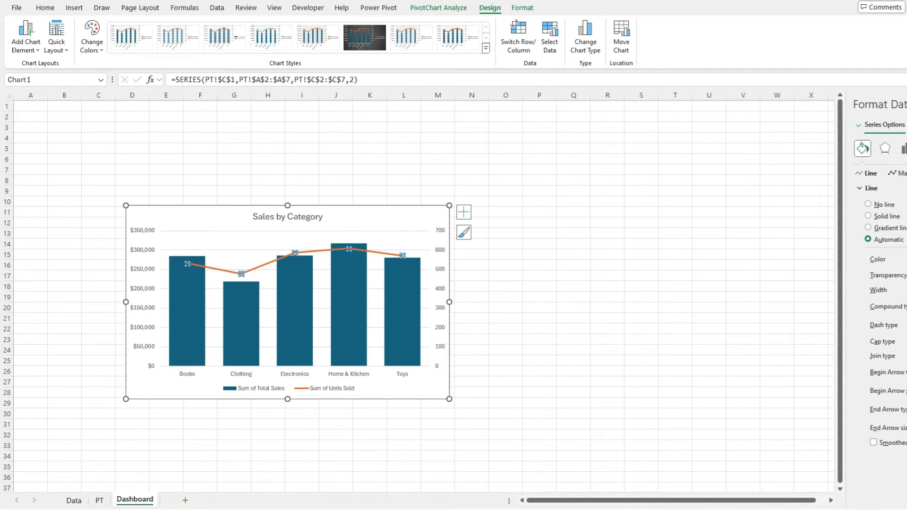
click(567, 300)
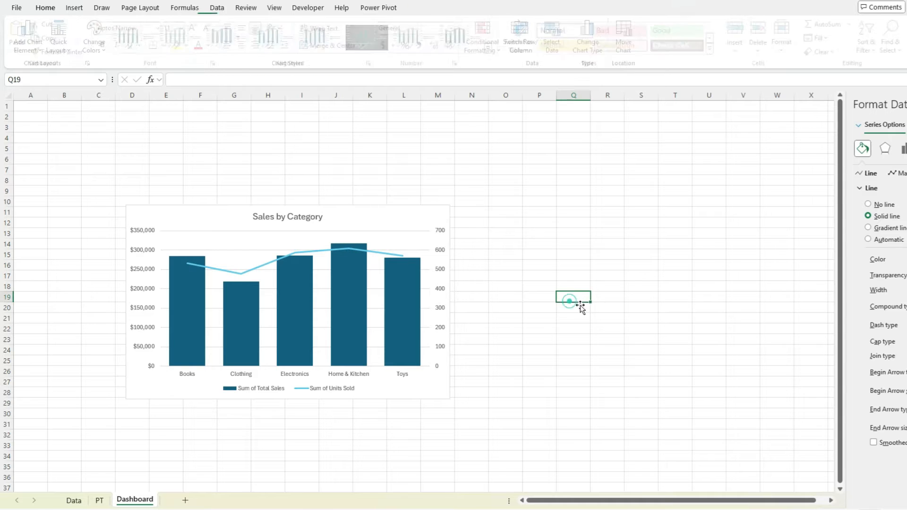
drag(355, 220, 314, 191)
drag(406, 373, 396, 390)
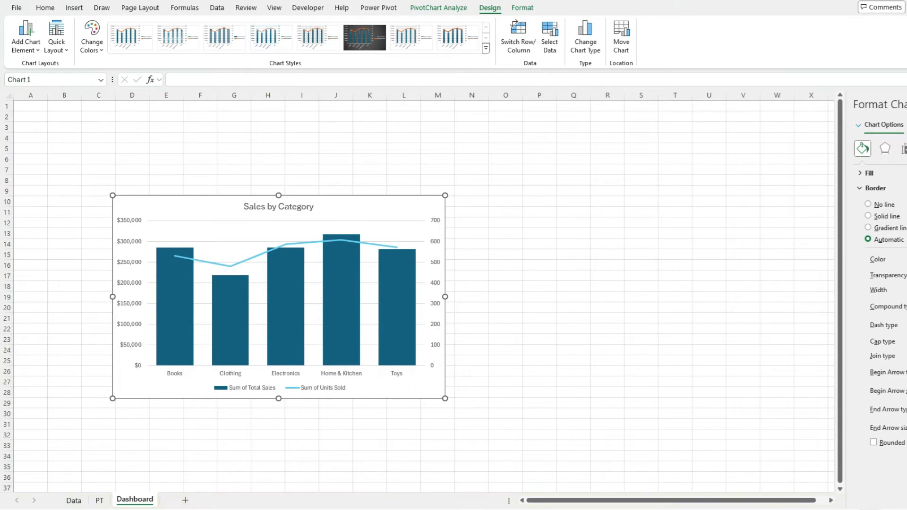
- Insert a 2-D line PivotChart from the monthly sales PivotTable on the PT sheet
click(99, 500)
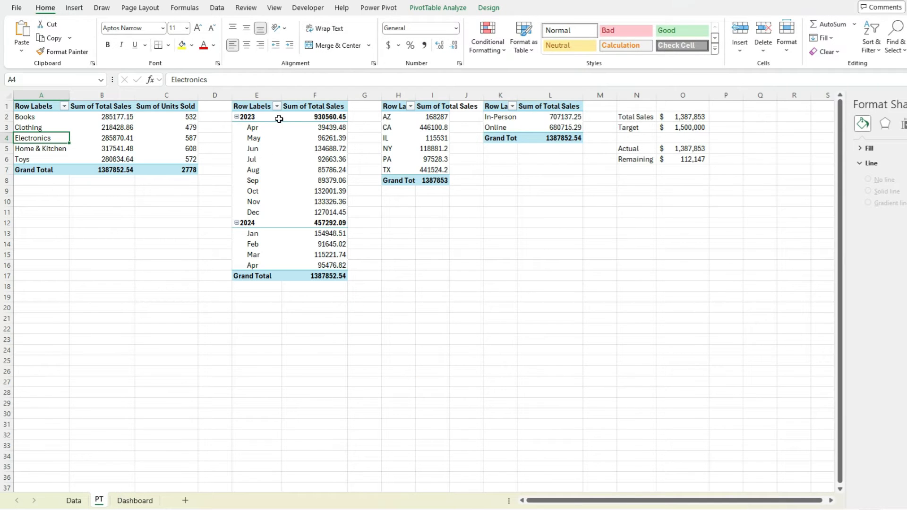
click(266, 149)
click(73, 8)
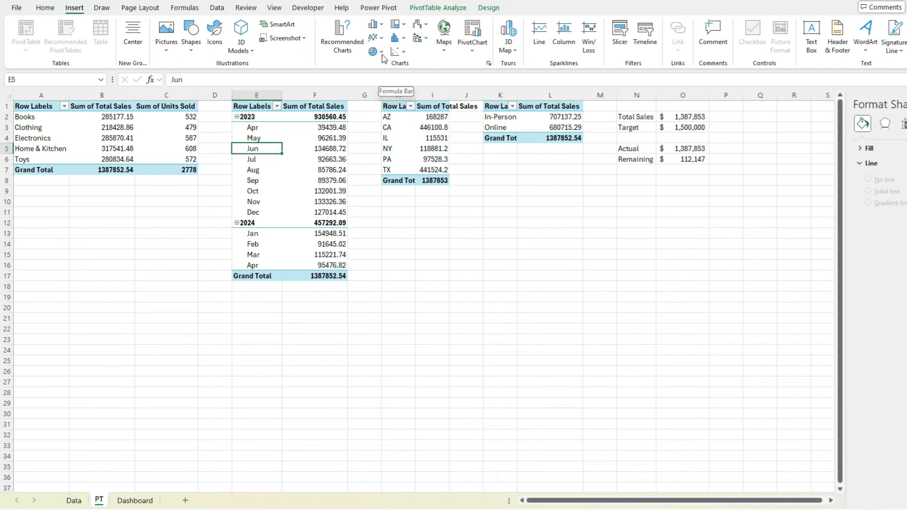
click(374, 38)
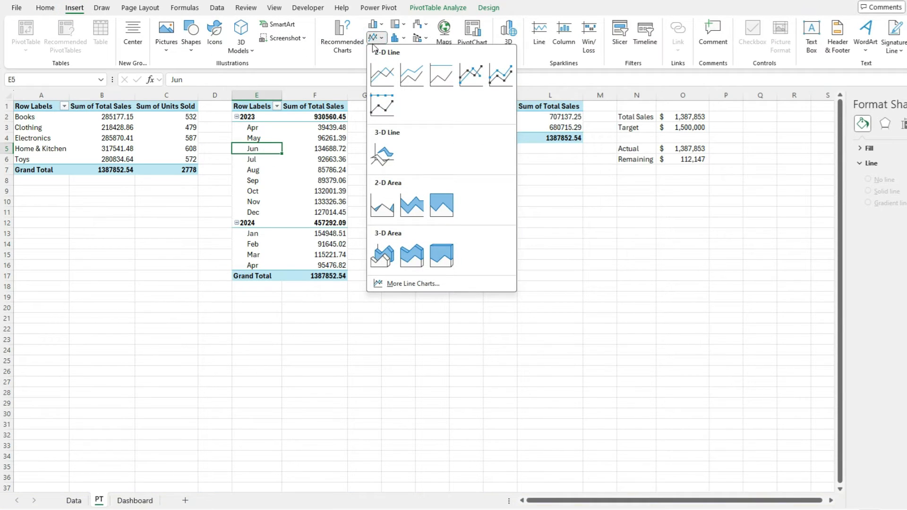
click(380, 77)
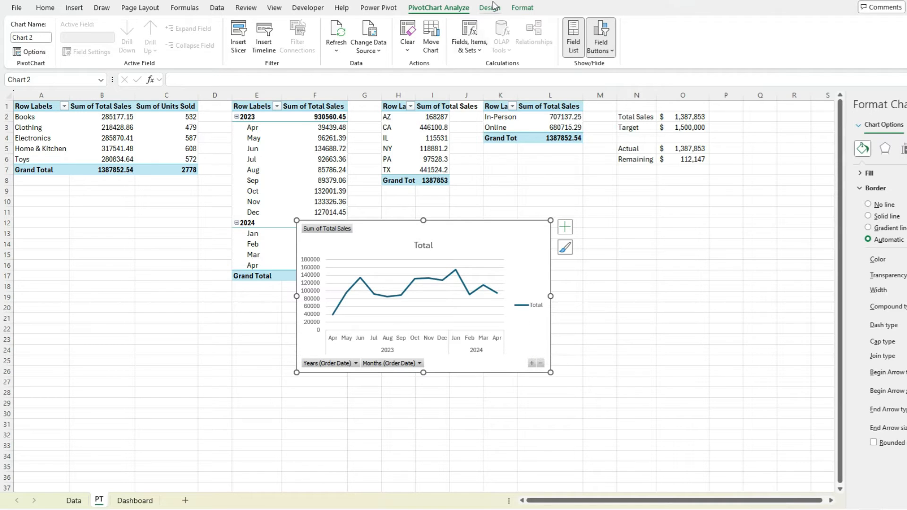
- Change the monthly sales PivotChart's type from Line to Area
right_click(510, 228)
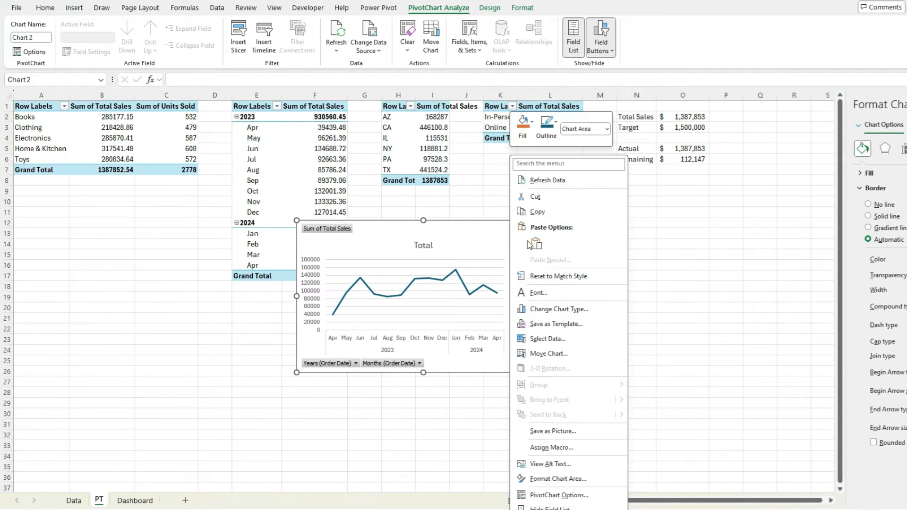
click(563, 305)
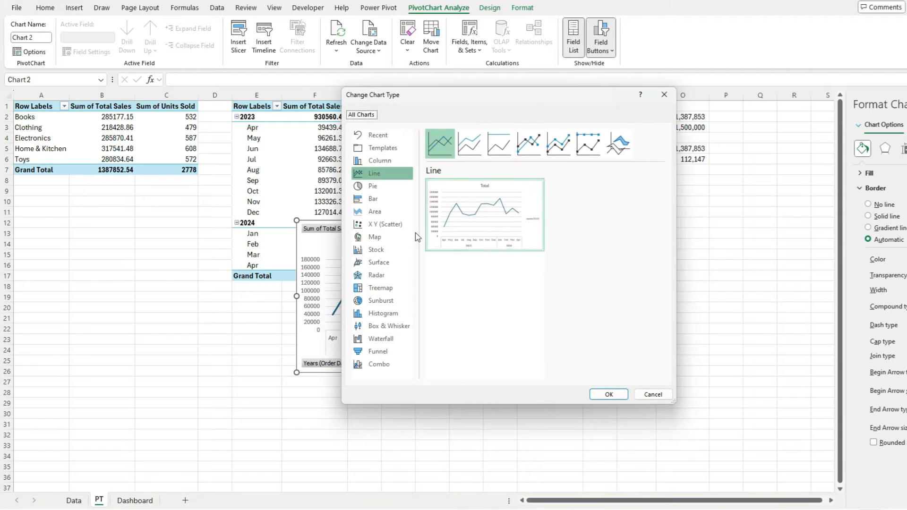
click(389, 211)
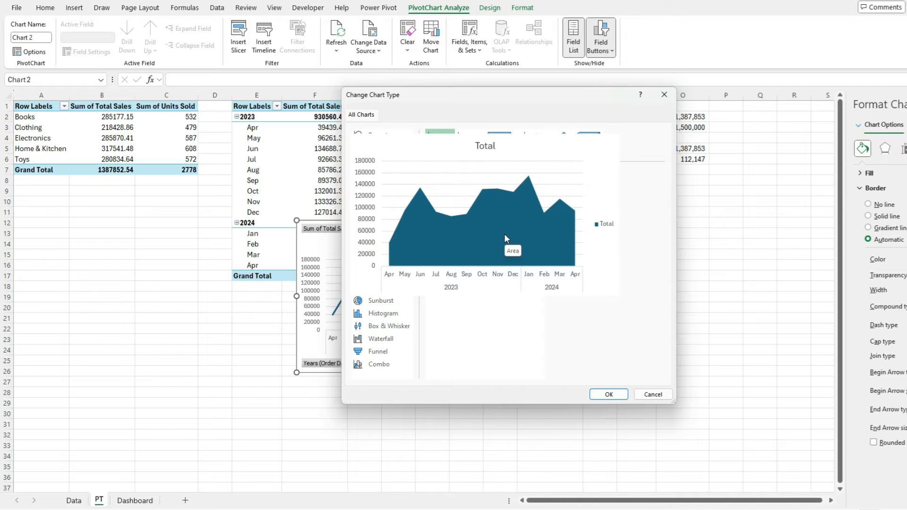
click(616, 392)
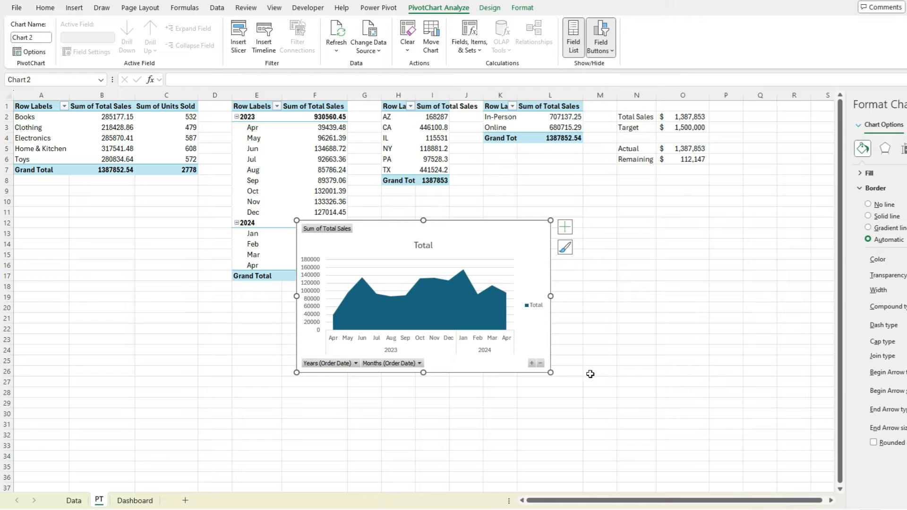
- Cut the area chart from the PT sheet, paste it on the Dashboard sheet and place it beside the Sales by Category chart
key(Delete)
click(135, 500)
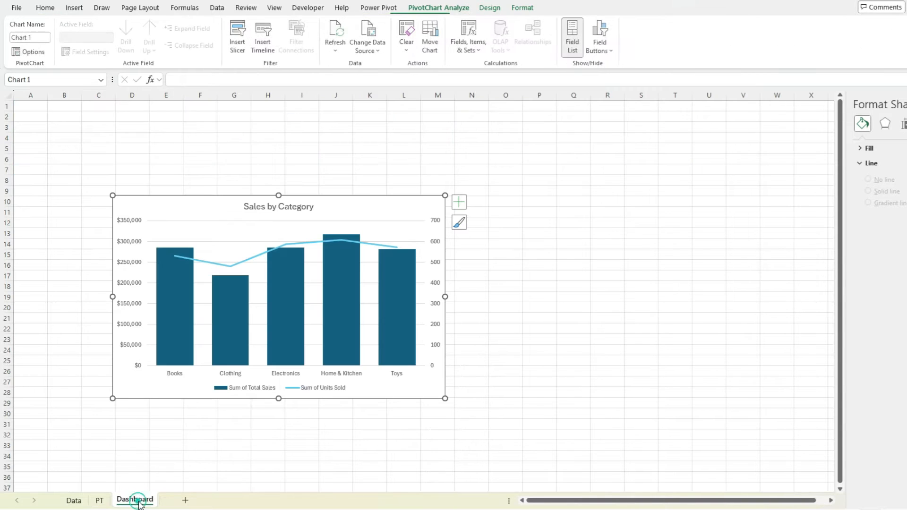
click(546, 297)
key(ctrl+v)
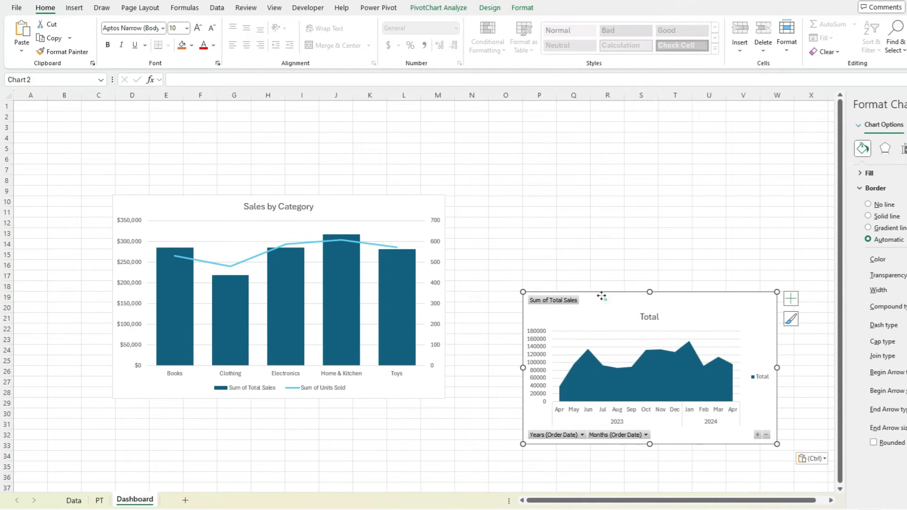
drag(601, 296, 538, 214)
- Hide all field buttons on the monthly area chart and delete its legend
click(443, 8)
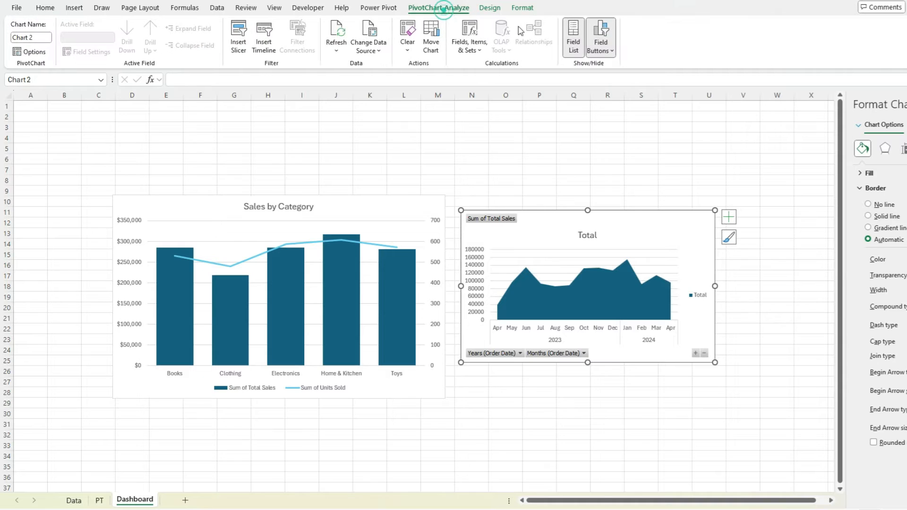
click(601, 33)
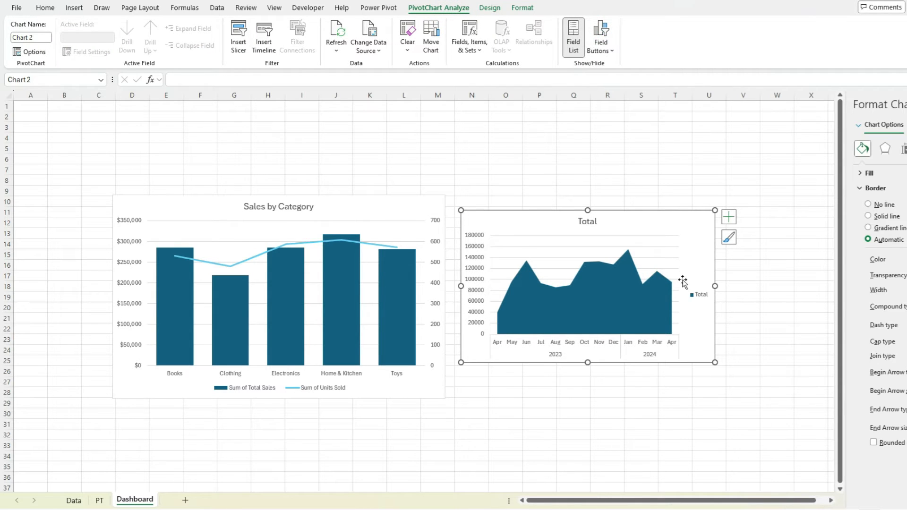
click(702, 296)
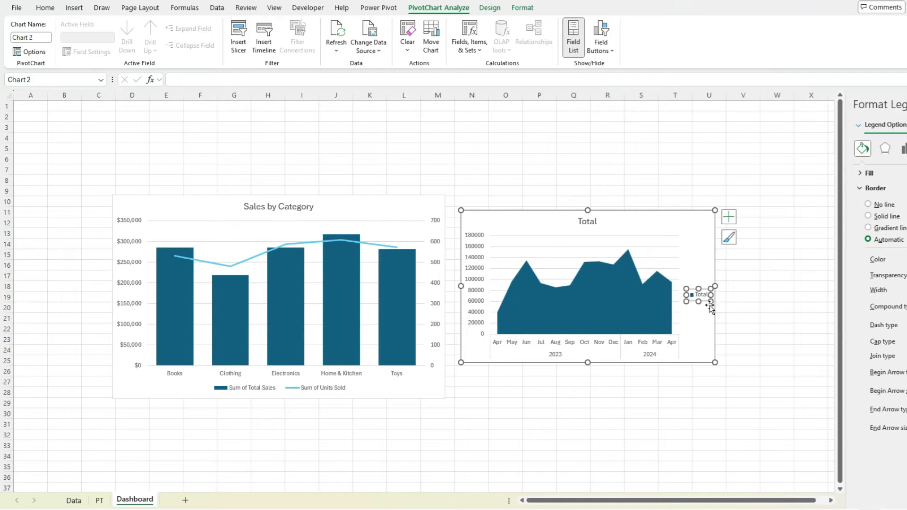
key(Delete)
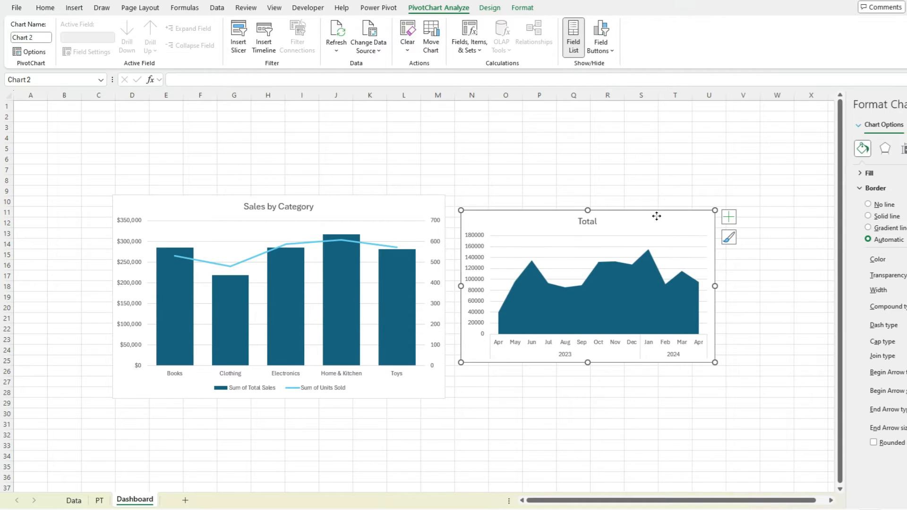
- Move and enlarge the monthly area chart to cover about L10:U28 on the Dashboard sheet
drag(656, 217, 581, 207)
drag(640, 355, 727, 391)
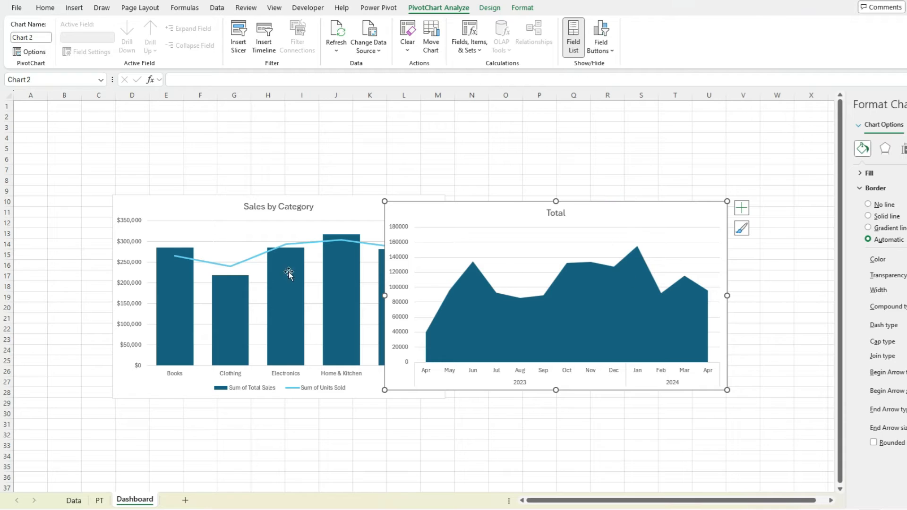
click(626, 214)
- Give the monthly area chart's sales series a solid green fill and make it partly transparent
click(633, 274)
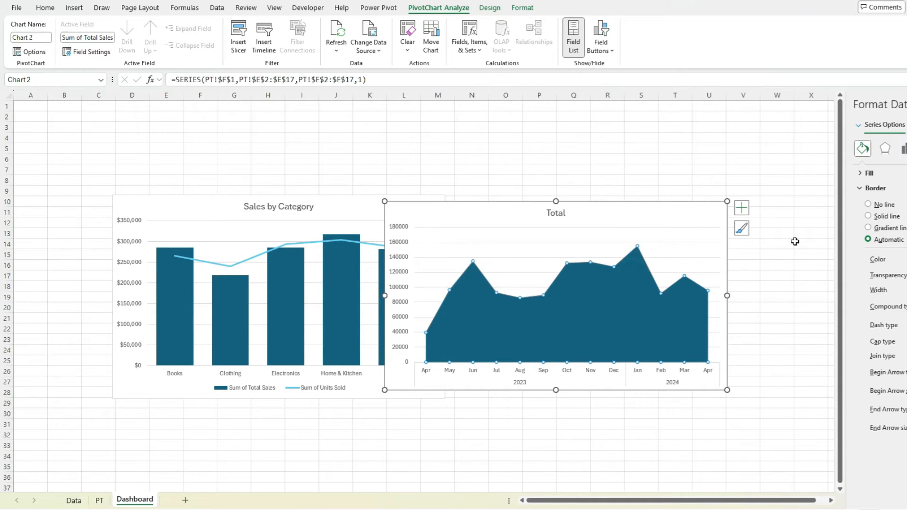
click(860, 173)
click(885, 201)
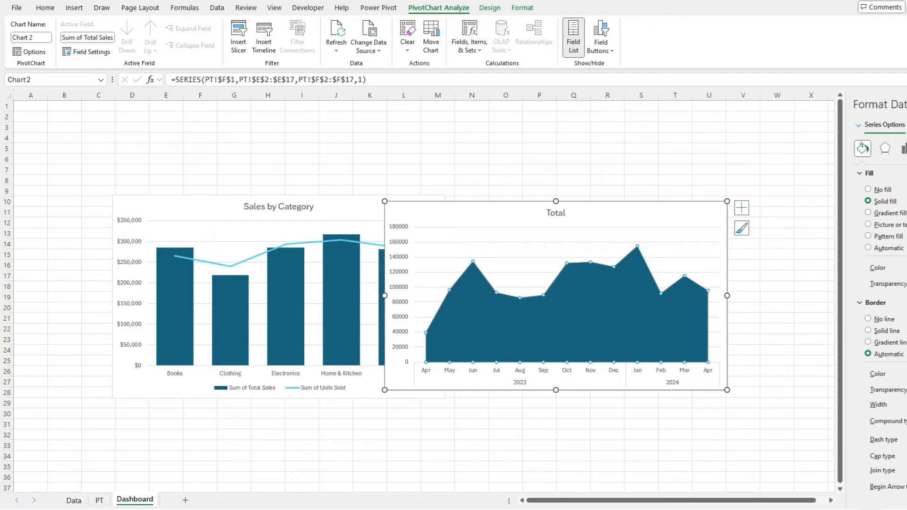
click(0, 329)
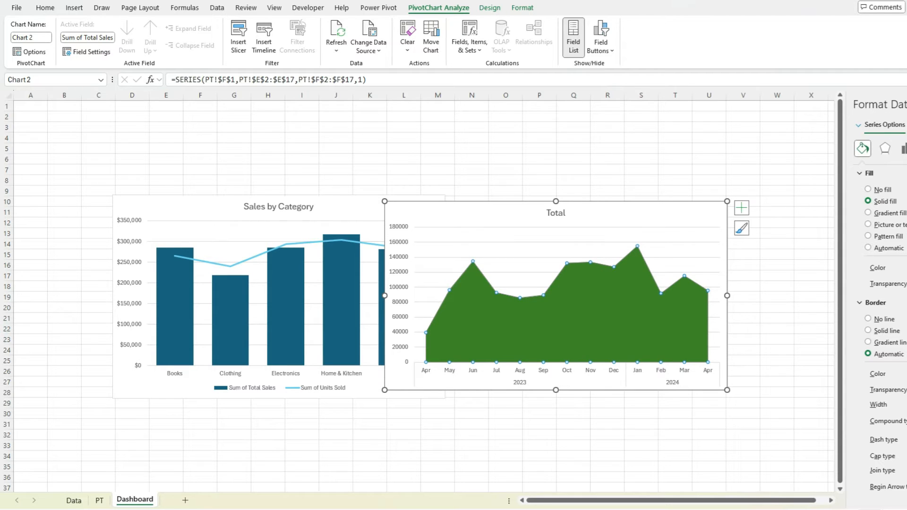
drag(903, 283, 905, 283)
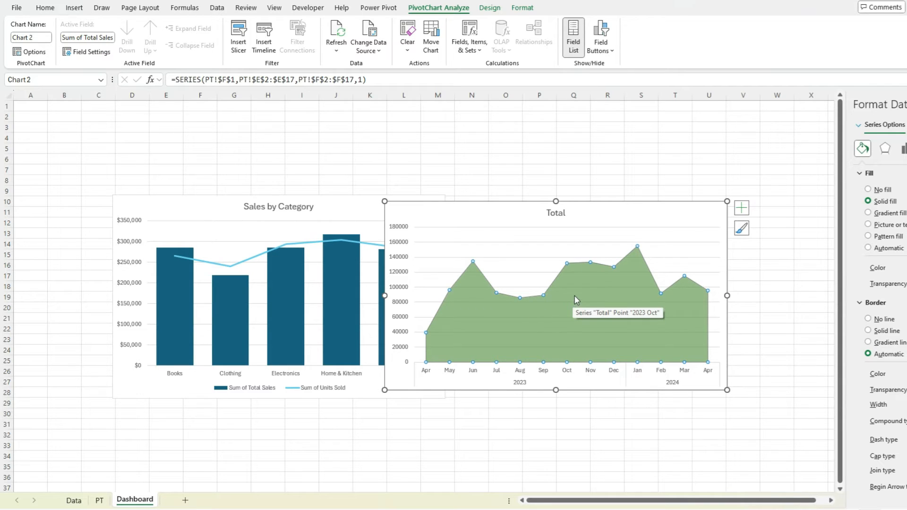
- Add primary major vertical gridlines to the monthly area chart, and move and enlarge it to cover about K8:V27
click(489, 8)
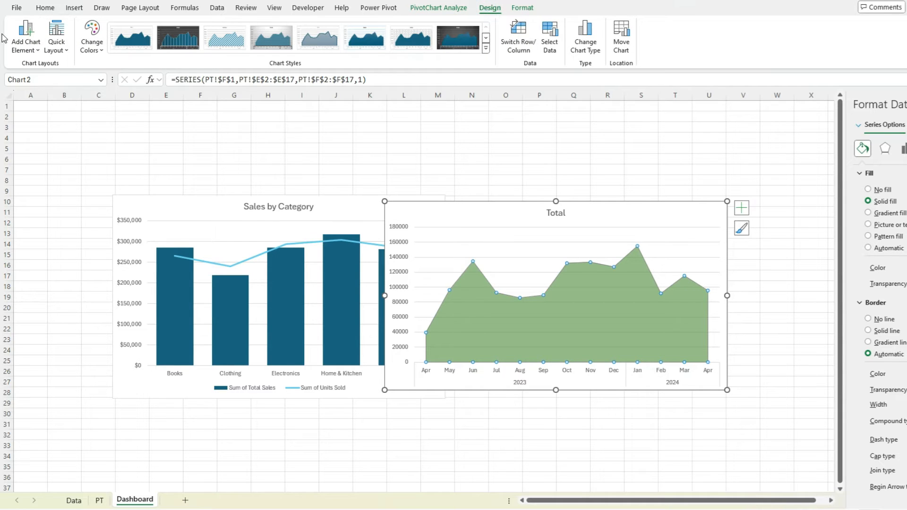
click(20, 41)
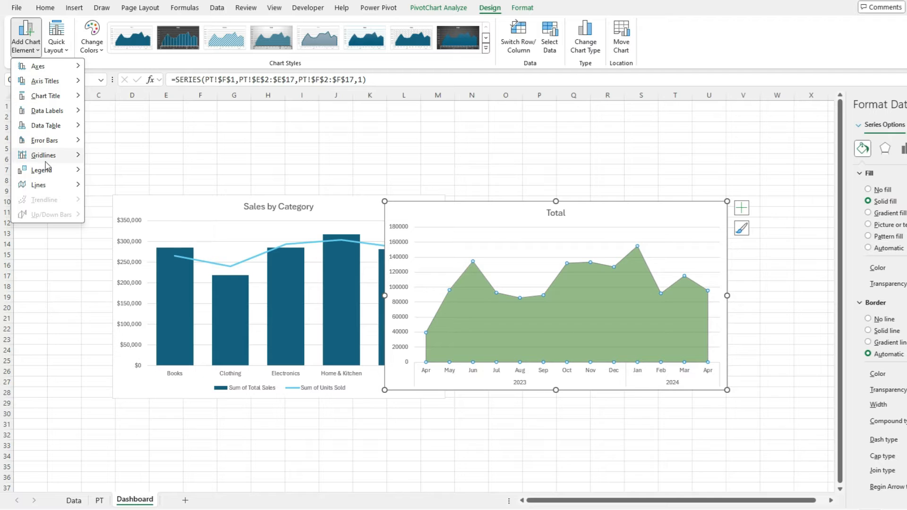
mouse_move(47, 156)
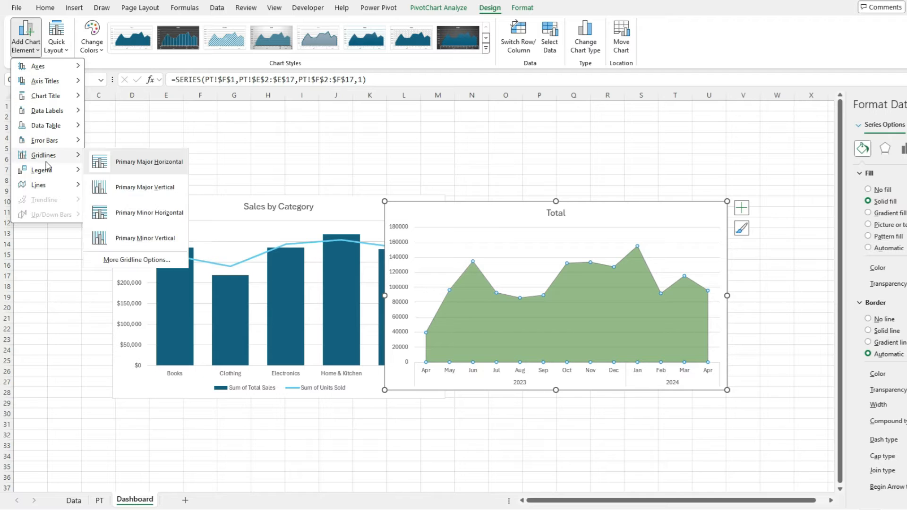
click(138, 187)
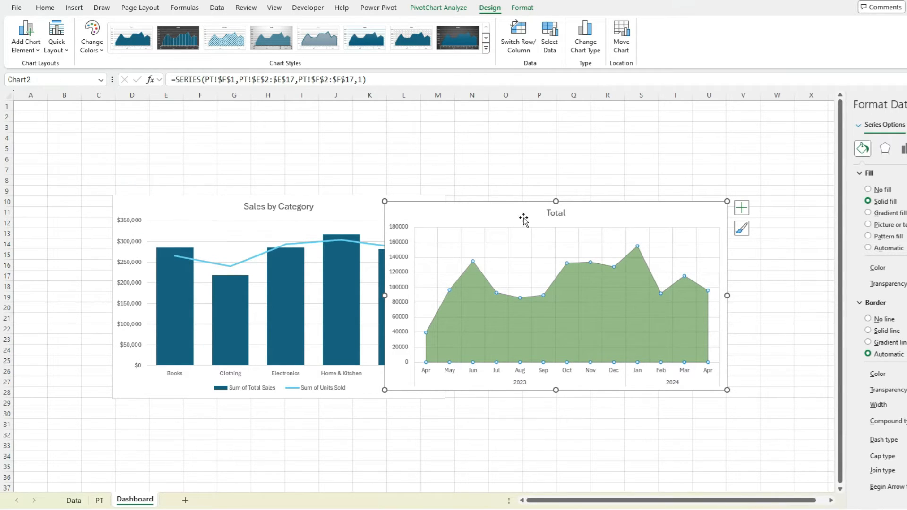
drag(522, 216, 495, 192)
drag(701, 367, 756, 387)
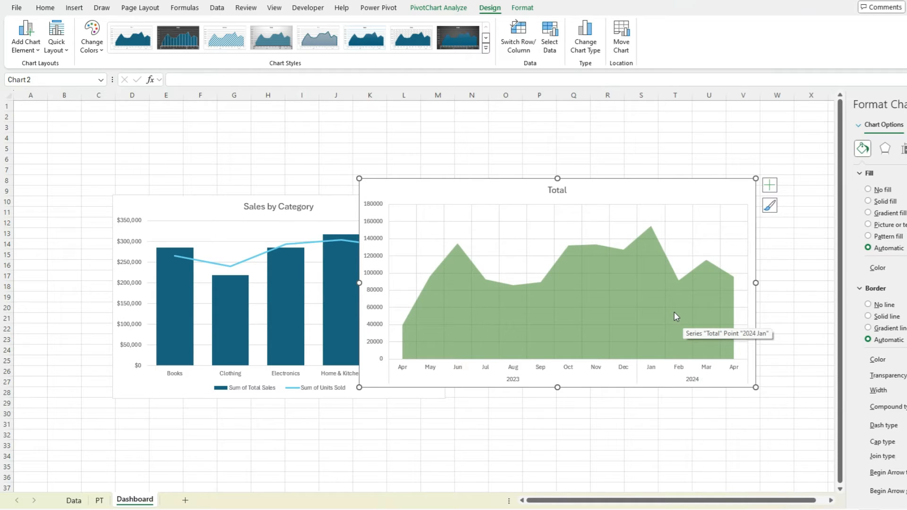
- Give the monthly area chart's sales series a solid green border line
click(649, 246)
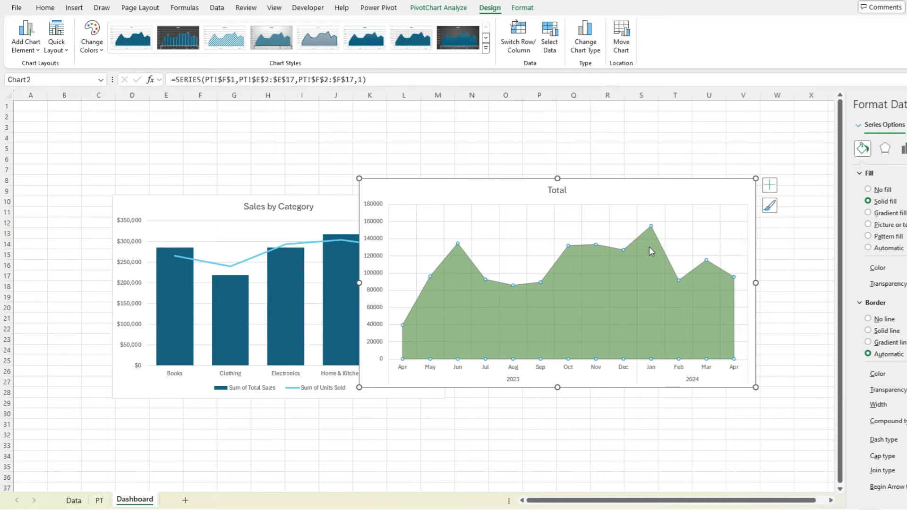
click(882, 332)
click(741, 455)
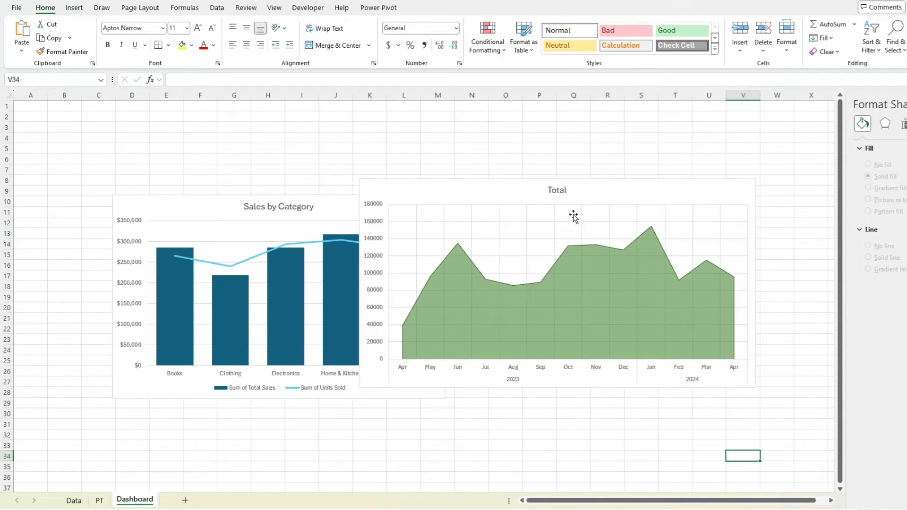
- Change the monthly area chart's title to "Sales by Month"
click(556, 191)
click(555, 190)
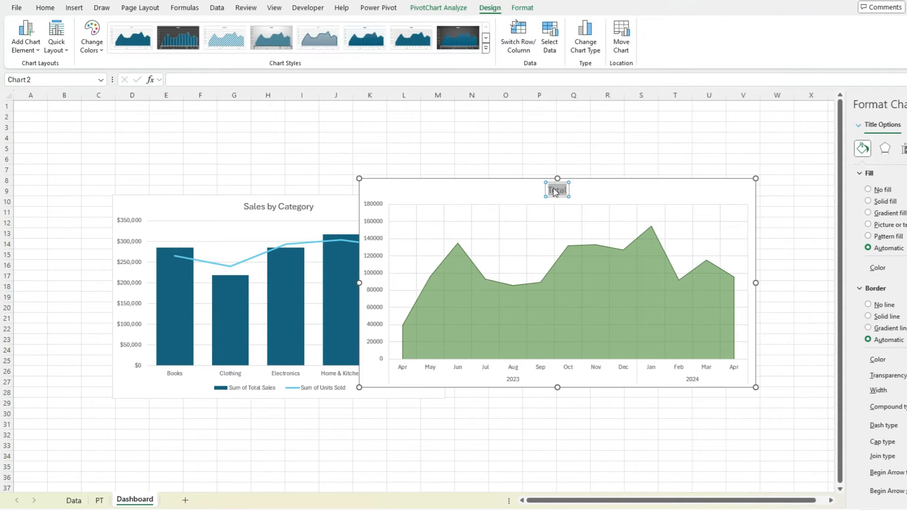
text(Sales by Month)
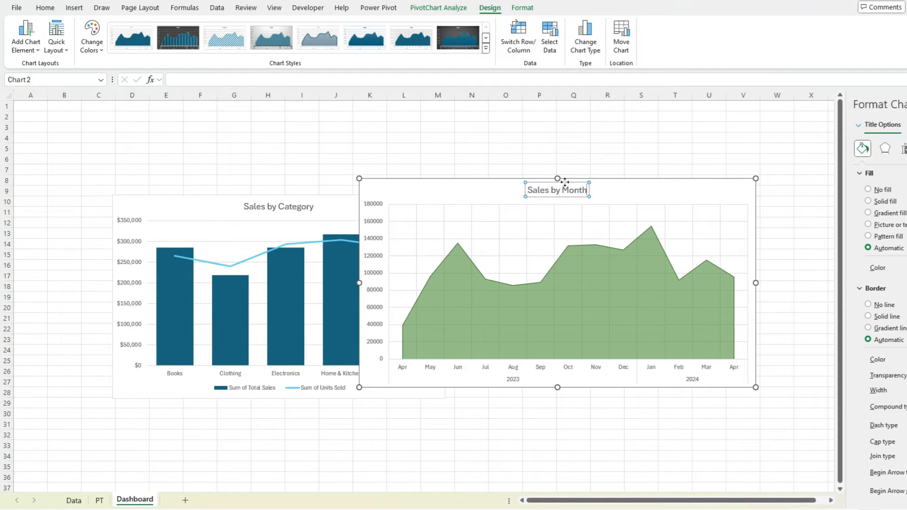
- Hide the cell gridlines on the Dashboard sheet
drag(548, 150, 548, 156)
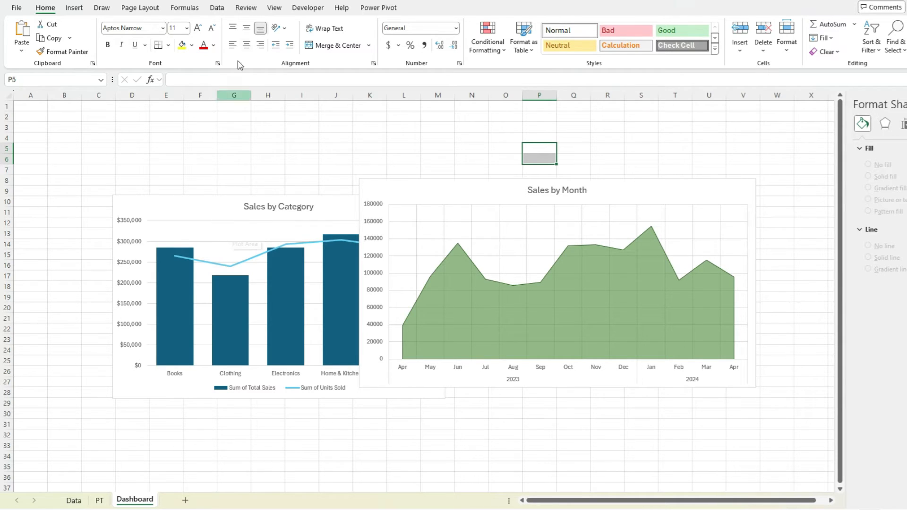
click(275, 8)
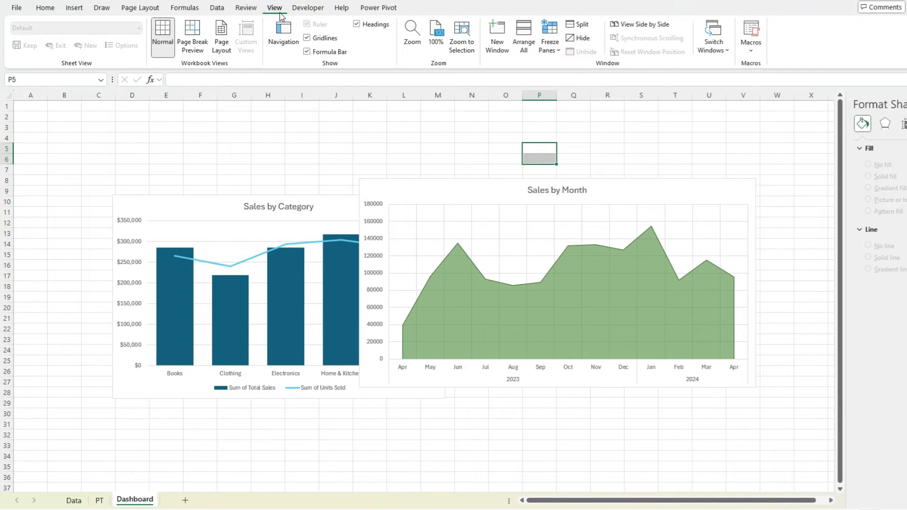
click(307, 38)
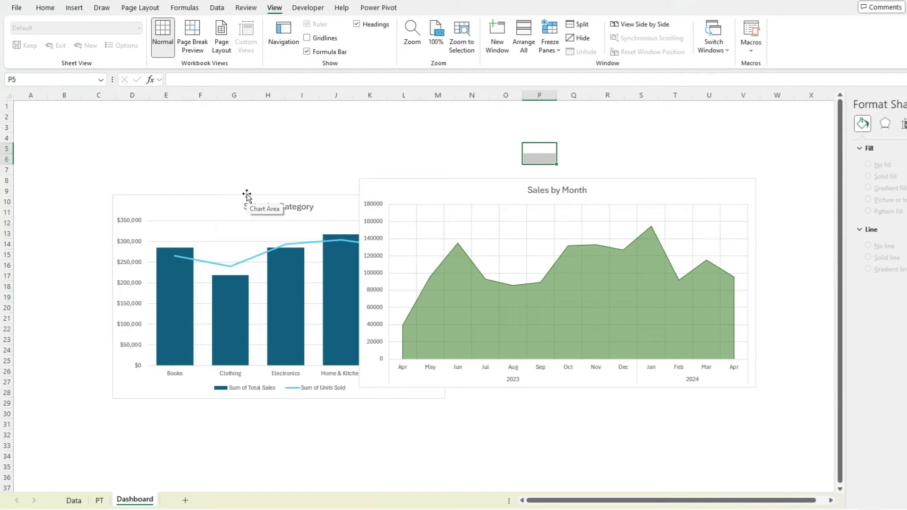
- Remove the border lines of the Sales by Month and Sales by Category charts and place them side by side without overlap
click(372, 189)
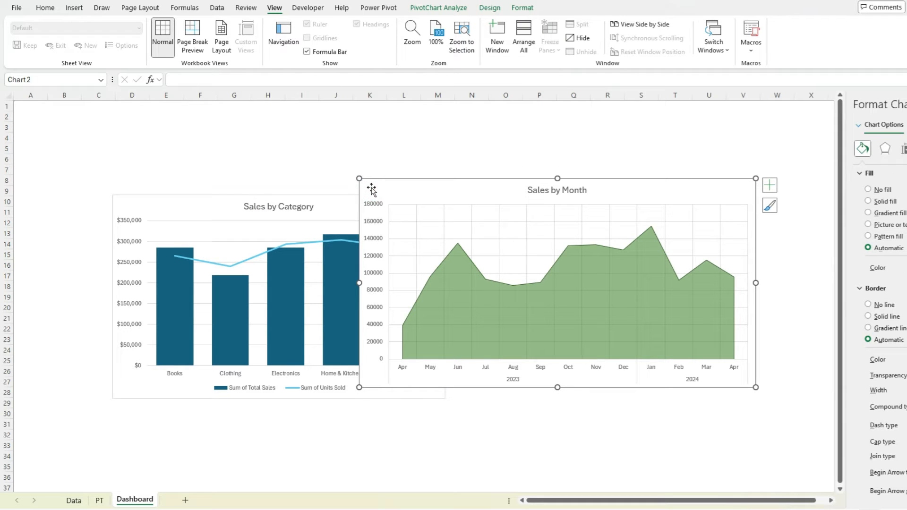
click(870, 306)
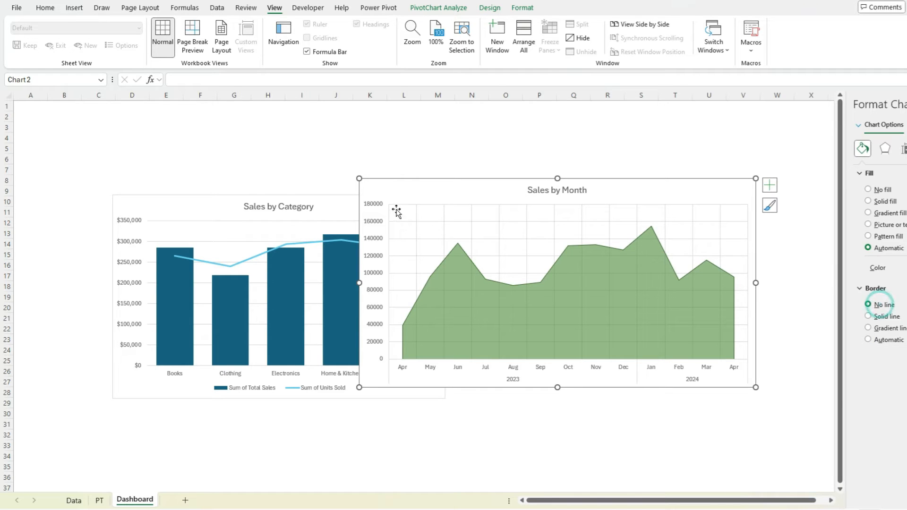
click(226, 206)
click(885, 306)
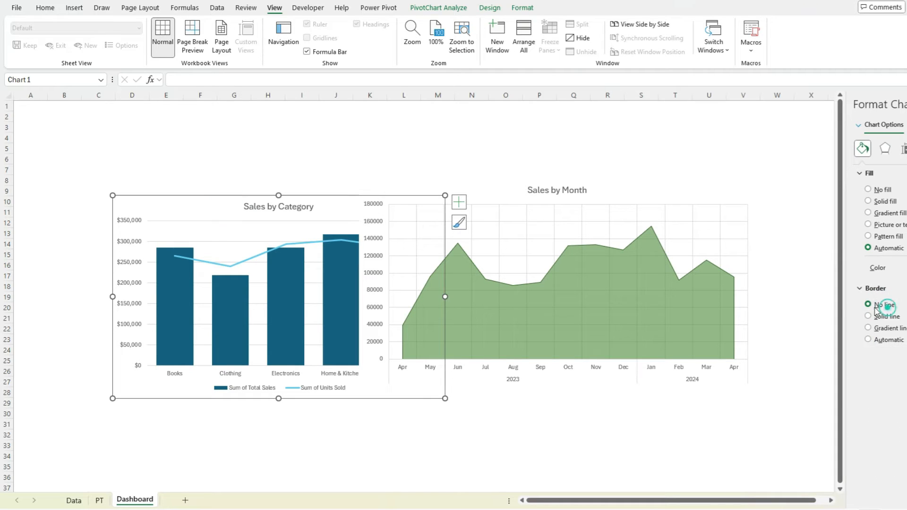
drag(237, 203, 169, 195)
drag(460, 196, 492, 201)
- Format the Sales by Month chart's vertical axis numbers as Currency with the $ symbol and no decimal places
right_click(409, 239)
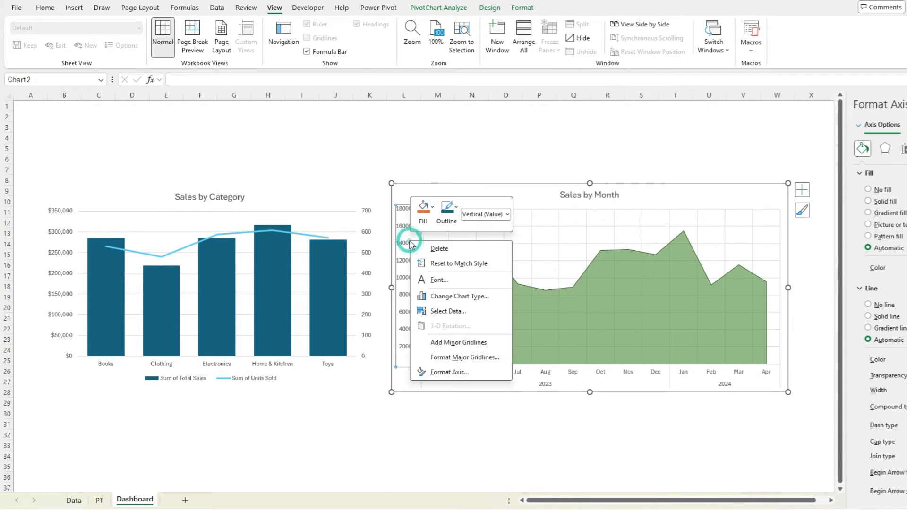
click(467, 371)
click(872, 406)
click(884, 431)
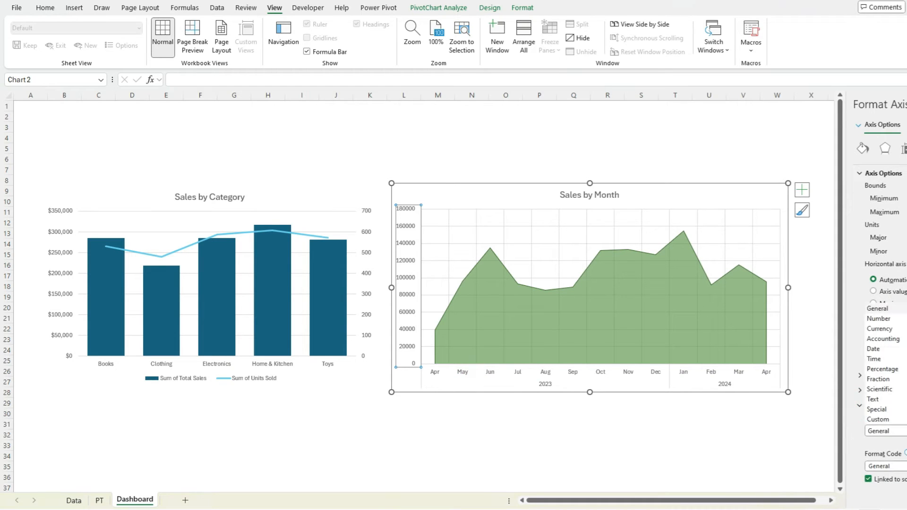
click(883, 328)
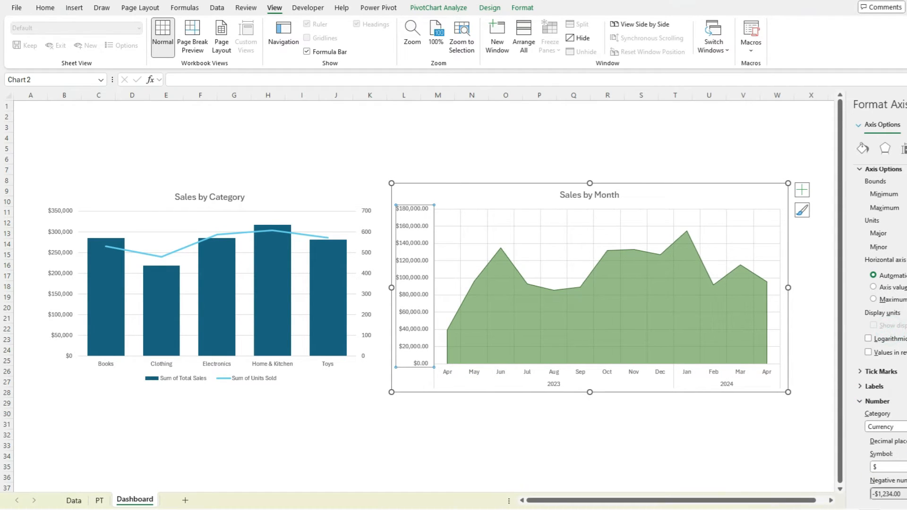
click(665, 433)
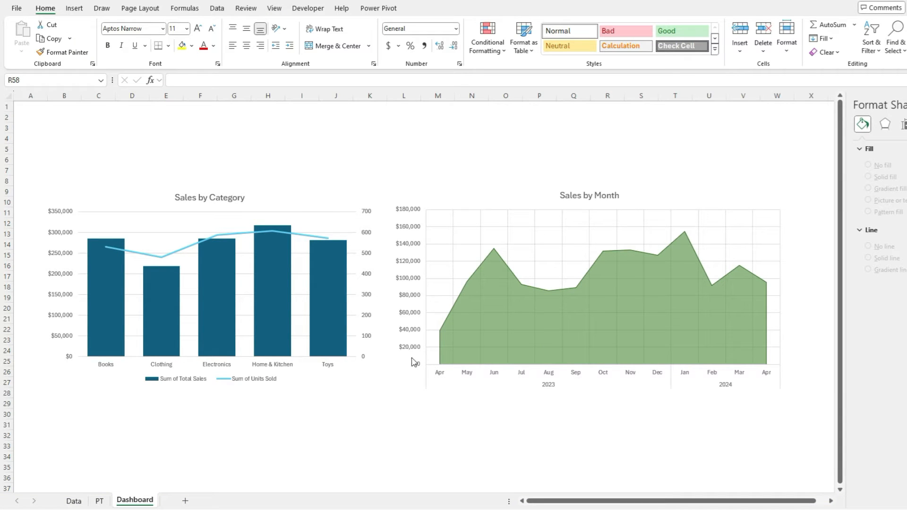
- Insert a Clustered Bar PivotChart from the sales-by-state PivotTable on the PT sheet
click(99, 501)
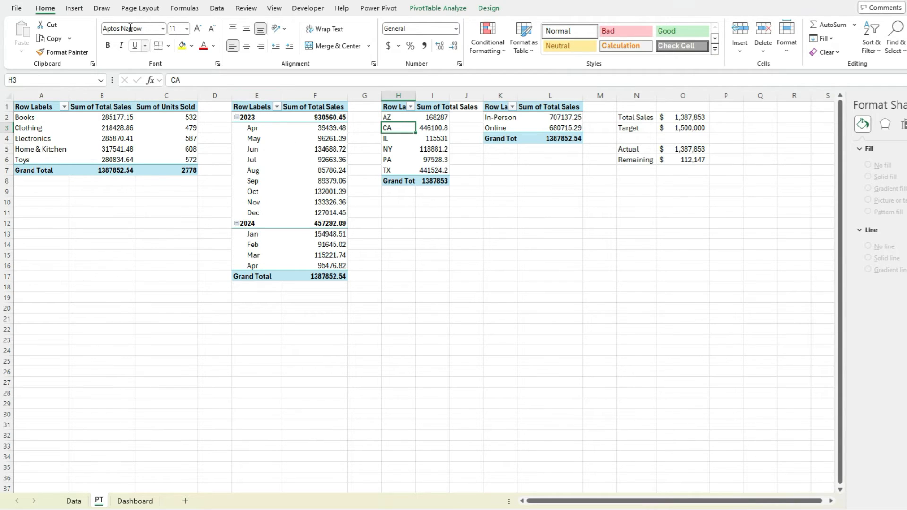
click(74, 10)
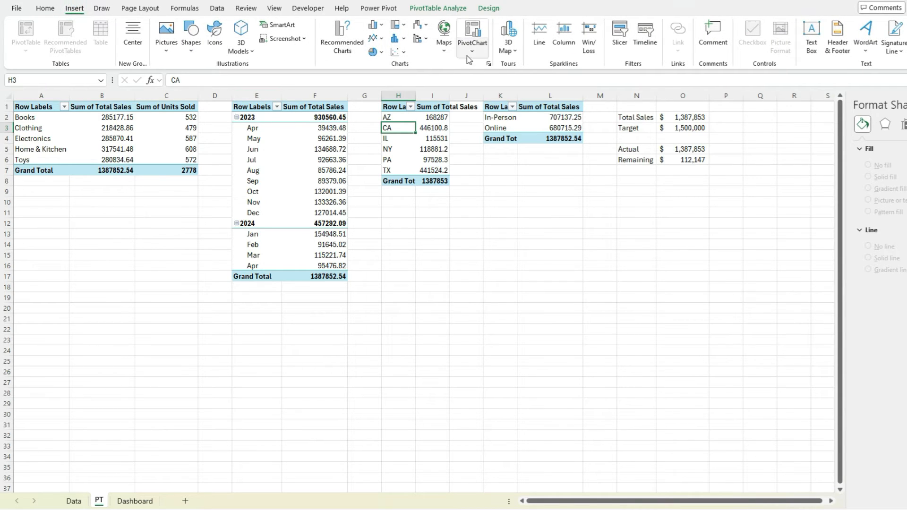
click(488, 65)
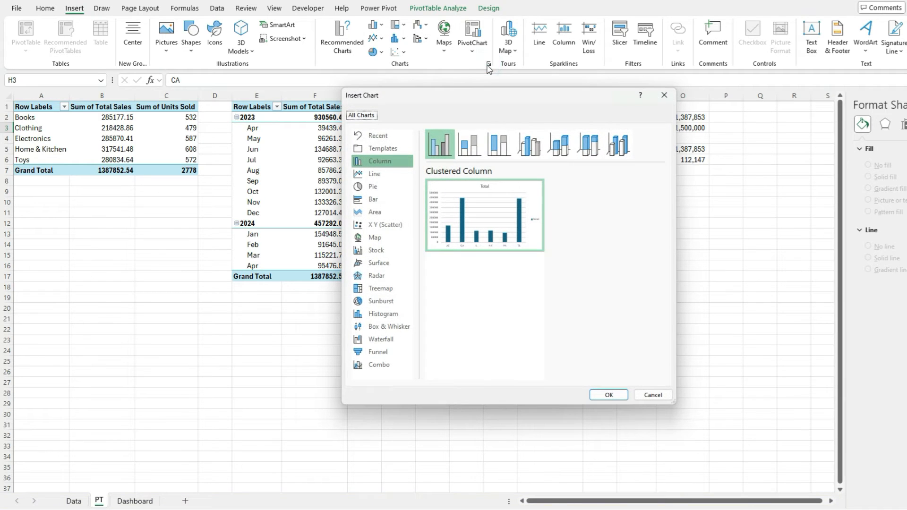
click(365, 206)
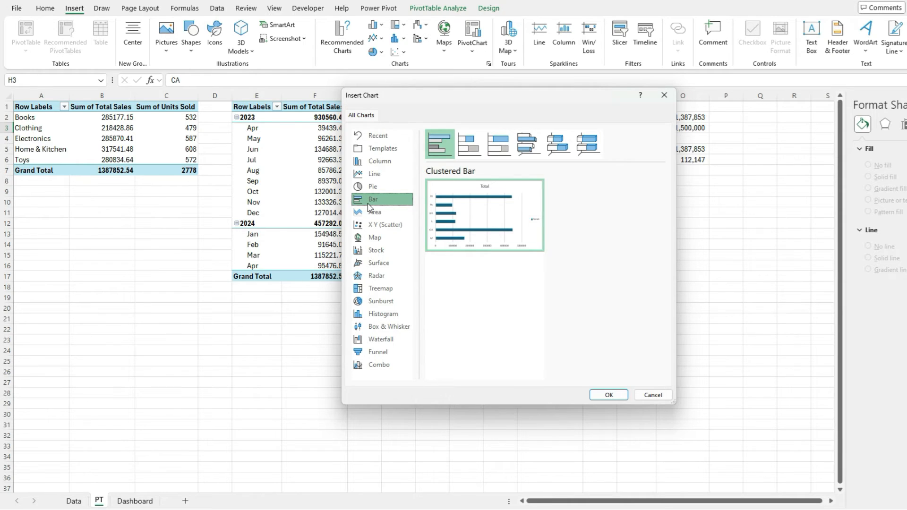
click(609, 395)
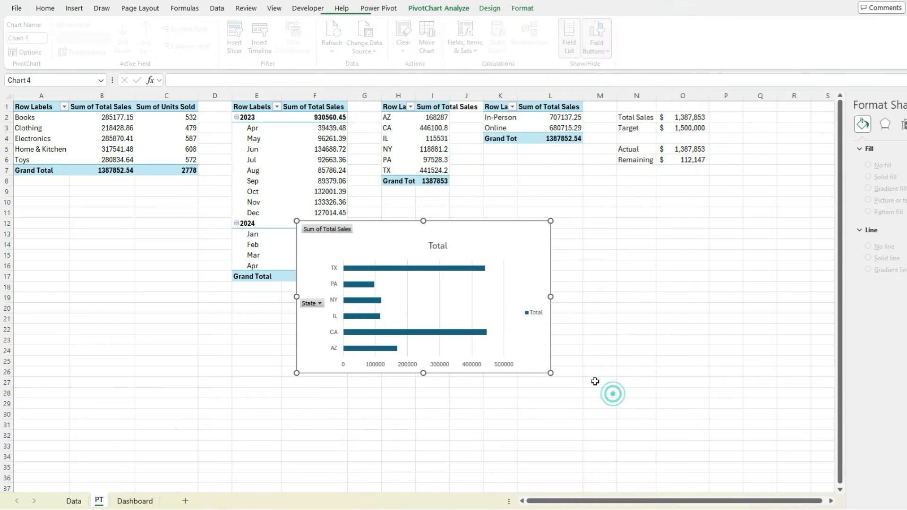
- Cut the state bar chart from the PT sheet and paste it on the Dashboard sheet at M29
key(ctrl+x)
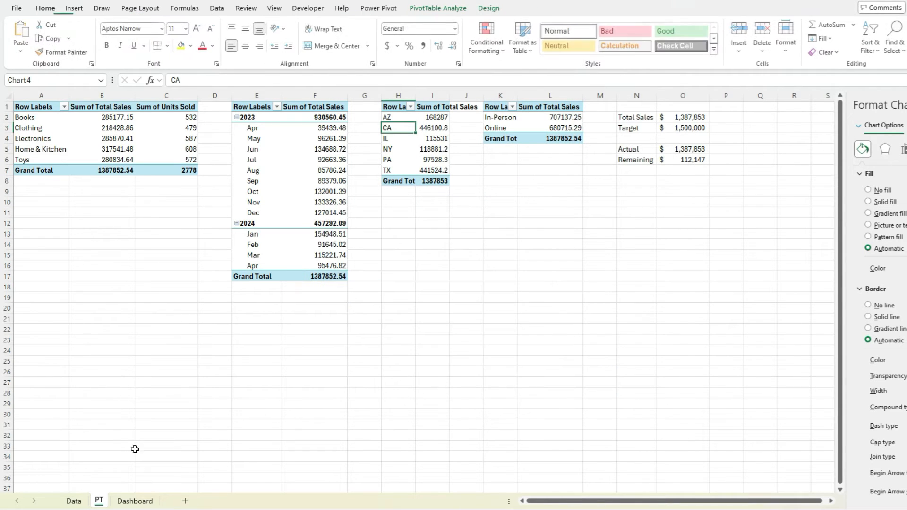
click(138, 500)
click(437, 405)
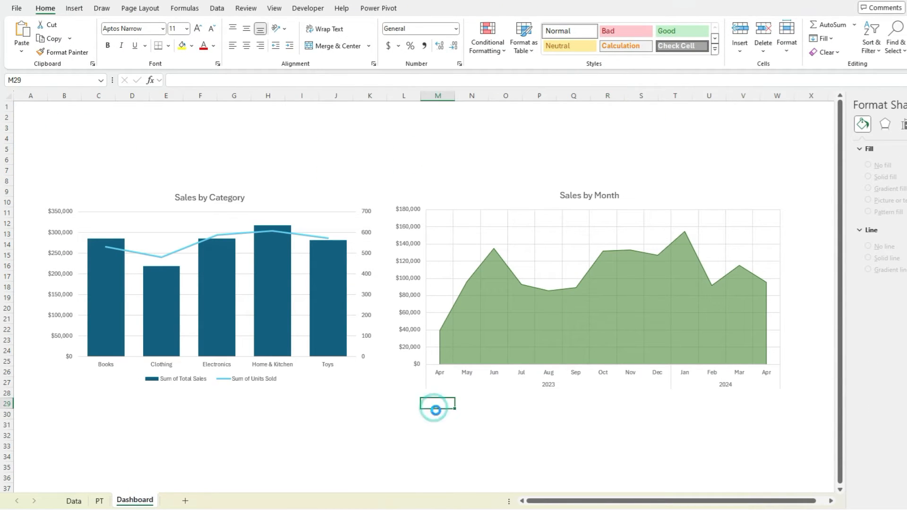
key(ctrl+v)
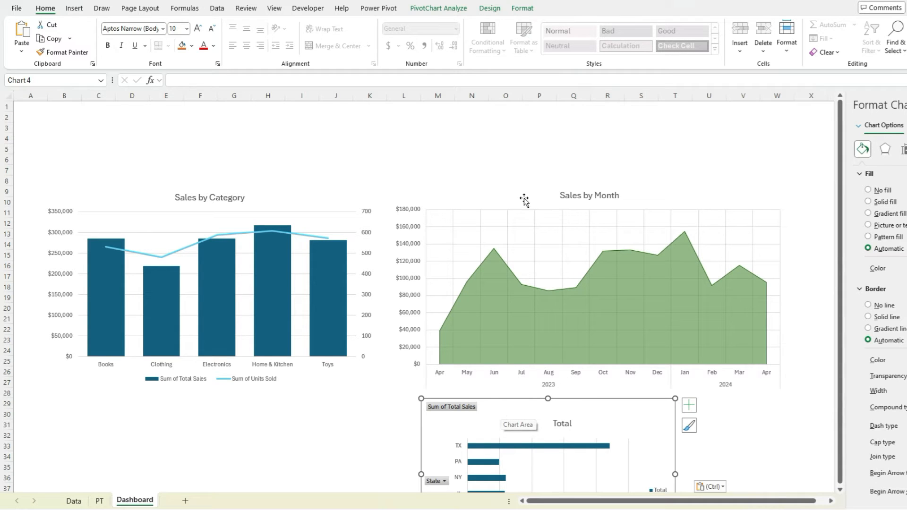
- Hide all field buttons on the state bar chart and delete its legend
click(447, 16)
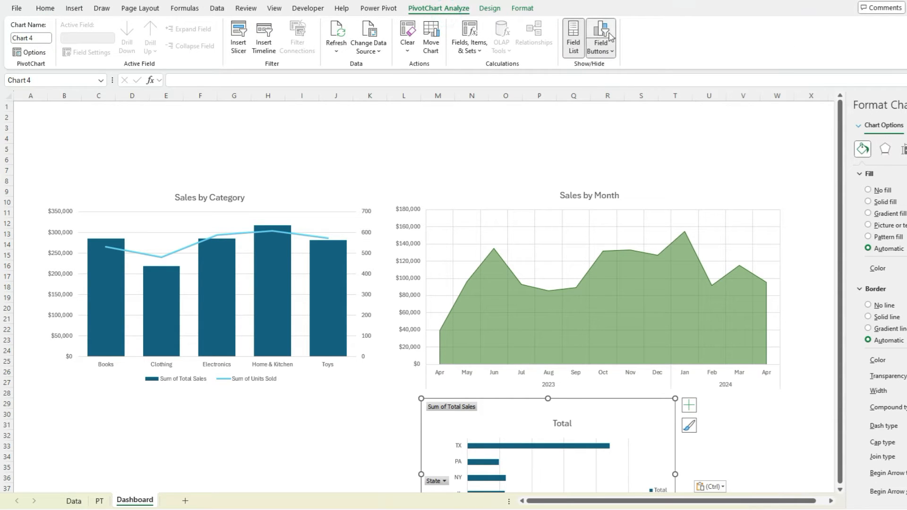
click(598, 33)
scroll(572, 259, down, 1)
scroll(571, 259, down, 3)
click(658, 392)
key(Delete)
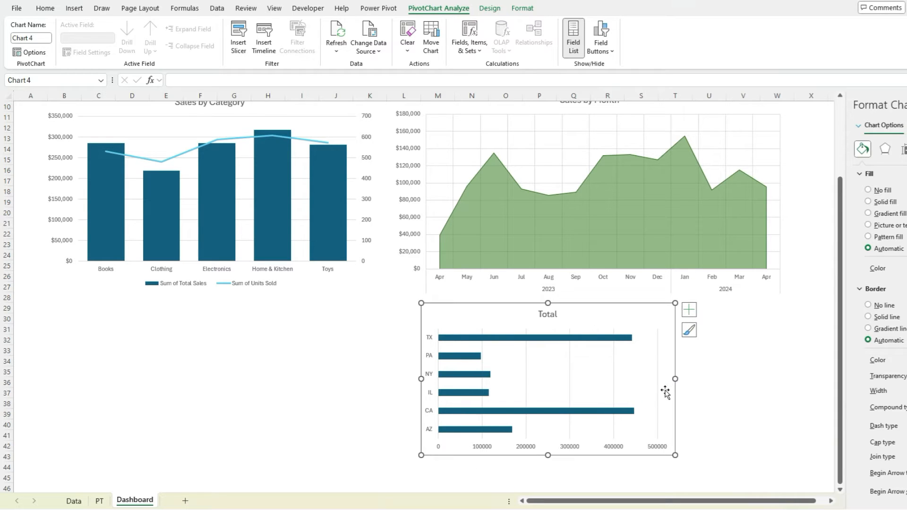
- Enlarge the state bar chart to cover about M29:W45 and delete its horizontal value axis
drag(674, 455, 785, 481)
scroll(612, 331, down, 1)
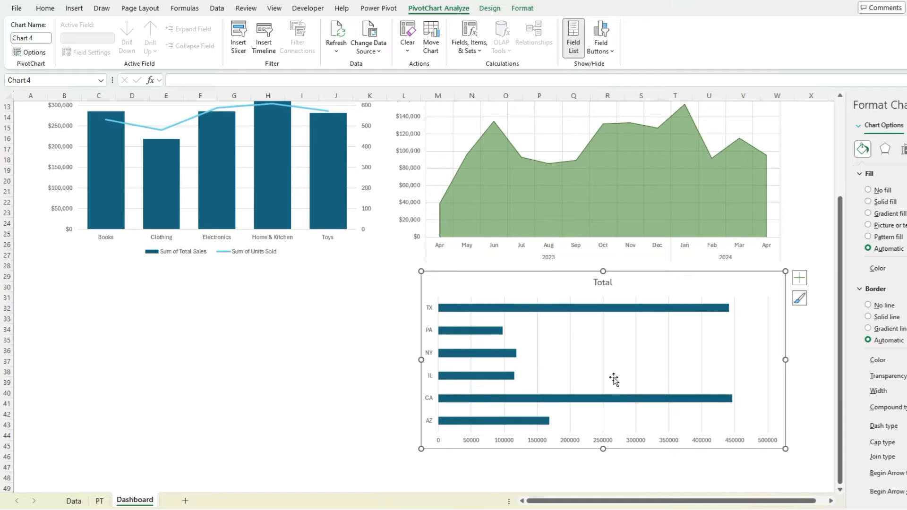
click(608, 442)
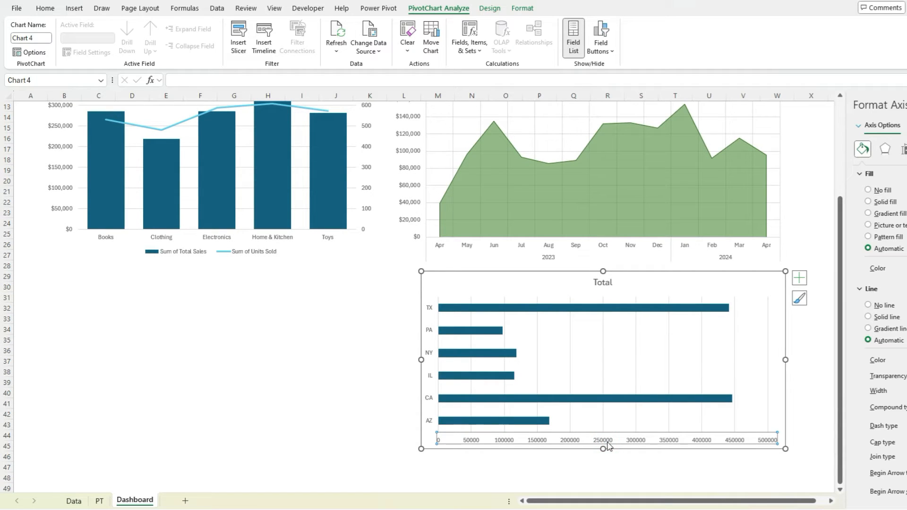
key(Delete)
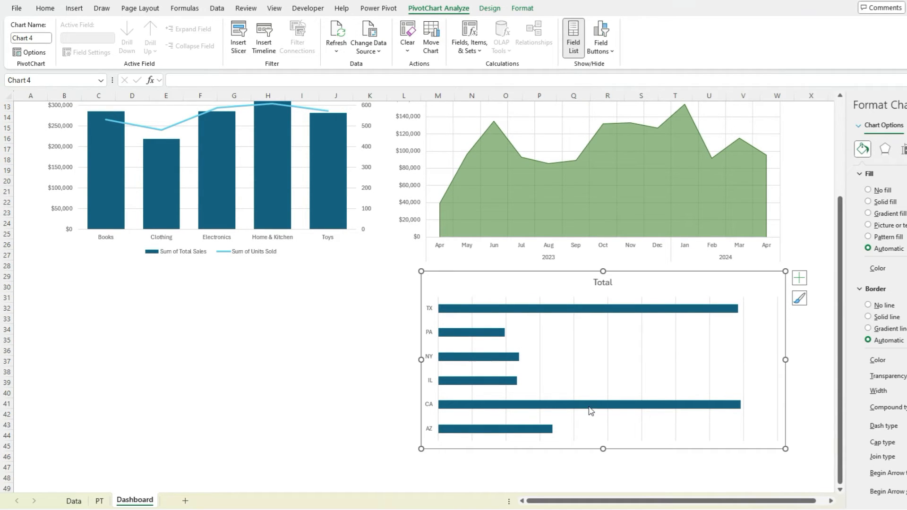
- Add data labels to the state bar chart's bars and format them as Currency with 0 decimal places
right_click(591, 409)
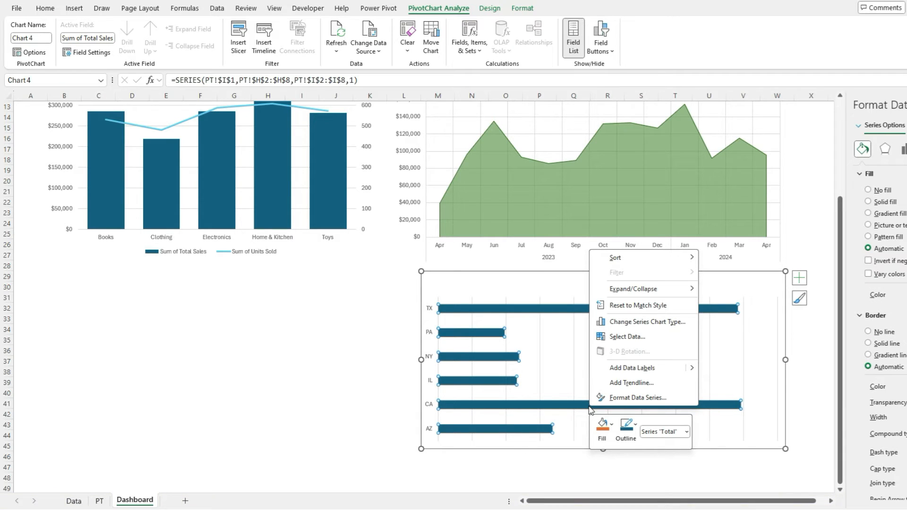
click(642, 371)
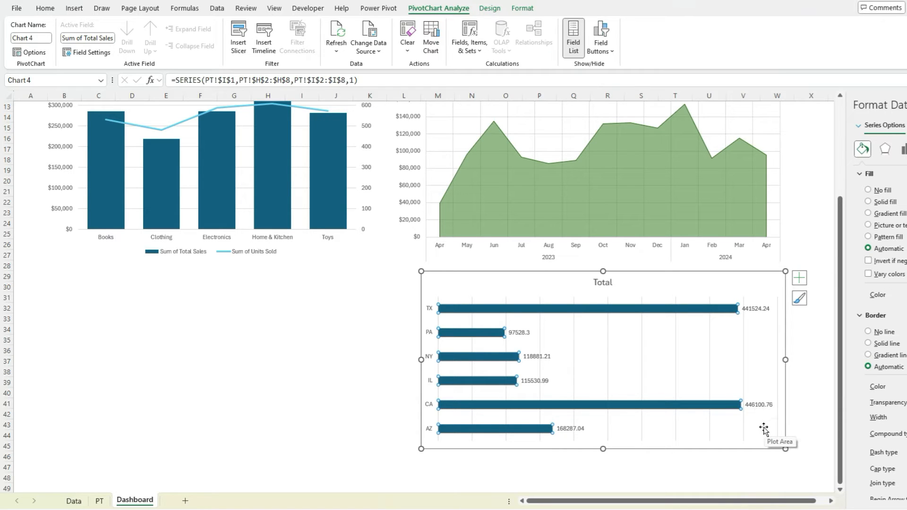
right_click(766, 407)
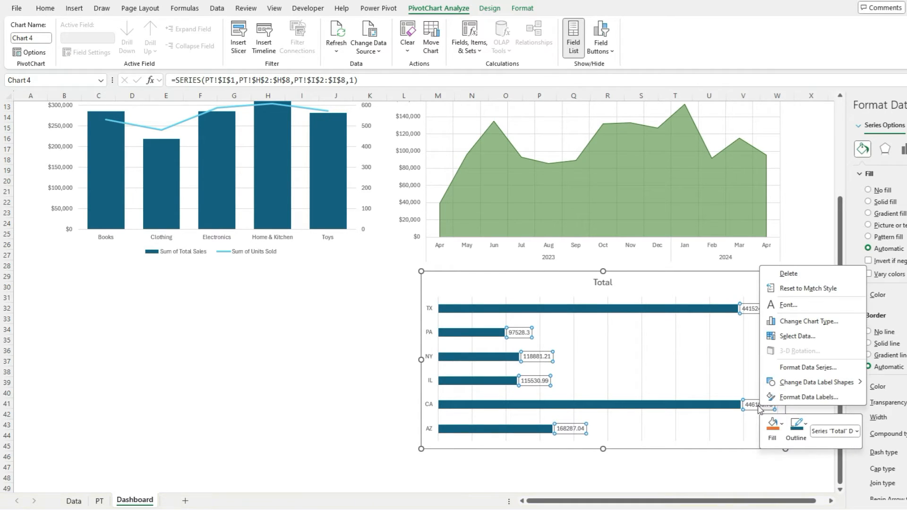
click(799, 401)
click(873, 376)
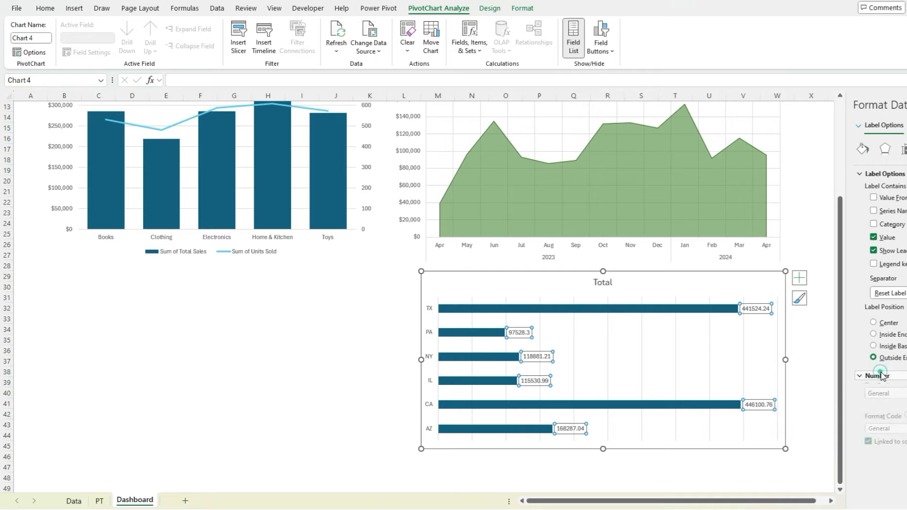
click(886, 401)
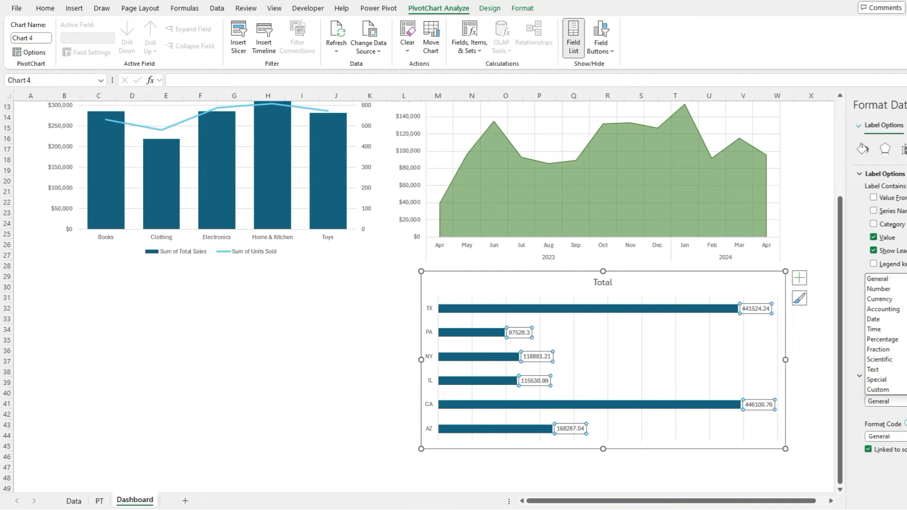
click(889, 295)
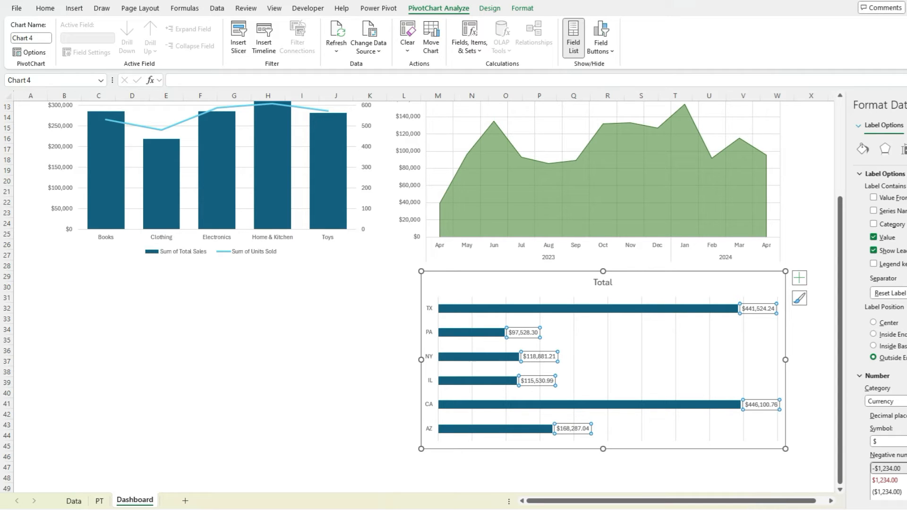
key(Return)
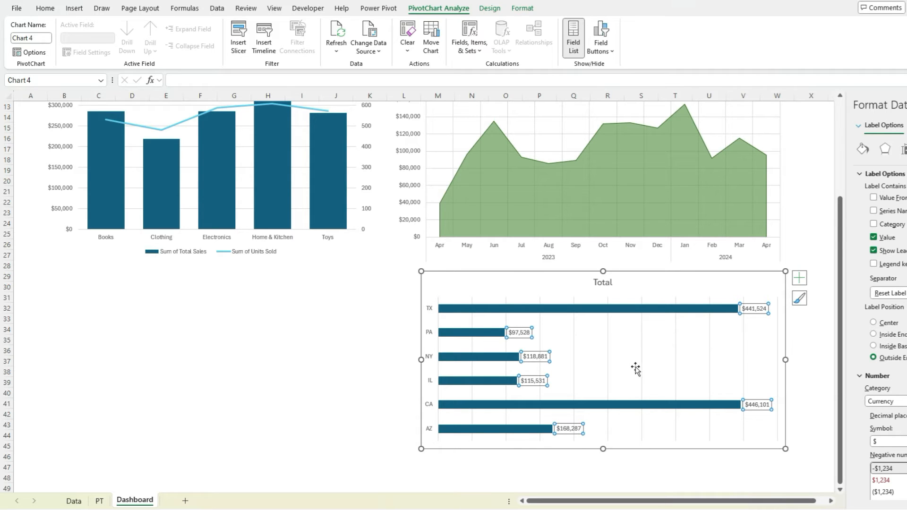
- Reduce the gap width of the state chart's data series to make the bars thicker
right_click(468, 385)
click(514, 372)
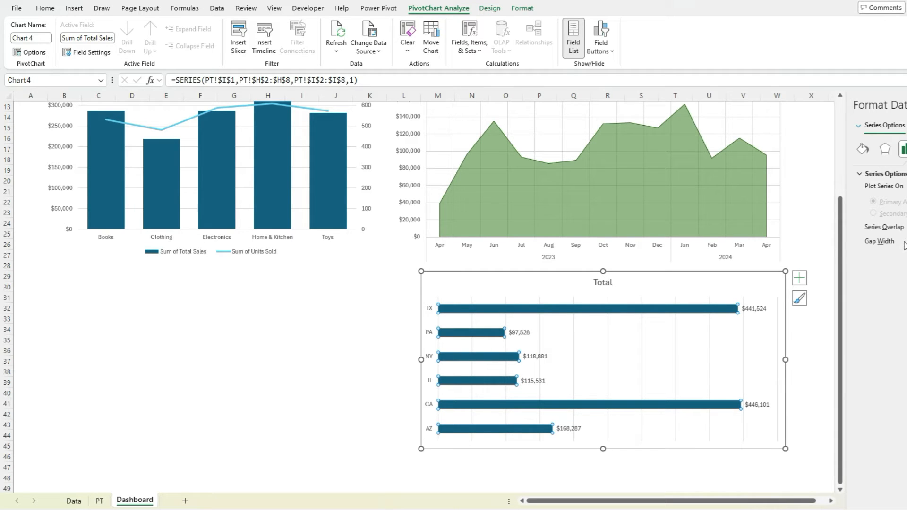
key(Return)
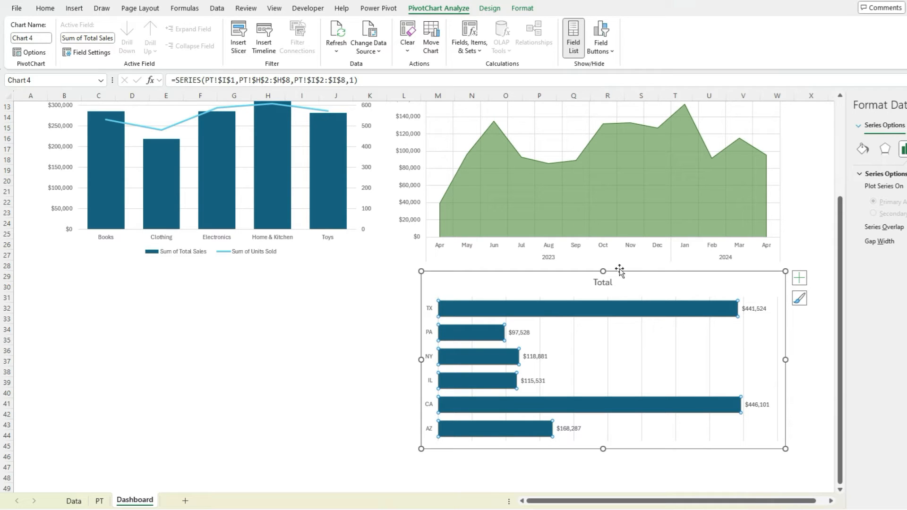
- Change the state bar chart's title to "Sales by State"
click(603, 283)
double_click(603, 283)
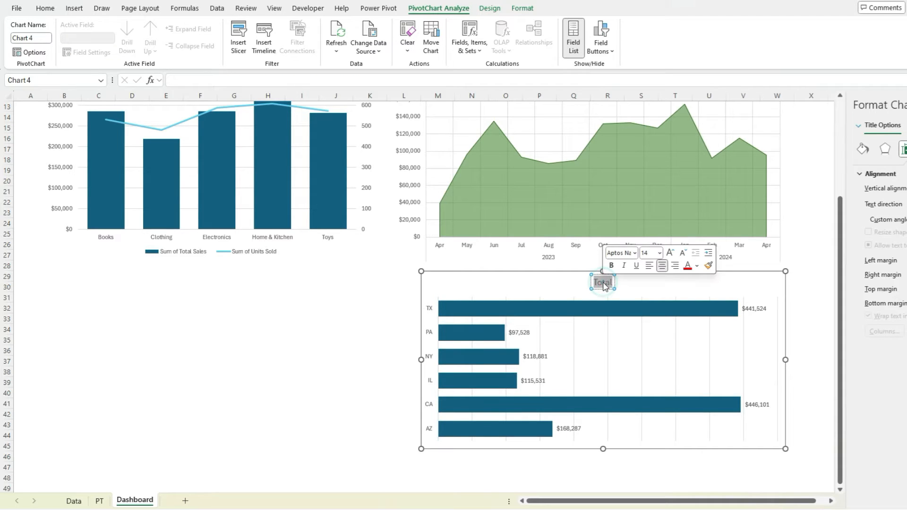
text(Sales by)
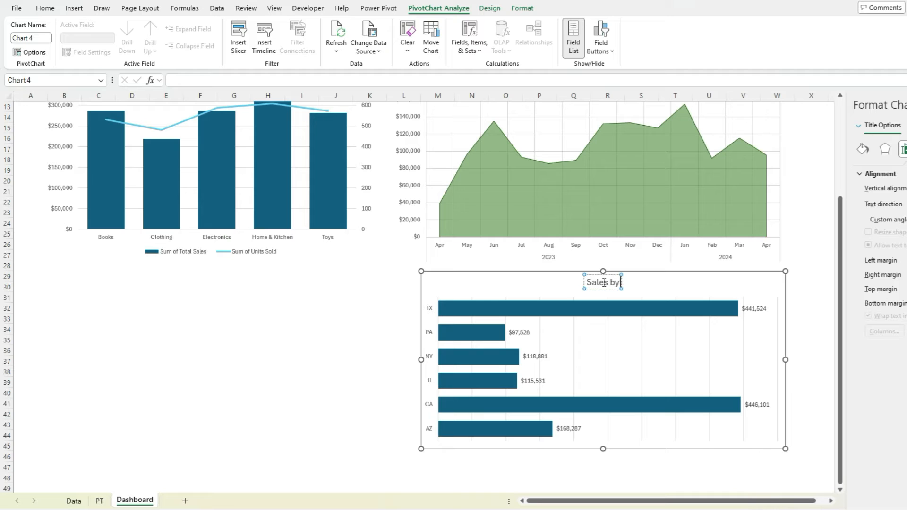
text( State)
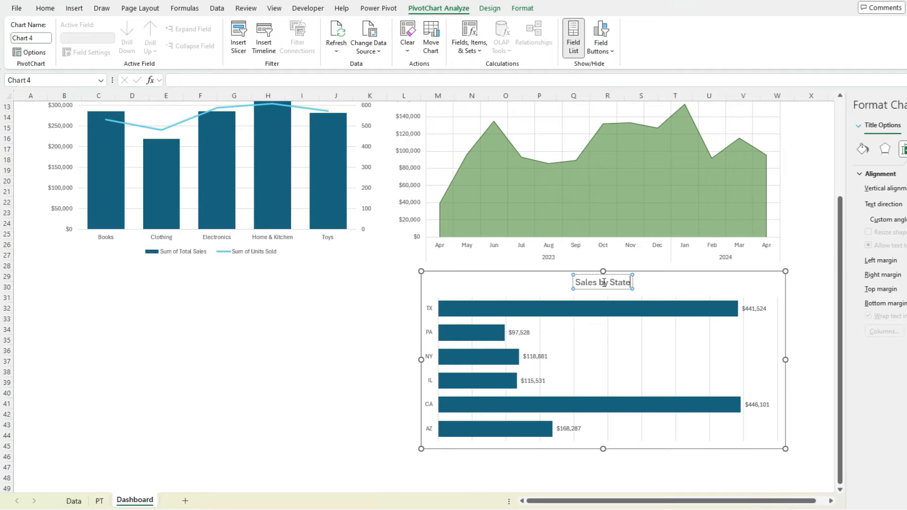
click(666, 290)
- Recolor the Sales by State chart with the monochromatic orange palette
click(653, 306)
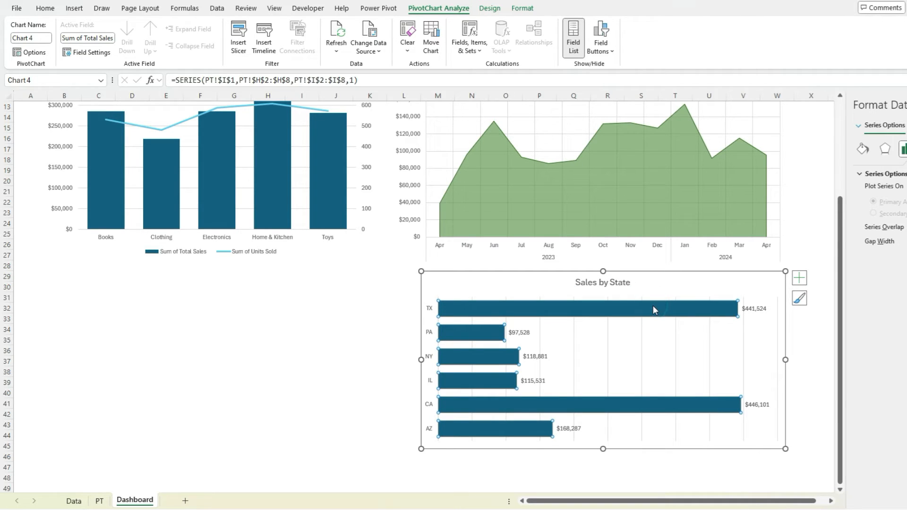
click(487, 7)
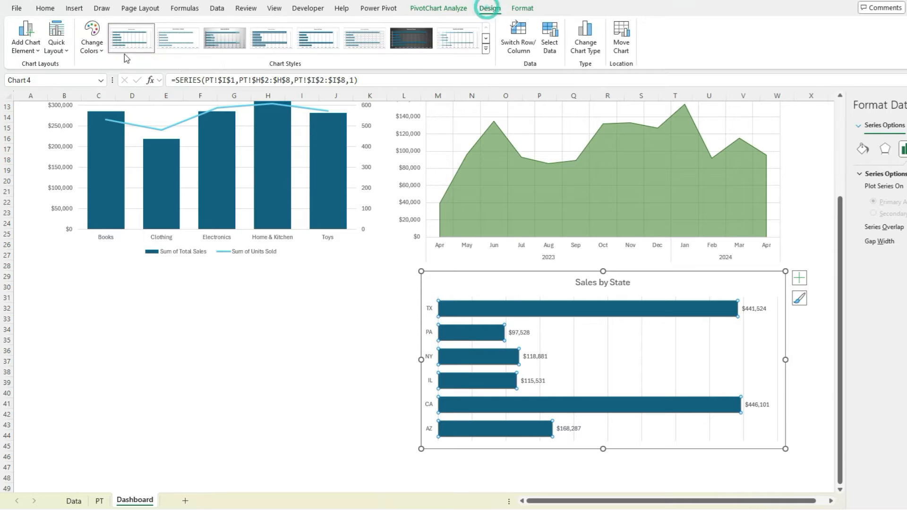
click(93, 43)
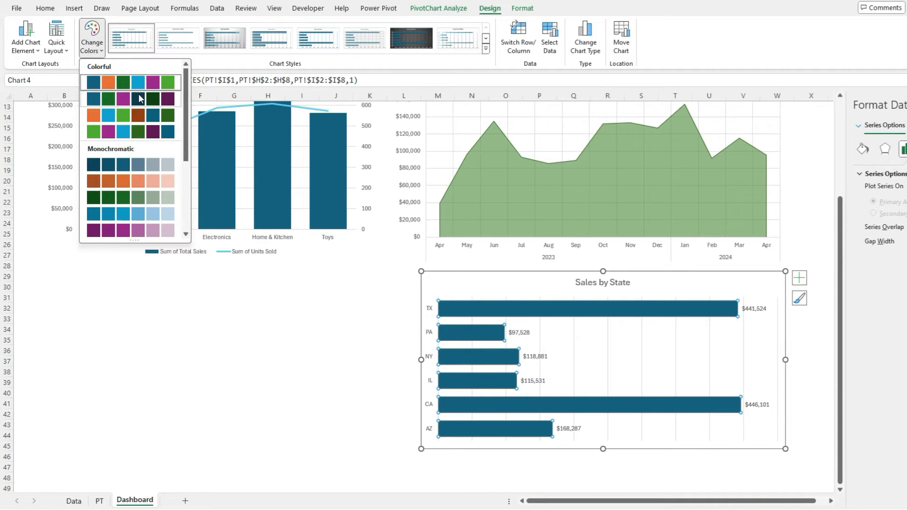
click(151, 184)
click(356, 356)
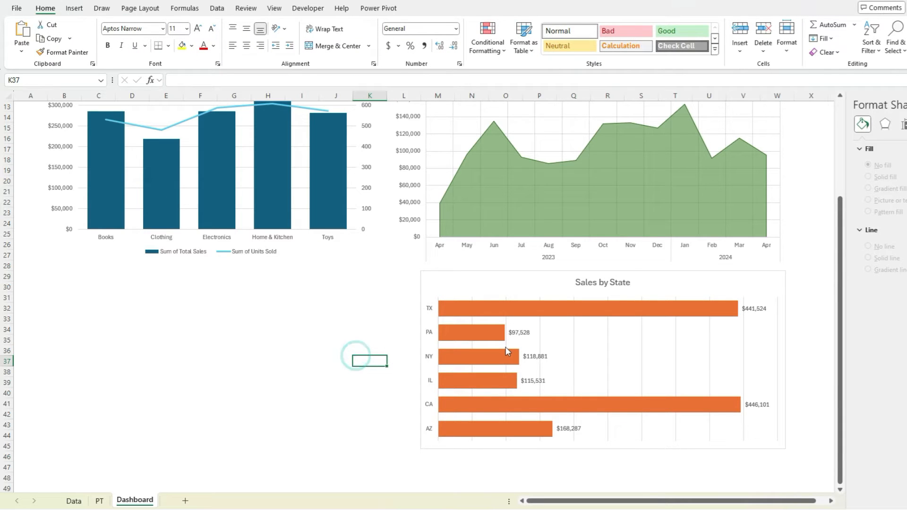
- Set the border of the Sales by State chart to No line
click(490, 280)
click(886, 306)
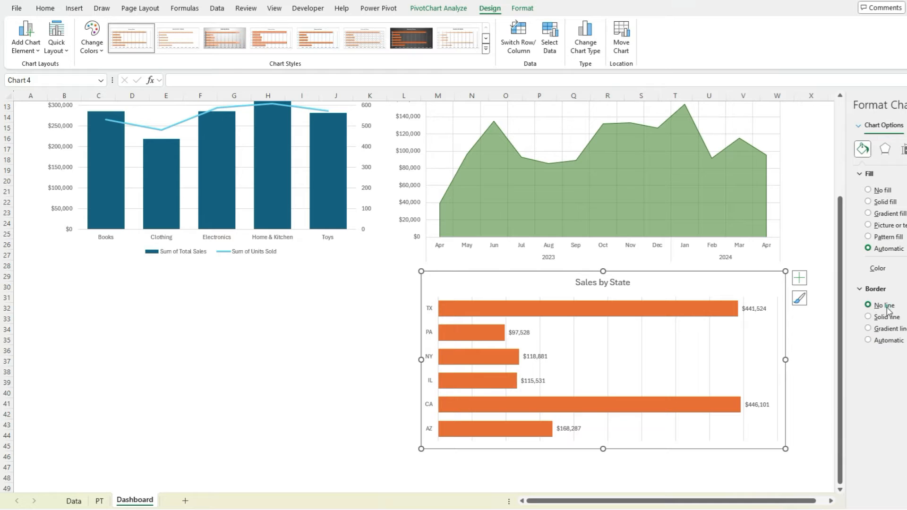
click(811, 256)
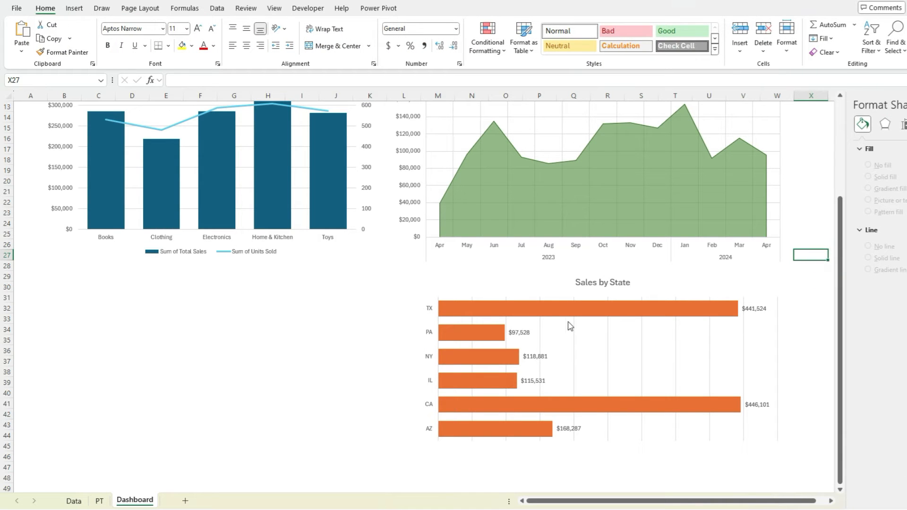
- Insert a 3-D Pie PivotChart from the sales-by-transaction-type PivotTable on the PT sheet
scroll(589, 419, up, 2)
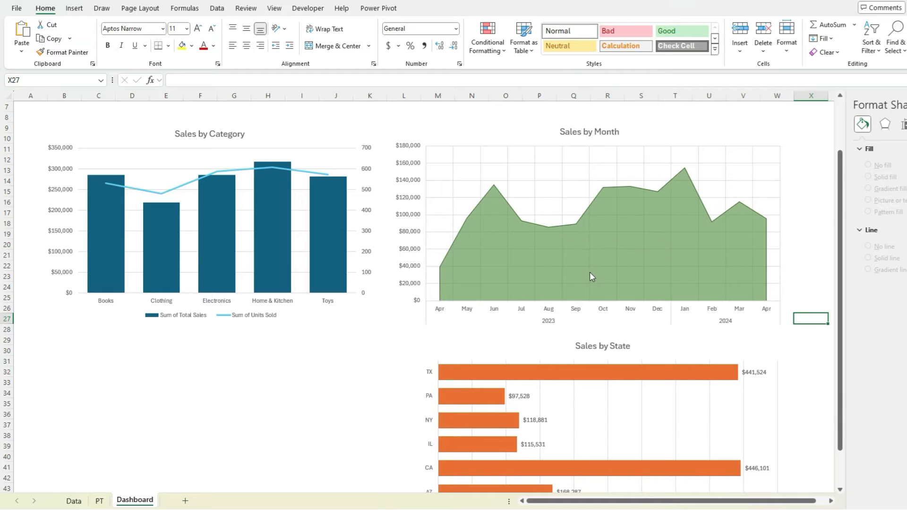
scroll(588, 270, down, 1)
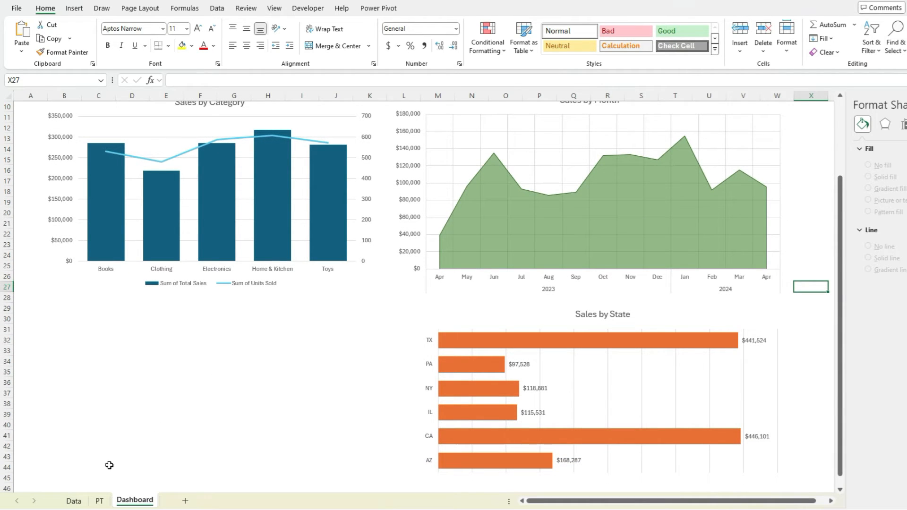
click(99, 501)
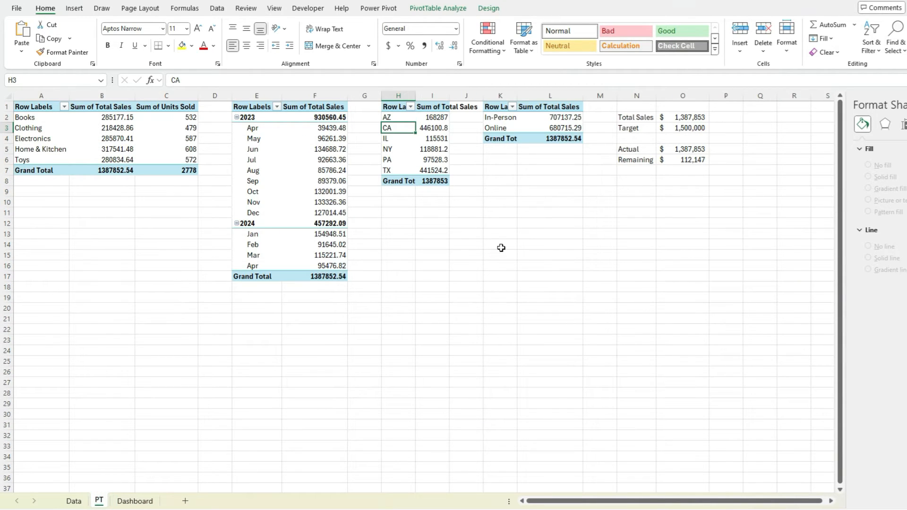
click(548, 119)
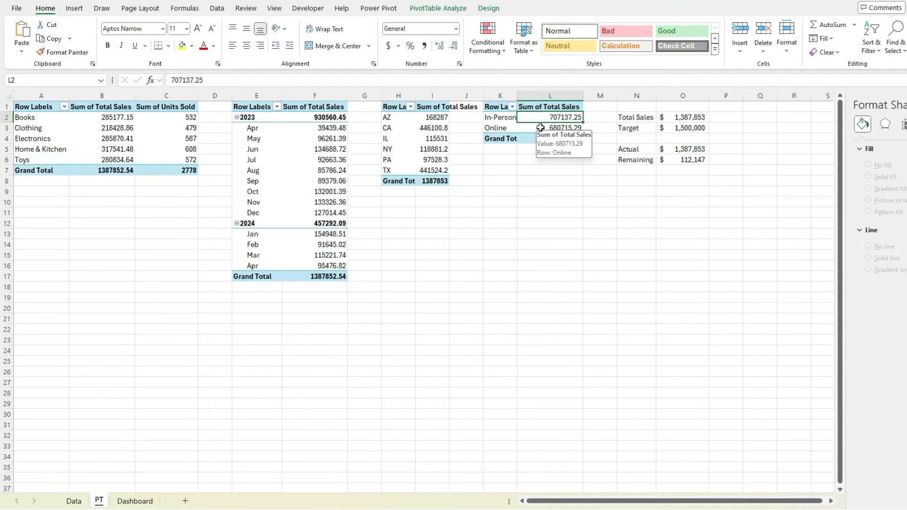
click(76, 9)
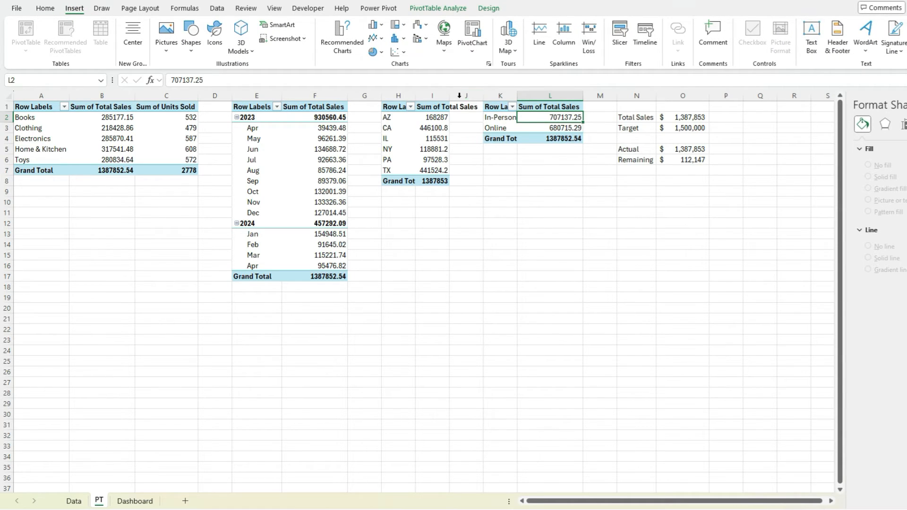
click(374, 52)
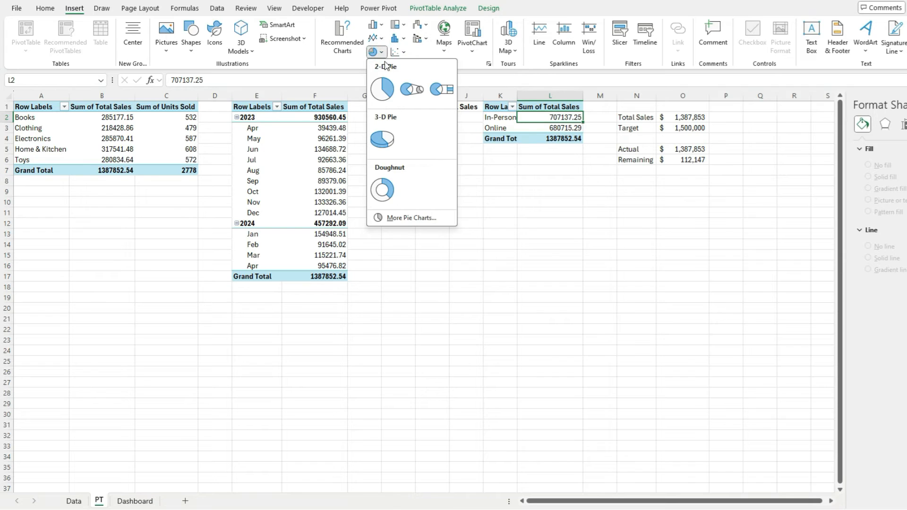
click(384, 138)
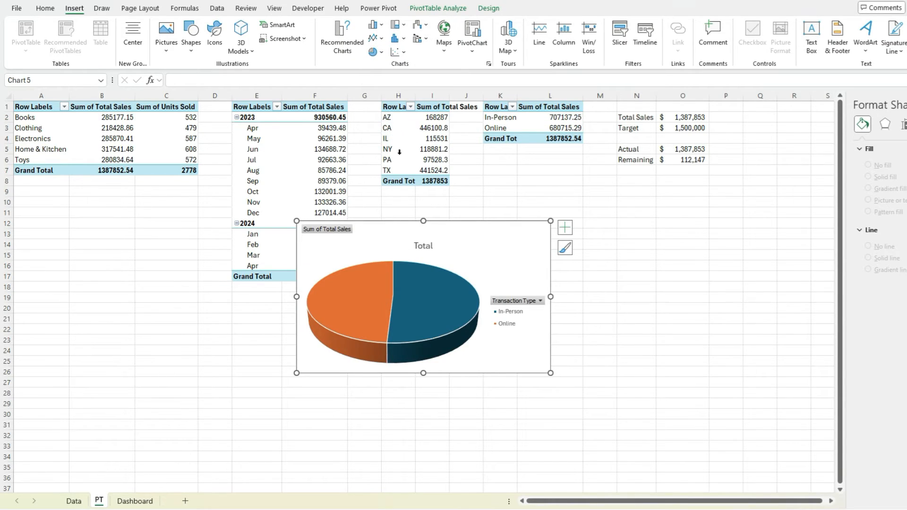
- Cut the transaction type pie chart, paste it on the Dashboard sheet, and move it to about Q2:X16
key(ctrl+x)
click(135, 501)
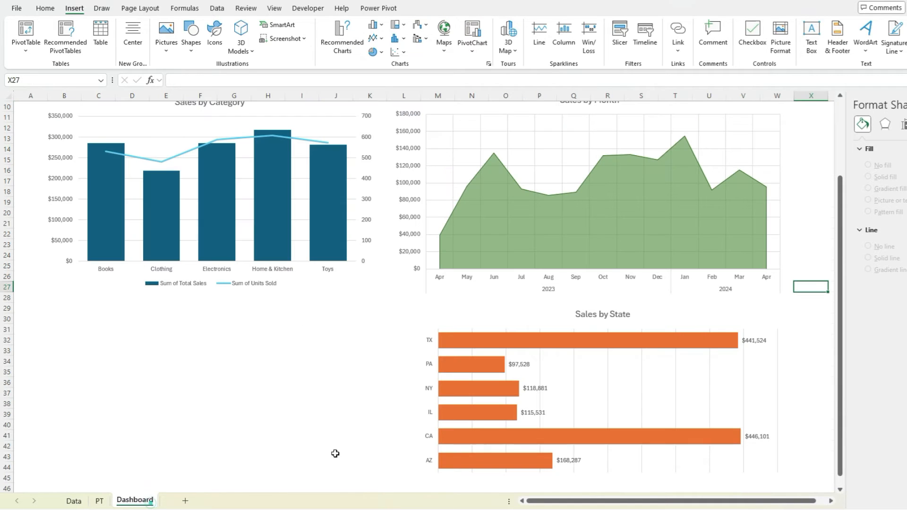
click(277, 355)
key(ctrl+v)
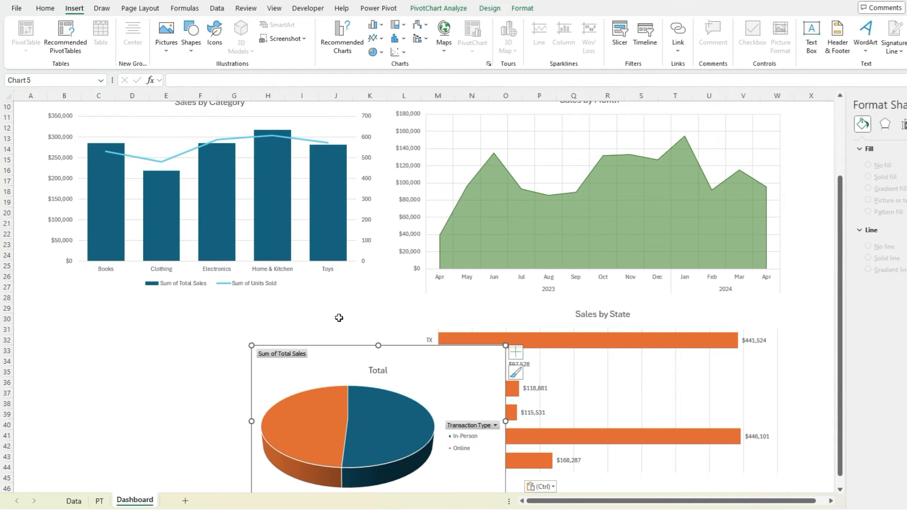
drag(329, 353, 661, 155)
scroll(506, 202, up, 3)
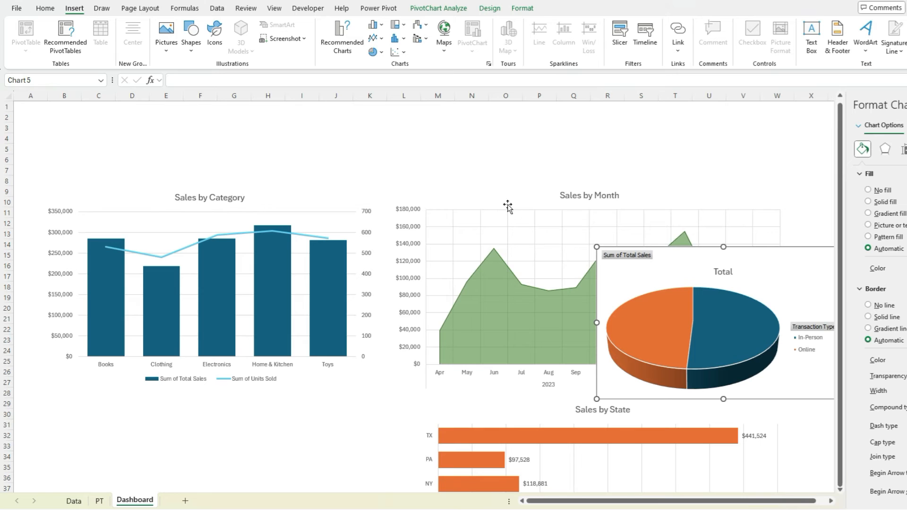
drag(658, 251, 619, 122)
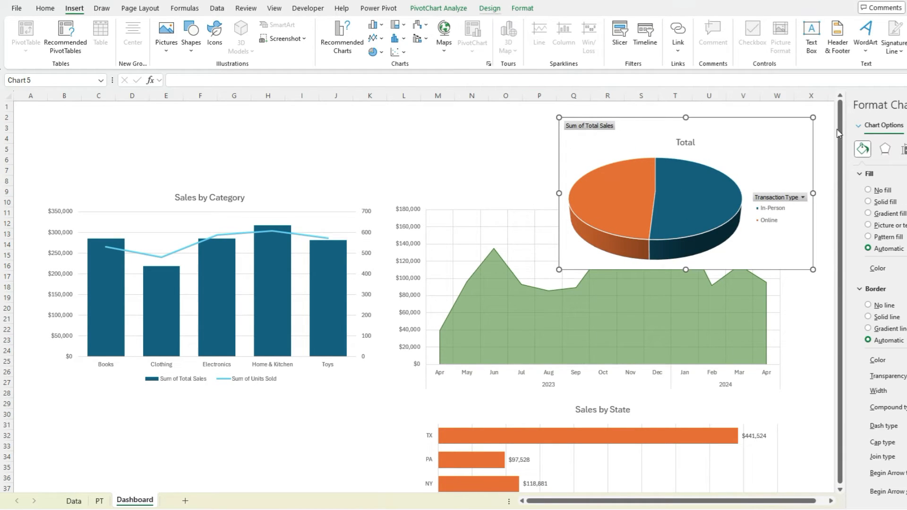
- Give the pie chart no border line and no fill, and reposition it over about Q2:X16
click(881, 306)
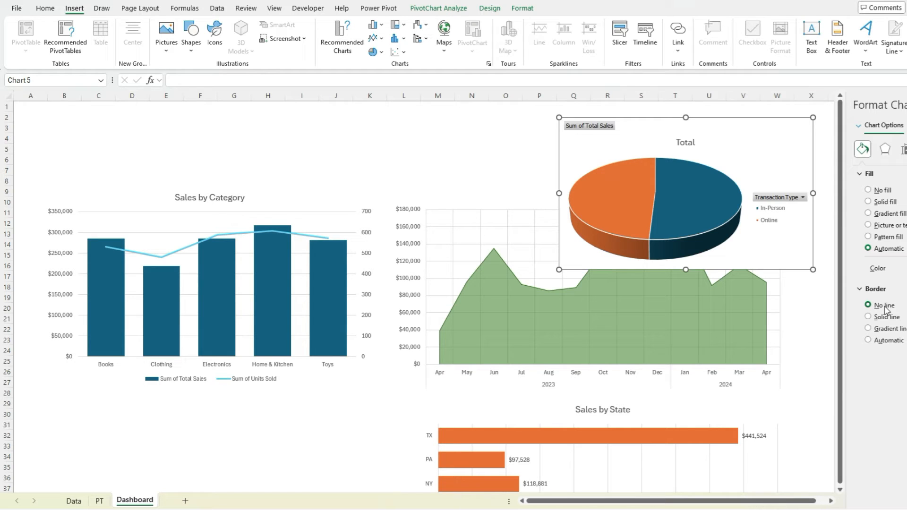
click(868, 190)
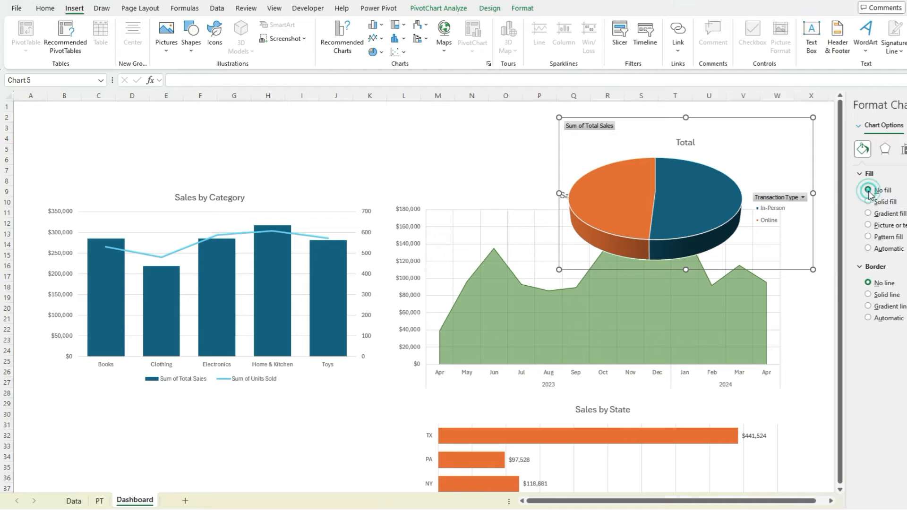
drag(743, 121, 712, 150)
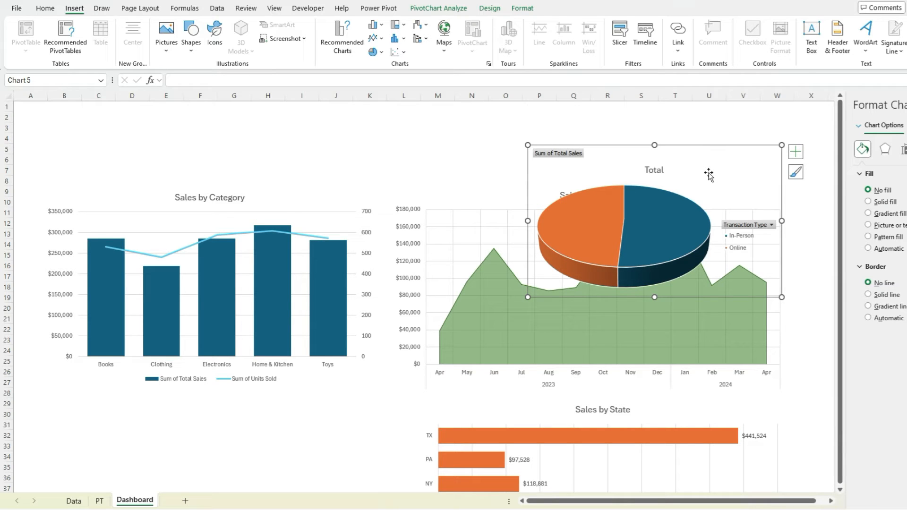
drag(698, 147, 733, 114)
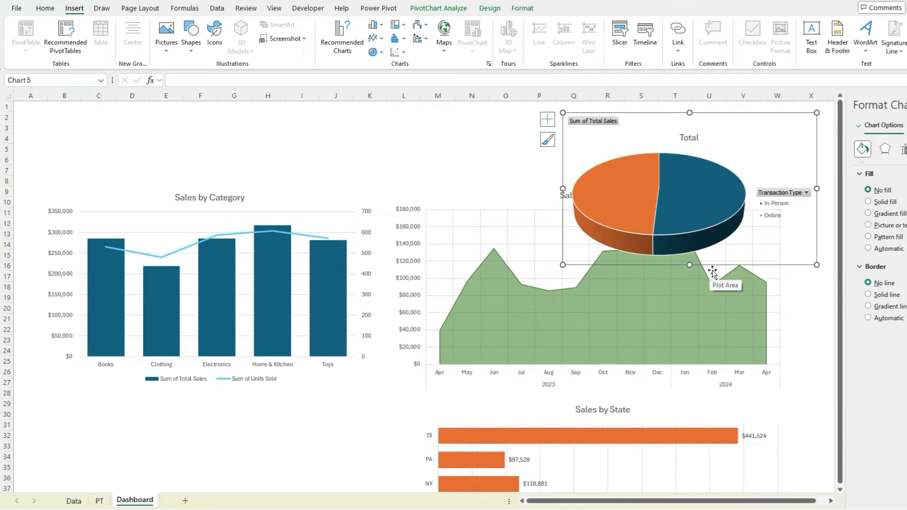
- Hide all field buttons on the transaction type pie chart and delete its legend
click(467, 9)
click(598, 34)
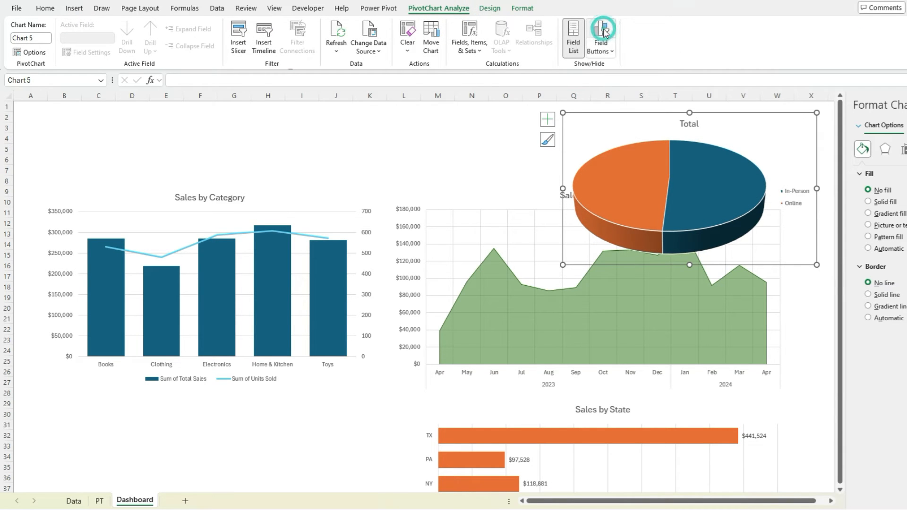
click(796, 196)
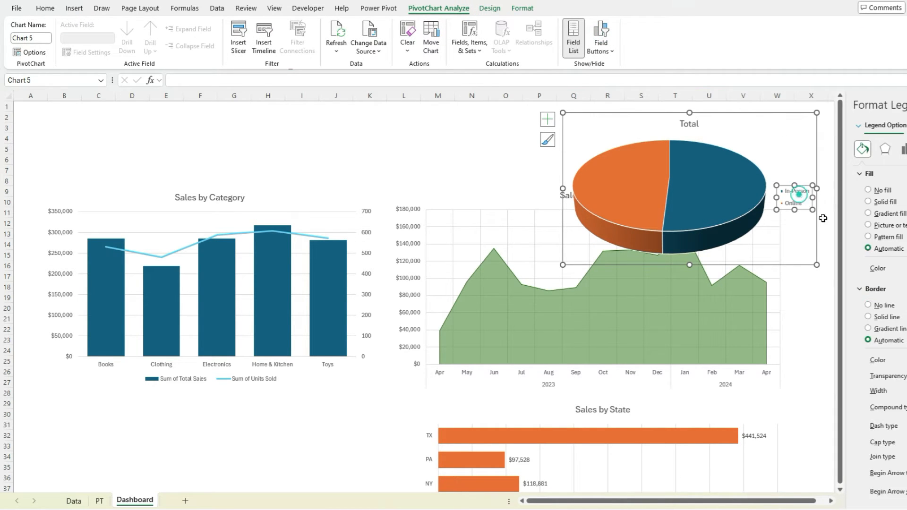
key(Delete)
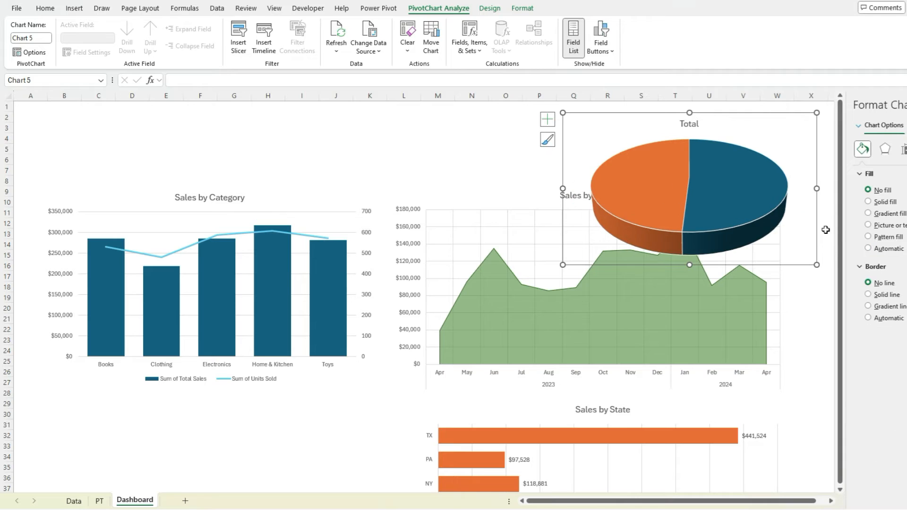
- Add data labels to the pie chart showing category name and percentage, without the value
right_click(734, 191)
click(777, 309)
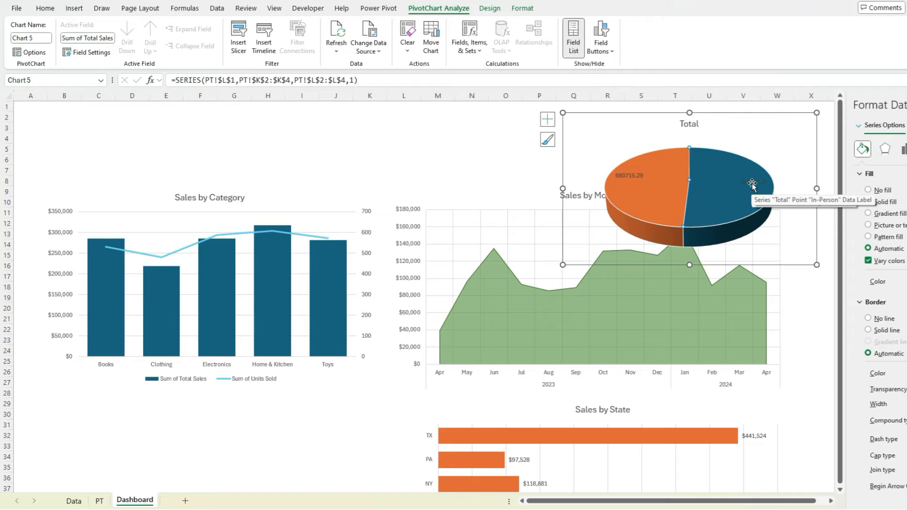
right_click(752, 184)
click(788, 311)
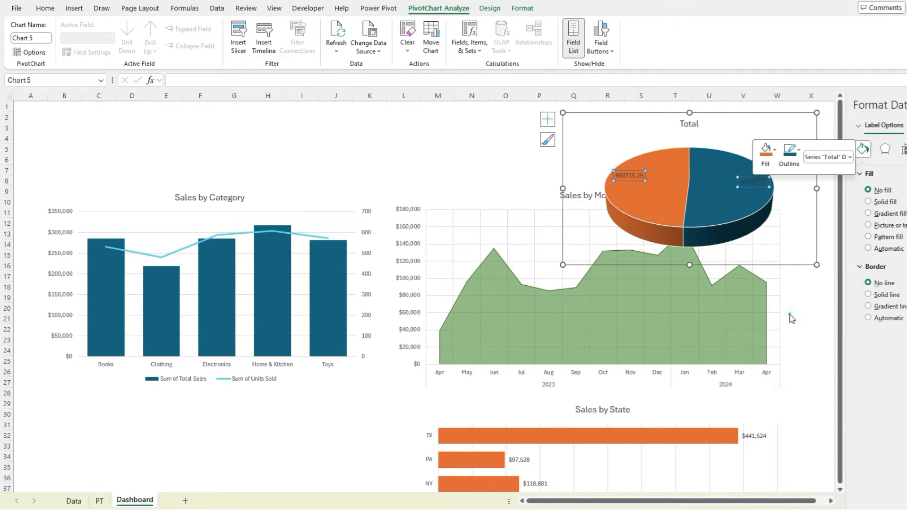
click(893, 226)
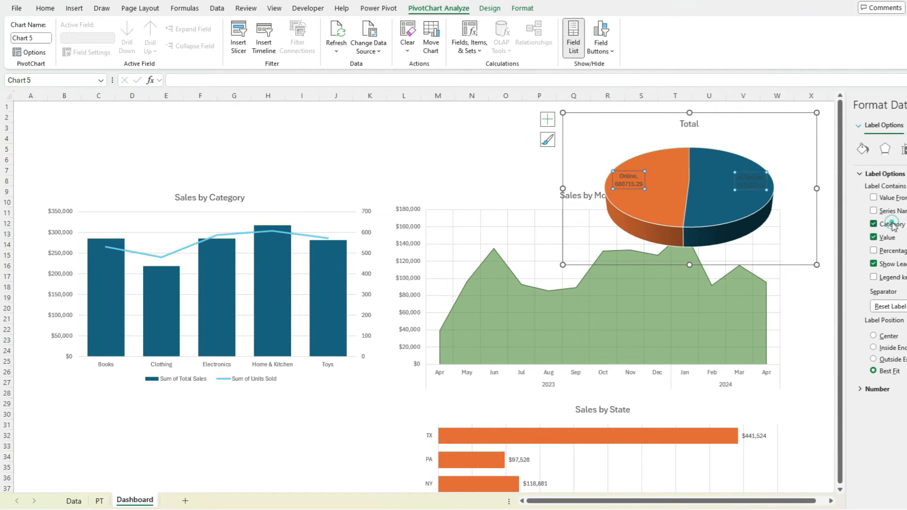
click(896, 251)
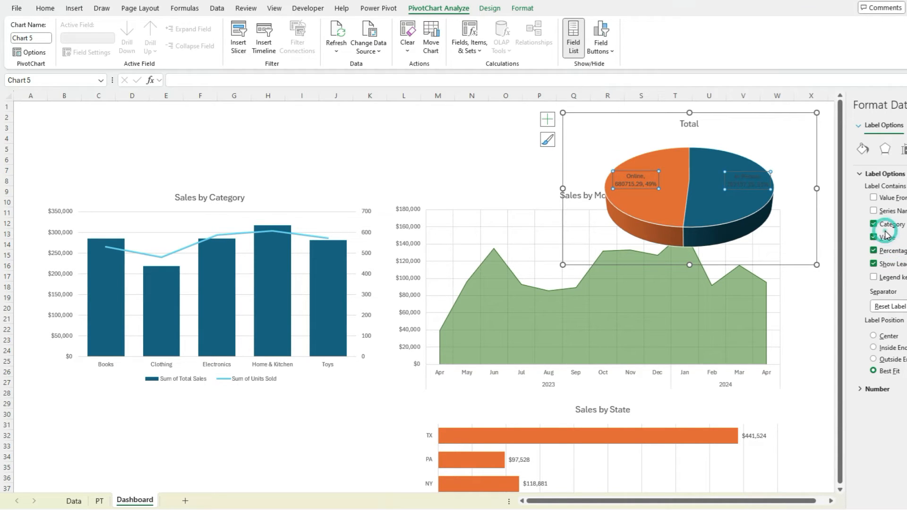
click(887, 239)
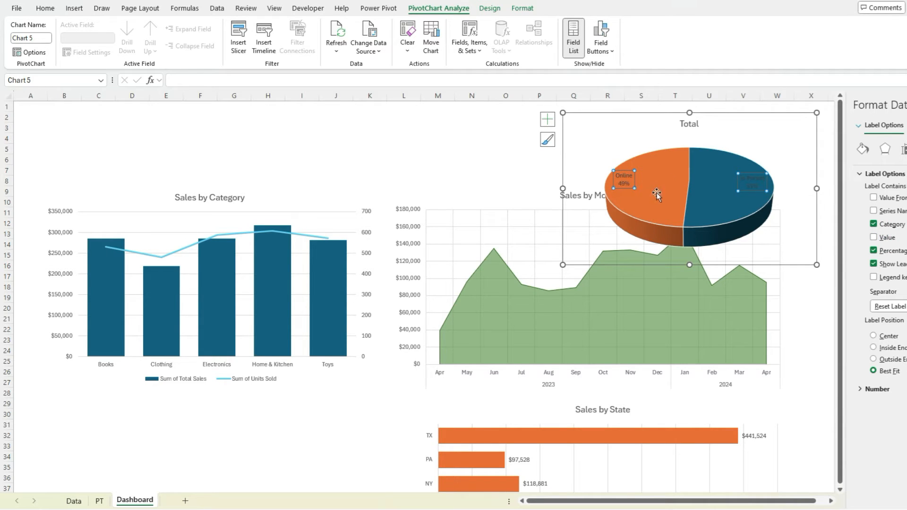
- Set the pie chart's data labels to white text at font size 11
click(53, 11)
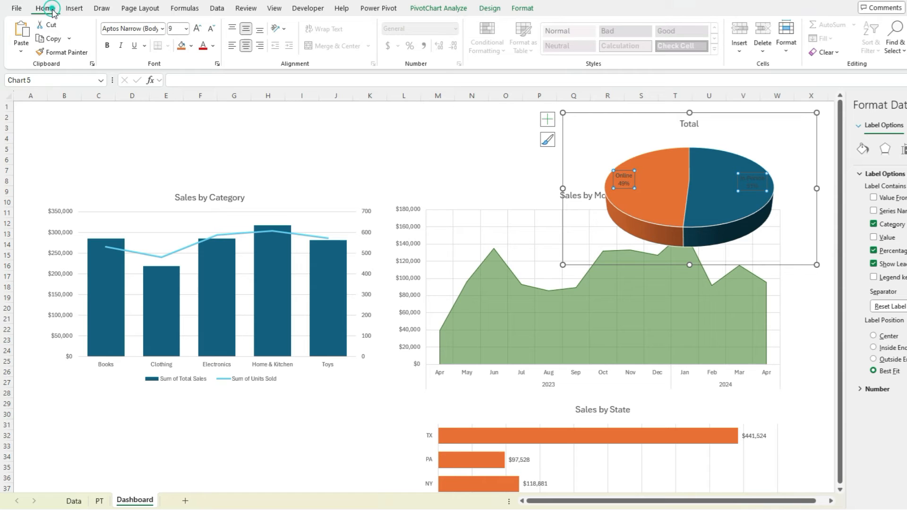
click(214, 46)
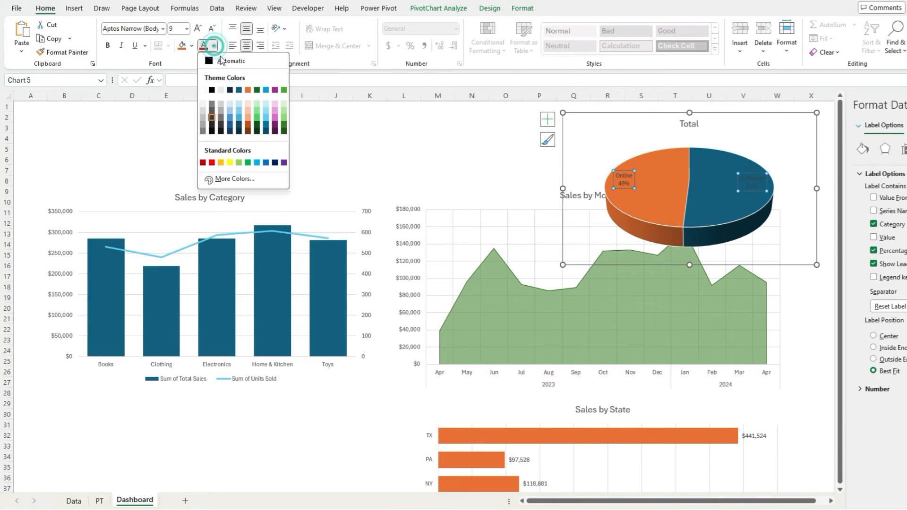
click(203, 89)
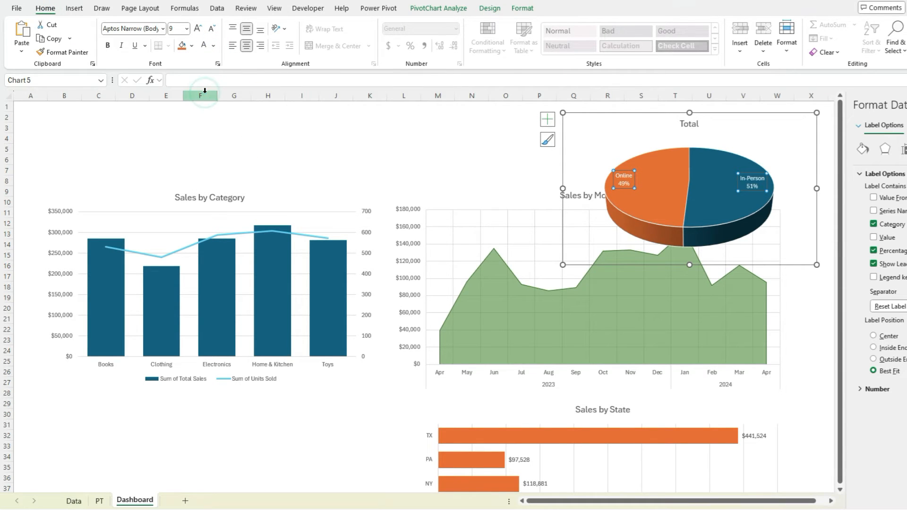
click(197, 30)
click(198, 29)
click(198, 29)
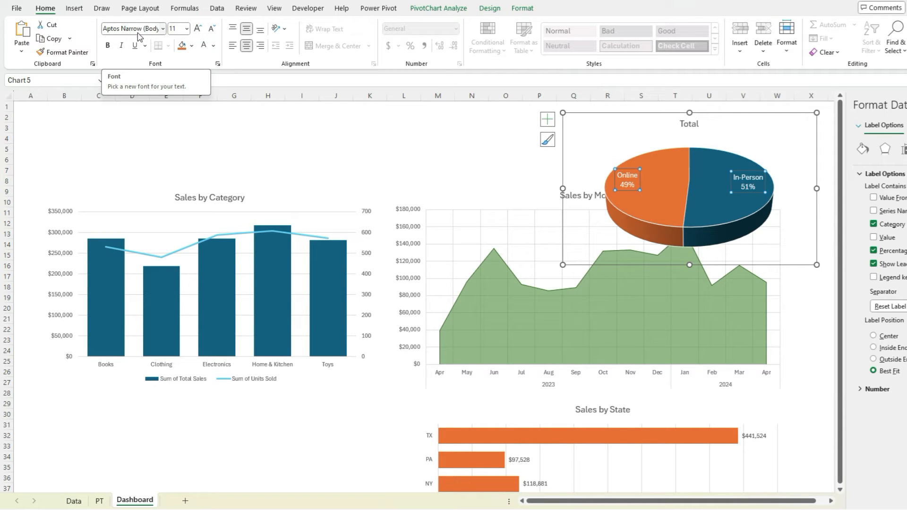
- Delete the Total title from the pie chart and deselect the chart
click(689, 124)
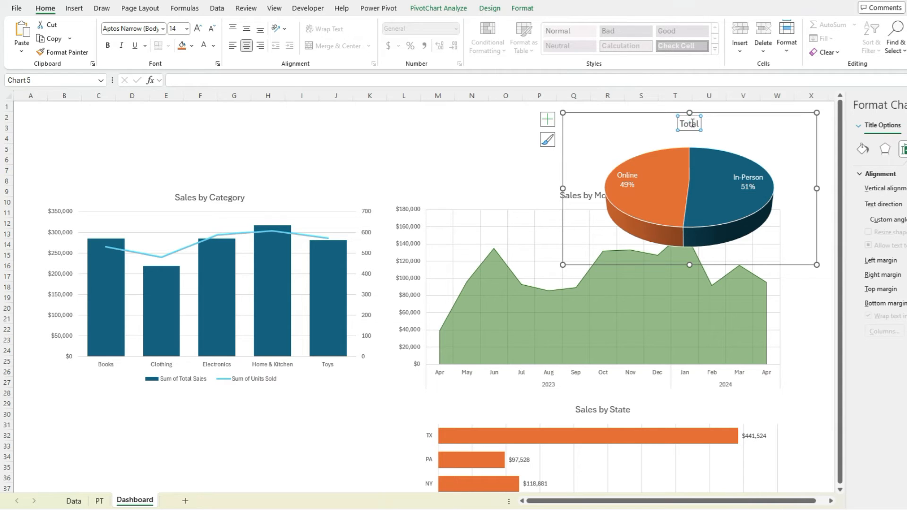
key(Delete)
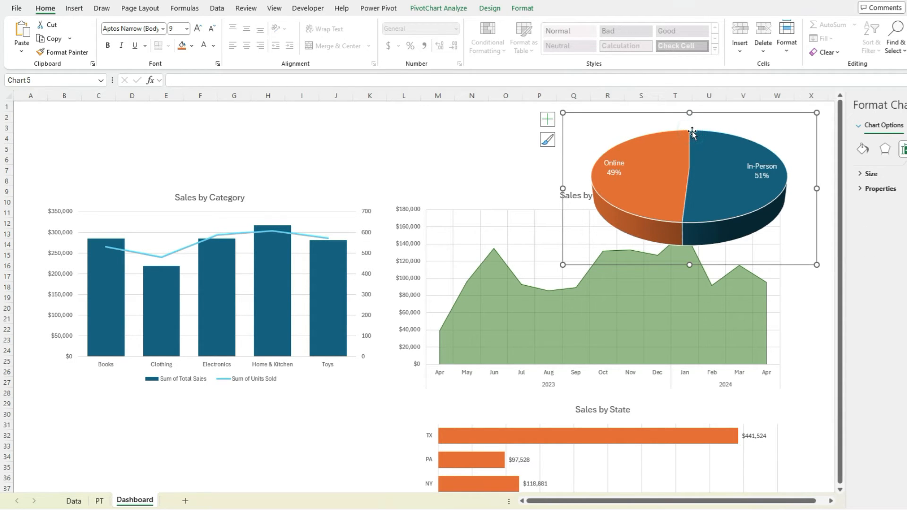
click(462, 161)
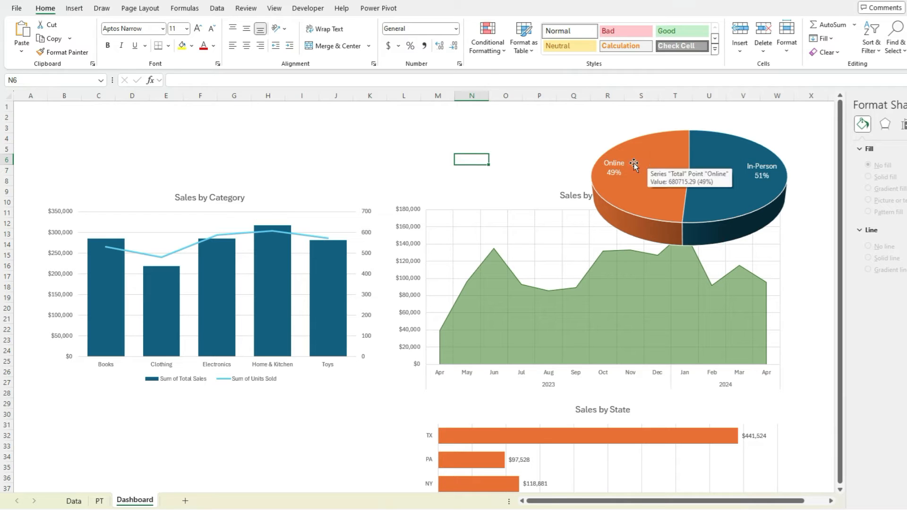
- Shrink the pie chart and move it up to cover about R1:W13
click(626, 130)
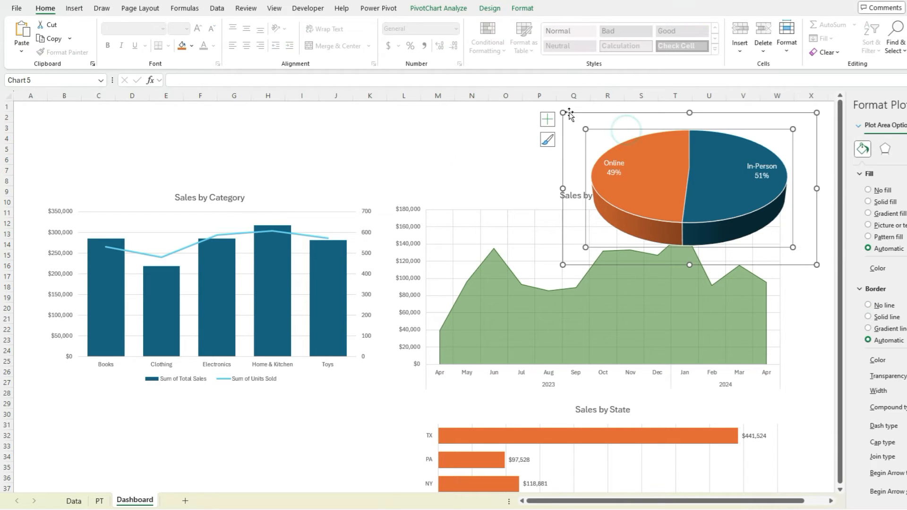
drag(562, 113, 622, 130)
drag(787, 259, 767, 228)
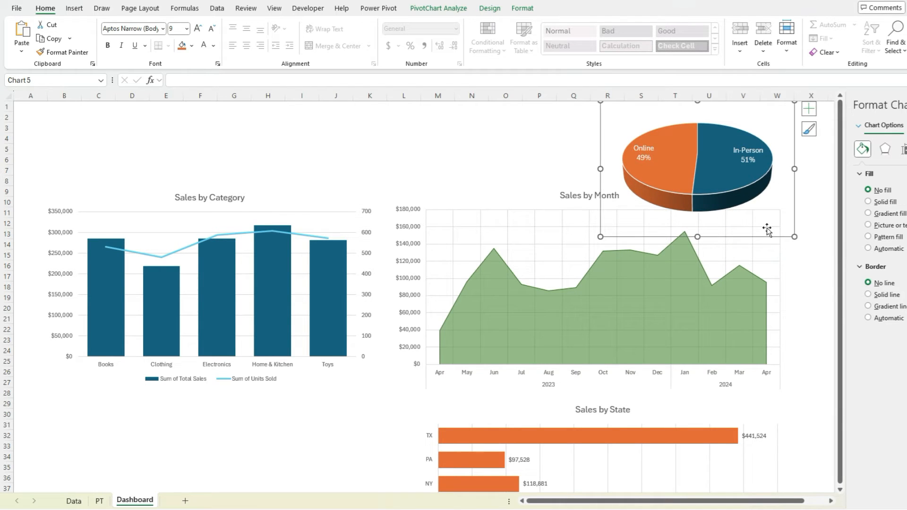
- Open the color palette choices for the pie chart
click(487, 13)
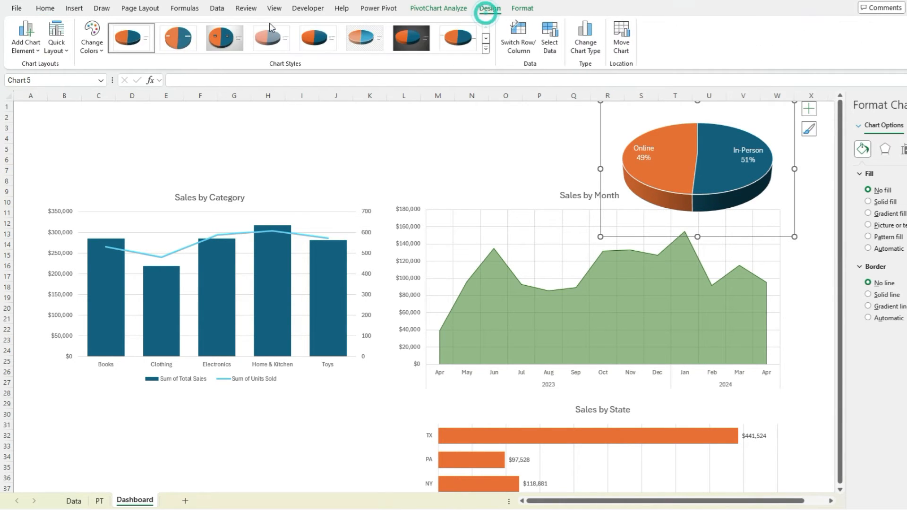
click(92, 37)
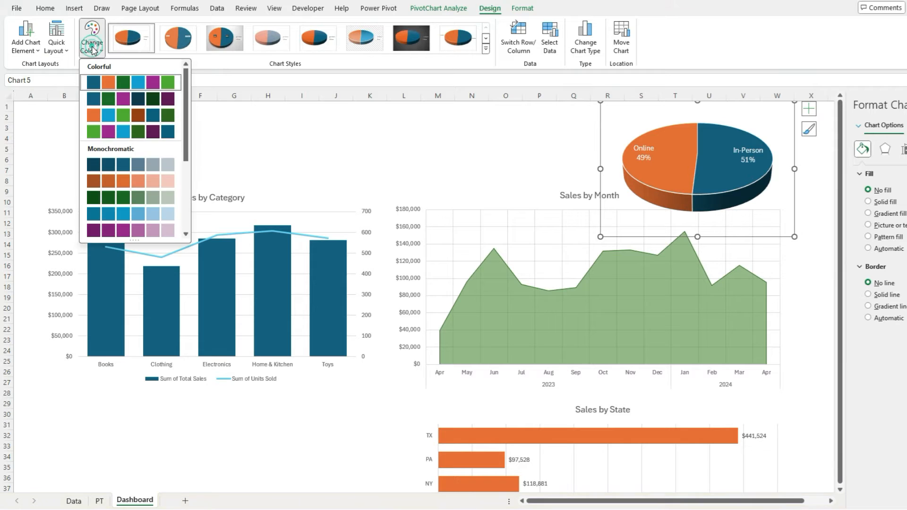
- Apply the blue monochromatic palette to the Online/In-Person pie chart and give the Online slice a solid grey fill
click(115, 211)
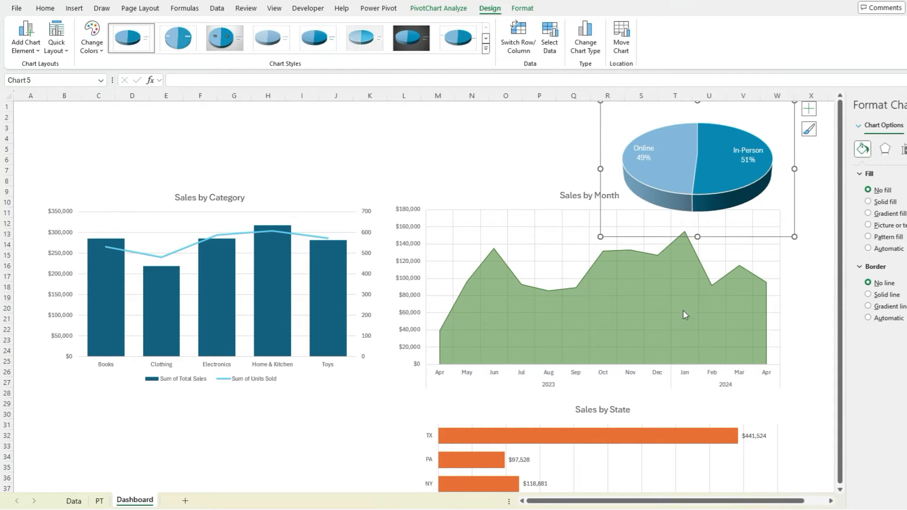
click(809, 367)
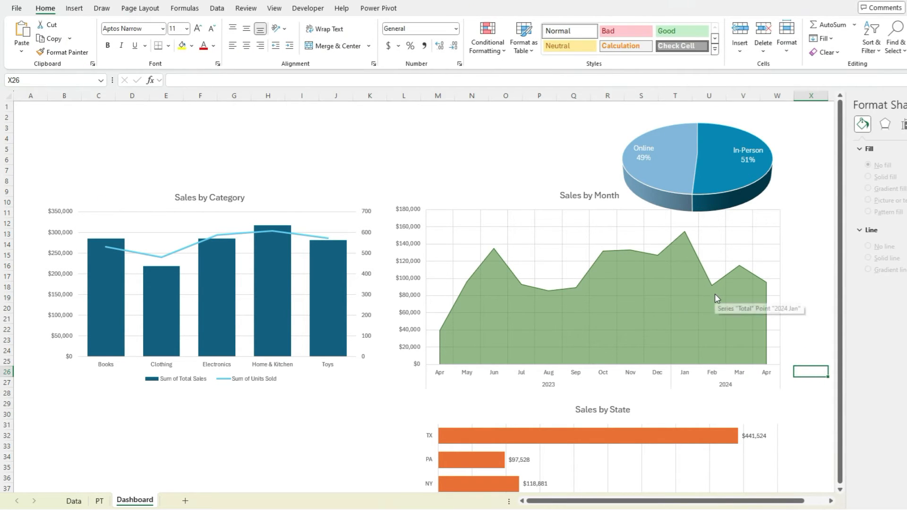
click(664, 179)
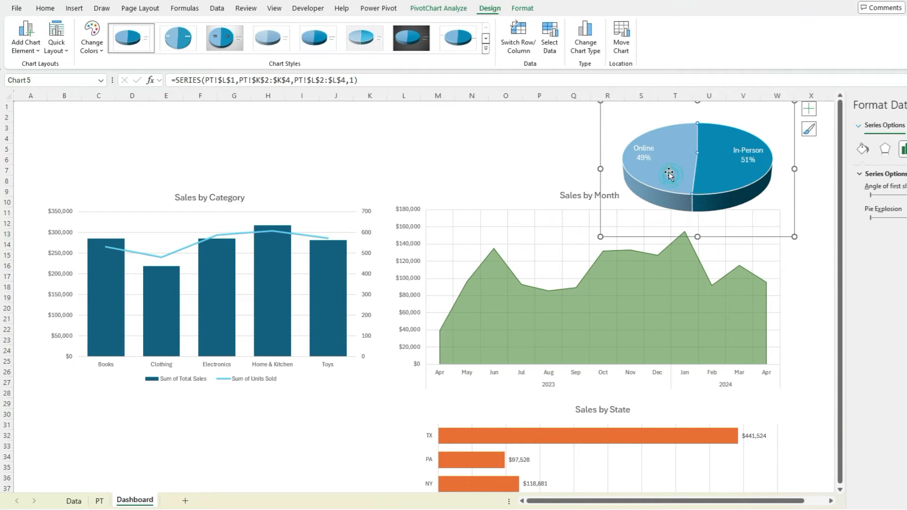
click(660, 178)
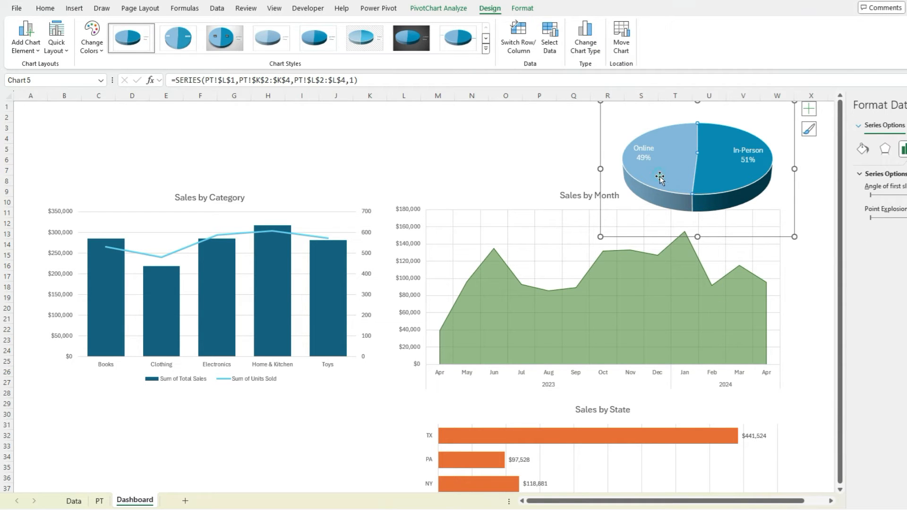
click(863, 149)
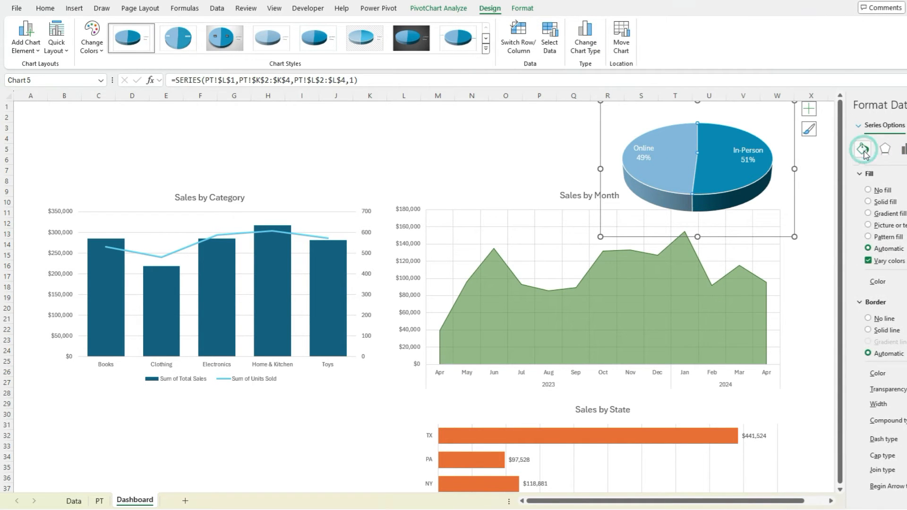
click(887, 202)
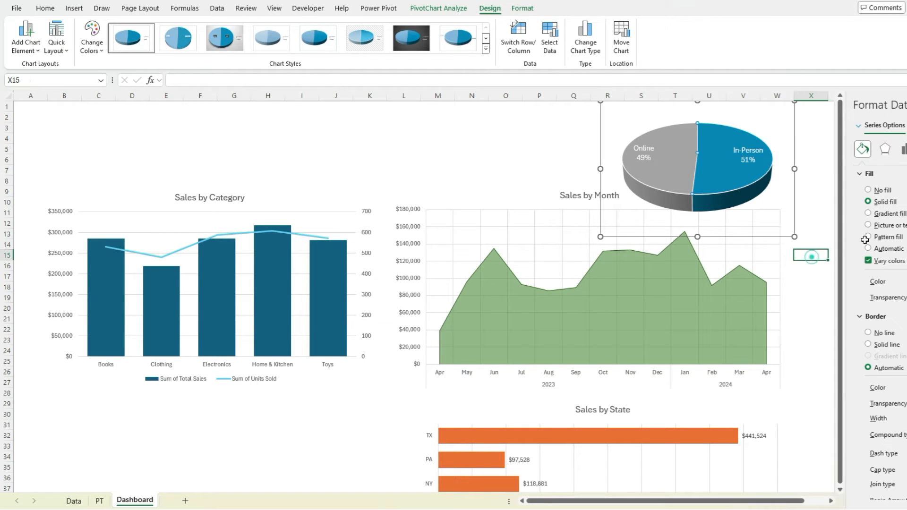
click(810, 255)
mouse_move(722, 208)
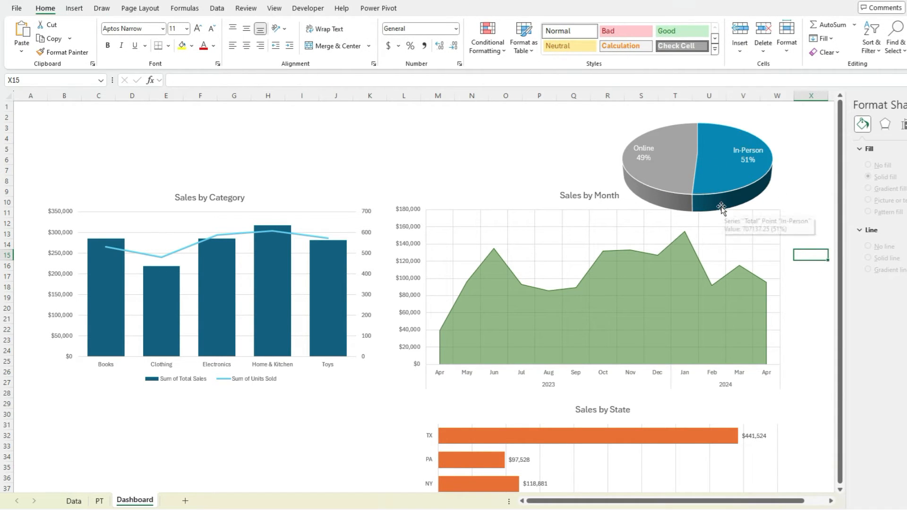
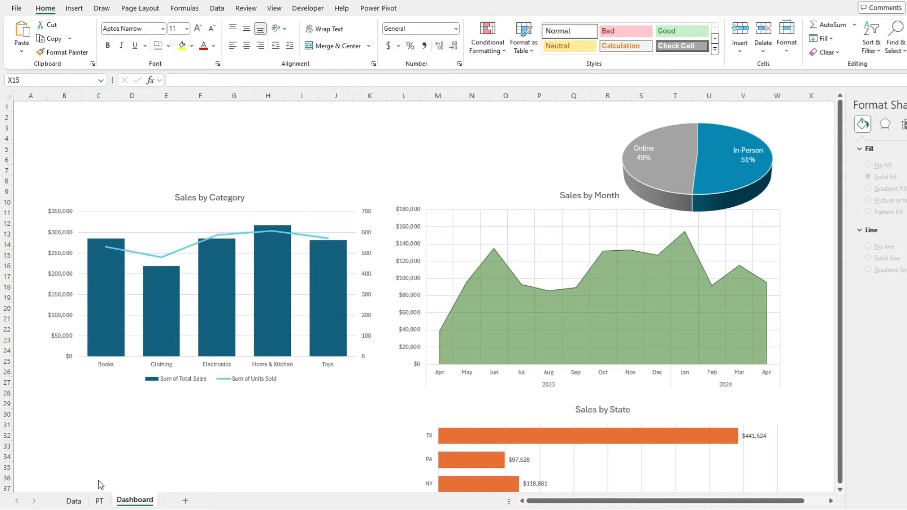
- Copy the product category pivot table in A1:C7 of the PT sheet and paste it at Q1
click(100, 502)
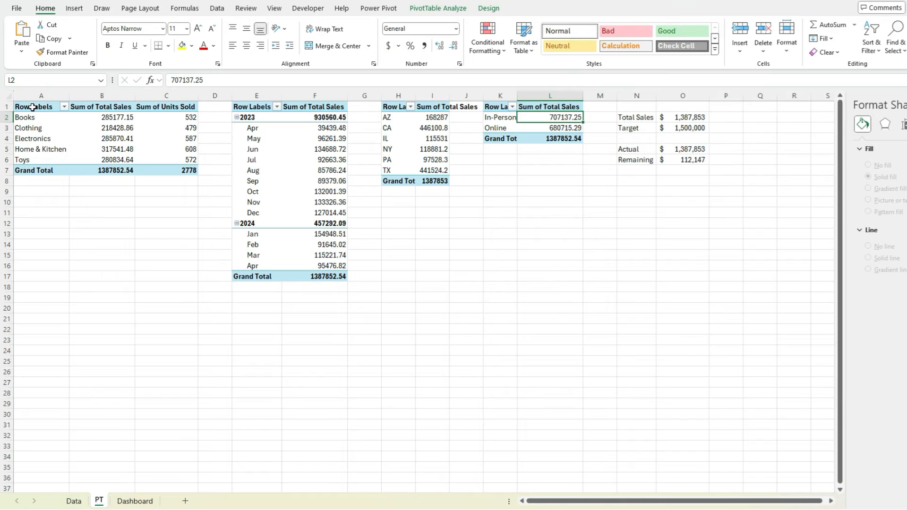
drag(32, 108, 170, 169)
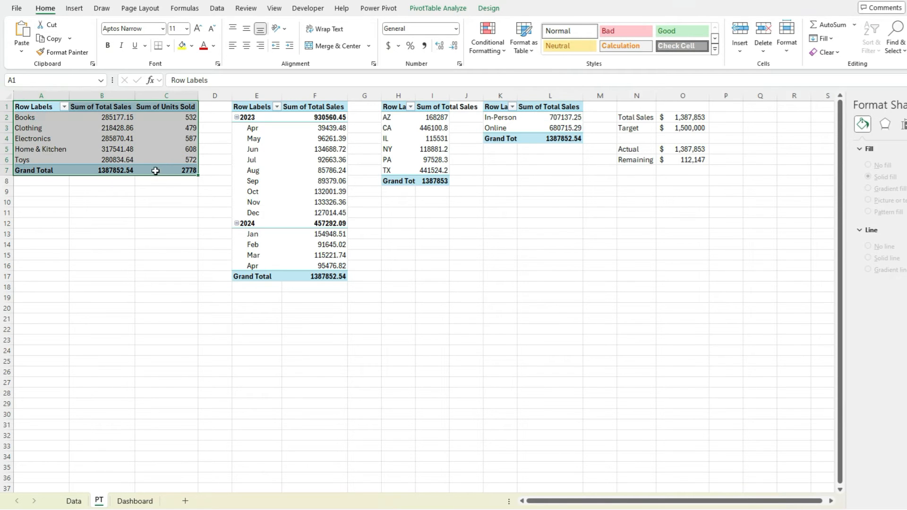
key(ctrl+c)
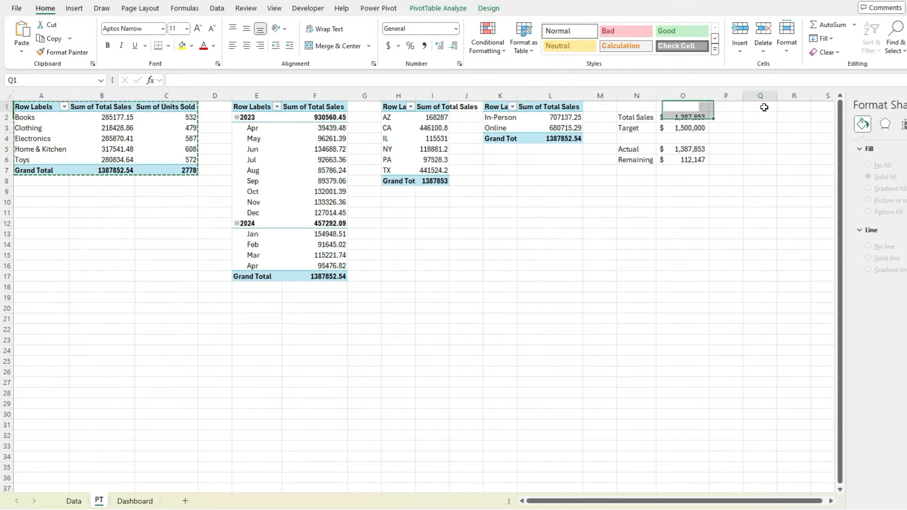
click(762, 116)
key(ctrl+v)
- Remove the Units Sold values from the copied category pivot table, keeping only Sum of Total Sales
click(831, 501)
click(650, 117)
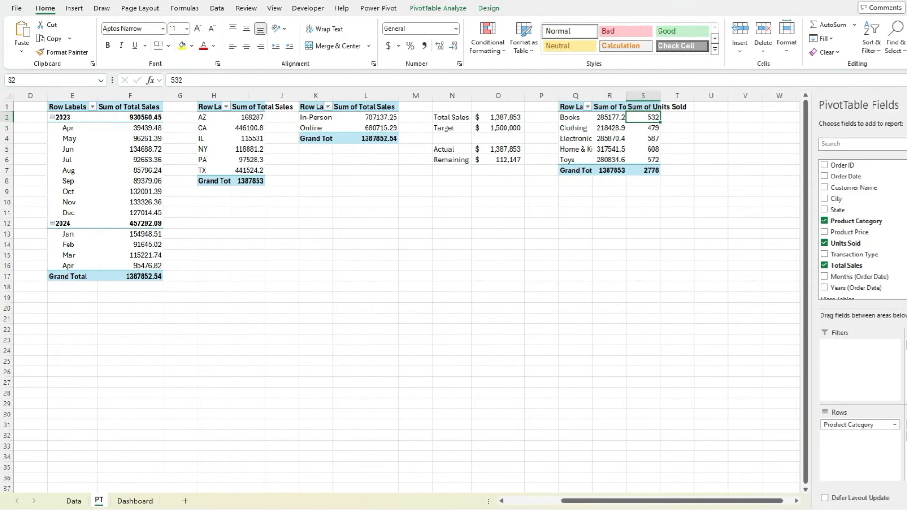
click(906, 435)
click(905, 410)
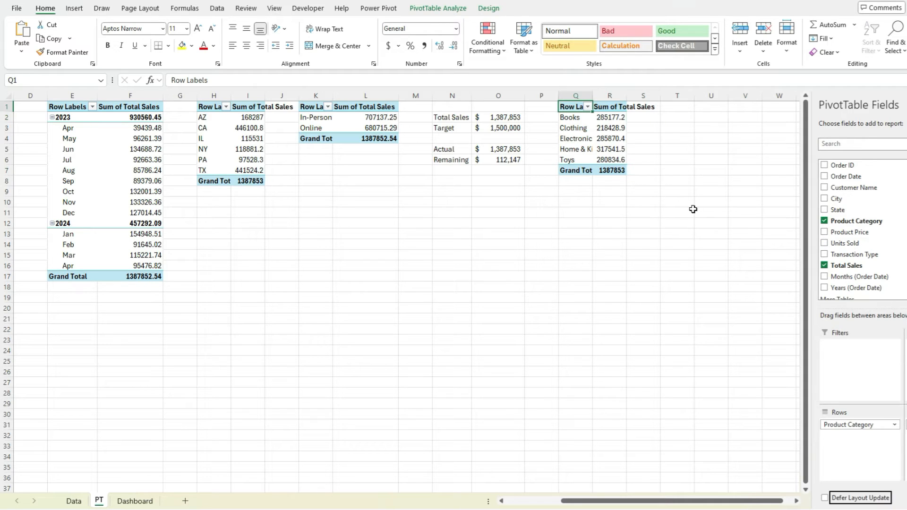
click(595, 149)
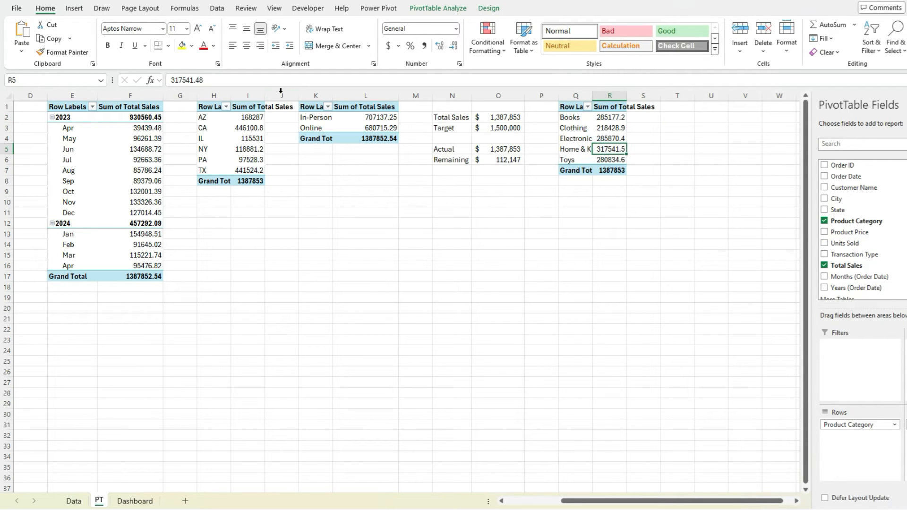
- Insert a 3-D pie chart based on the copied category pivot table
click(73, 10)
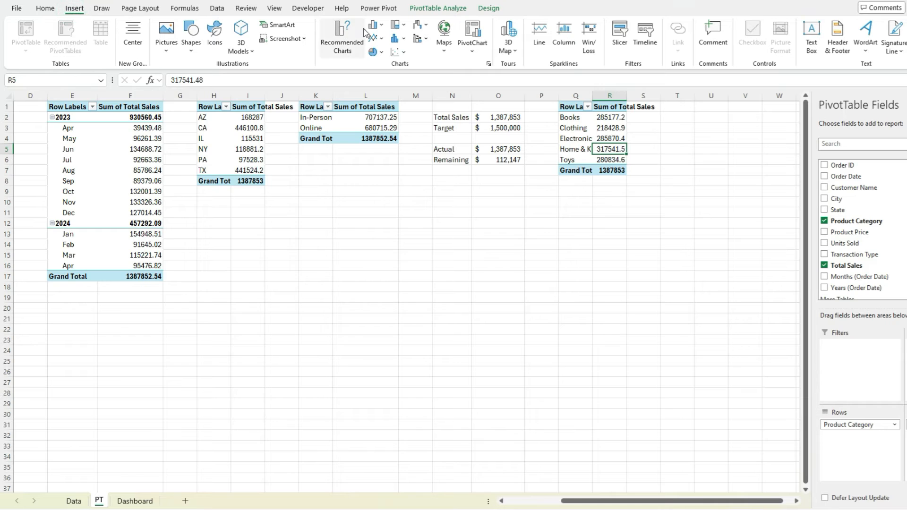
click(375, 52)
click(382, 139)
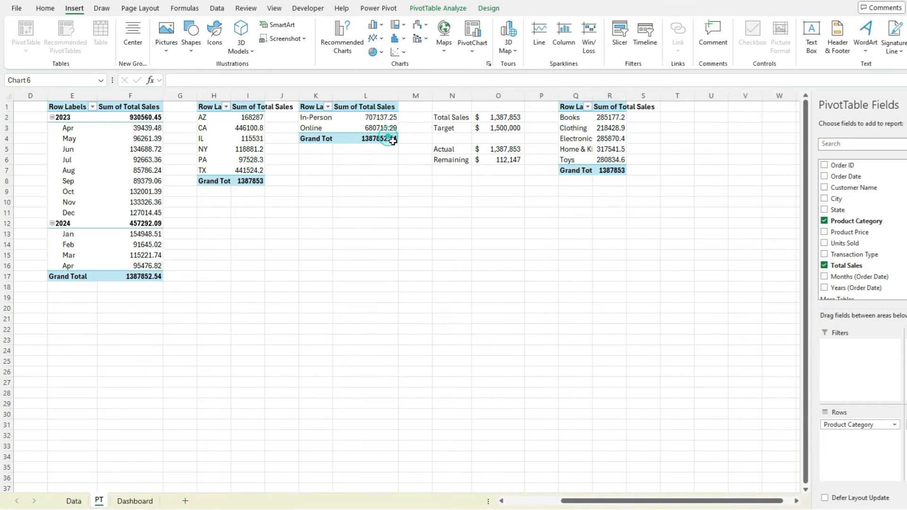
- Move the new category pie chart to the Dashboard sheet and place it in the space above the Category and Month charts
key(Escape)
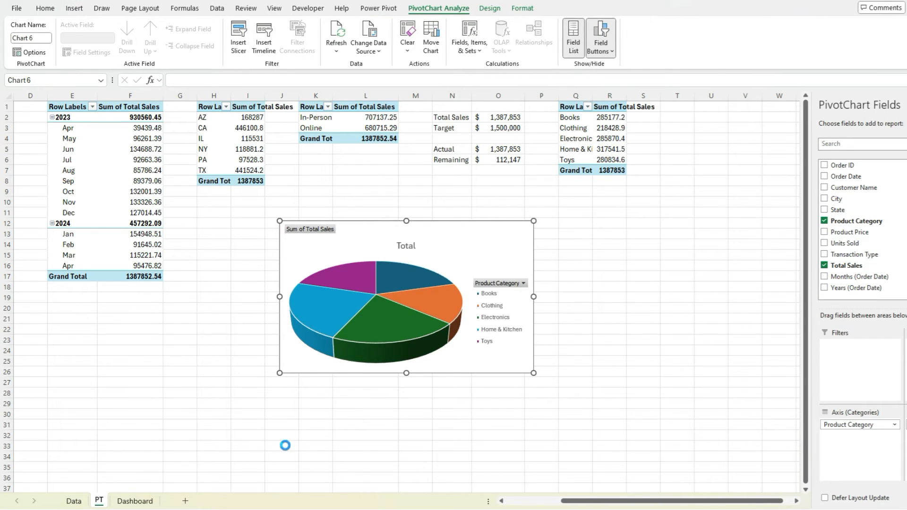
click(136, 502)
click(505, 160)
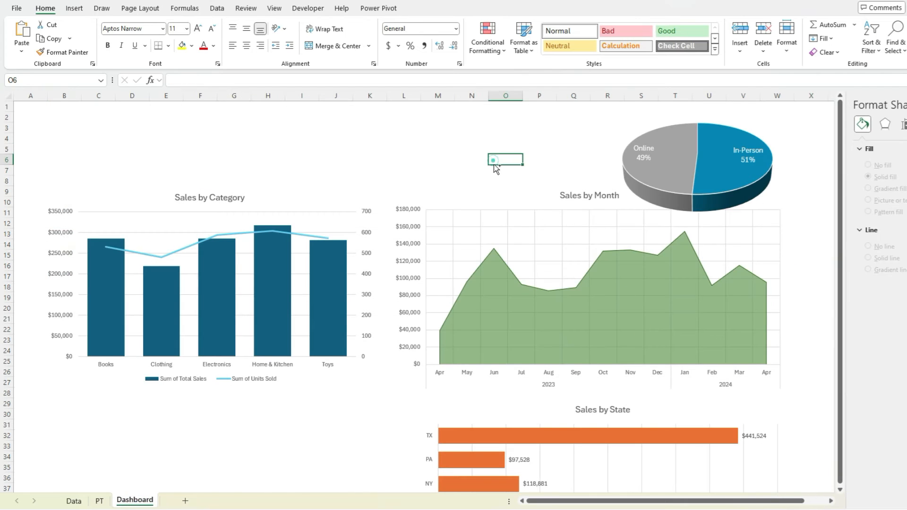
key(ctrl+v)
drag(572, 162, 436, 131)
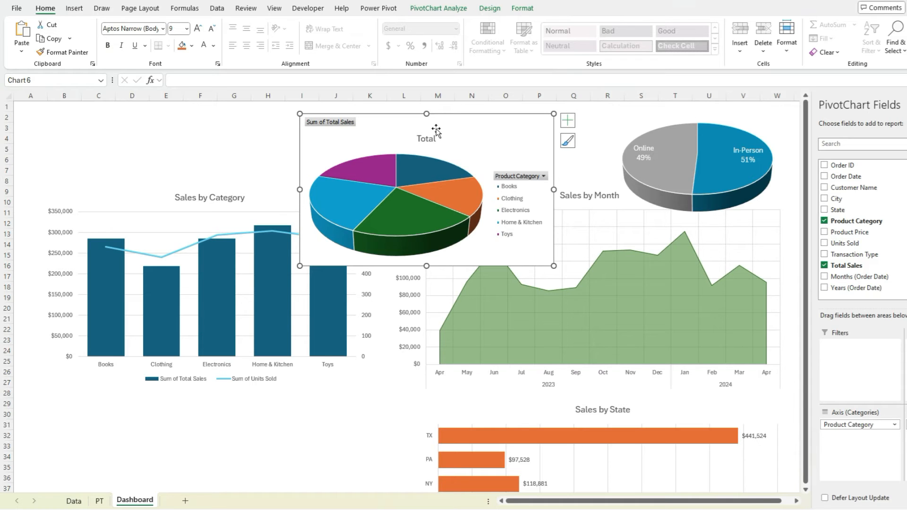
- Strip the field buttons, legend and title from the category pie chart
click(460, 12)
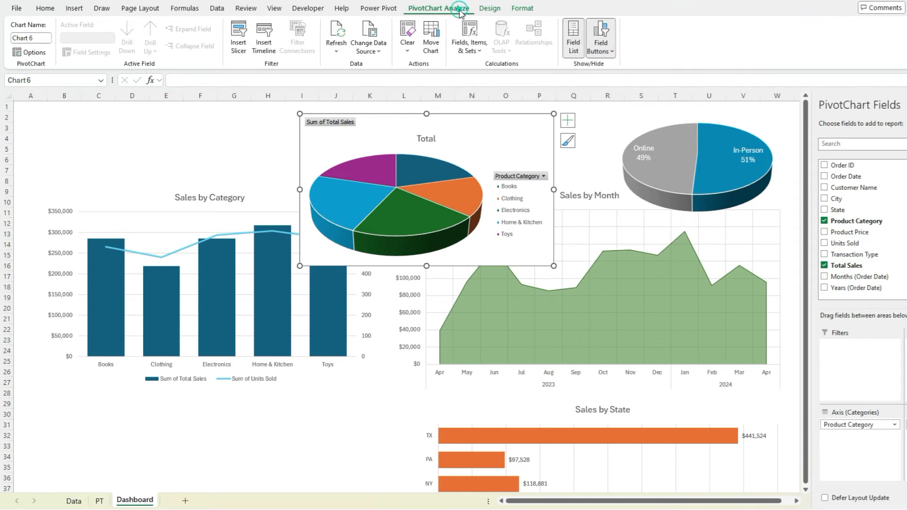
click(607, 28)
click(509, 194)
key(Delete)
click(428, 125)
click(435, 130)
key(Delete)
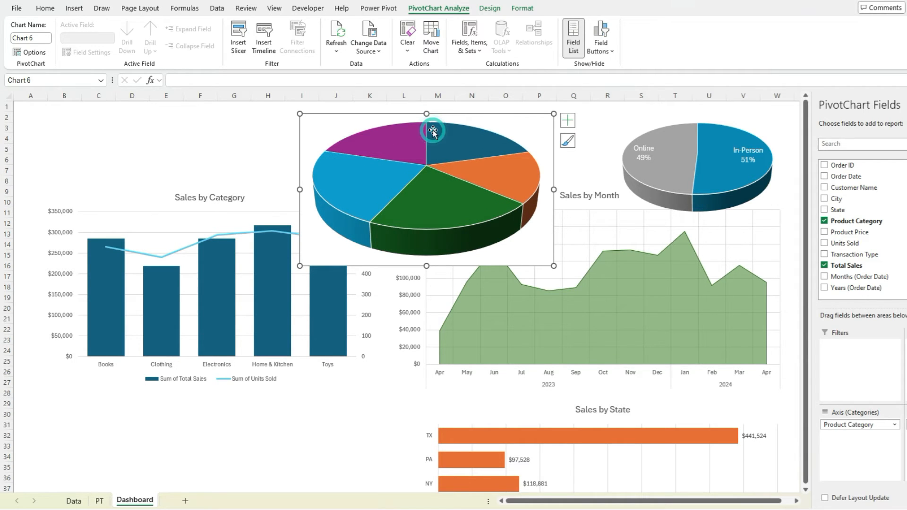
- Apply chart Style 2 to the category pie chart and add percentages to its data labels
click(486, 9)
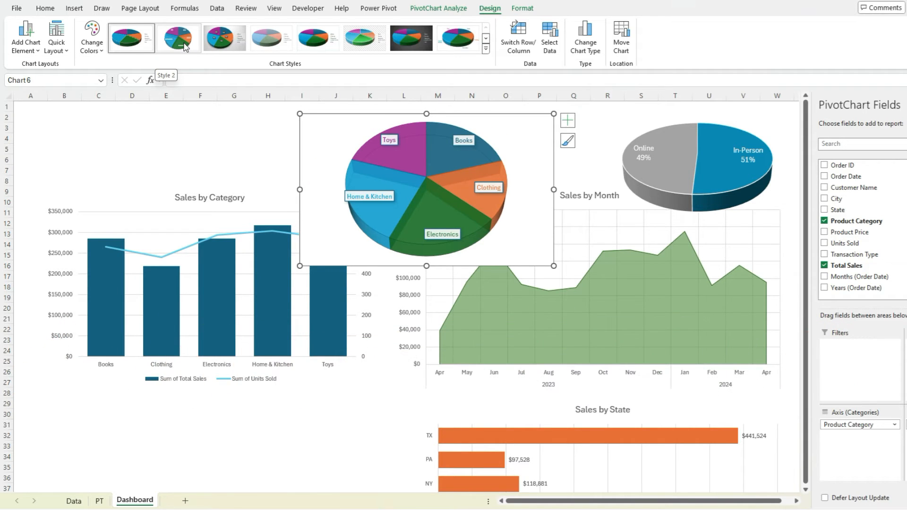
click(184, 47)
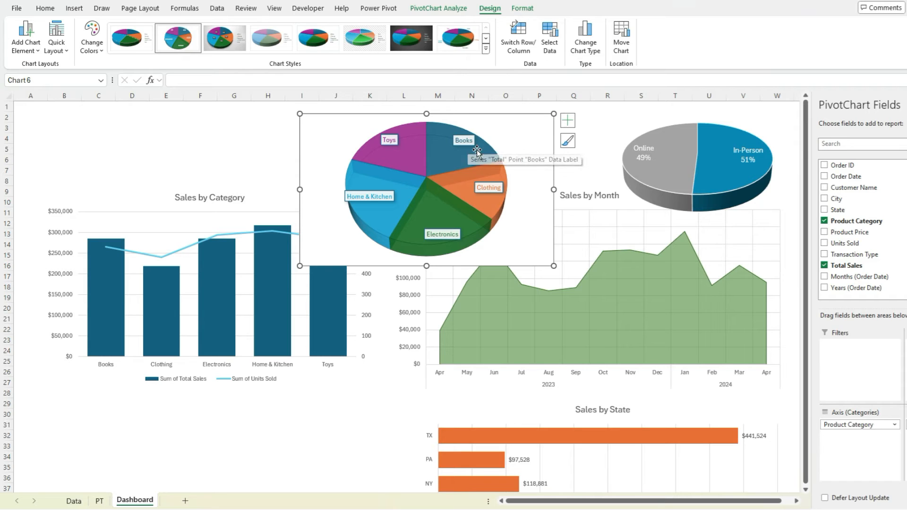
right_click(464, 143)
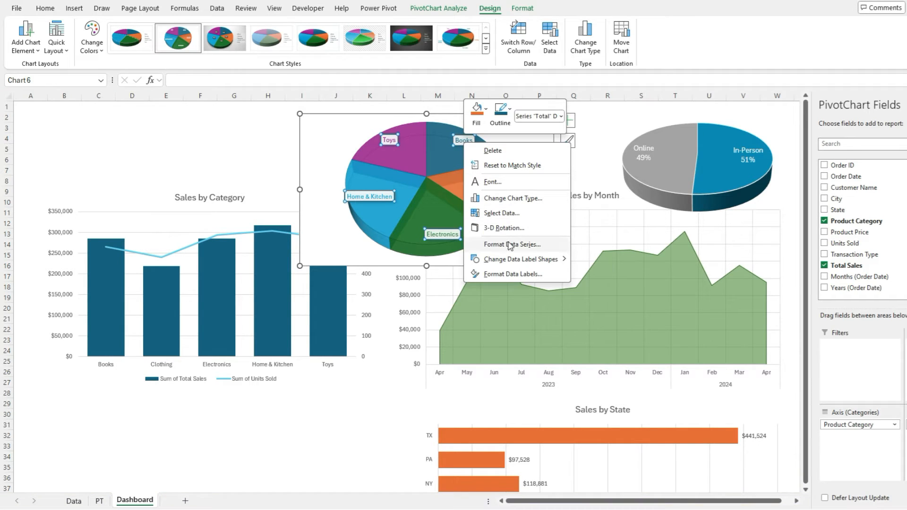
click(513, 274)
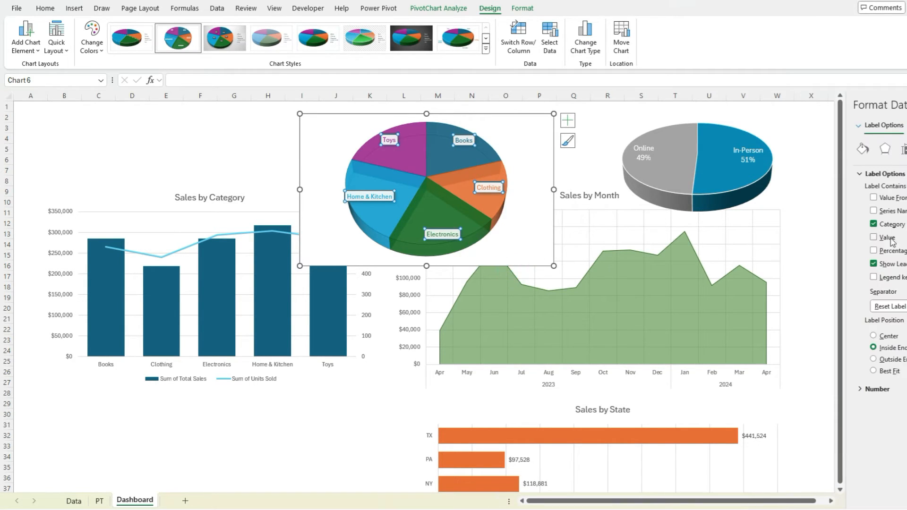
click(897, 253)
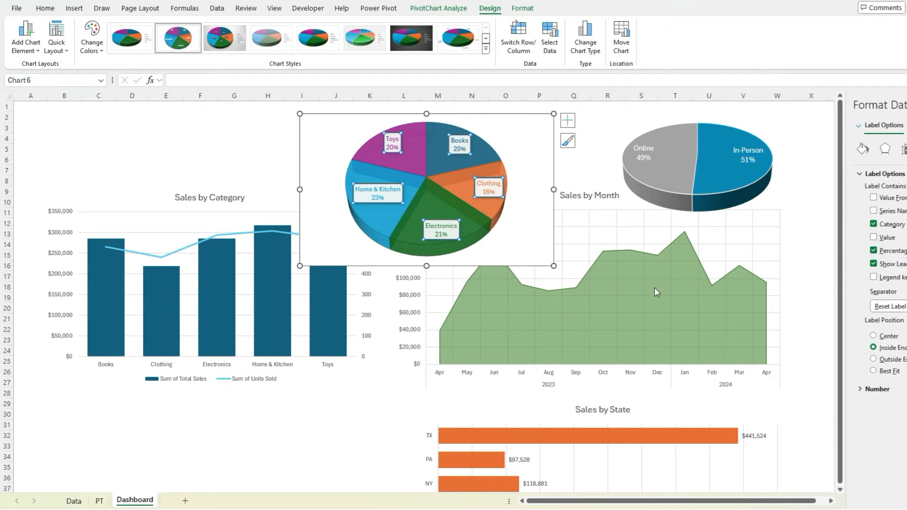
click(863, 149)
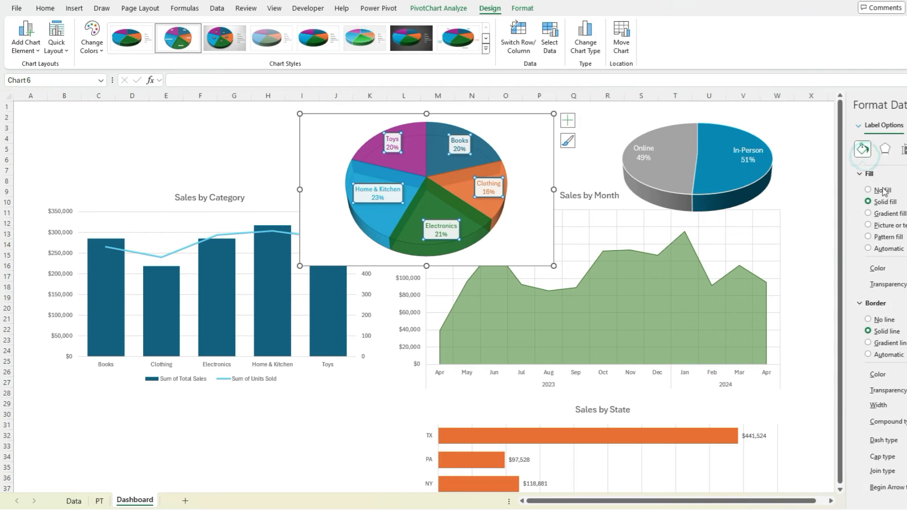
click(881, 189)
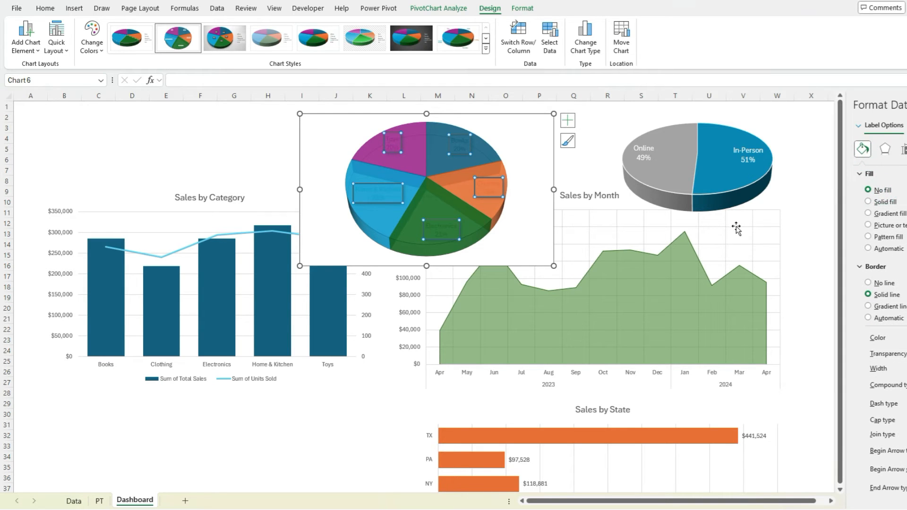
key(ctrl+z)
- Set the category pie chart's chart area to no fill and no border line
click(545, 154)
click(550, 147)
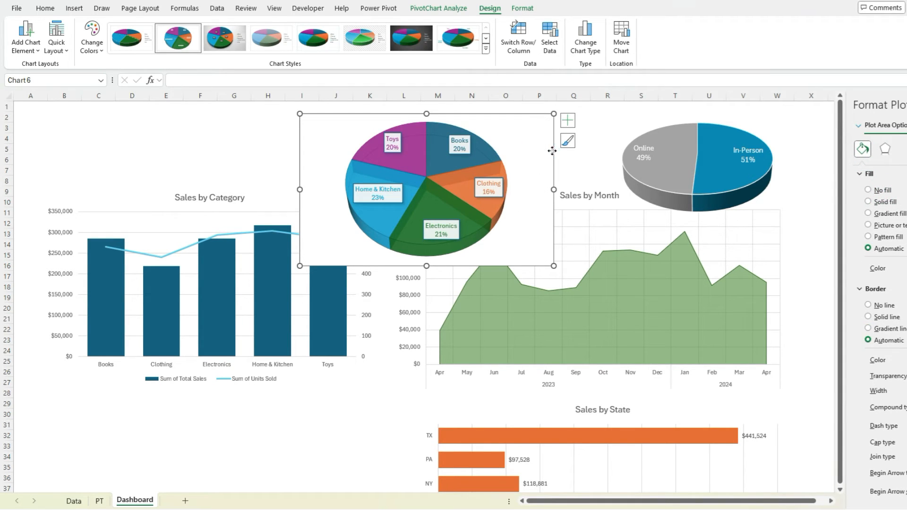
click(879, 189)
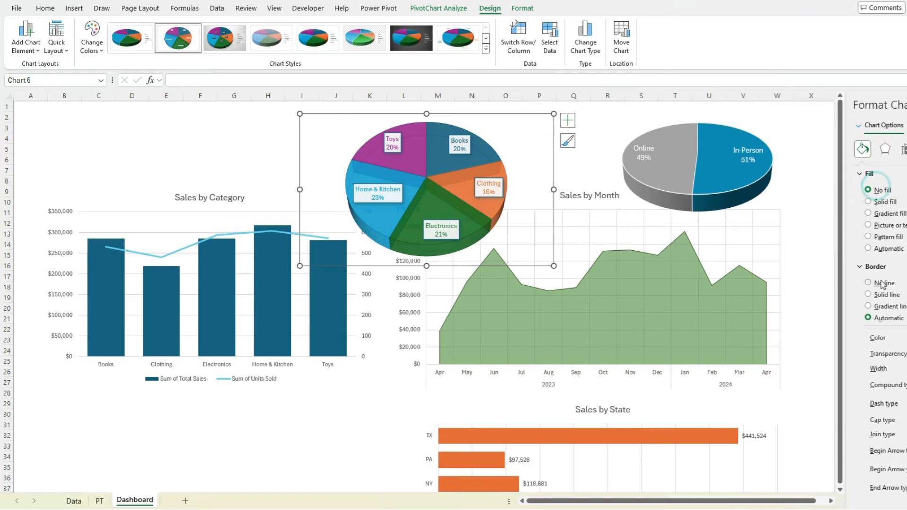
click(882, 282)
- Shift the category pie chart towards the Online/In-Person pie and shrink it
click(509, 126)
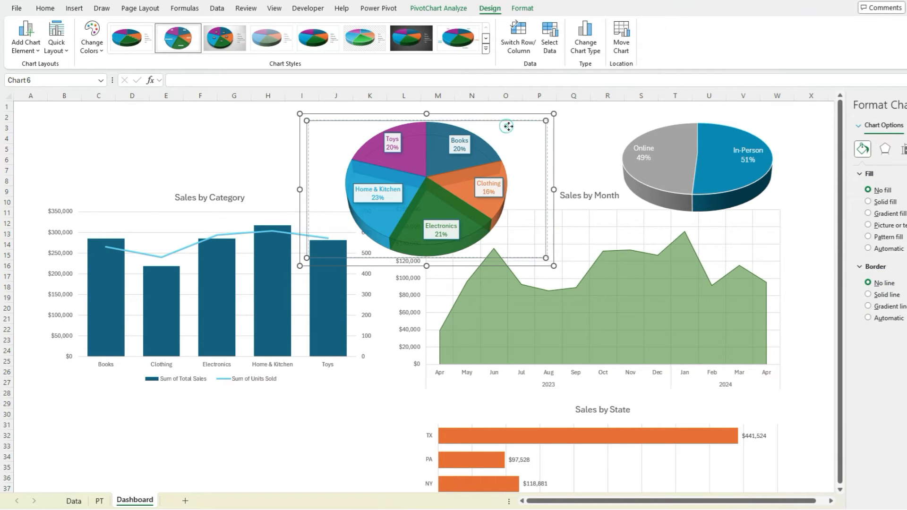
drag(505, 126, 560, 112)
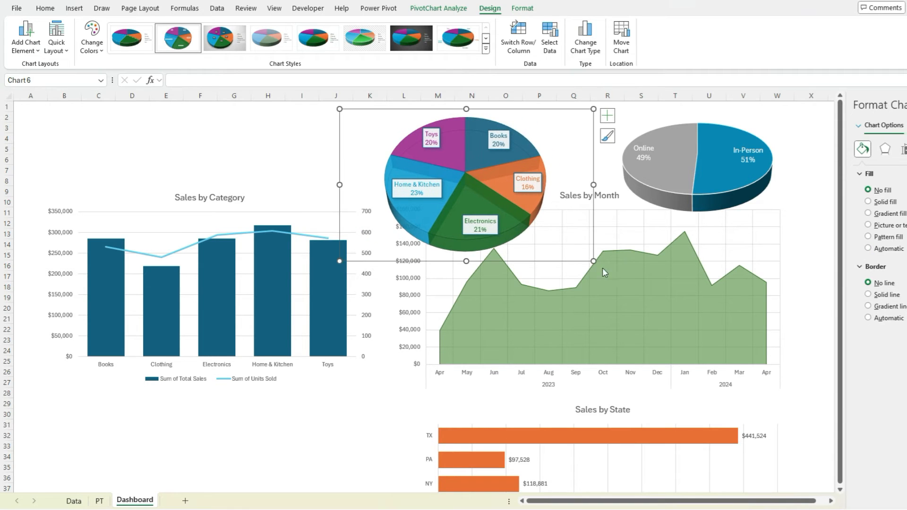
drag(593, 260, 562, 231)
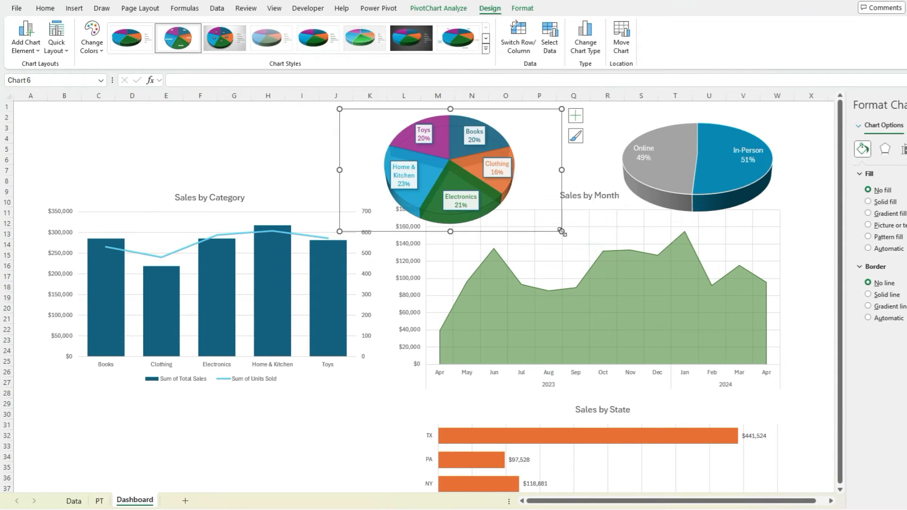
click(802, 259)
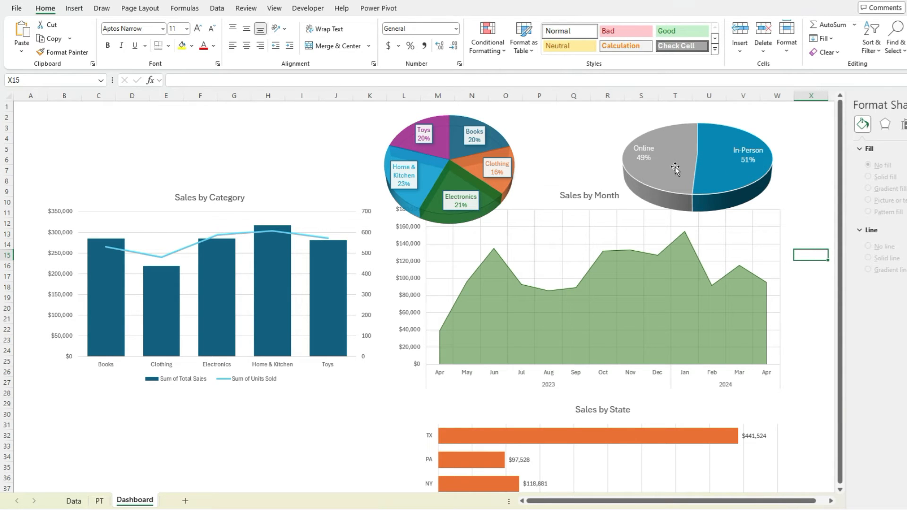
click(501, 117)
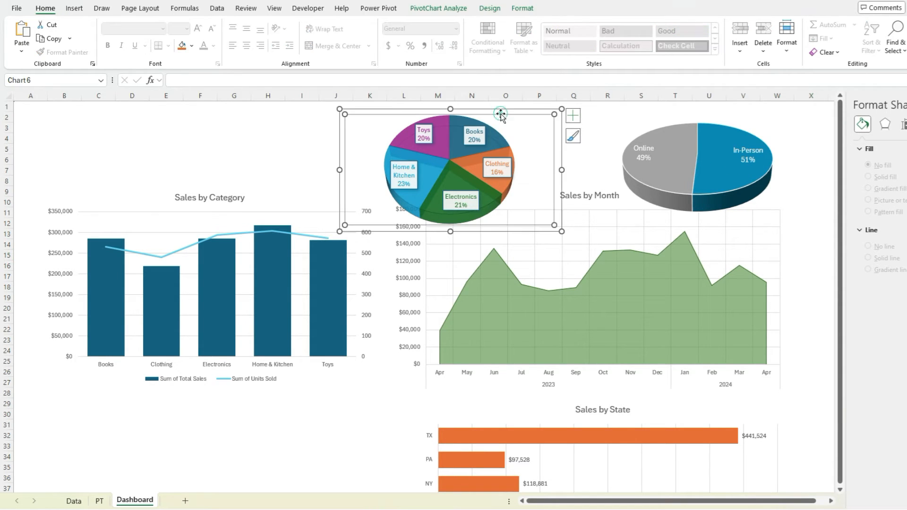
- Move the category pie closer to the Online/In-Person pie and shift the Sales by State chart further down the dashboard
drag(520, 111, 553, 108)
click(804, 266)
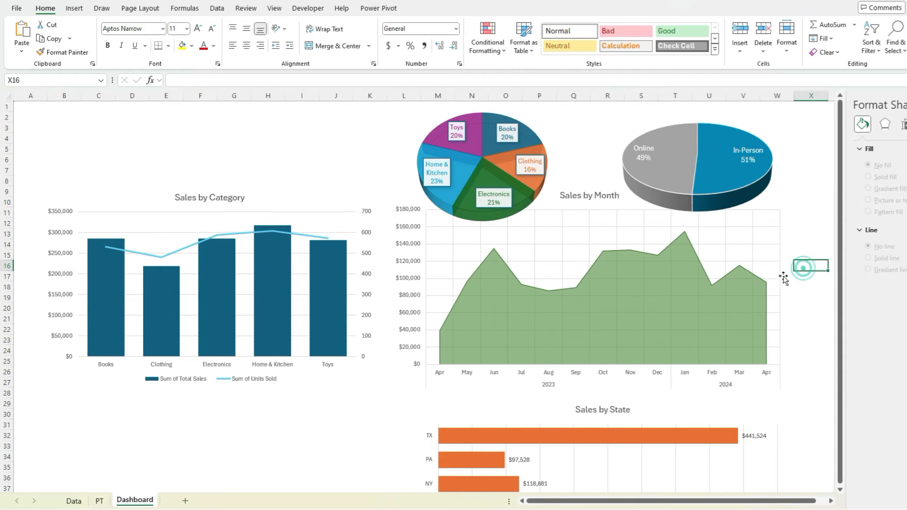
scroll(555, 305, down, 4)
click(549, 287)
drag(552, 275, 549, 356)
scroll(500, 265, up, 4)
- Move the Sales by Month chart down so it clears the two pie charts
click(573, 189)
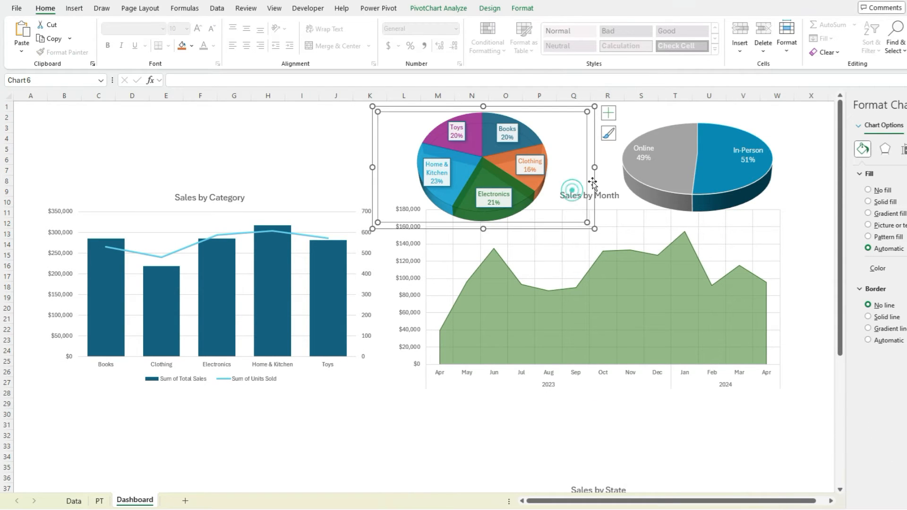
click(610, 183)
click(587, 196)
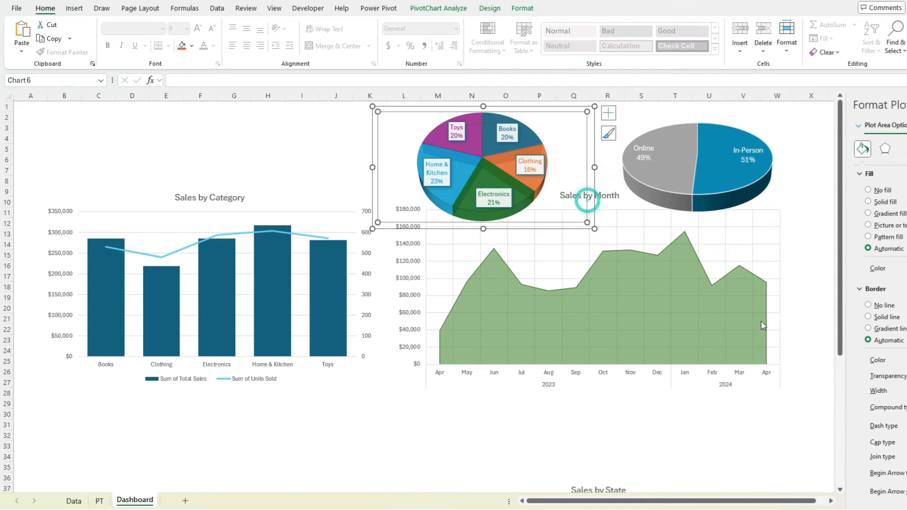
click(771, 388)
drag(737, 393, 746, 468)
- Move the Sales by Category chart down to sit level with the Sales by Month chart
click(313, 383)
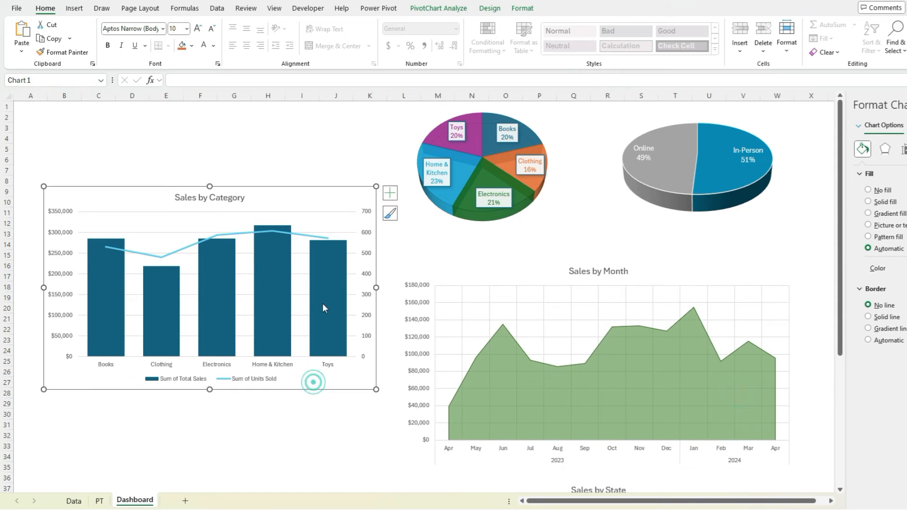
click(314, 254)
drag(316, 190, 314, 268)
scroll(368, 221, down, 7)
scroll(373, 225, up, 7)
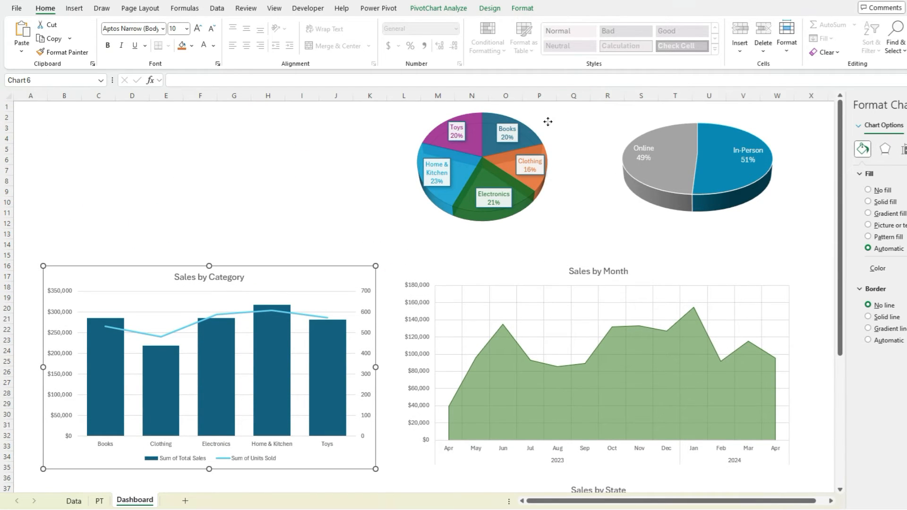
- Lower the category pie and the Online/In-Person pie slightly into the space above the Sales by Month chart
click(547, 121)
drag(560, 105, 551, 139)
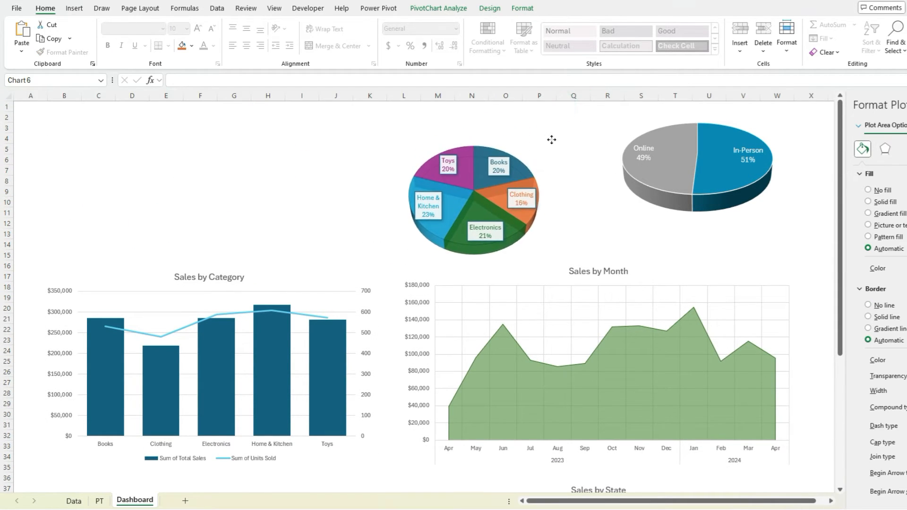
click(551, 140)
click(795, 127)
drag(795, 127, 786, 155)
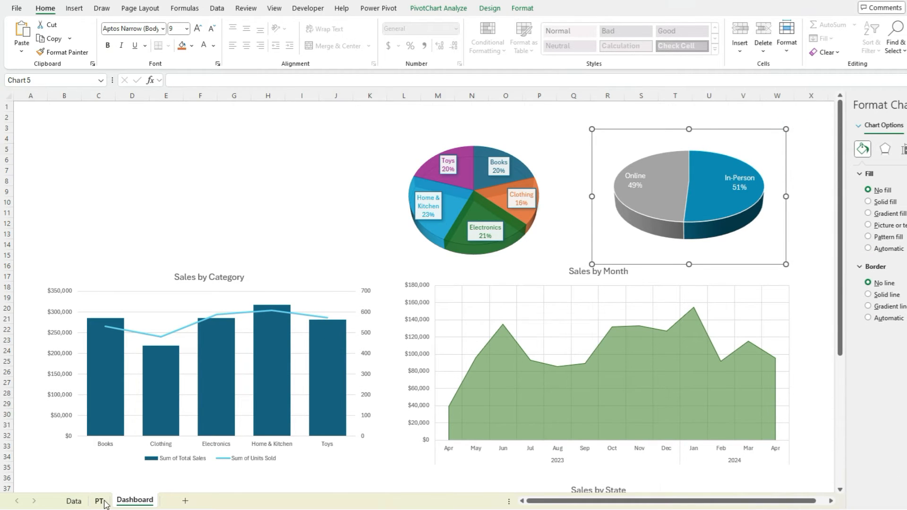
- Insert a doughnut chart from the Actual and Remaining figures in N5:O6 on the PT sheet
click(100, 502)
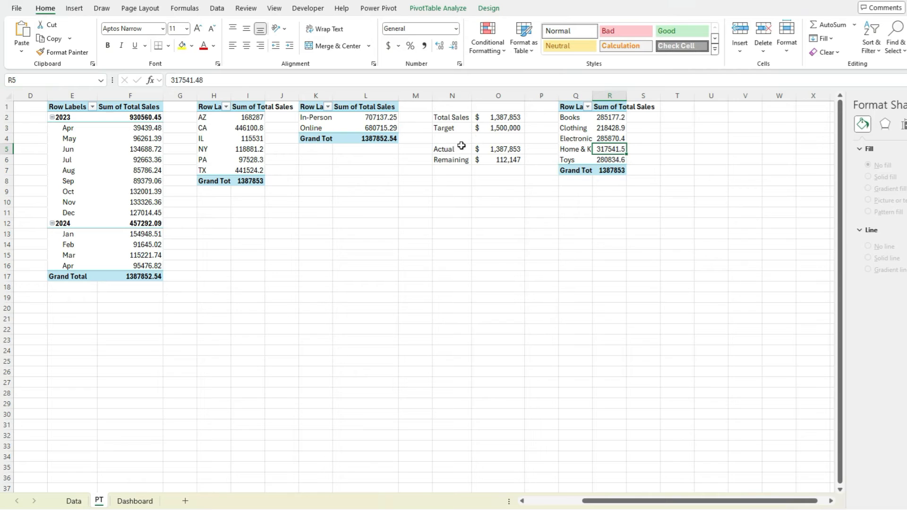
drag(459, 150, 486, 160)
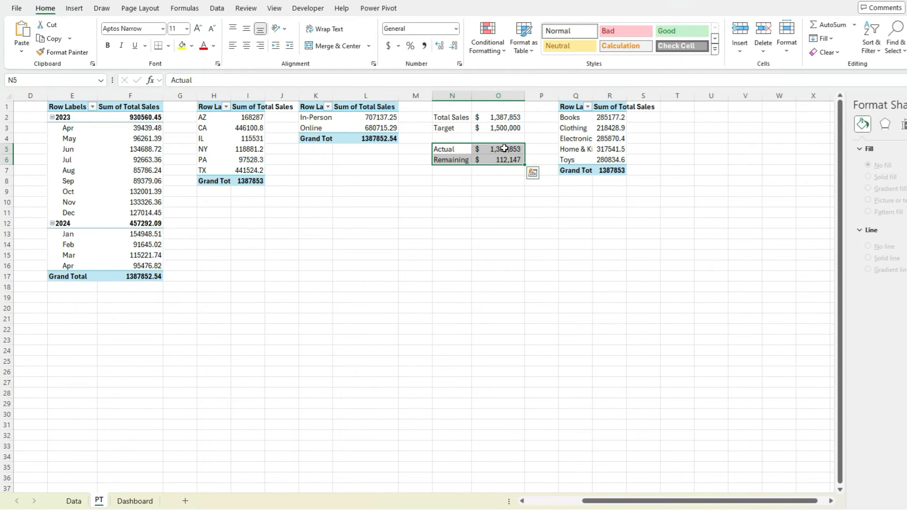
click(74, 8)
click(488, 63)
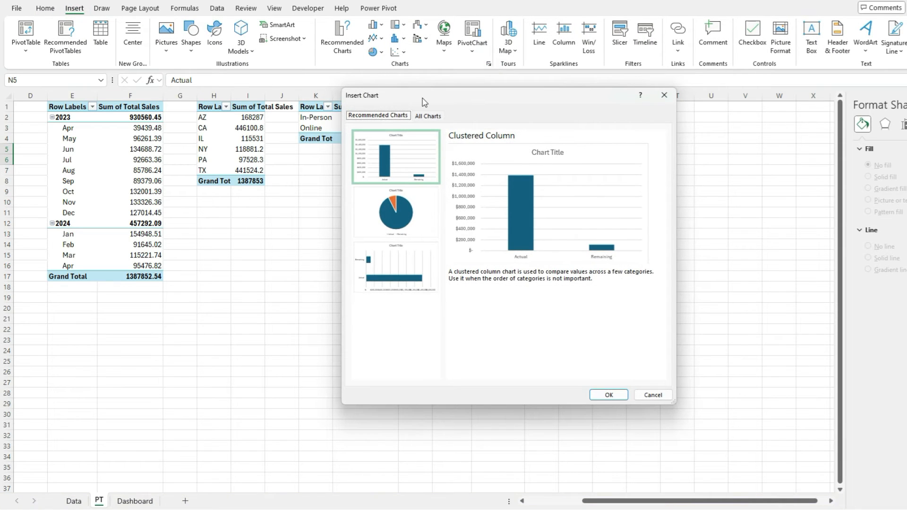
click(430, 116)
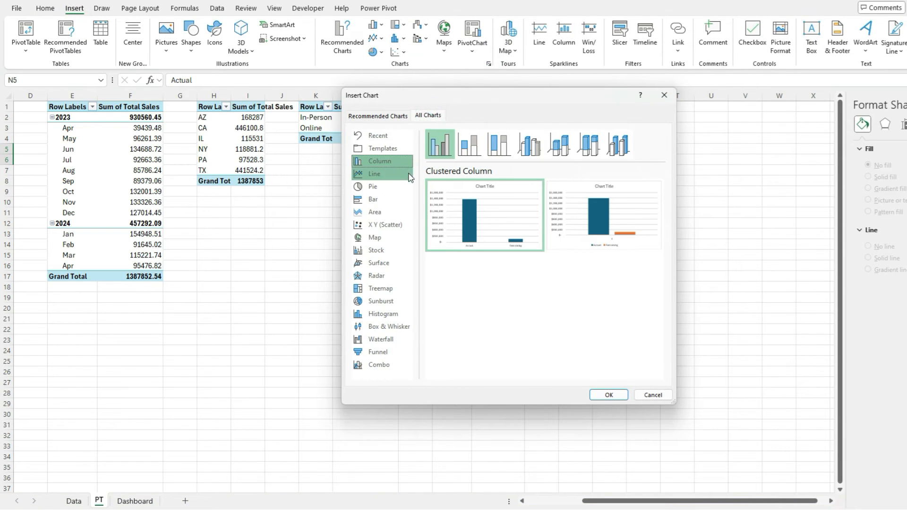
click(401, 186)
click(561, 154)
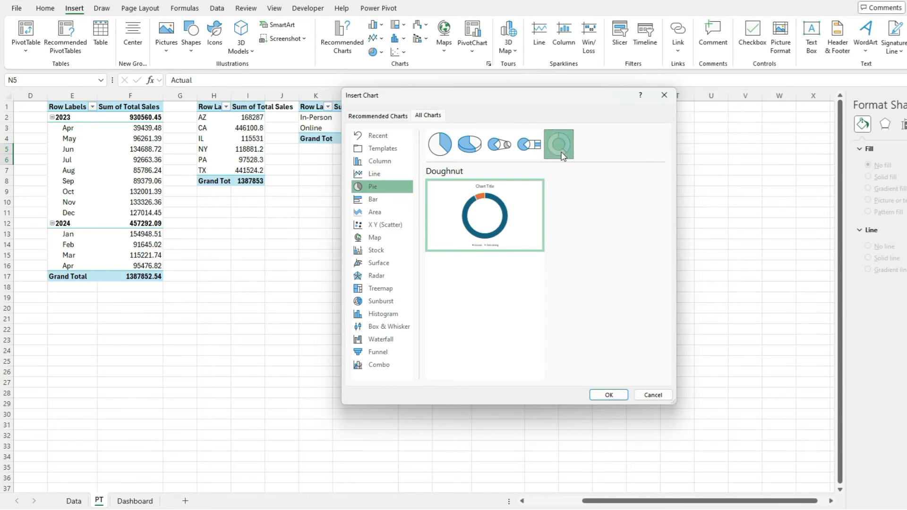
click(608, 395)
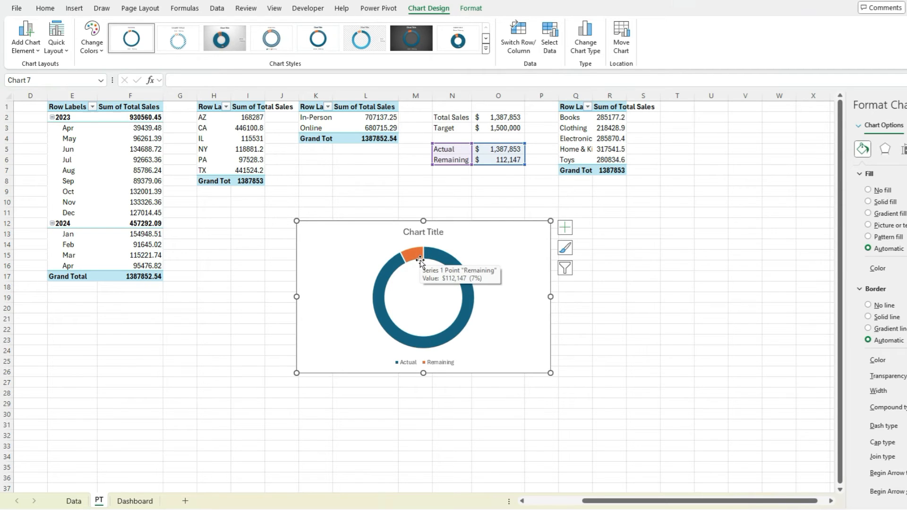
- Delete the legend and the title from the doughnut chart
click(439, 366)
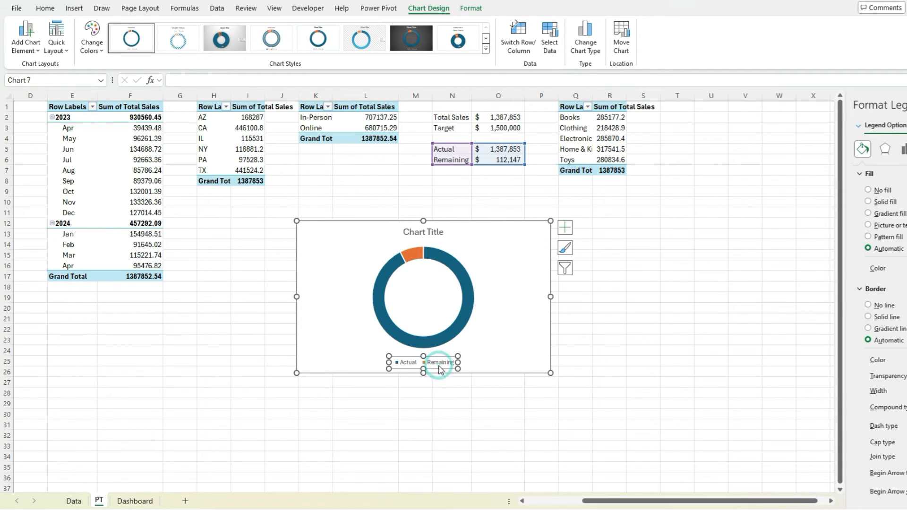
key(Delete)
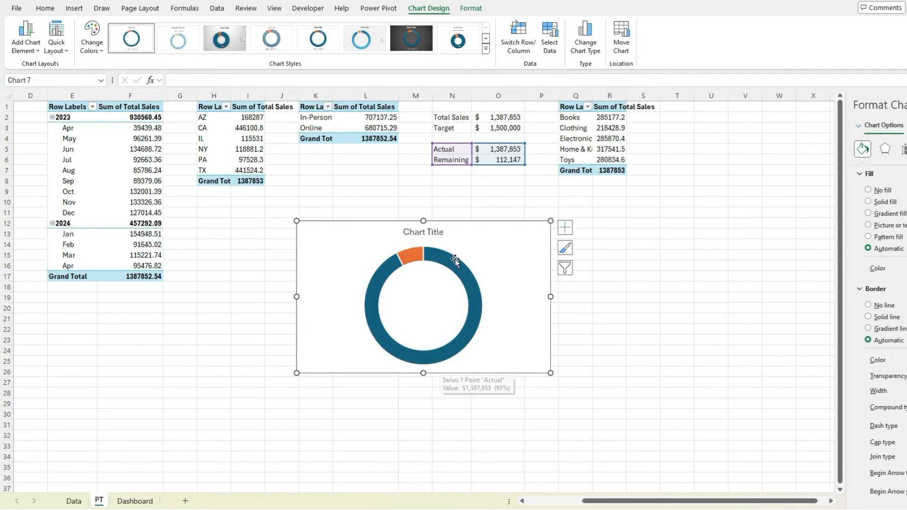
click(439, 234)
click(440, 235)
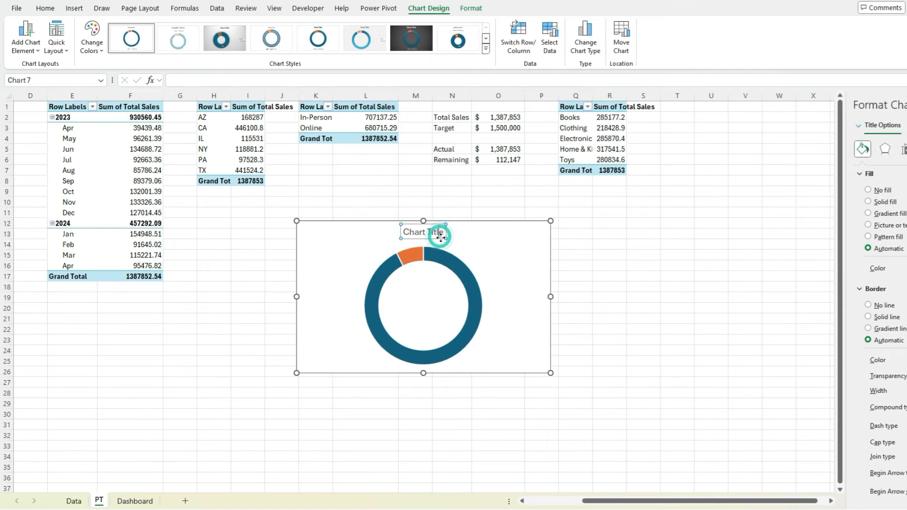
key(Delete)
- Set the doughnut chart's chart area to no fill and no border line
click(495, 237)
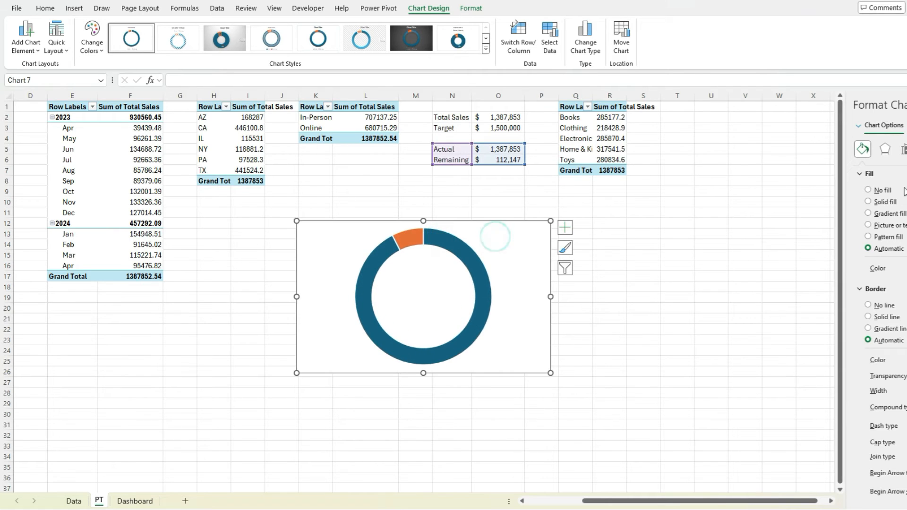
click(882, 189)
click(882, 282)
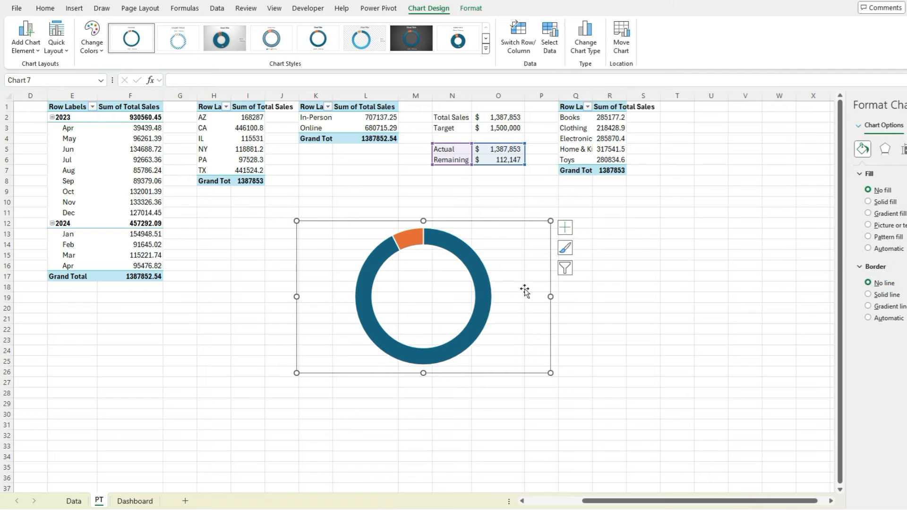
- Transfer the doughnut chart from the PT sheet to the Dashboard sheet and position it in the row of pie charts
click(489, 222)
key(ctrl+x)
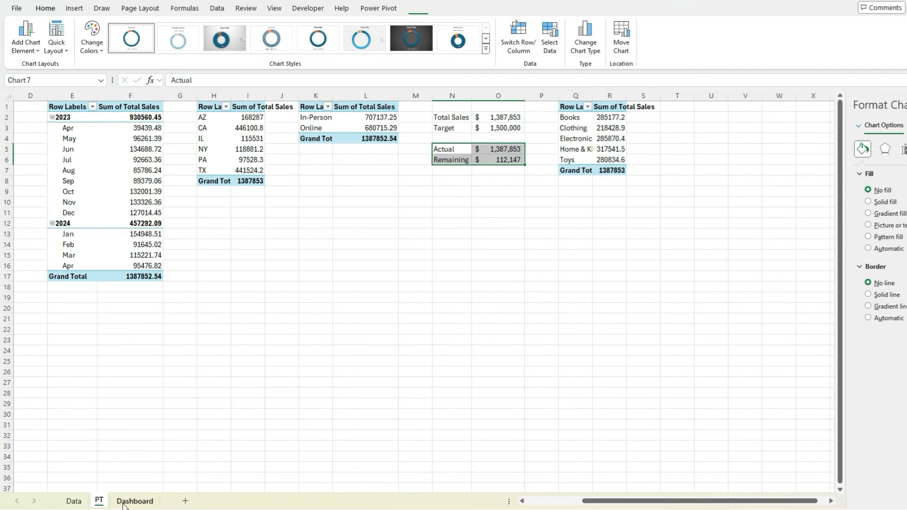
click(135, 501)
click(276, 190)
key(ctrl+v)
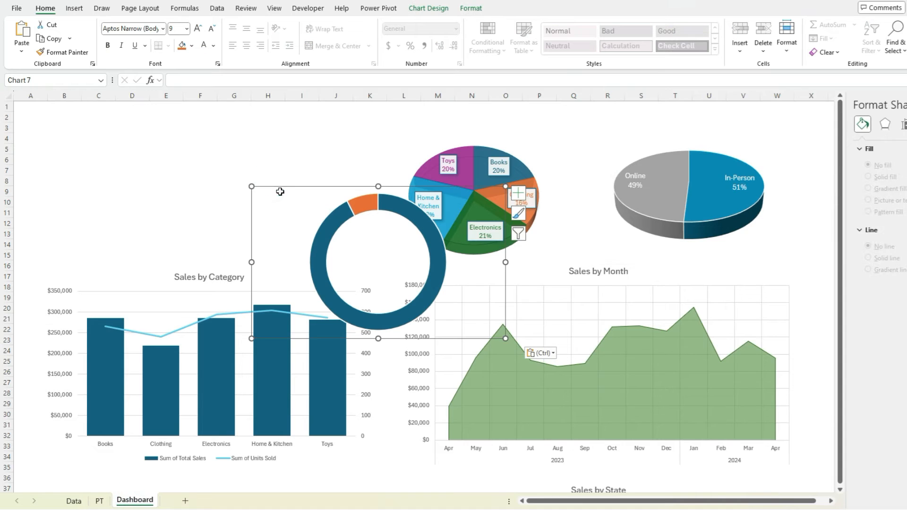
drag(321, 189, 338, 116)
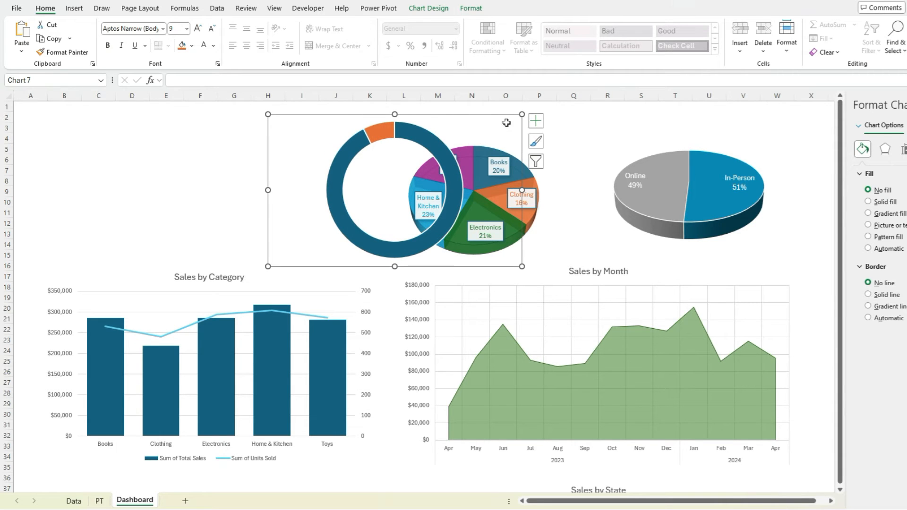
- Move the category pie to the free space above the Sales by Category chart
click(542, 193)
drag(563, 137, 229, 118)
click(776, 148)
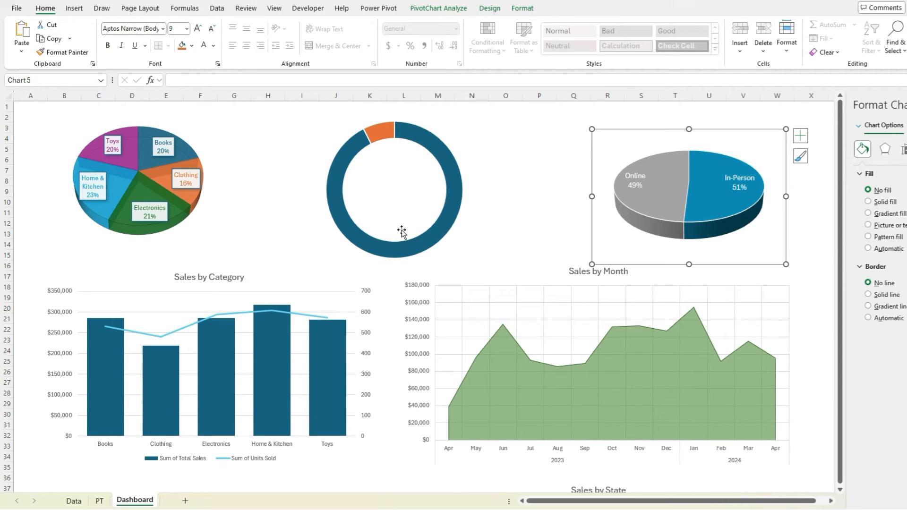
- Recolor the doughnut chart, filling the Actual slice green and the Remaining slice light gray
click(451, 174)
click(453, 176)
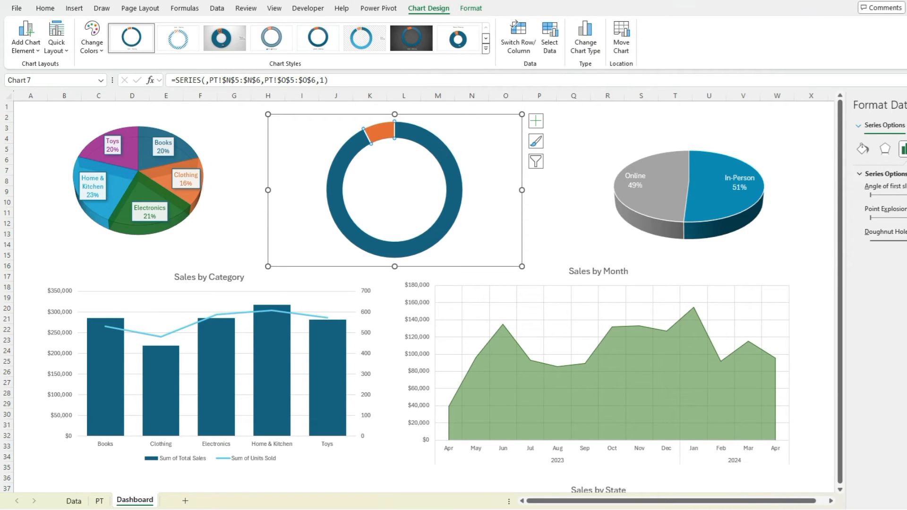
click(862, 149)
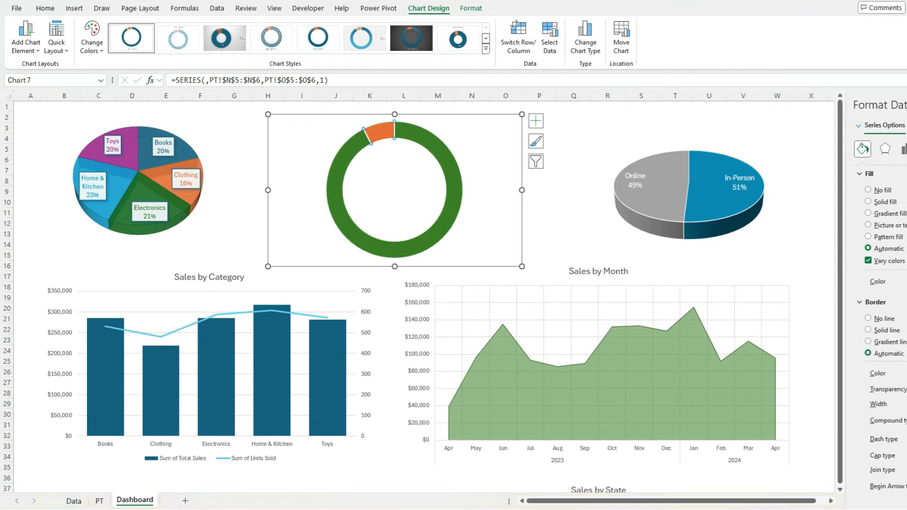
click(581, 214)
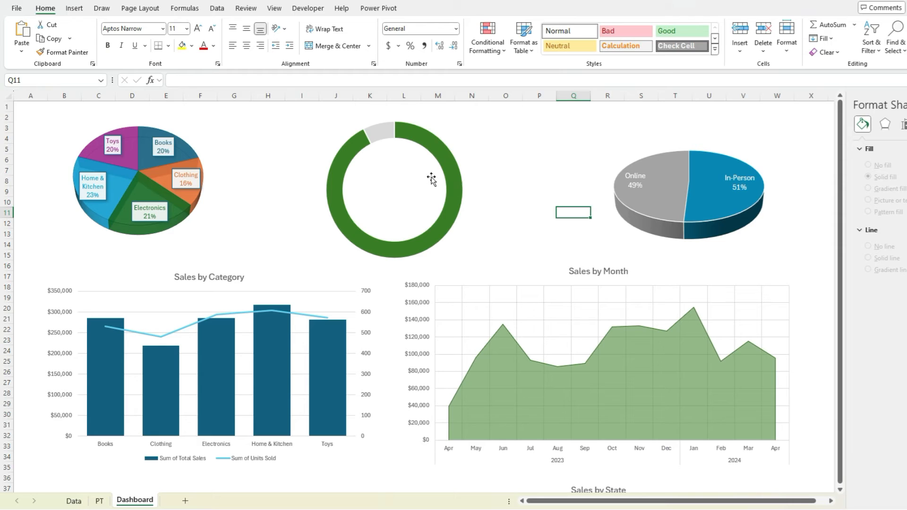
- Reduce the doughnut hole size slightly to thicken the chart's ring
right_click(438, 223)
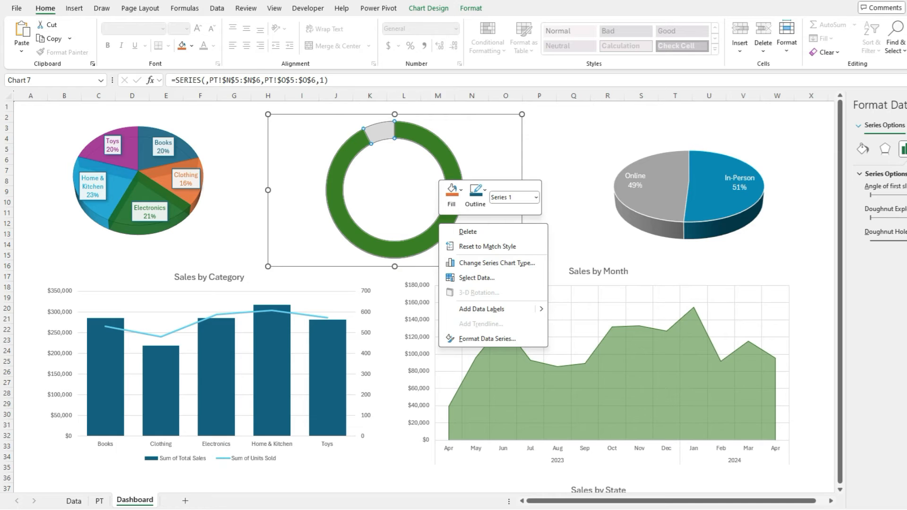
key(Escape)
mouse_move(899, 246)
mouse_down()
mouse_move(886, 241)
mouse_move(906, 242)
mouse_up()
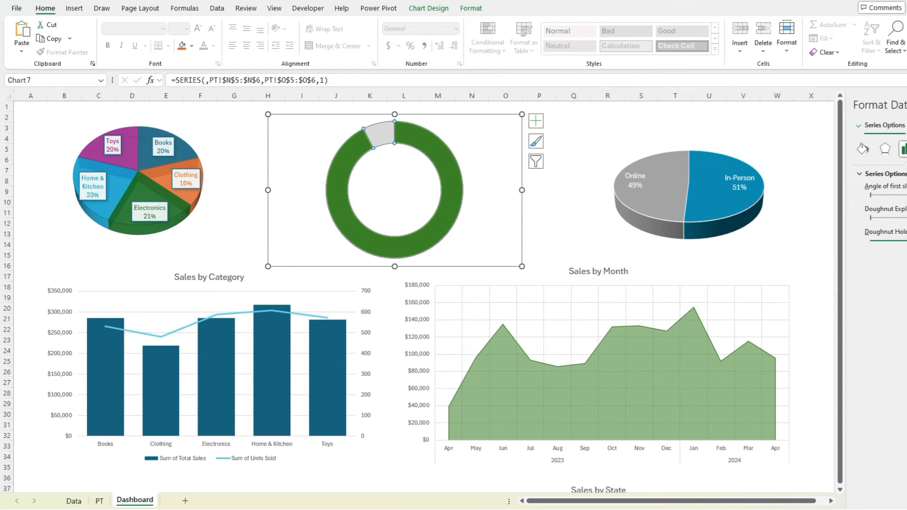
click(566, 149)
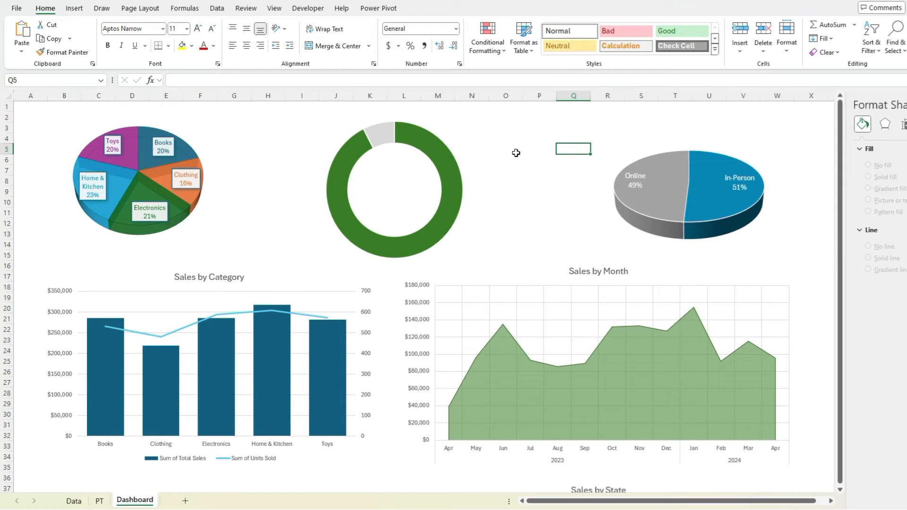
- Insert seven blank rows above row 1 of the dashboard
drag(7, 106, 6, 171)
right_click(6, 172)
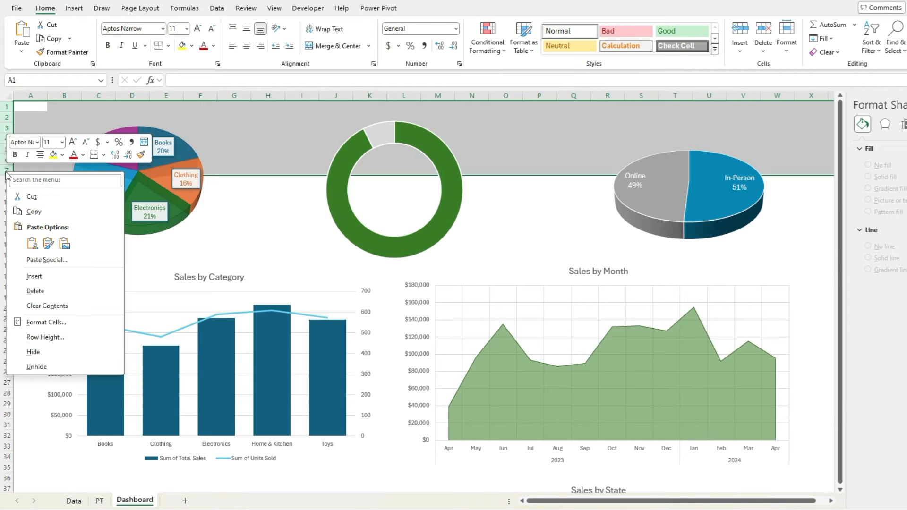
click(47, 275)
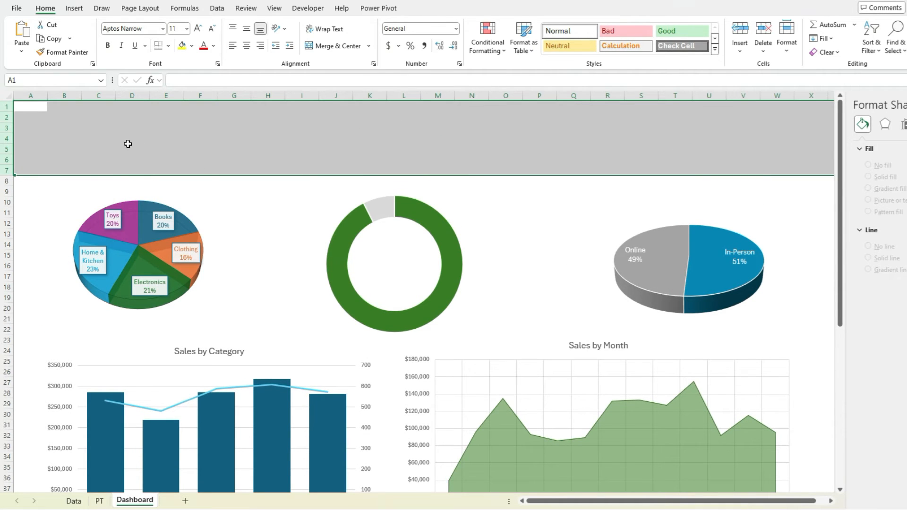
- Raise the doughnut chart slightly and draw a text box inside the upper half of its hole
click(465, 204)
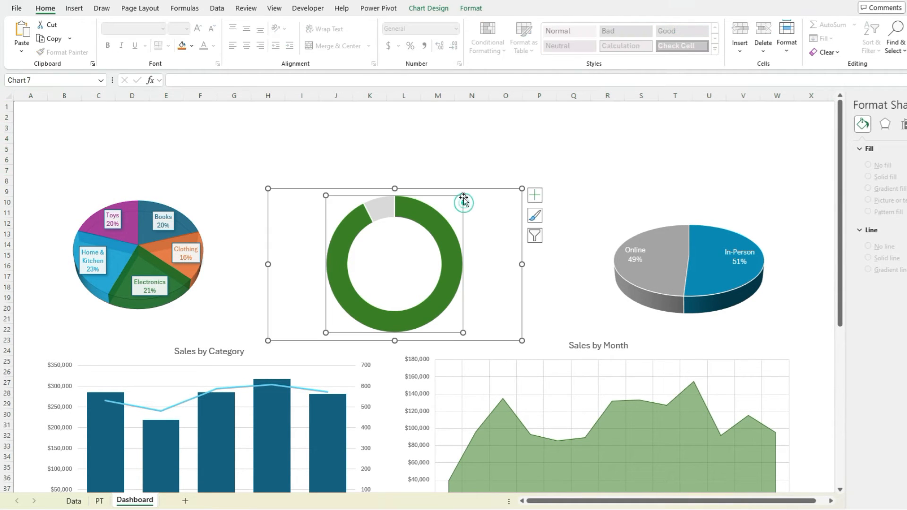
drag(473, 189, 475, 175)
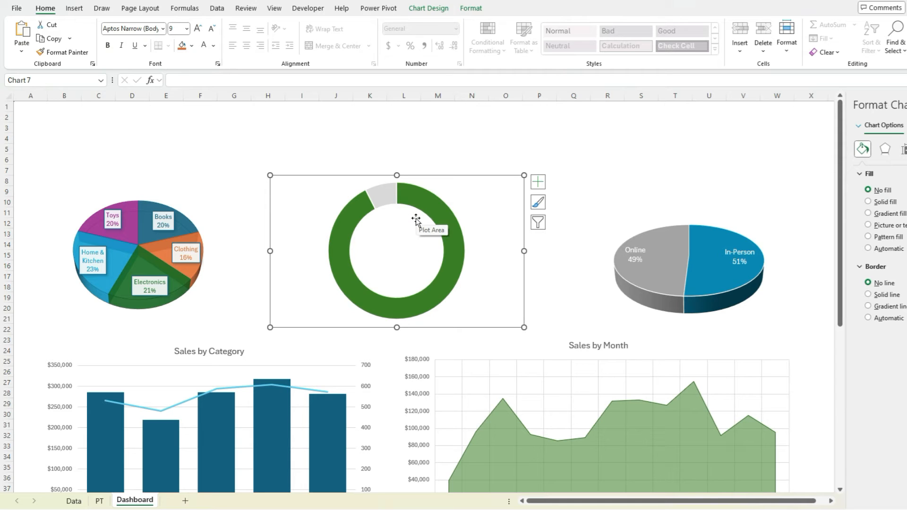
click(77, 8)
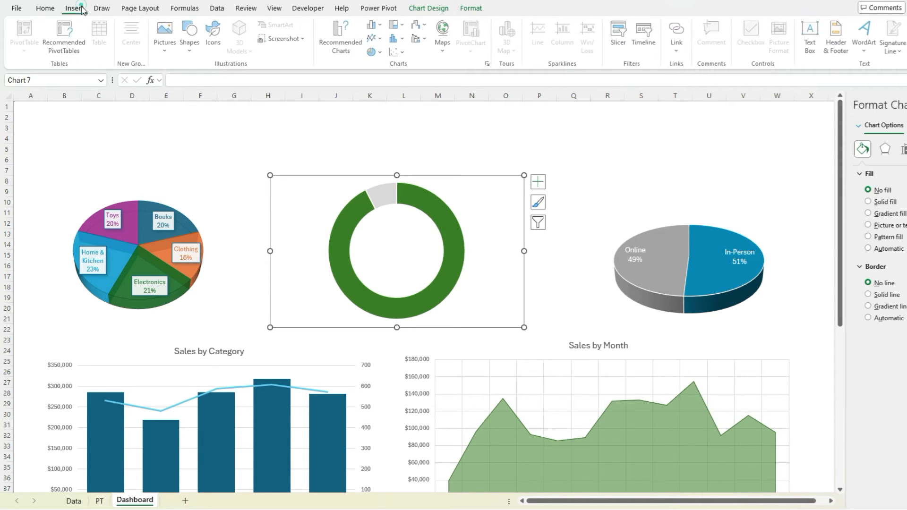
click(811, 35)
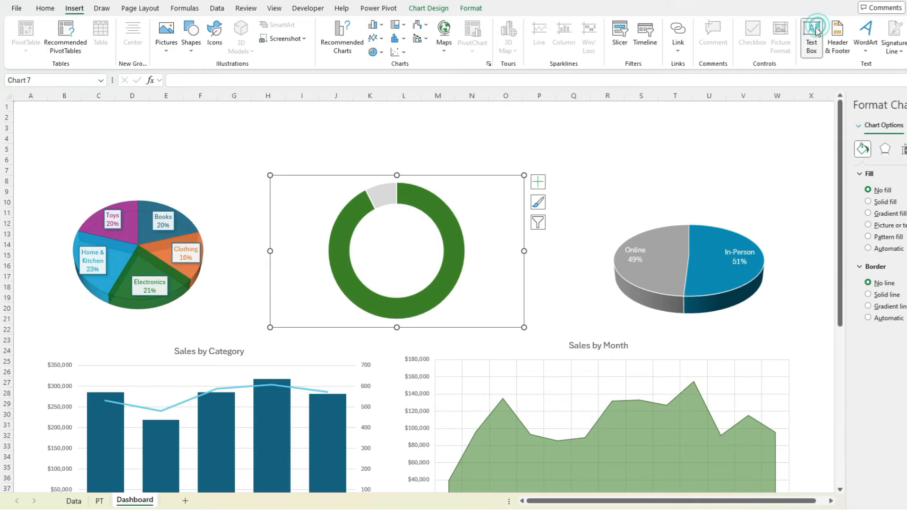
drag(359, 220, 434, 247)
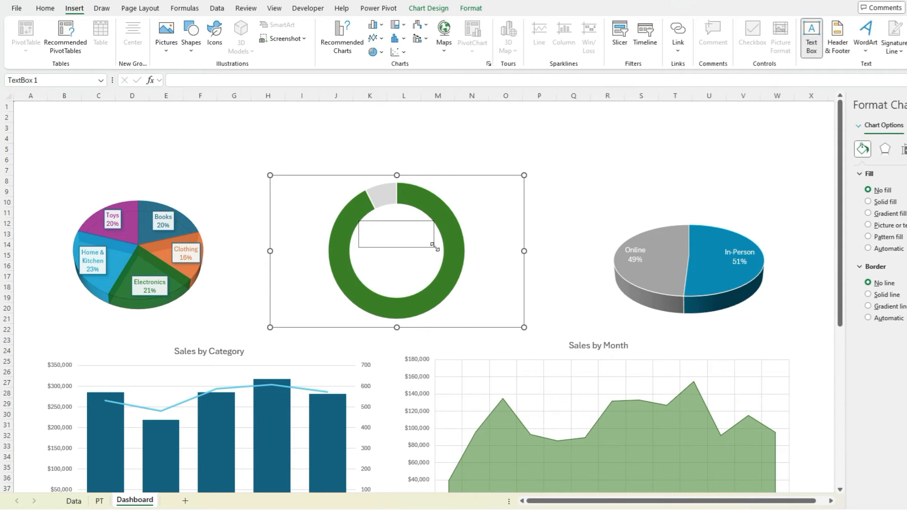
- Link the text box in the doughnut's hole to the Actual sales value in cell O5 of the PT sheet
click(209, 84)
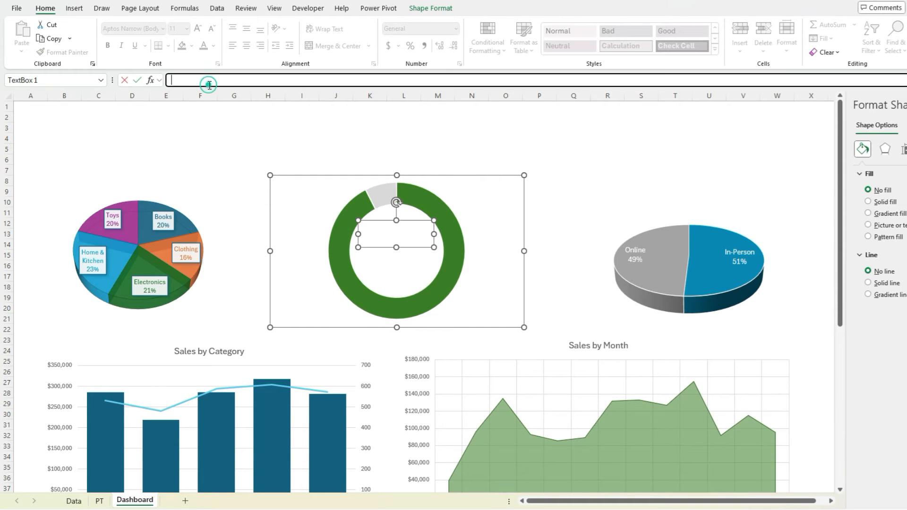
text(=)
click(100, 501)
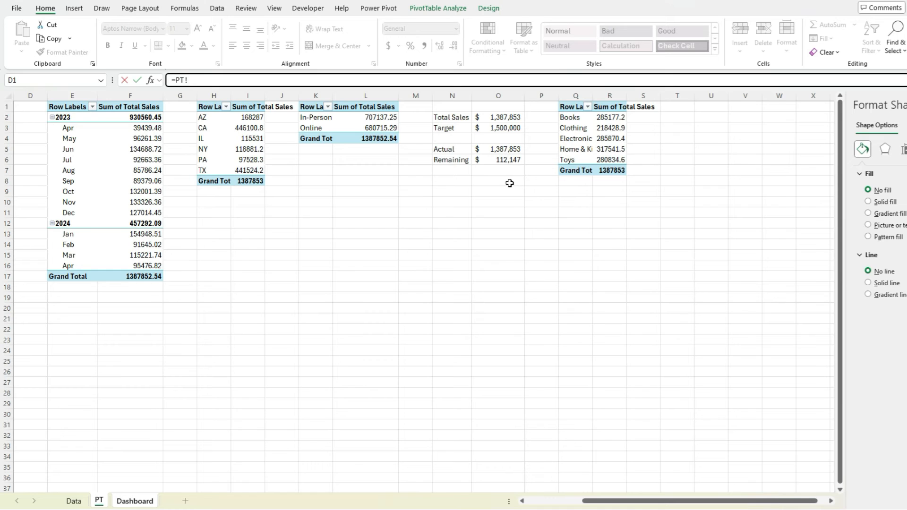
click(503, 150)
key(Return)
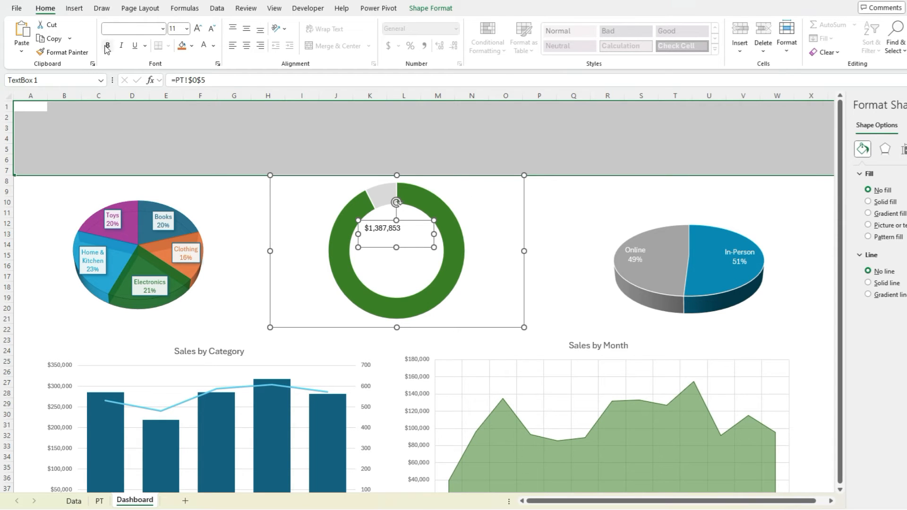
- Set the sales amount's font size to 18 and enlarge its text box to fit
click(198, 30)
click(198, 29)
click(198, 30)
click(199, 29)
click(199, 29)
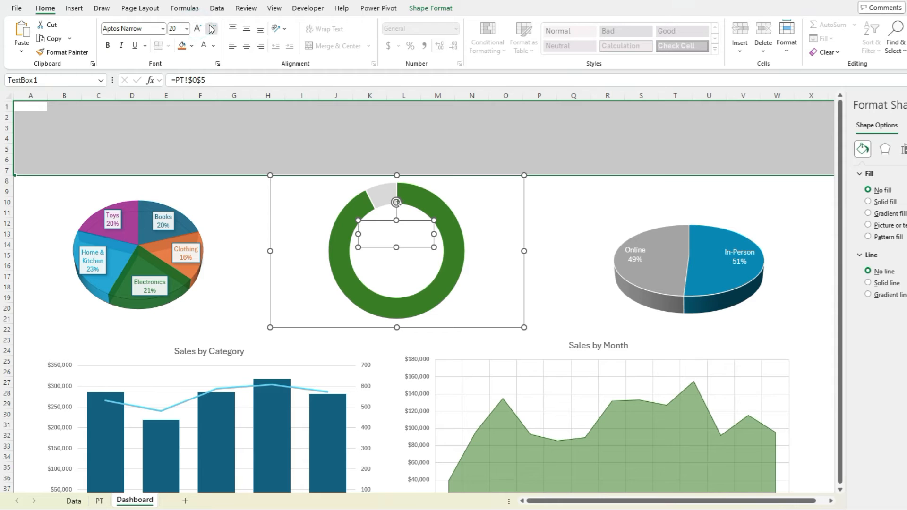
click(211, 28)
drag(434, 246, 443, 253)
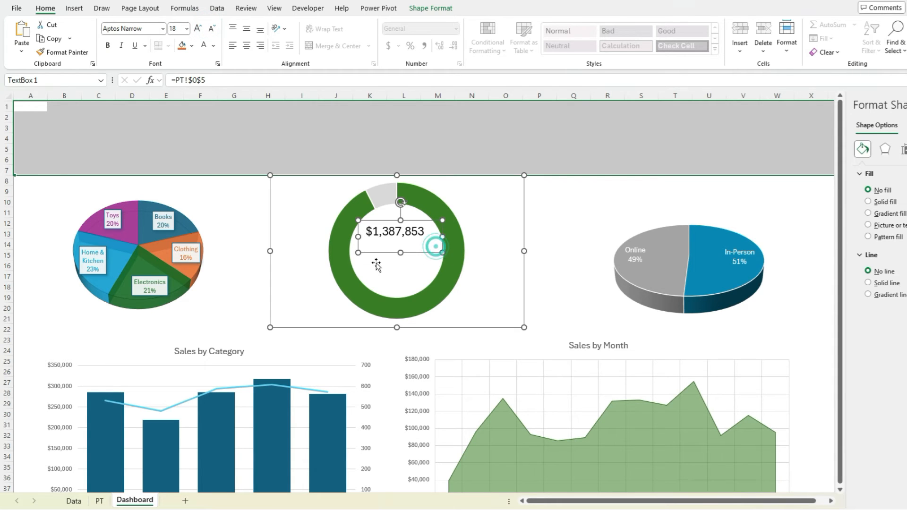
- Make the sales amount bold at font size 20 and shift its text box lower in the doughnut's hole
click(357, 253)
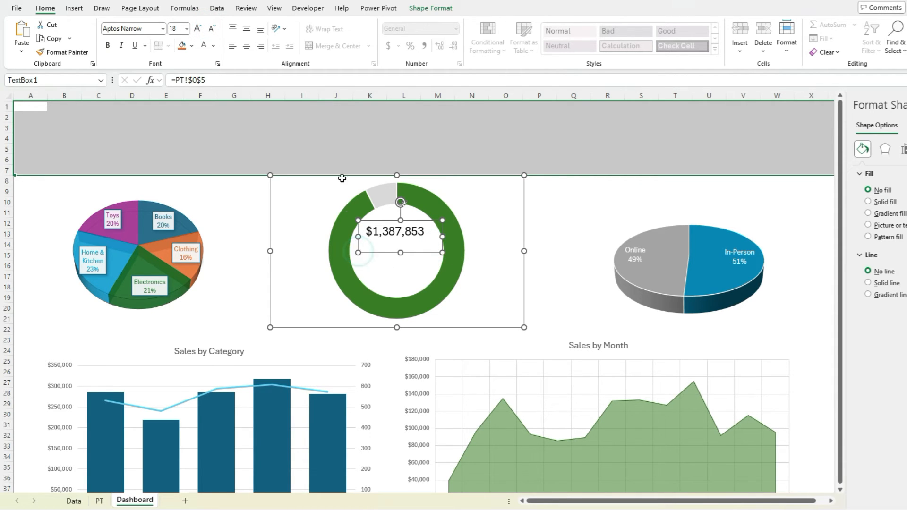
click(107, 45)
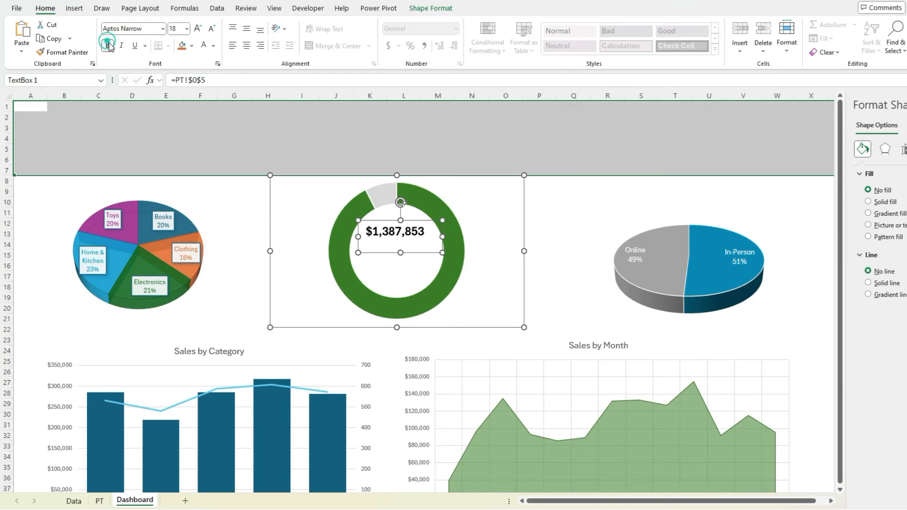
click(198, 29)
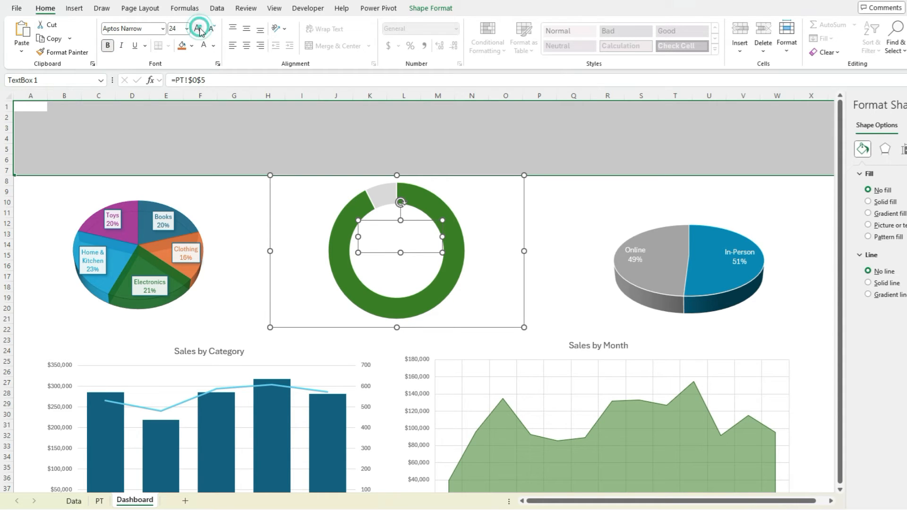
click(432, 223)
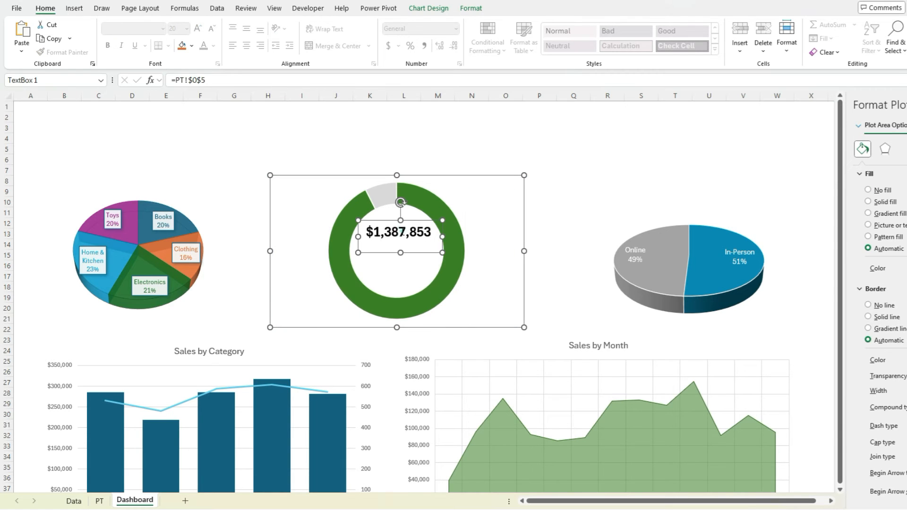
click(415, 224)
click(415, 224)
drag(415, 224, 410, 233)
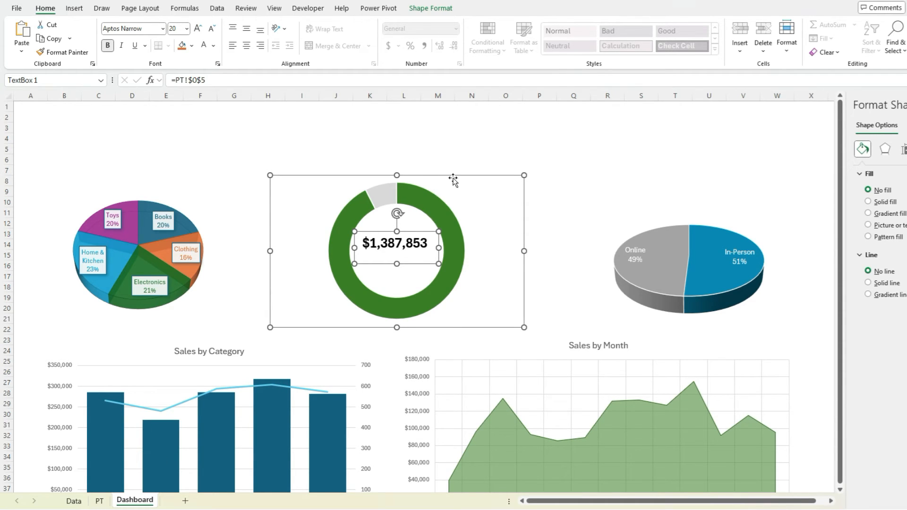
- On the PT sheet, enter =O5/O3 in cell O8 to divide Actual by Target, and format it as a percentage
click(105, 502)
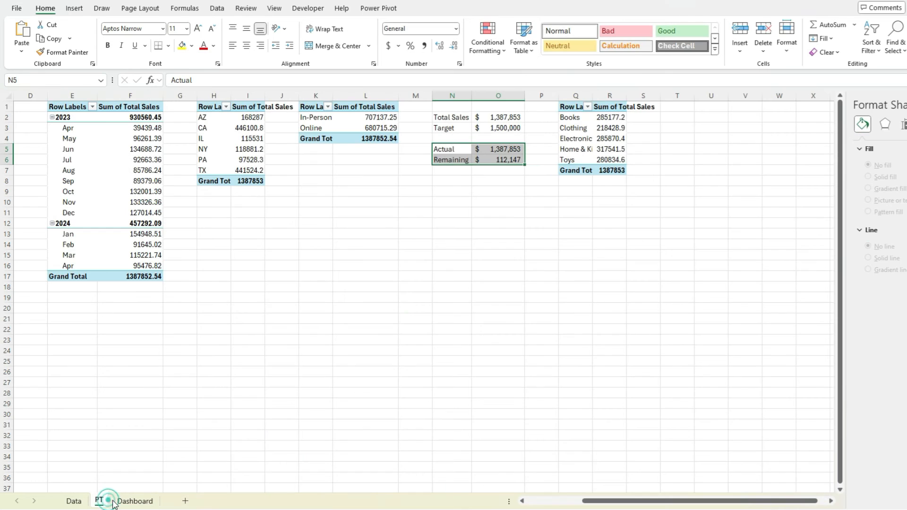
click(494, 176)
text(=)
click(491, 149)
text(/)
click(501, 128)
key(ctrl+Return)
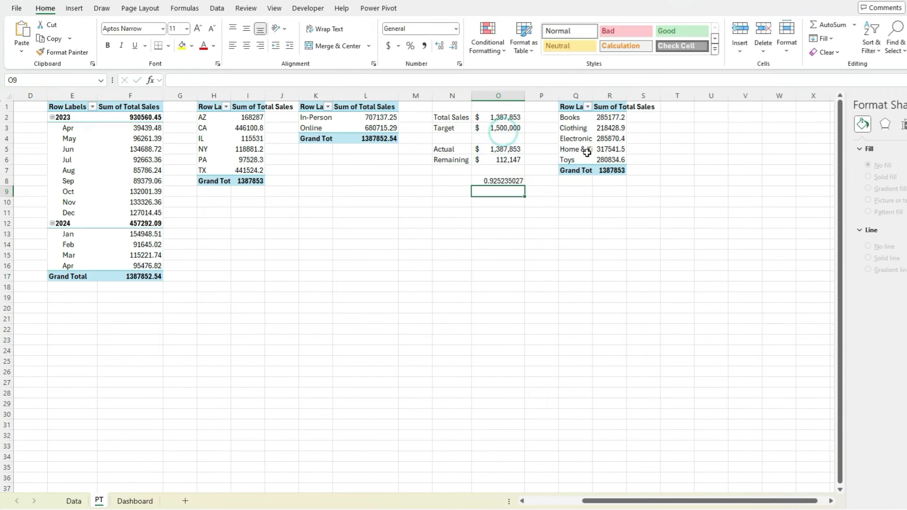
click(410, 46)
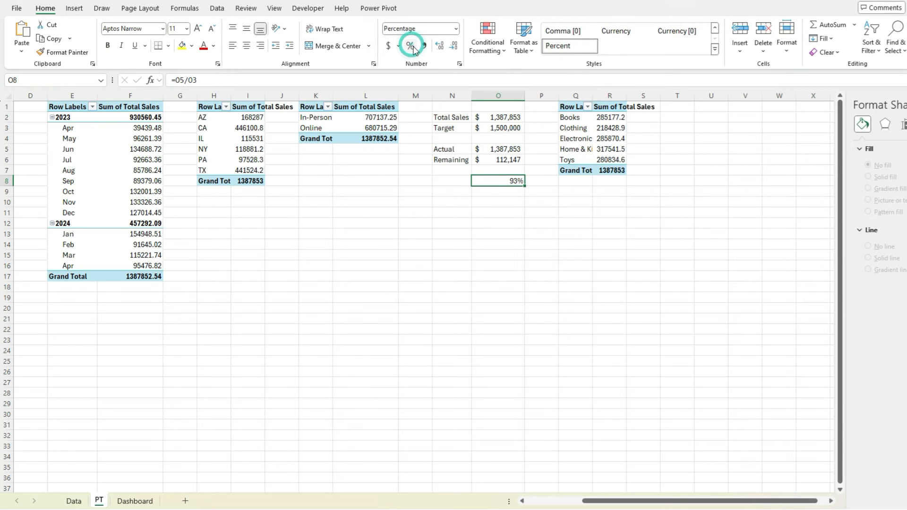
- Draw a second text box below the sales amount on the Dashboard sheet and link it to cell O8 of the PT sheet
click(135, 501)
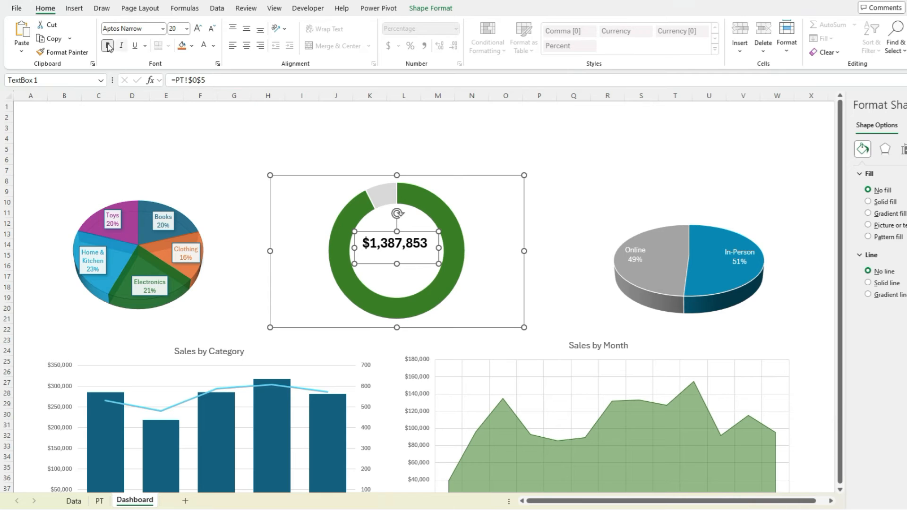
click(74, 9)
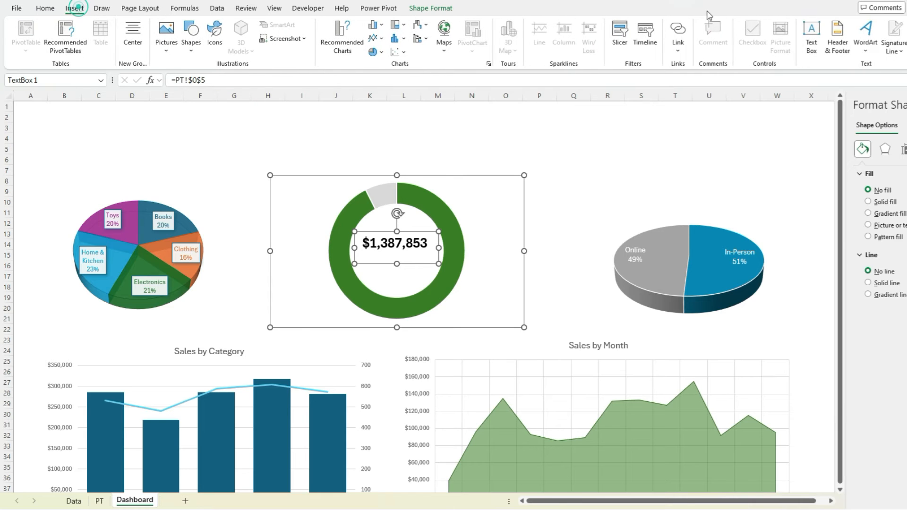
click(811, 35)
drag(371, 256, 418, 280)
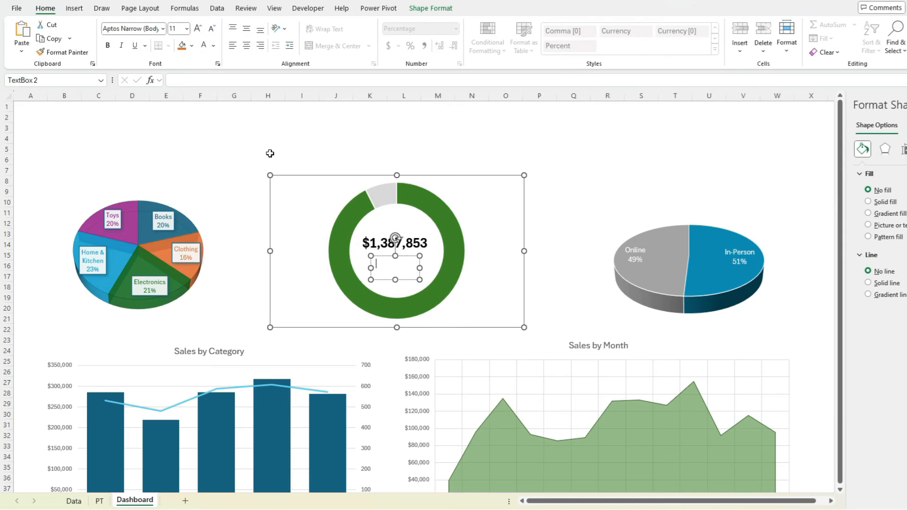
click(224, 80)
text(=)
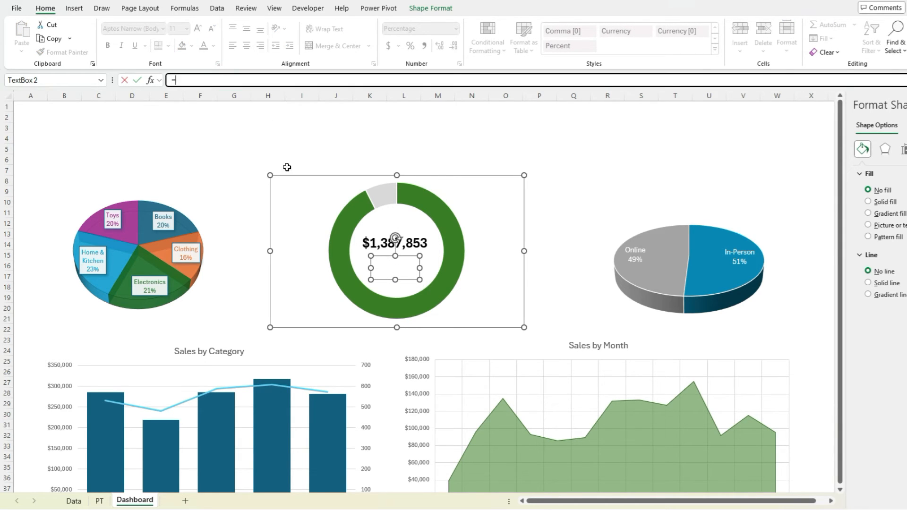
click(97, 502)
click(504, 179)
key(Return)
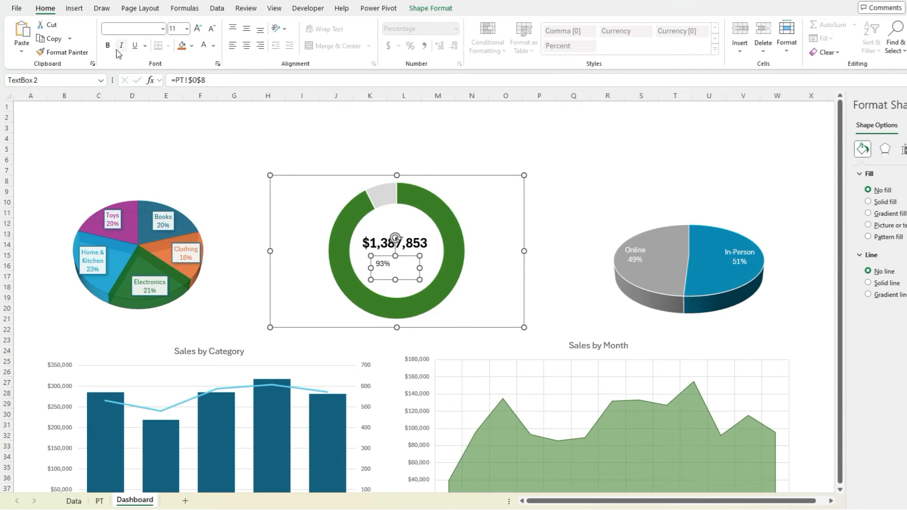
- Format the percentage text at font size 18, centered, in regular style without bold or italic
click(383, 261)
click(383, 260)
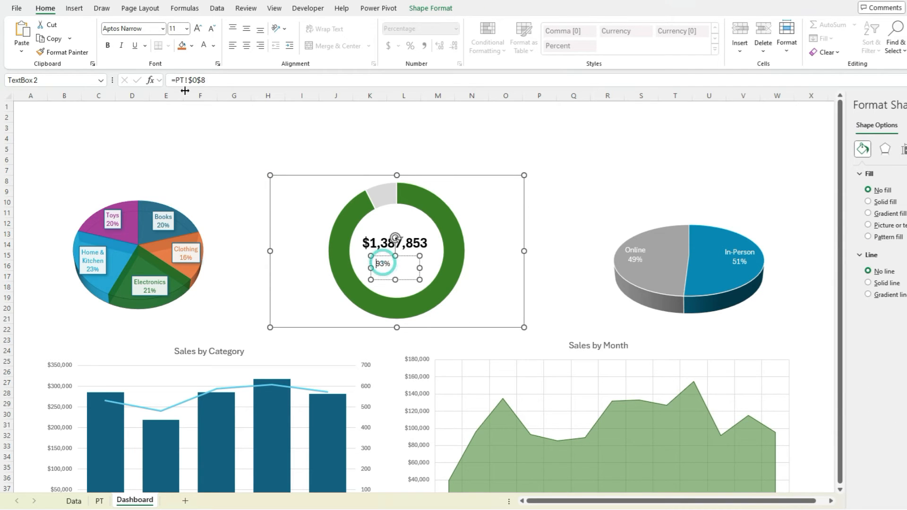
click(110, 47)
click(119, 46)
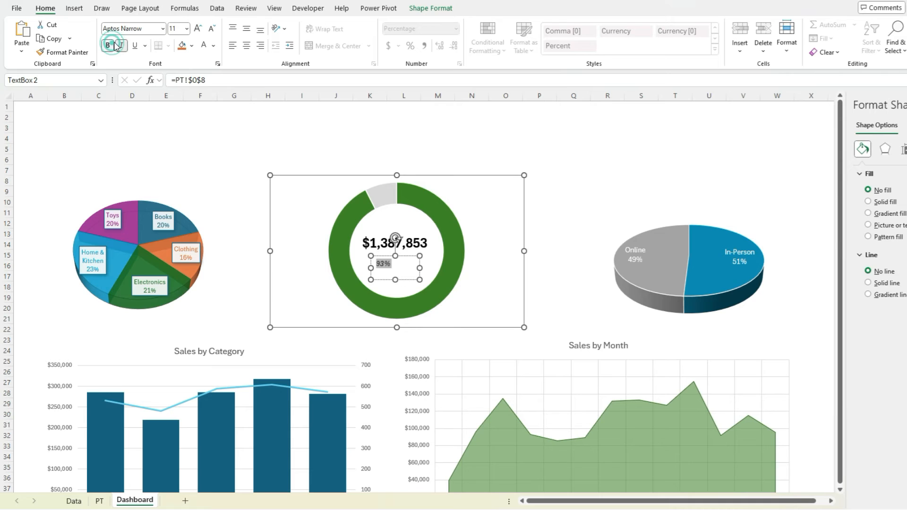
click(198, 30)
click(198, 29)
click(198, 30)
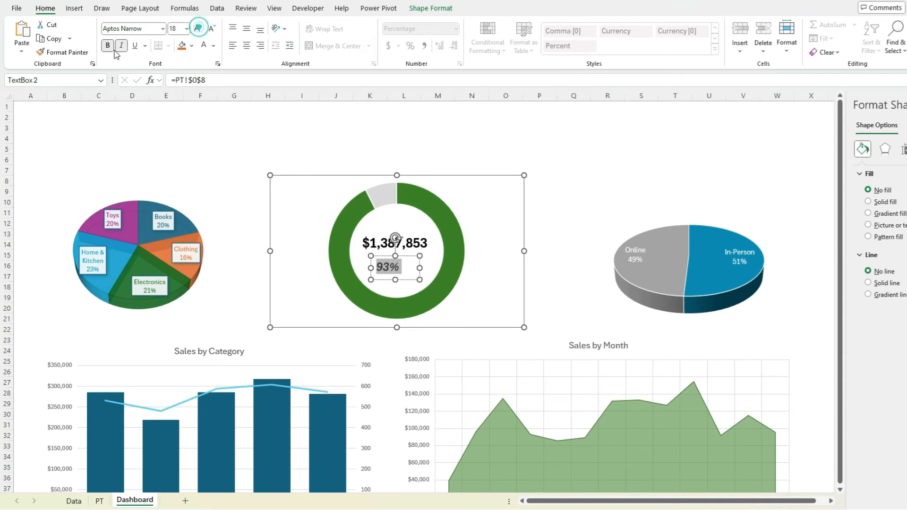
click(121, 46)
click(246, 46)
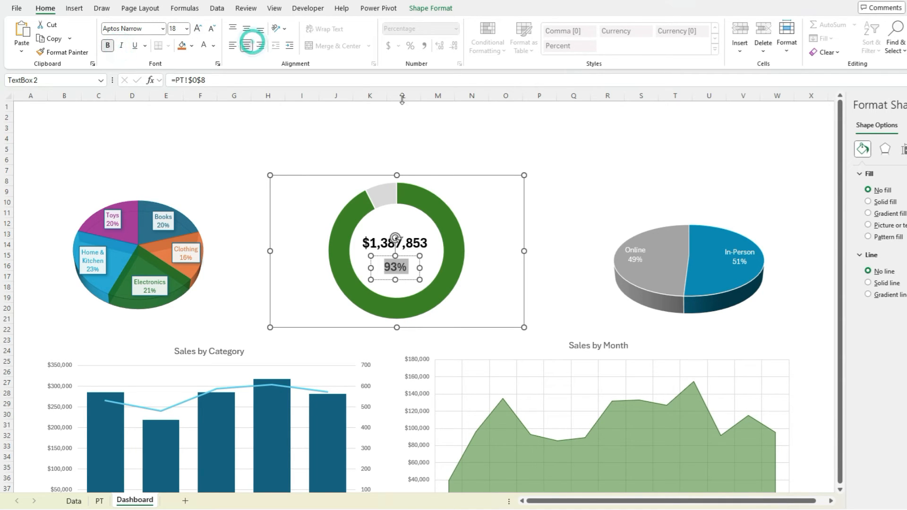
click(108, 46)
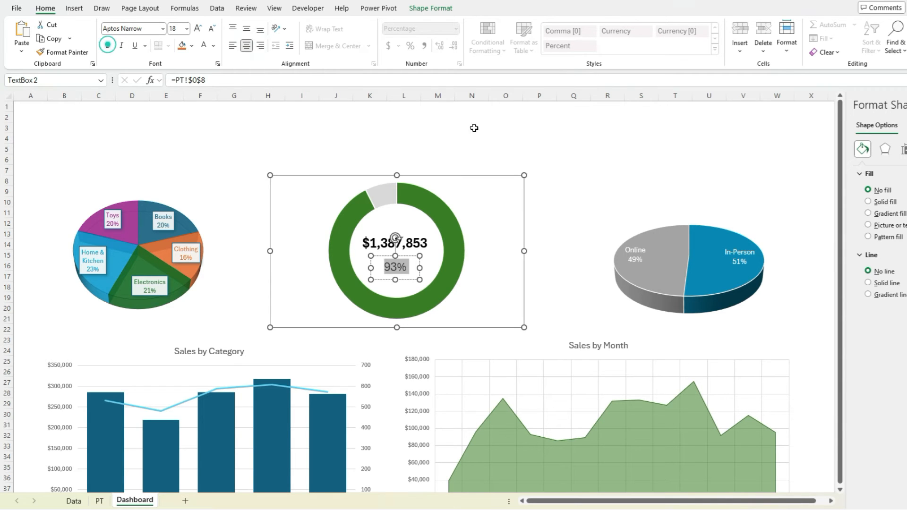
- Reposition the percentage and sales amount text boxes so they sit close together and centered in the doughnut's hole
click(573, 296)
click(396, 269)
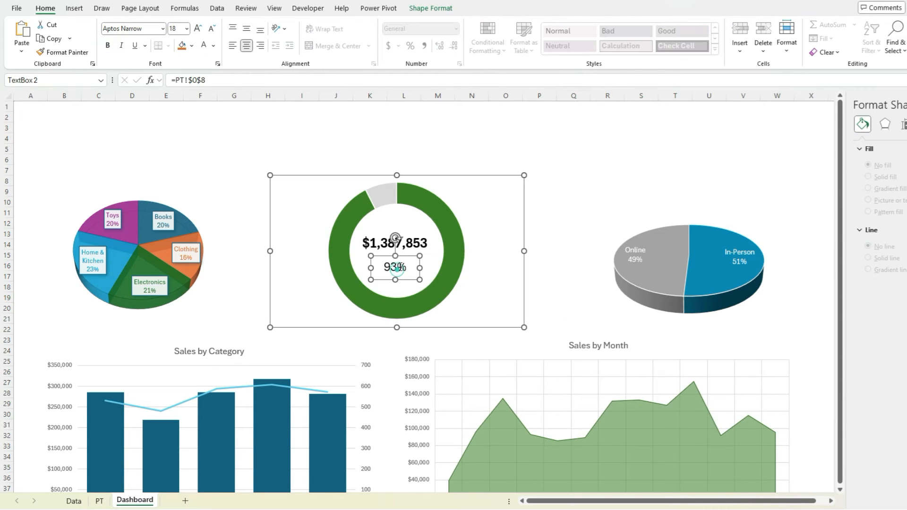
drag(406, 255, 426, 241)
click(423, 238)
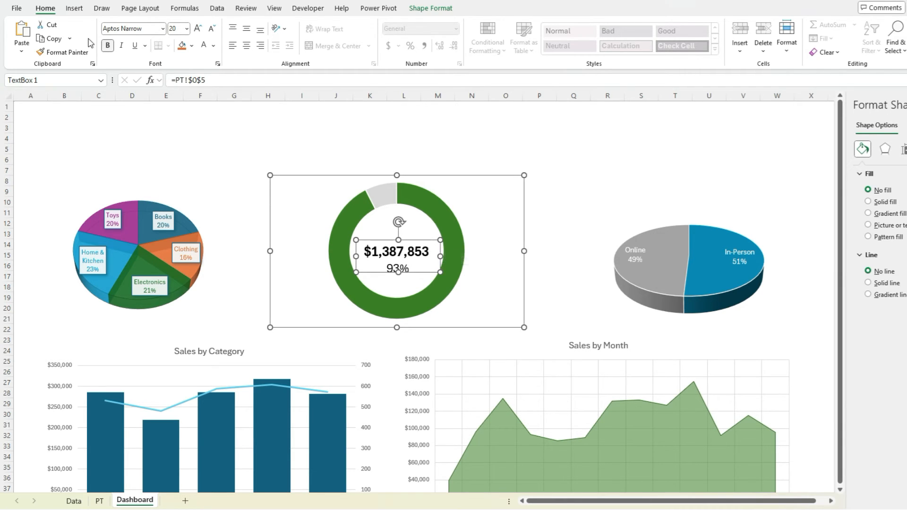
- Draw a text box above the sales amount containing TOTAL SALES in bold
click(82, 13)
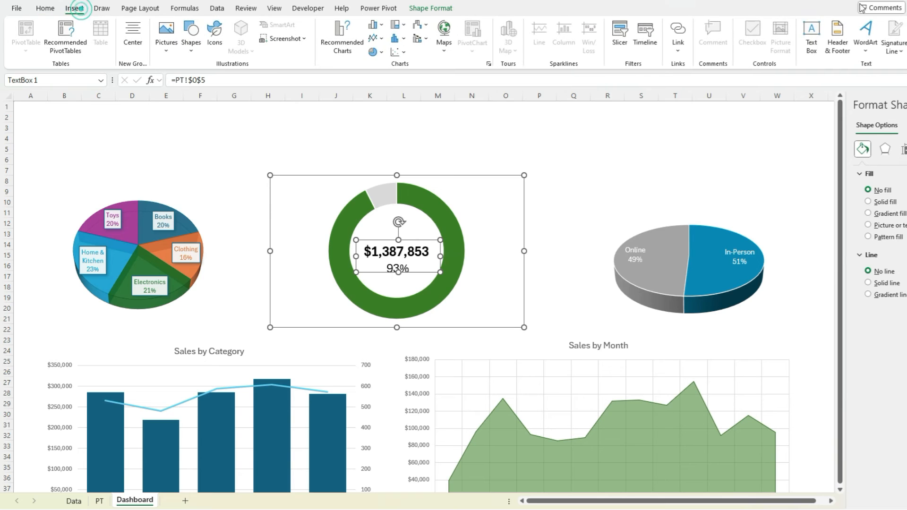
click(812, 38)
drag(359, 216, 444, 235)
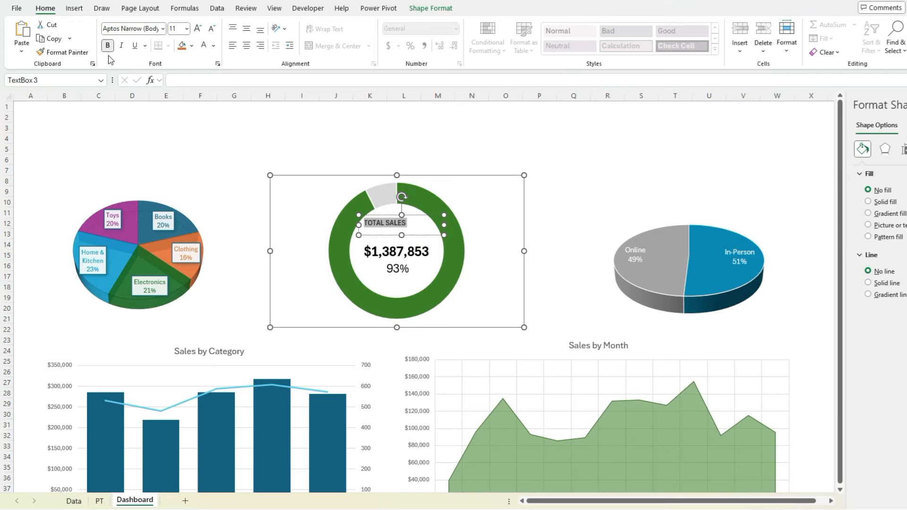
- Set the TOTAL SALES label's font size to 20 and place it directly above the sales amount
click(197, 30)
click(198, 30)
click(198, 30)
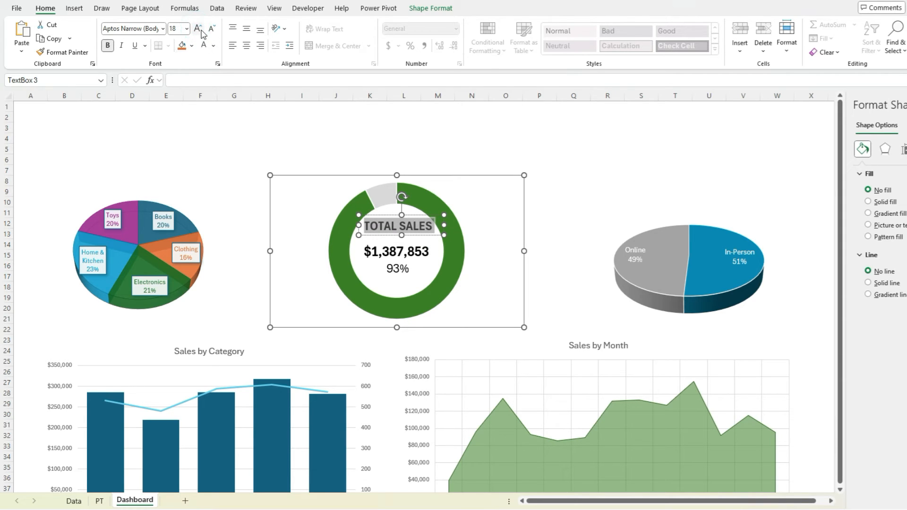
click(198, 30)
drag(444, 225, 422, 226)
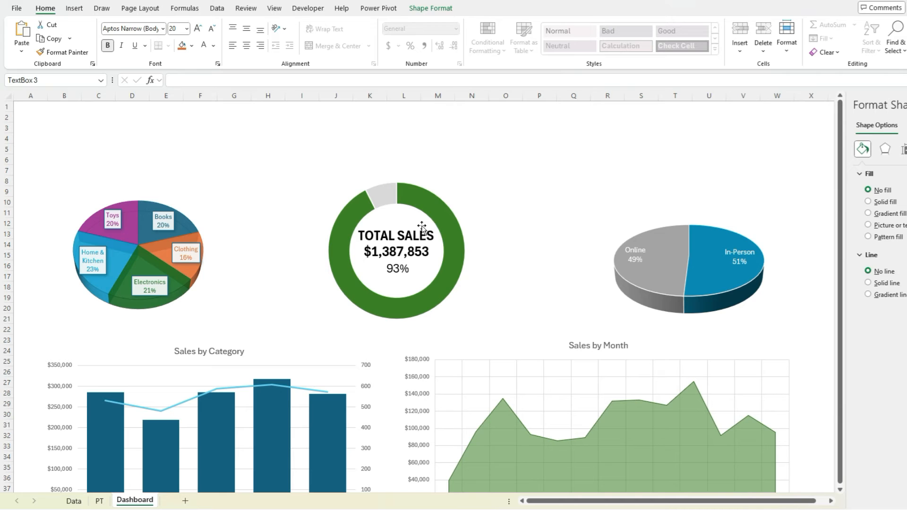
- Move the doughnut chart with its text boxes slightly up and to the right
click(449, 196)
drag(459, 172, 465, 170)
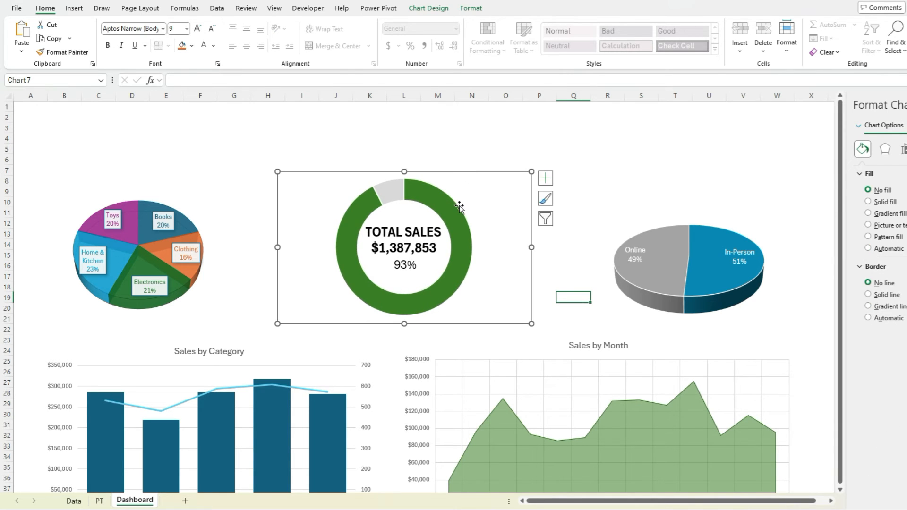
click(425, 248)
drag(434, 266, 434, 268)
click(505, 177)
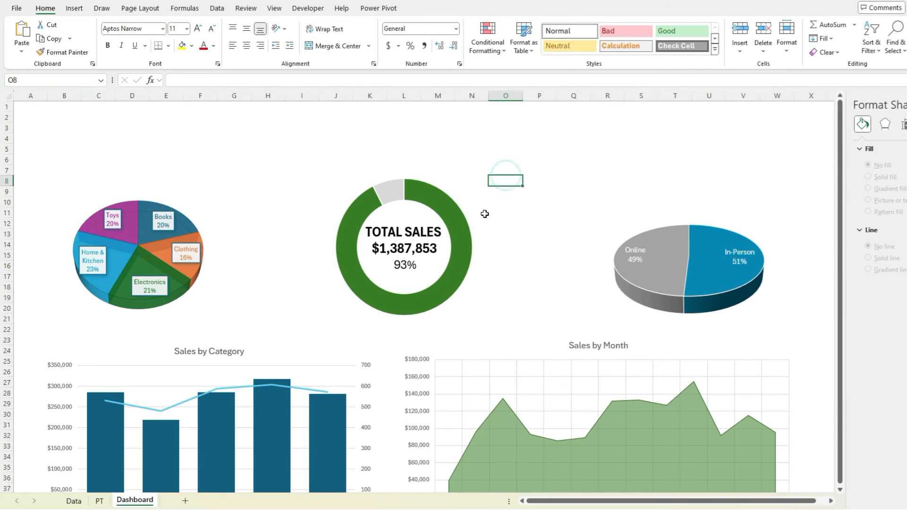
- Remove the bold from the sales amount and nudge the doughnut chart slightly down and to the right
click(420, 247)
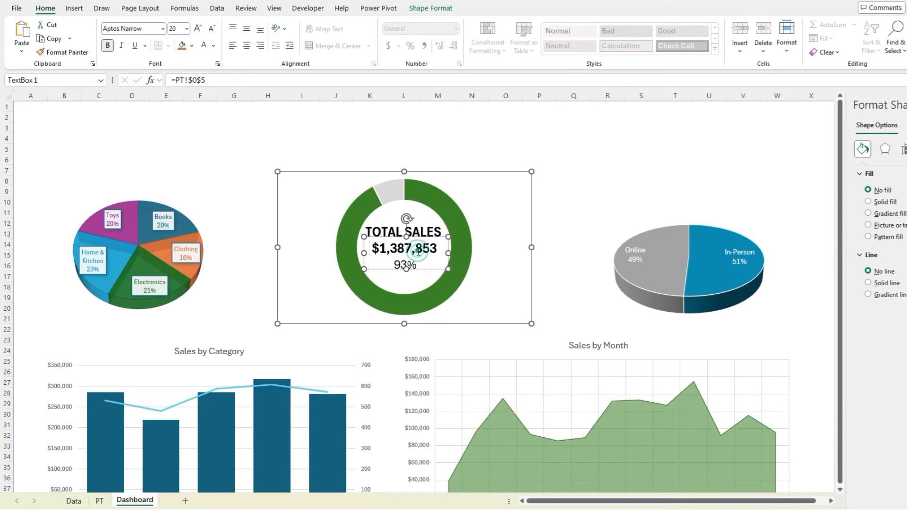
double_click(417, 249)
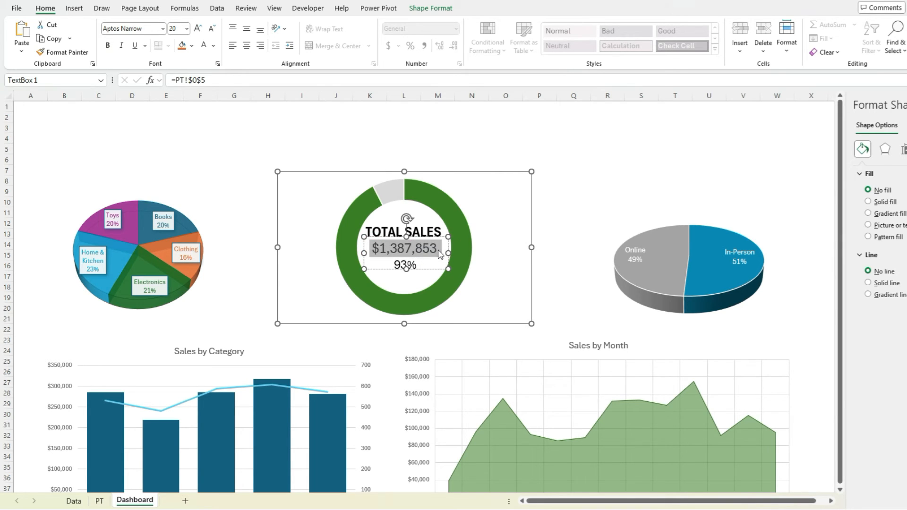
click(506, 213)
click(481, 185)
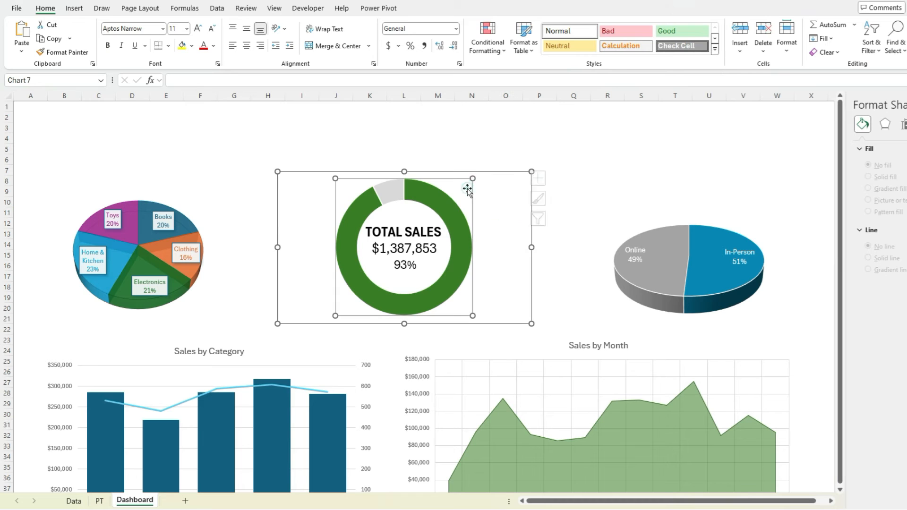
mouse_move(482, 172)
mouse_down()
mouse_move(538, 170)
mouse_move(487, 175)
mouse_up()
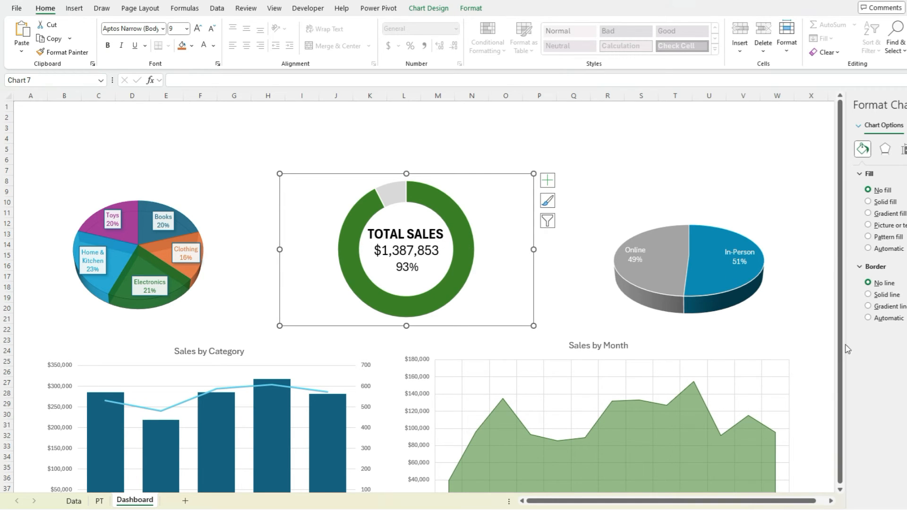
- Enlarge the doughnut chart slightly, then enlarge the product category pie in the space above the Sales by Category chart
click(821, 345)
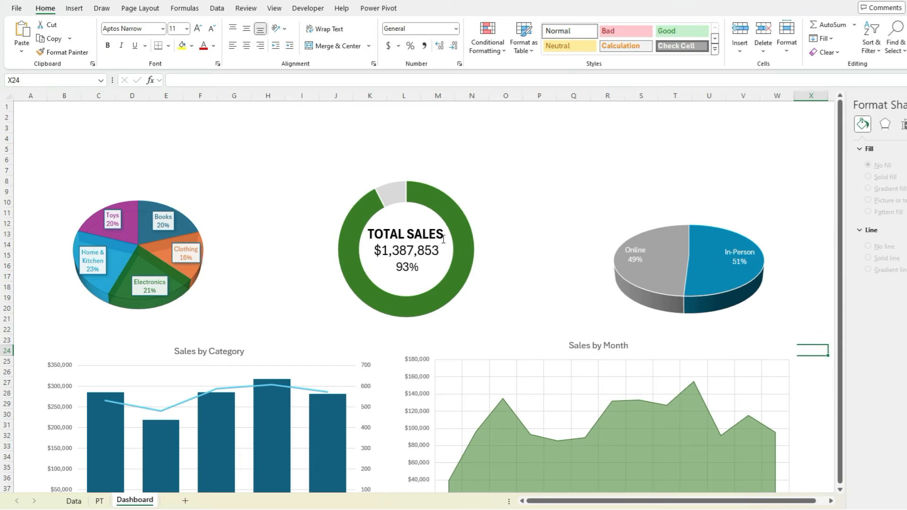
click(459, 188)
drag(533, 174, 490, 175)
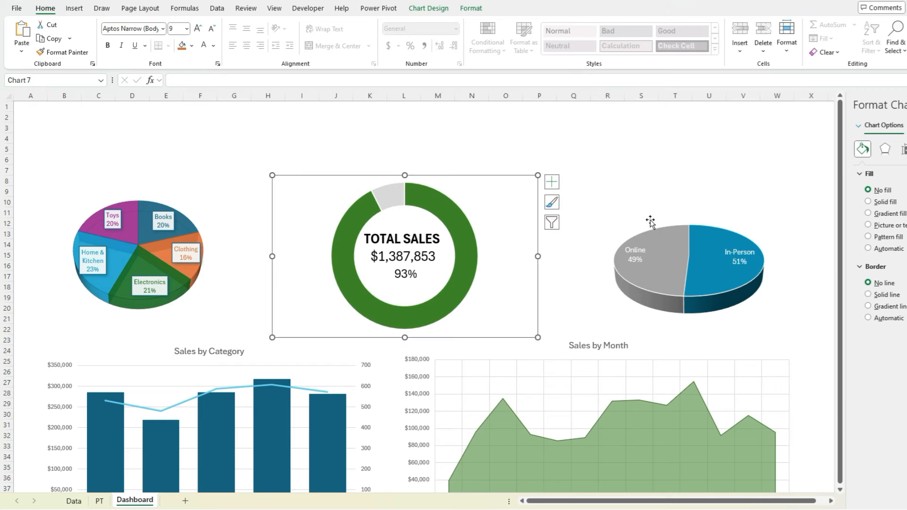
click(165, 201)
drag(250, 194, 289, 182)
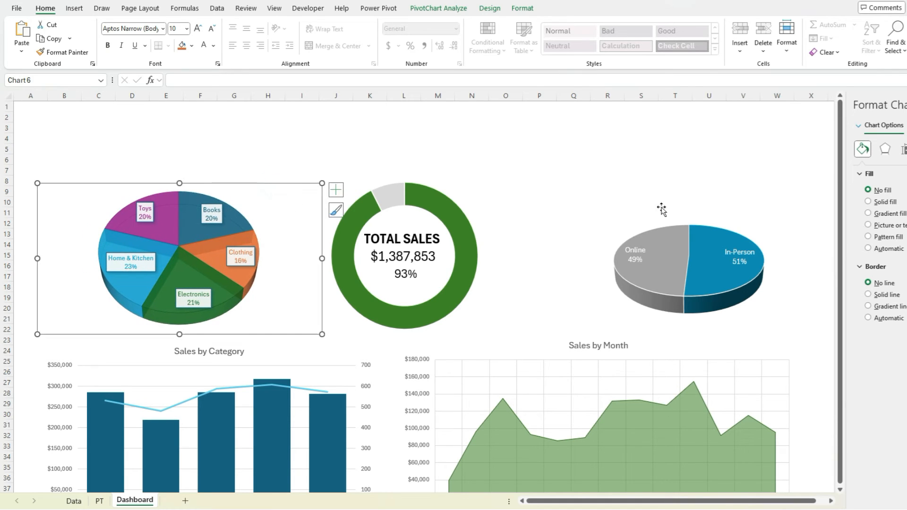
- Enlarge the Online/In-Person pie slightly and move it closer to the doughnut, above the Sales by Month chart
click(677, 215)
drag(675, 205, 608, 170)
drag(720, 304, 739, 312)
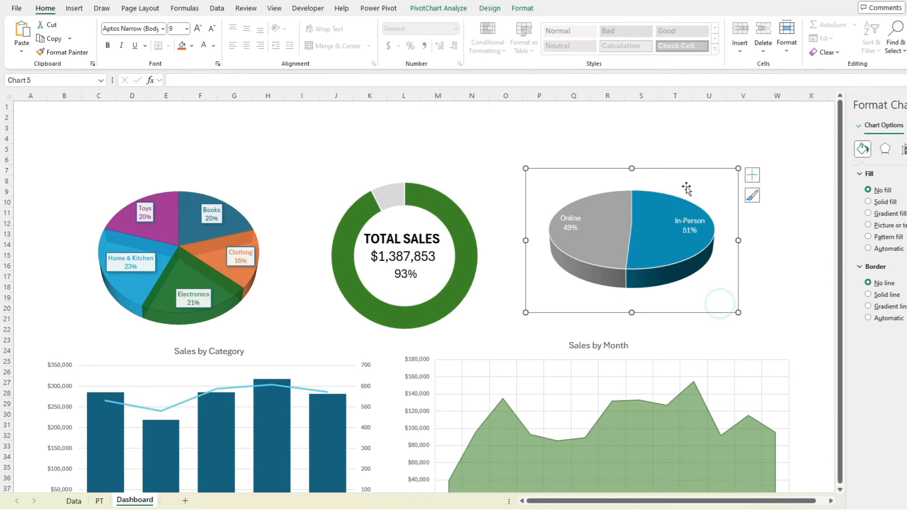
drag(685, 168, 720, 187)
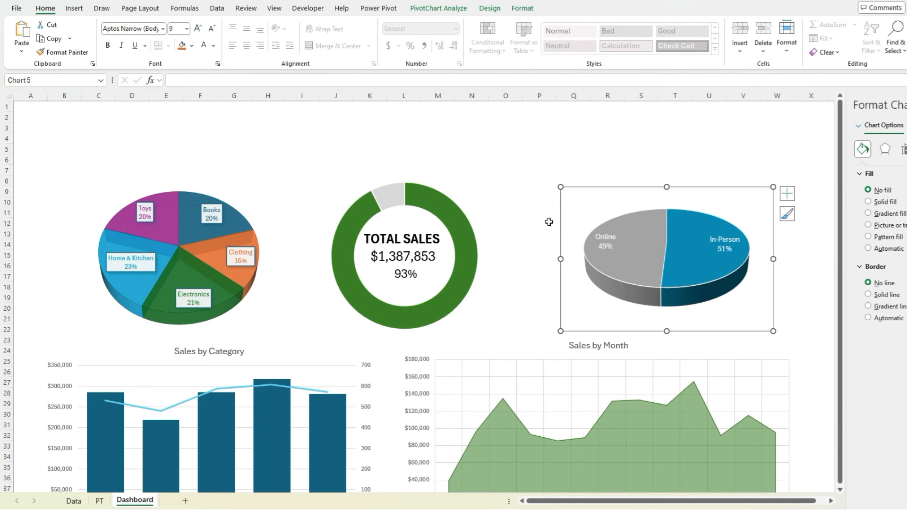
- Narrow the Sales by Category chart, then move the Sales by Month chart close beside it and narrow it too
scroll(439, 281, down, 2)
scroll(427, 276, down, 2)
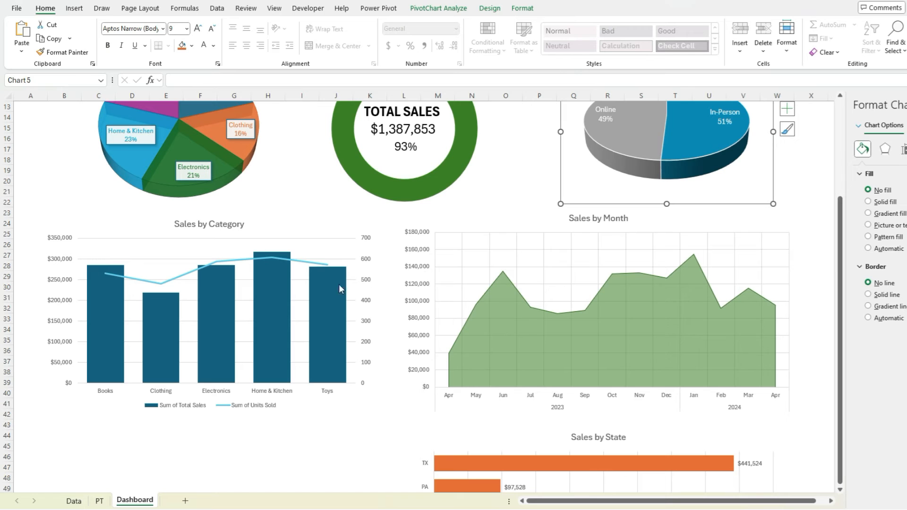
click(277, 226)
drag(383, 314, 315, 314)
drag(516, 218, 444, 219)
drag(726, 311, 651, 312)
- Move the Sales by State chart into the same row, to the right of Sales by Month, and narrow it to a similar width
click(555, 440)
drag(476, 437, 715, 238)
scroll(246, 358, down, 3)
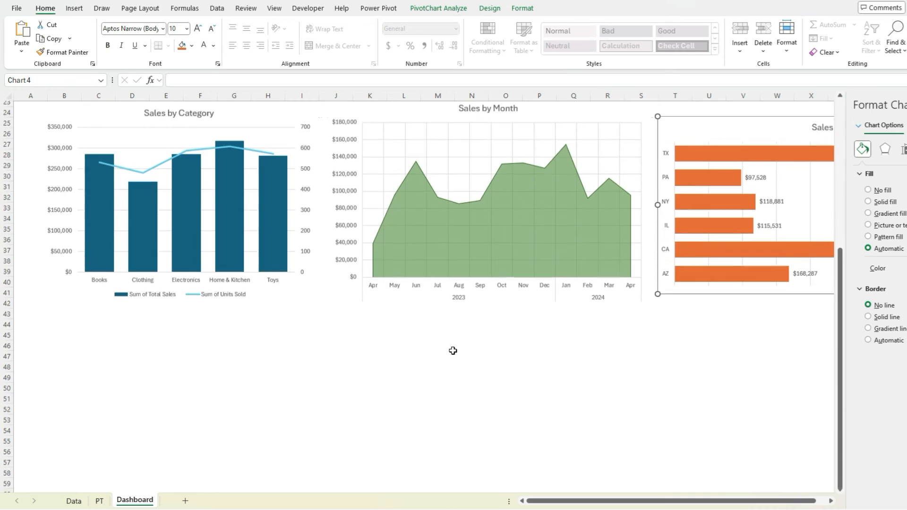
scroll(452, 348, up, 8)
drag(592, 501, 593, 499)
drag(831, 501, 830, 500)
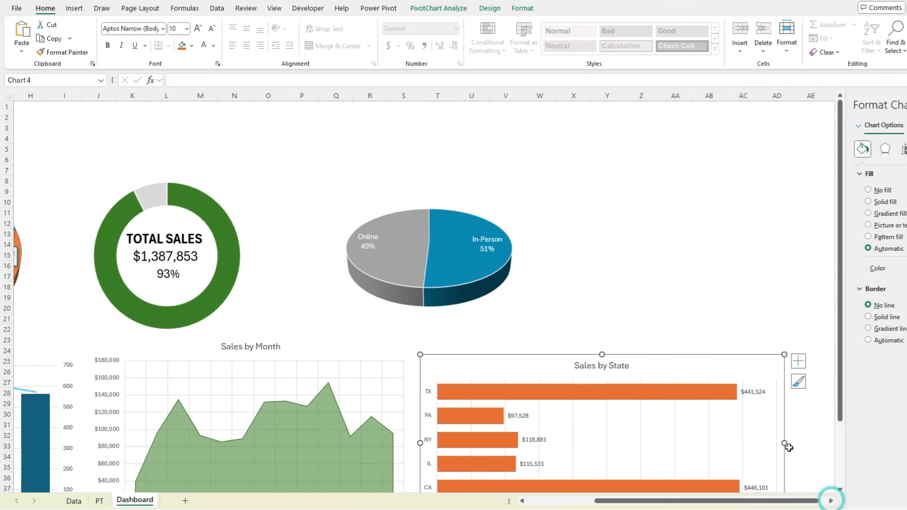
drag(784, 443, 699, 443)
scroll(613, 271, down, 5)
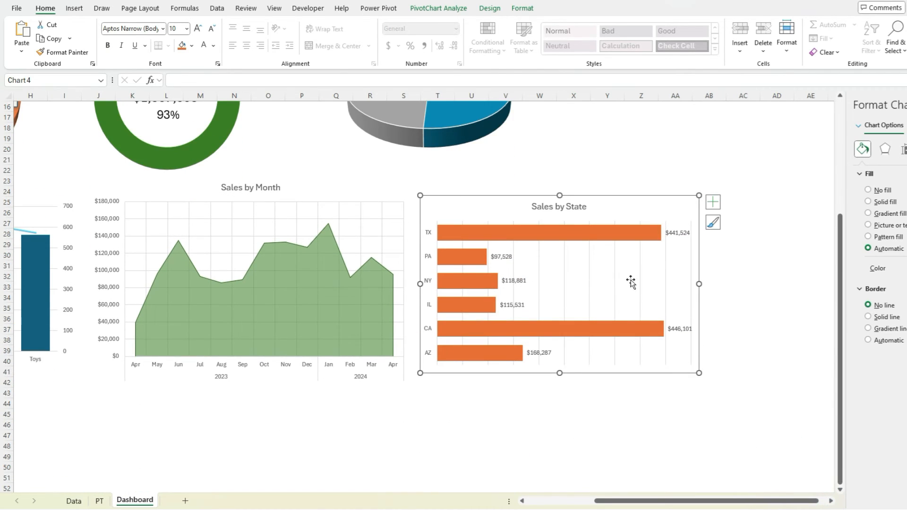
scroll(350, 333, up, 5)
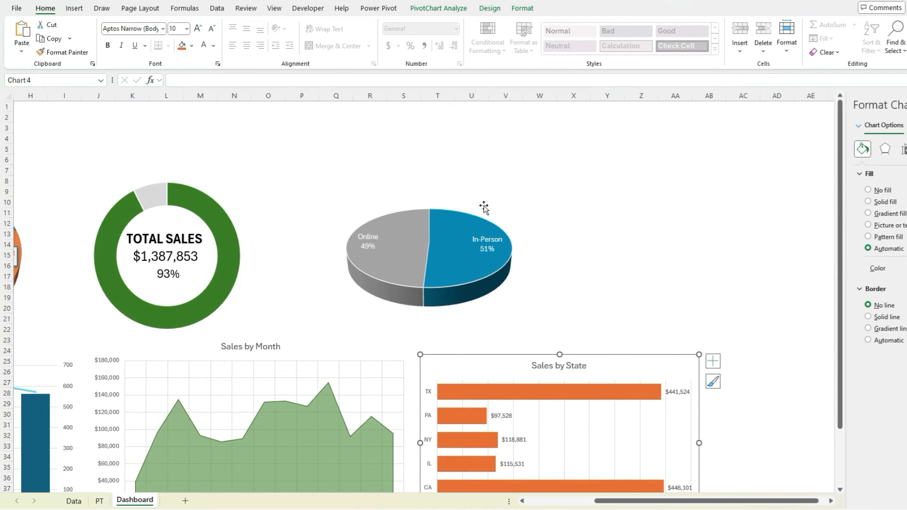
- Move the Online/In-Person pie directly above the Sales by State chart
click(484, 207)
drag(476, 188, 655, 213)
click(654, 213)
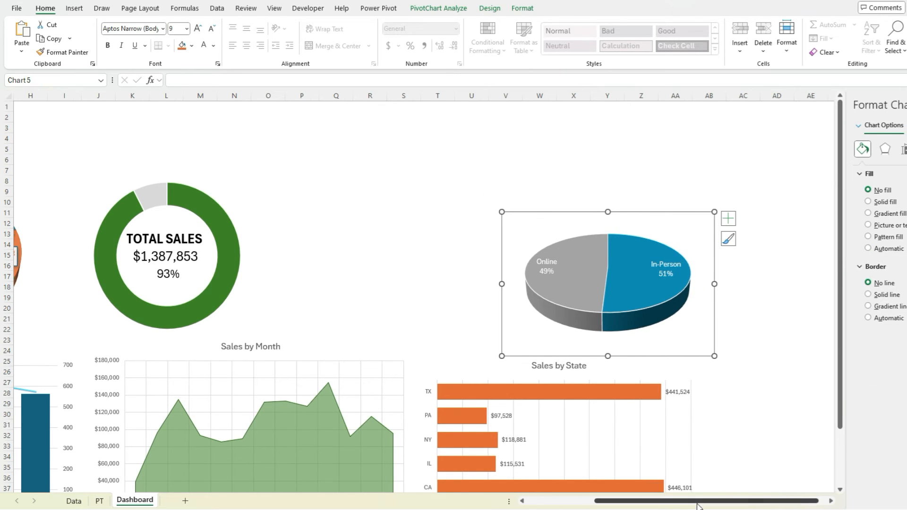
- Move the product category pie from above Sales by Category to the first rows, above the Online/In-Person pie
drag(697, 505, 610, 506)
click(182, 169)
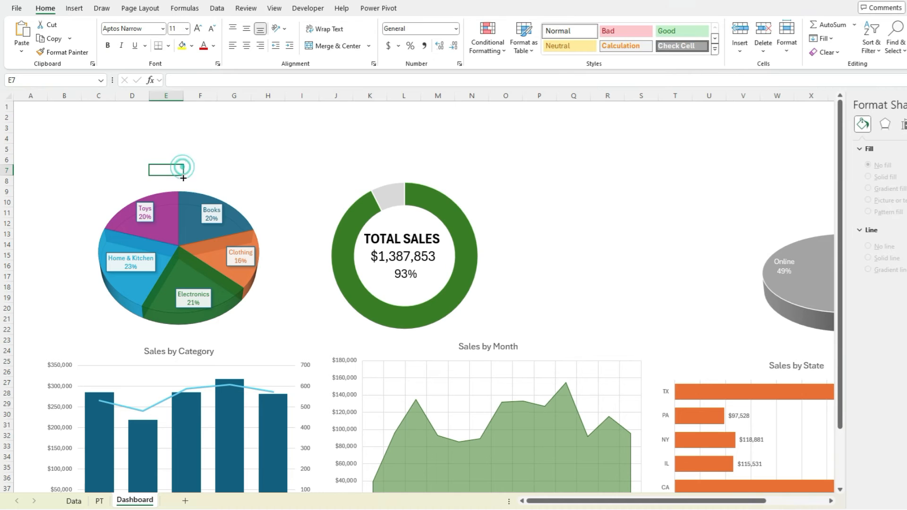
click(187, 184)
drag(111, 185, 676, 106)
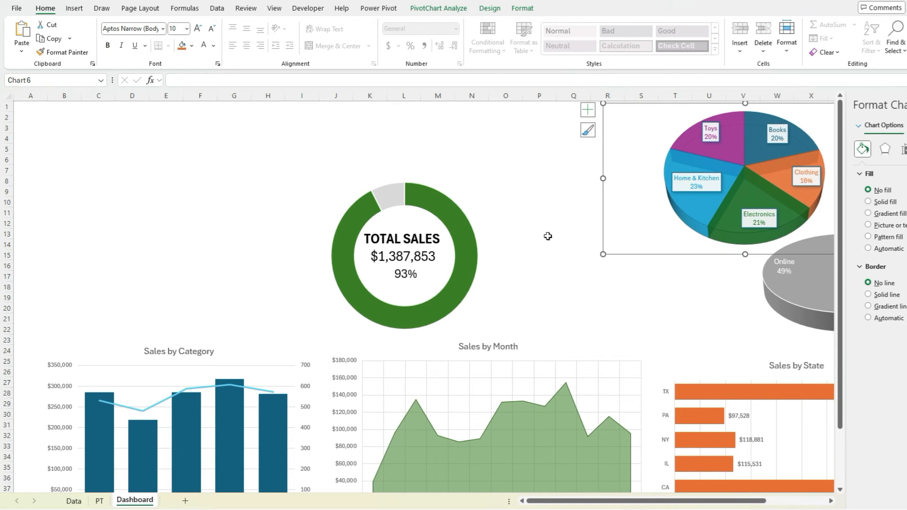
- Close the formatting pane, then shrink the product category pie and align it directly above the Online/In-Person pie
click(830, 503)
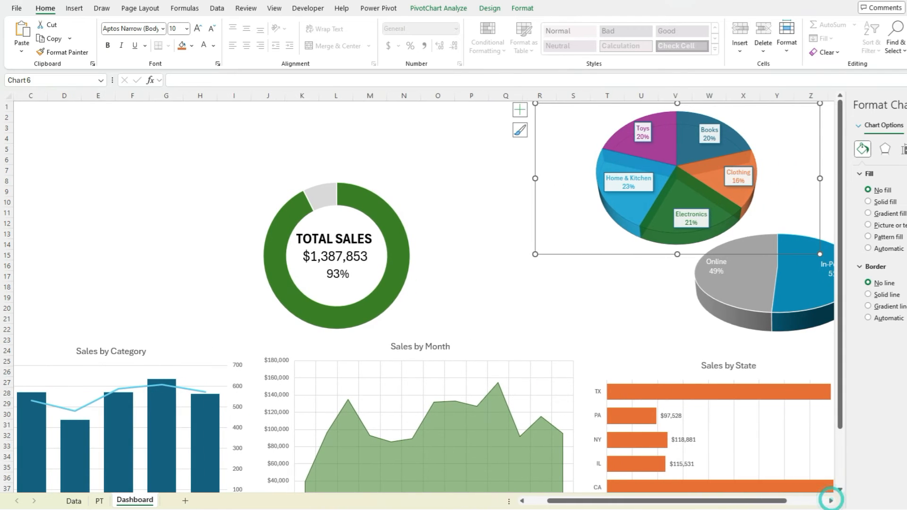
click(906, 105)
click(905, 105)
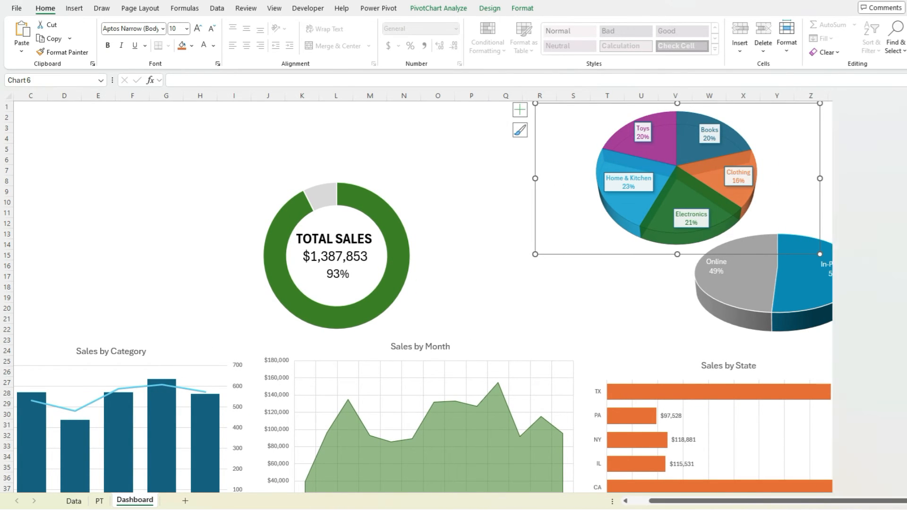
drag(816, 150, 889, 227)
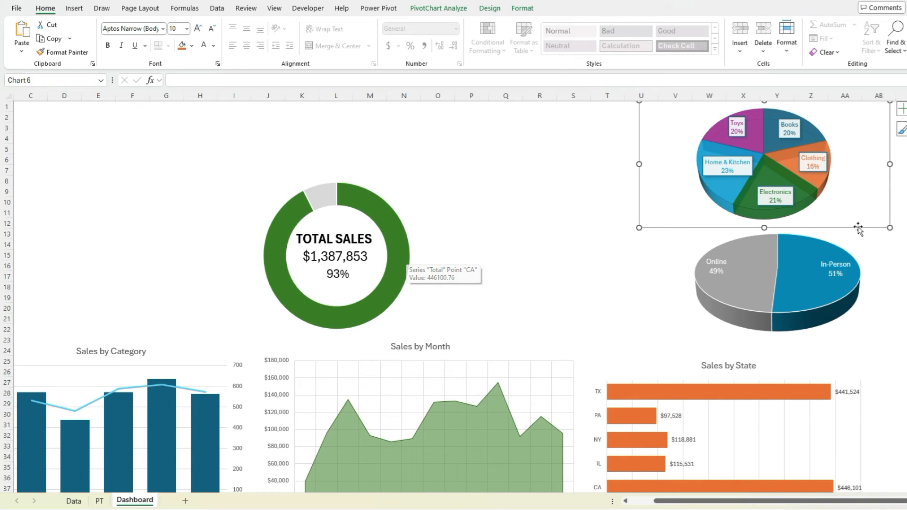
drag(853, 227, 858, 226)
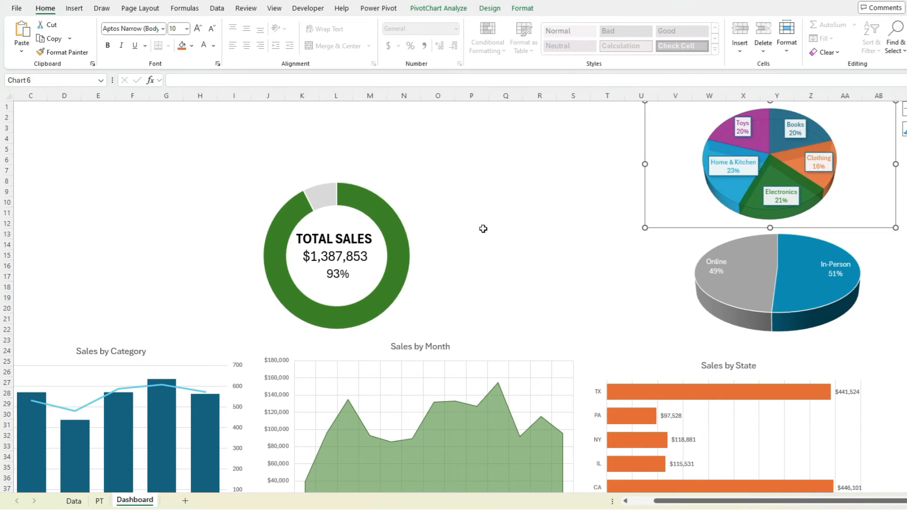
- Enlarge the doughnut chart to fill the space above Sales by Month and re-centre its text boxes inside the ring
click(410, 220)
drag(466, 174, 534, 146)
click(439, 230)
drag(455, 223, 461, 223)
click(441, 208)
click(440, 203)
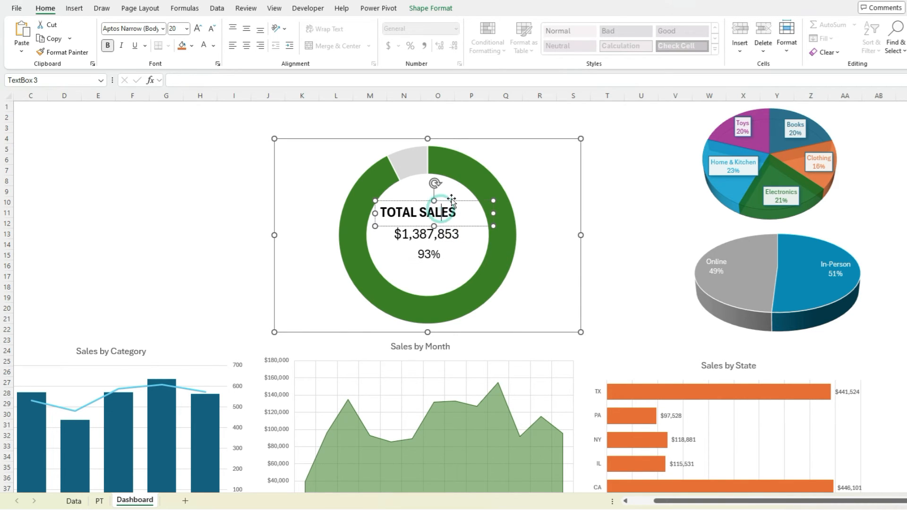
mouse_move(454, 198)
mouse_down()
mouse_move(462, 203)
mouse_move(457, 213)
mouse_move(461, 204)
mouse_up()
click(449, 208)
click(649, 346)
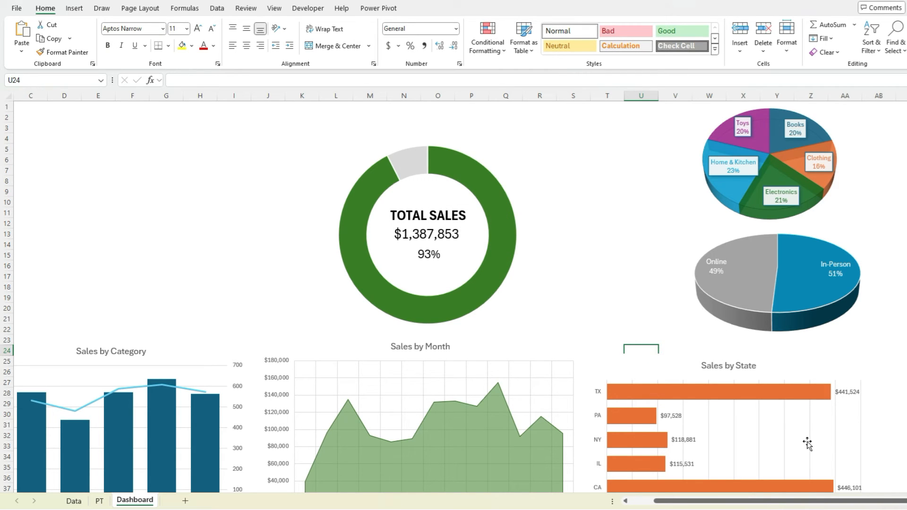
- Insert slicers for City, State, Product Category, Transaction Type and Months (Order Date) from the product category pivot table on the PT sheet
drag(794, 501, 727, 505)
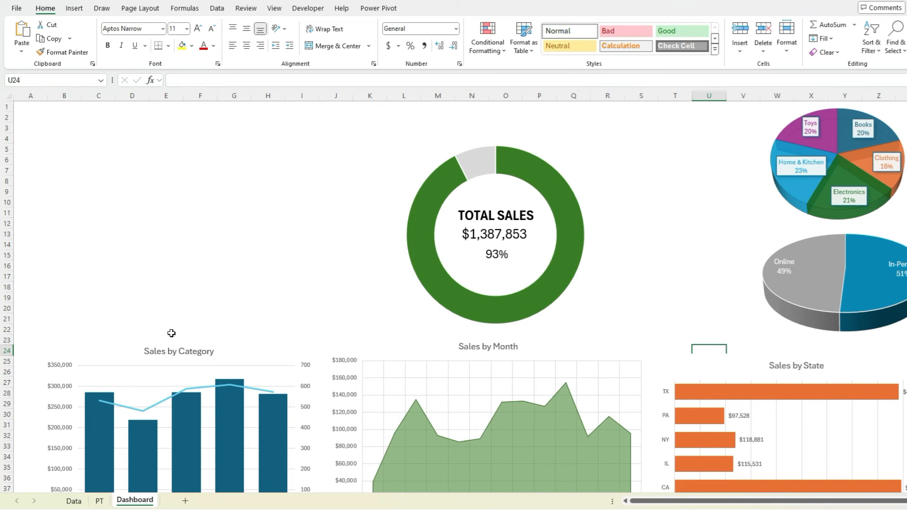
click(99, 501)
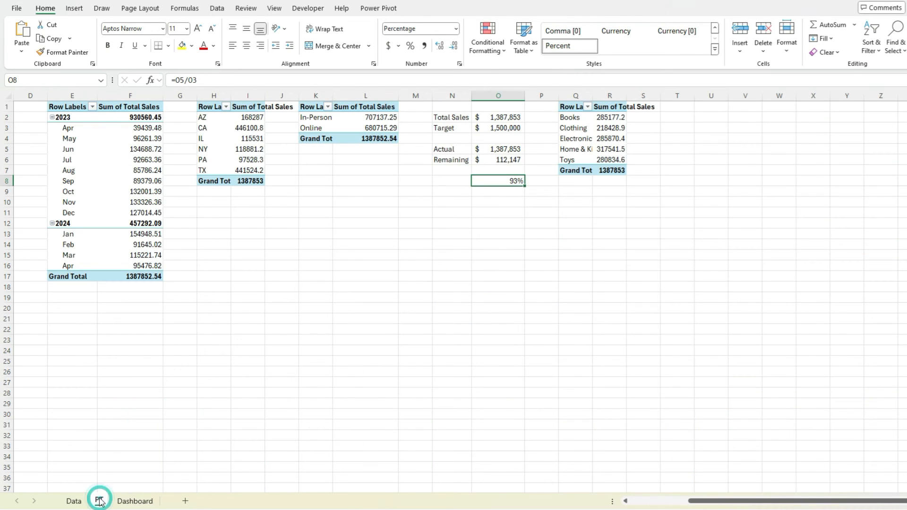
click(591, 141)
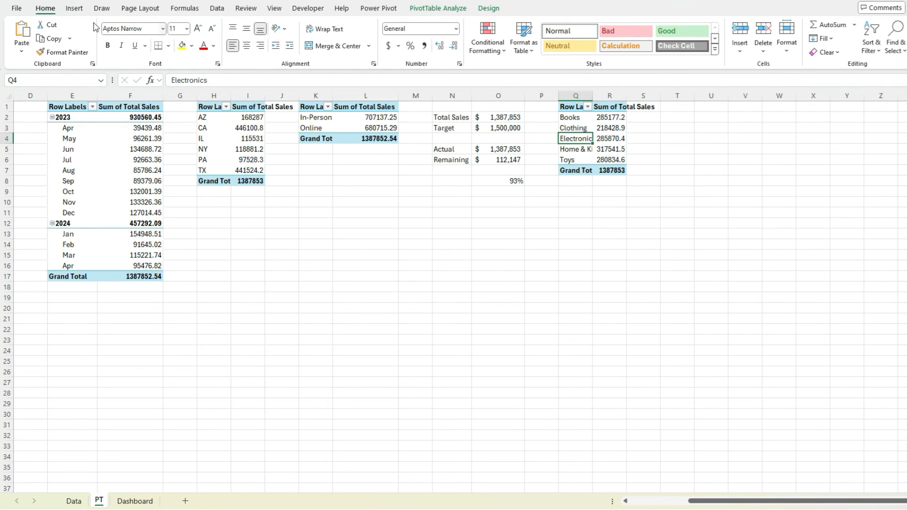
click(74, 8)
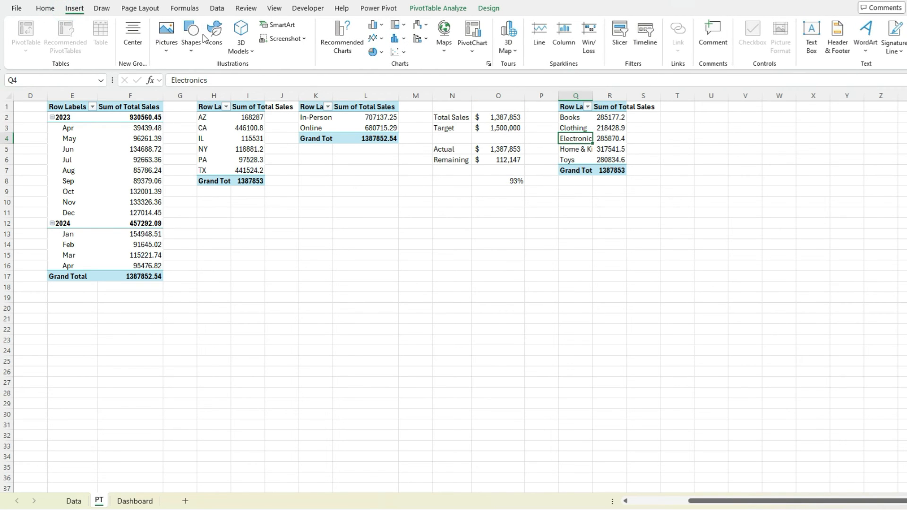
click(619, 33)
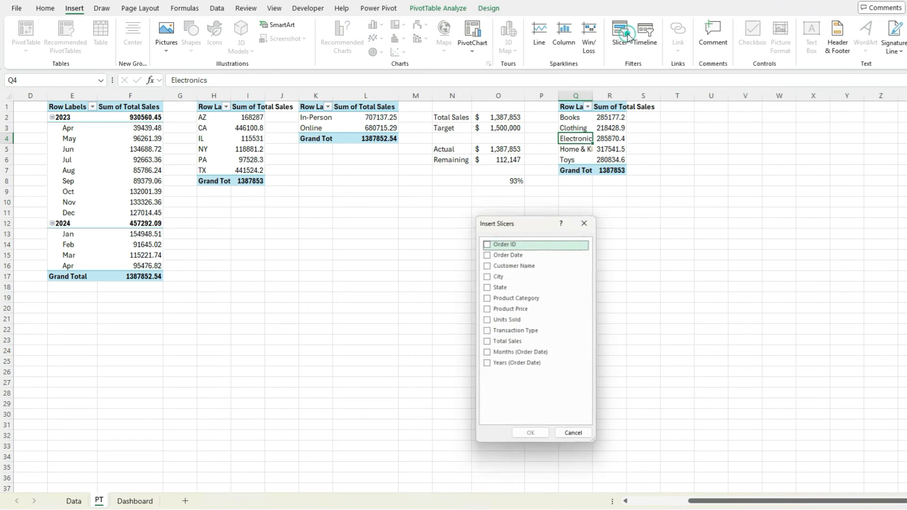
click(487, 276)
click(487, 287)
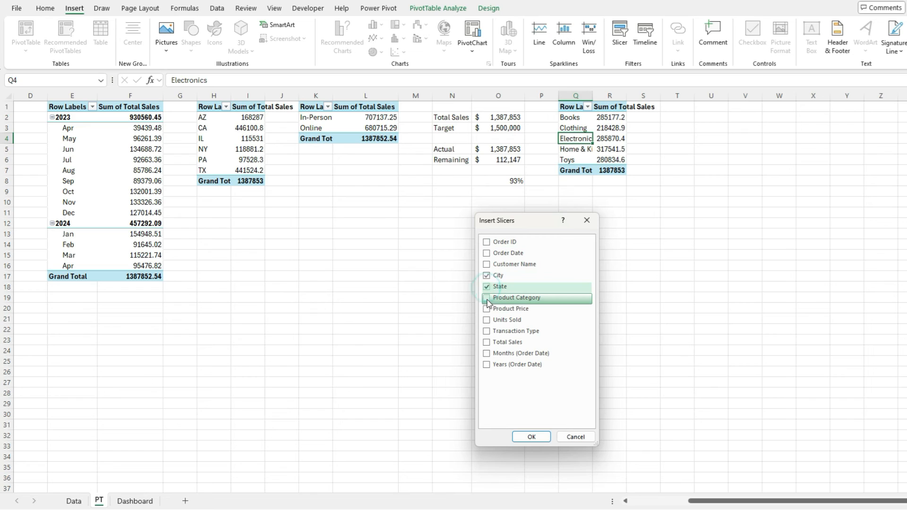
click(487, 298)
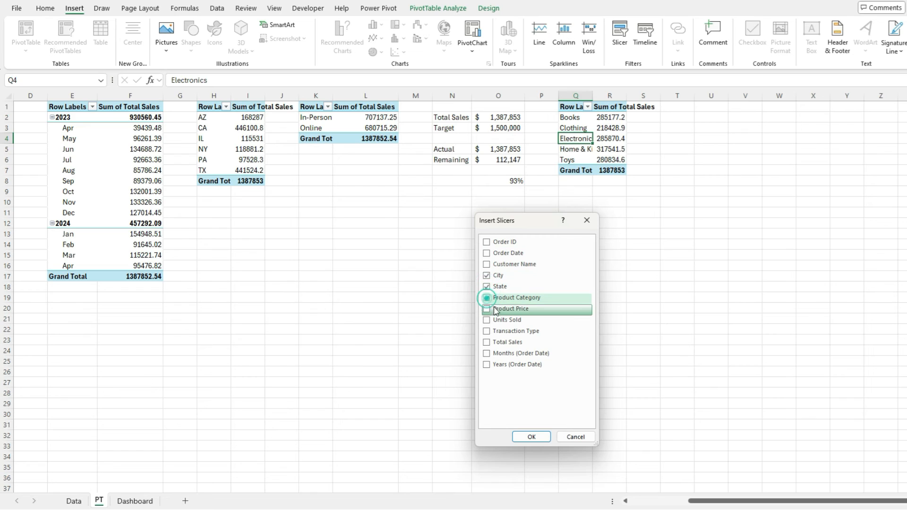
click(489, 332)
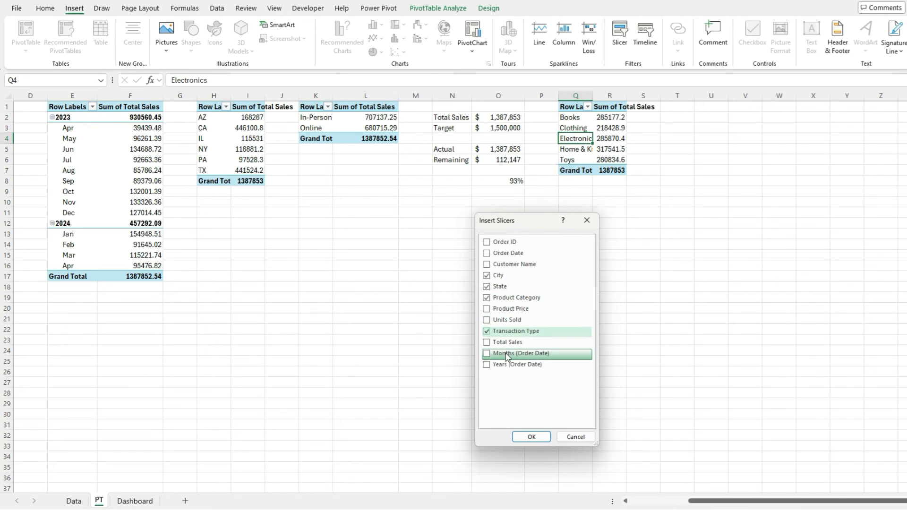
click(487, 354)
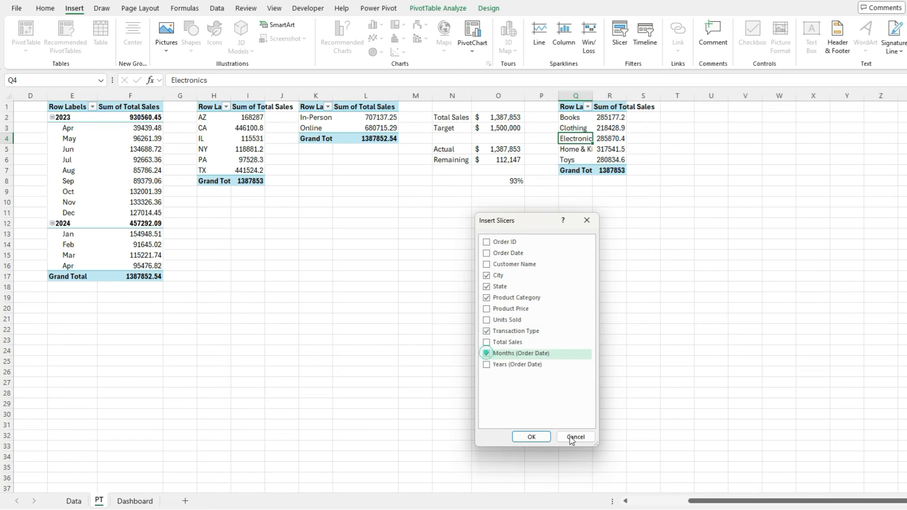
click(525, 437)
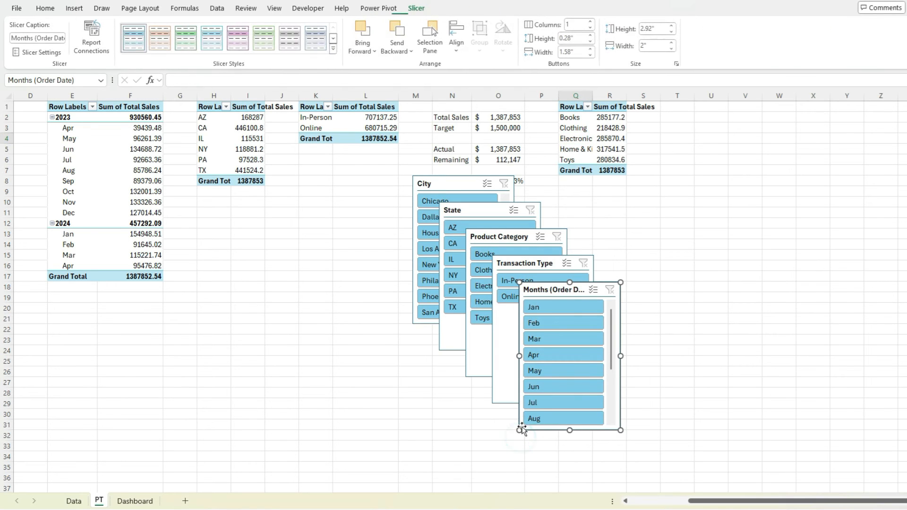
- Cut all five slicers from the PT sheet and paste them onto the Dashboard sheet at cell H11
ctrl+click(531, 267)
ctrl+click(514, 237)
ctrl+click(490, 211)
ctrl+click(473, 185)
key(ctrl+x)
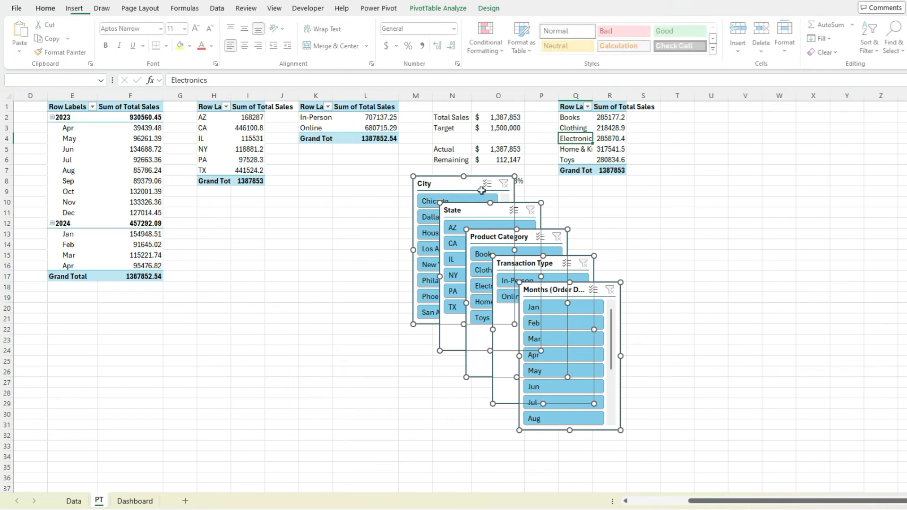
click(125, 502)
click(265, 211)
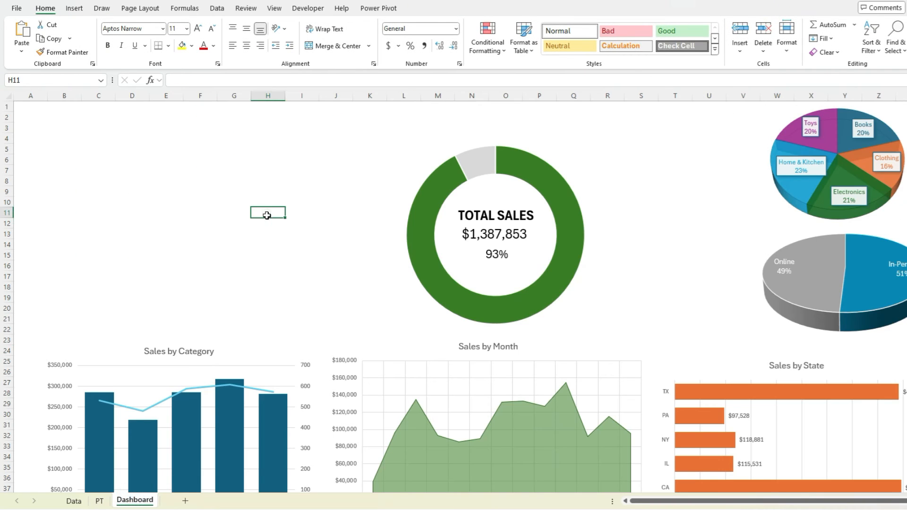
key(ctrl+v)
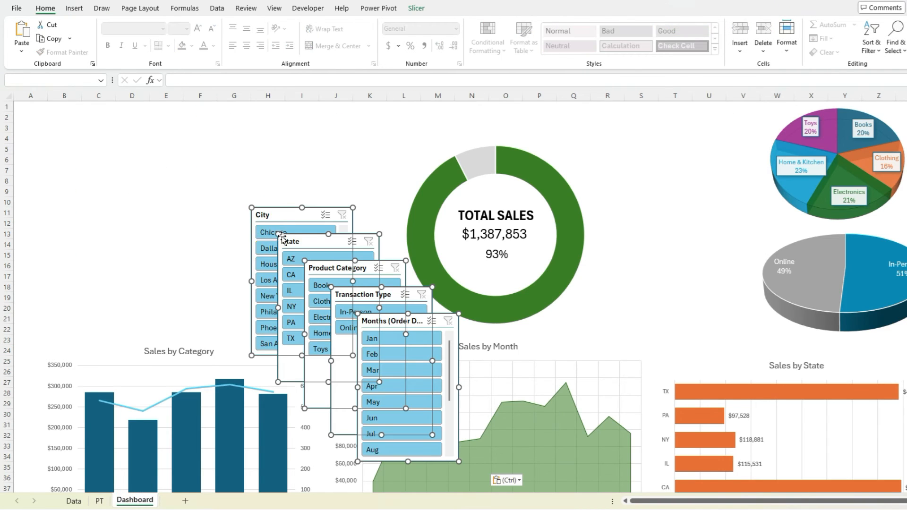
- Line up the City, State and Product Category slicers side by side along row 1, starting at column A
click(289, 190)
click(274, 214)
drag(274, 214, 37, 108)
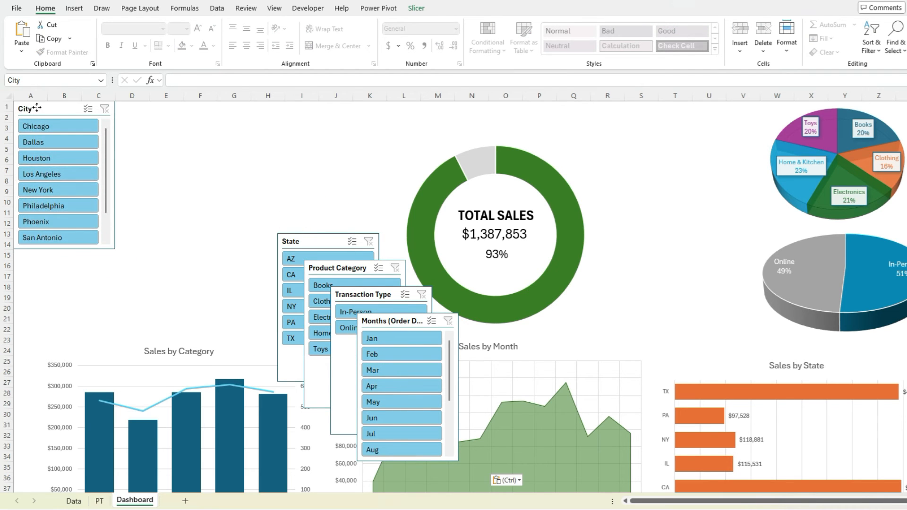
drag(322, 242, 160, 109)
drag(344, 270, 255, 102)
- Place the Transaction Type slicer below City, shortened to fit its two buttons, and put the Months slicer beside Product Category
drag(373, 295, 57, 256)
drag(63, 395, 53, 303)
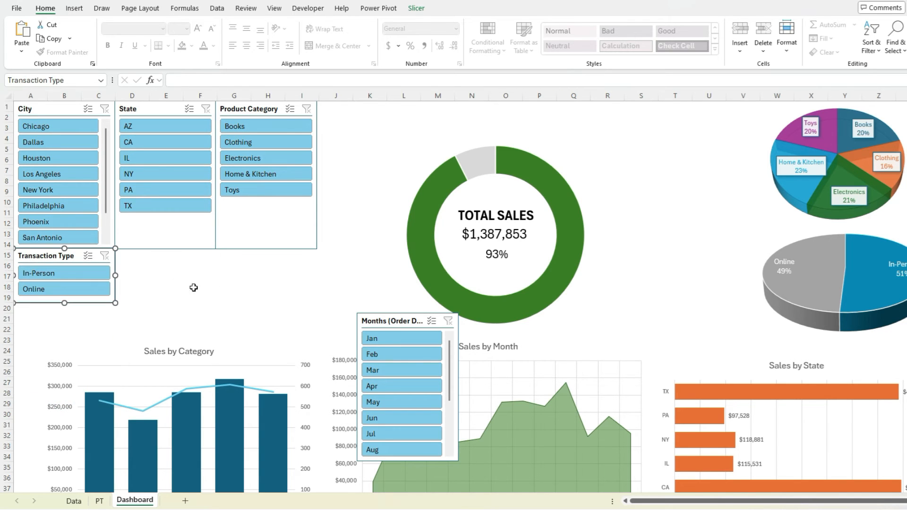
click(391, 324)
drag(391, 323, 349, 103)
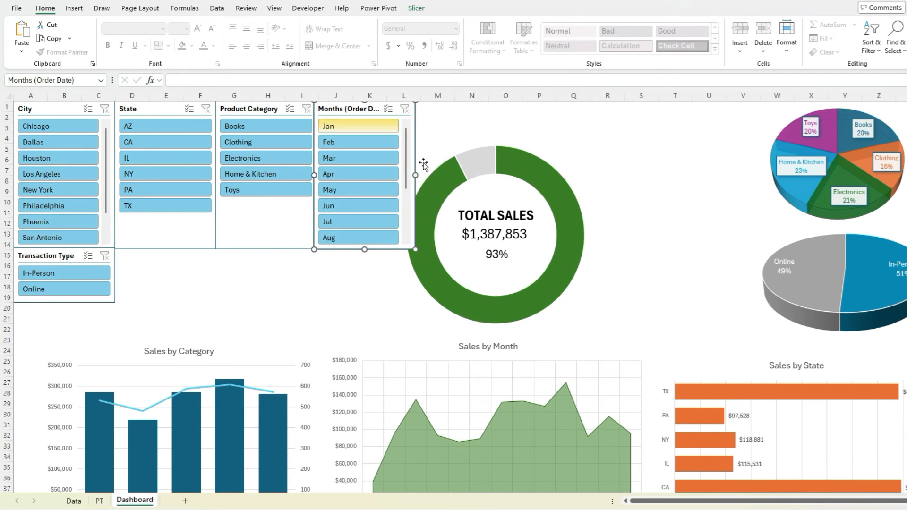
- Move the total sales doughnut chart to the right so it clears the Months slicer
click(444, 145)
click(474, 146)
drag(472, 143, 524, 108)
- Move the product category pie and the transaction type pie left, stacked one above the other beside the doughnut chart
click(899, 205)
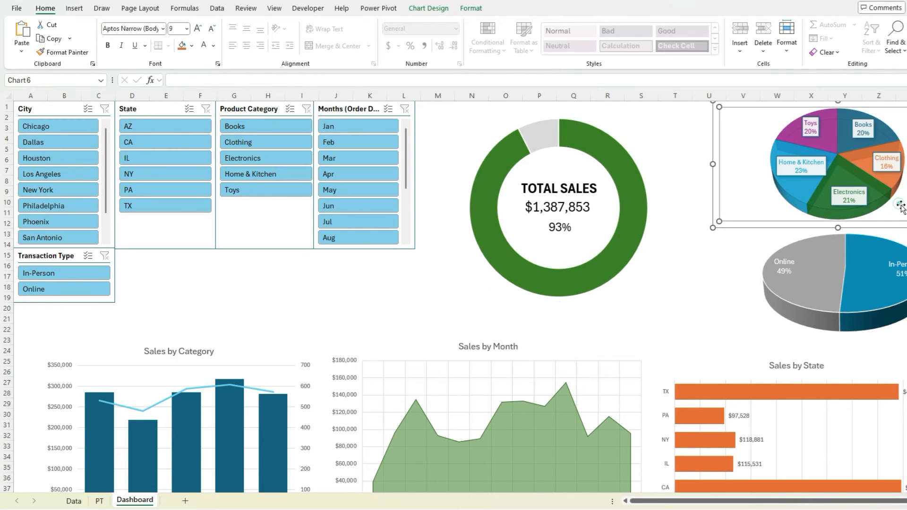
drag(906, 228, 866, 227)
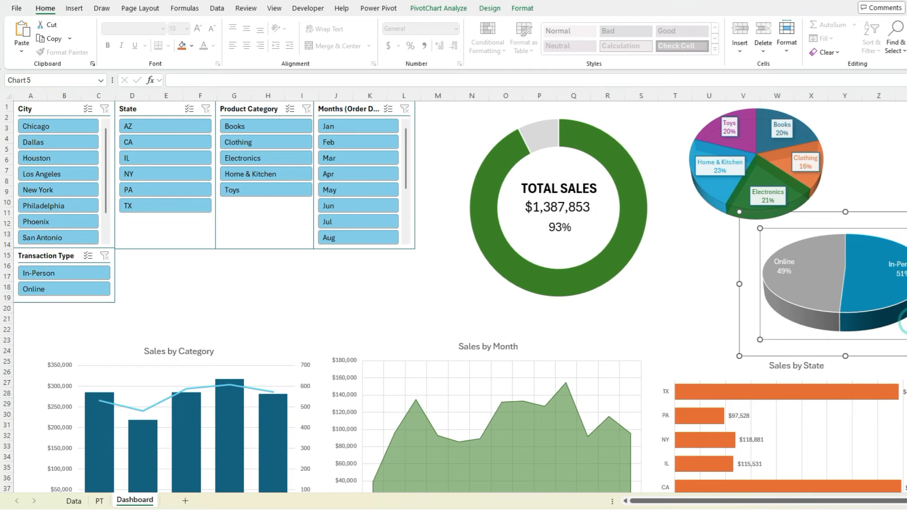
drag(900, 321, 867, 348)
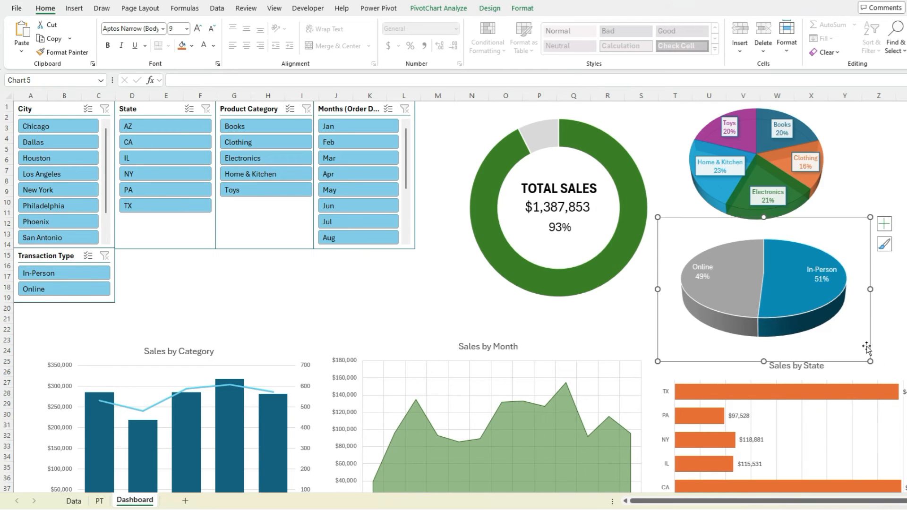
- Move the Sales by Category and Sales by Month charts up and slightly left, starting at about row 21
click(228, 350)
drag(232, 339, 214, 313)
click(424, 334)
drag(425, 334, 406, 314)
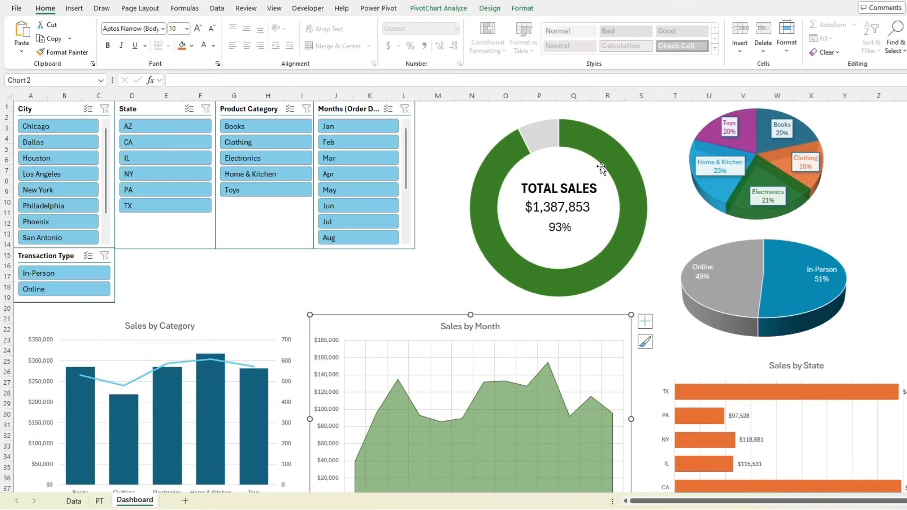
- Shift the total sales doughnut chart slightly left, closer to the Months slicer
click(635, 152)
drag(676, 300, 646, 303)
scroll(439, 302, down, 7)
scroll(430, 305, up, 7)
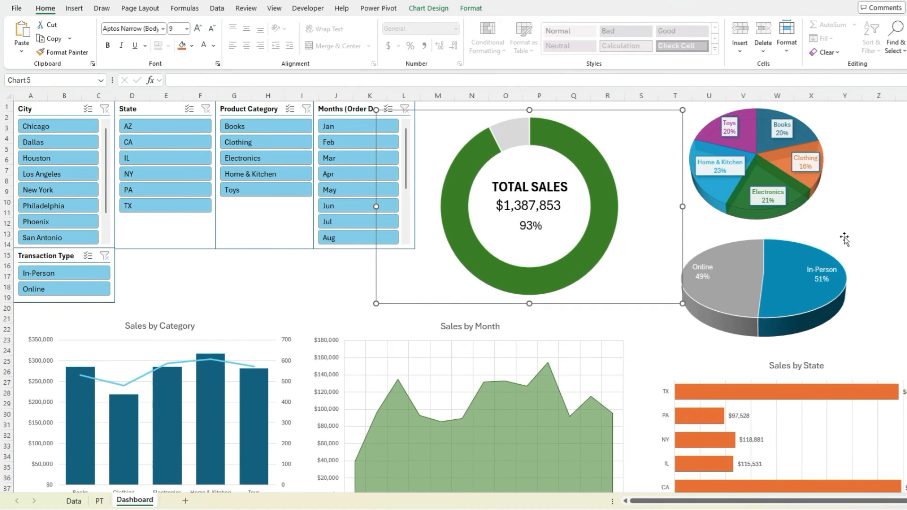
- Nudge the product category pie right and resize the transaction type pie to fit directly beneath it
click(844, 234)
click(848, 220)
drag(856, 227, 904, 228)
key(ctrl+z)
click(865, 277)
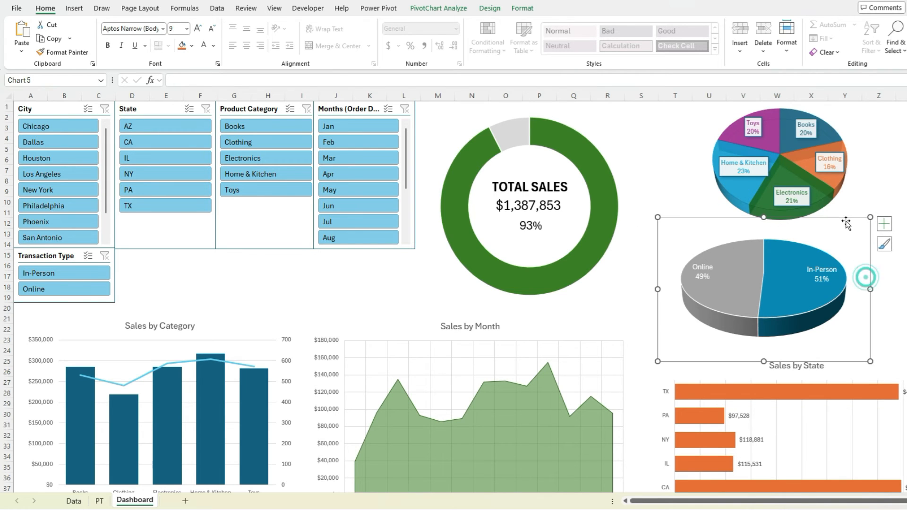
drag(848, 218, 892, 222)
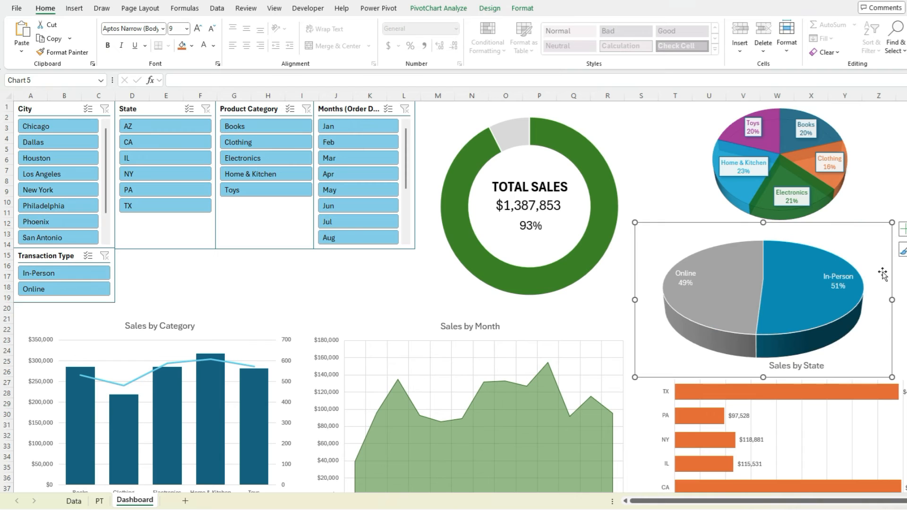
drag(891, 271, 906, 263)
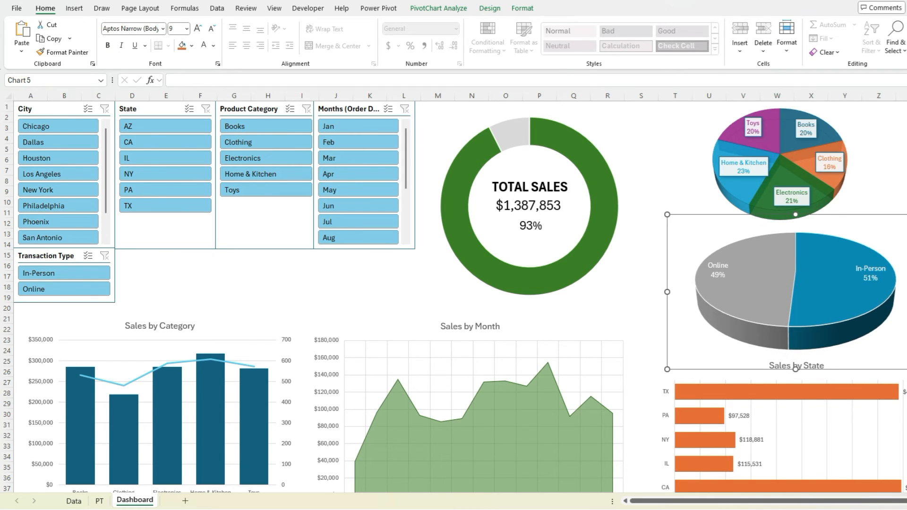
drag(906, 369, 874, 334)
- Move the transaction type pie aside, enlarge the product category pie and place it beside the doughnut chart
click(853, 152)
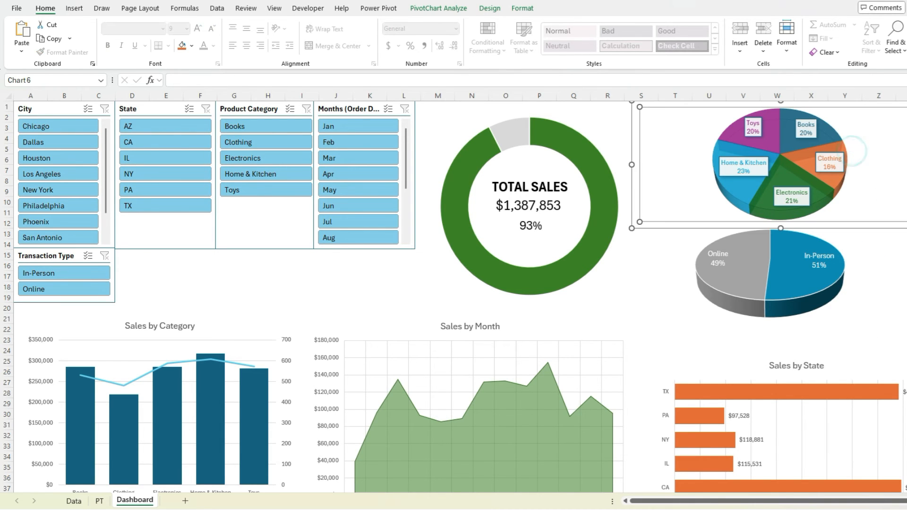
drag(906, 228, 774, 363)
click(845, 272)
drag(864, 224, 906, 117)
click(704, 228)
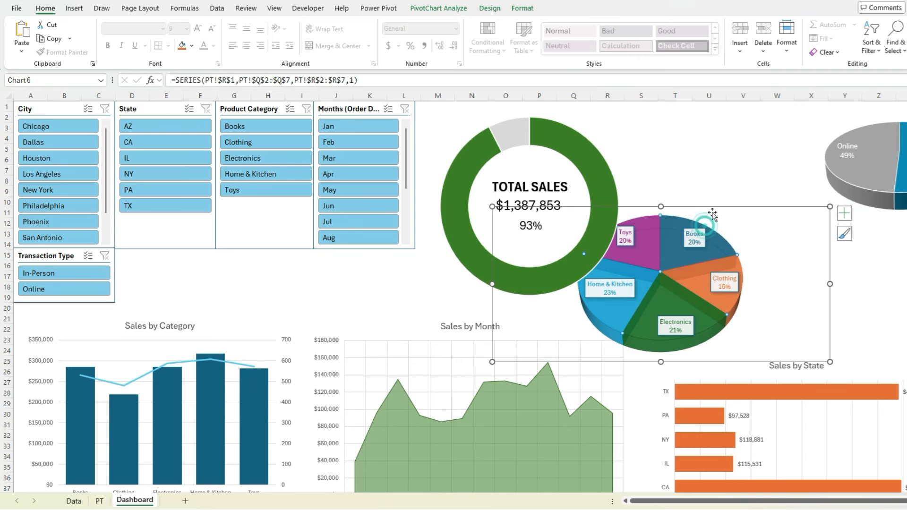
drag(703, 206, 783, 196)
click(895, 193)
drag(906, 195, 906, 184)
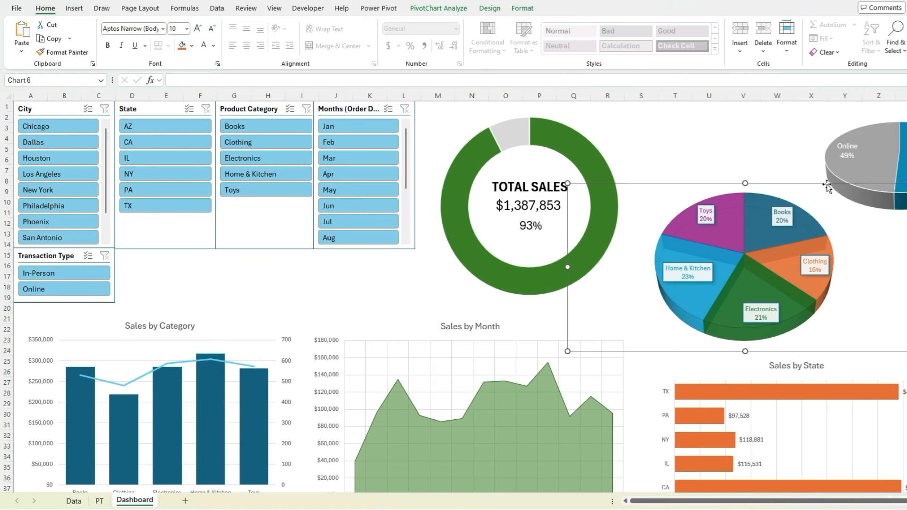
drag(826, 184, 856, 120)
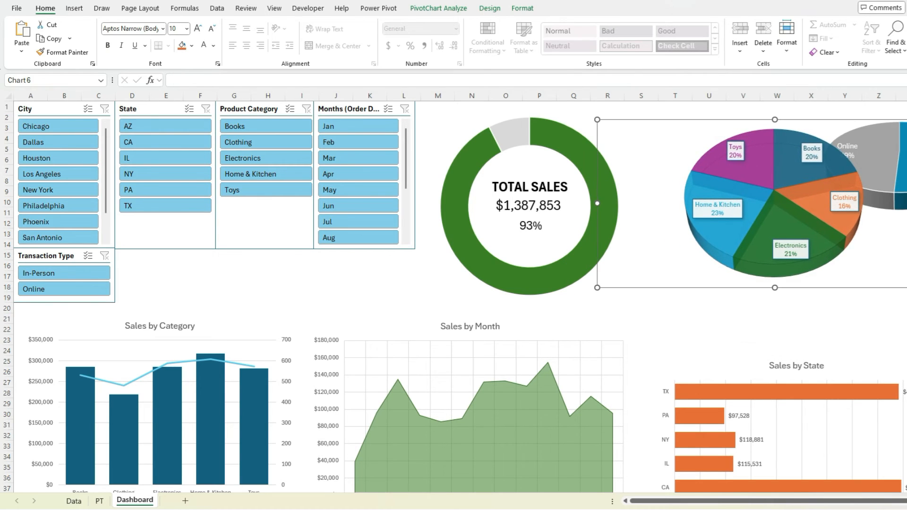
- Shrink the transaction type pie and place it below and right of the product category pie, just above Sales by State
click(862, 114)
drag(863, 113, 850, 254)
drag(906, 372, 859, 346)
drag(829, 253, 858, 271)
drag(887, 317, 901, 315)
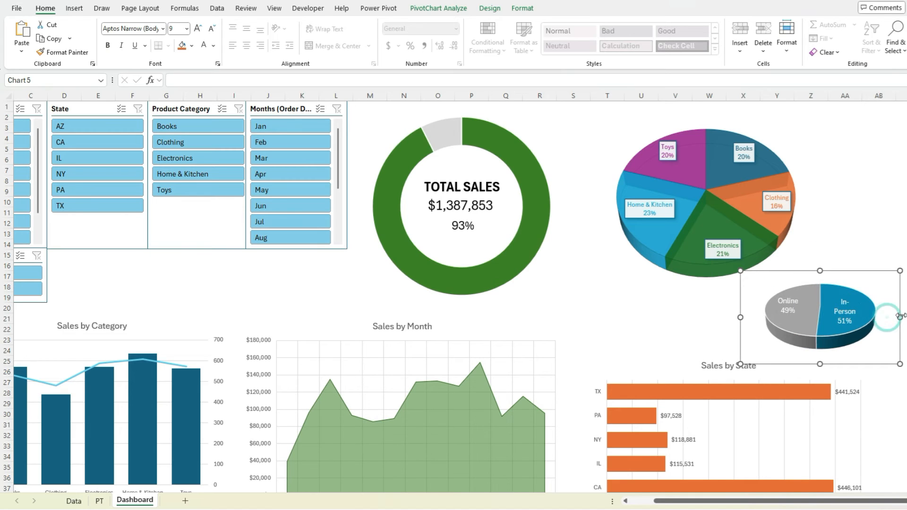
- Reduce the In-Person and Online data labels on the transaction type pie to font size 10
click(849, 313)
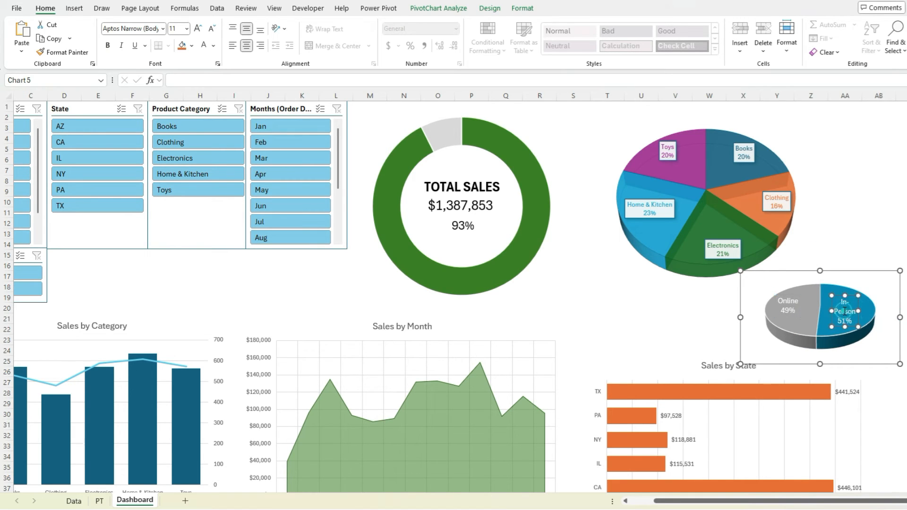
click(845, 311)
triple_click(842, 305)
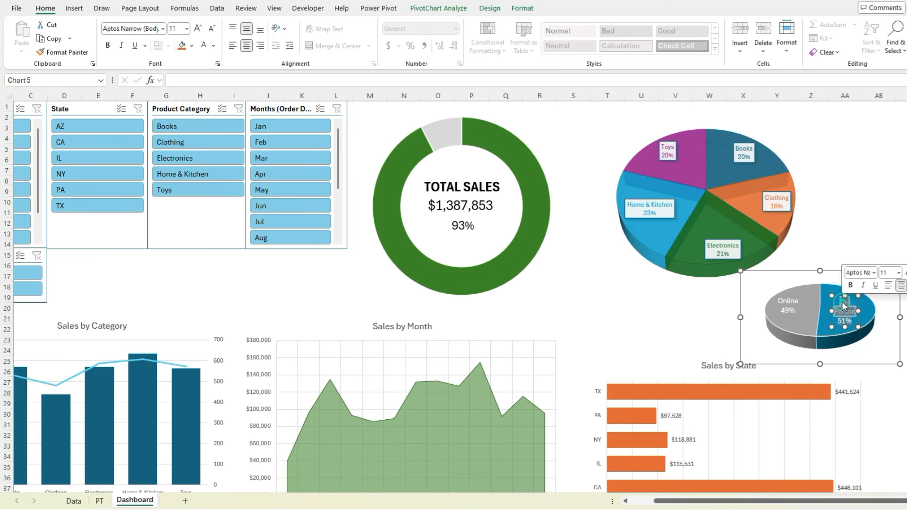
click(213, 30)
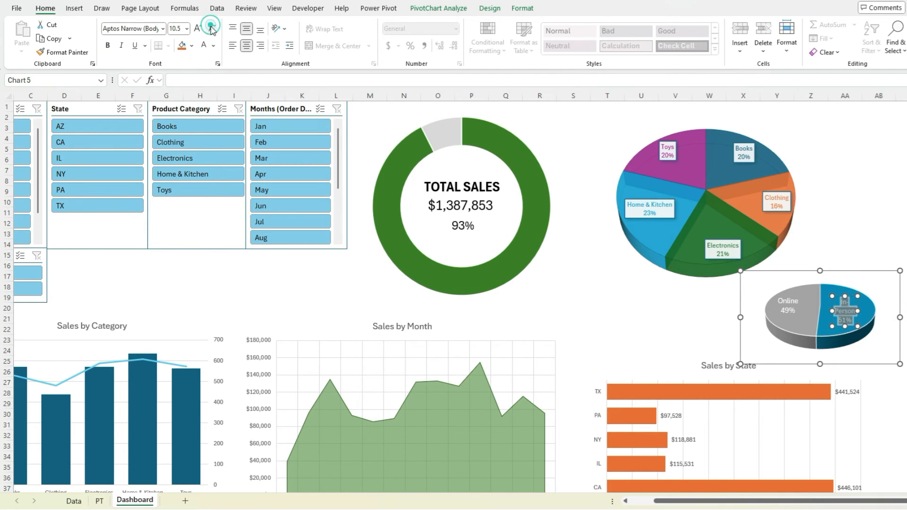
click(213, 29)
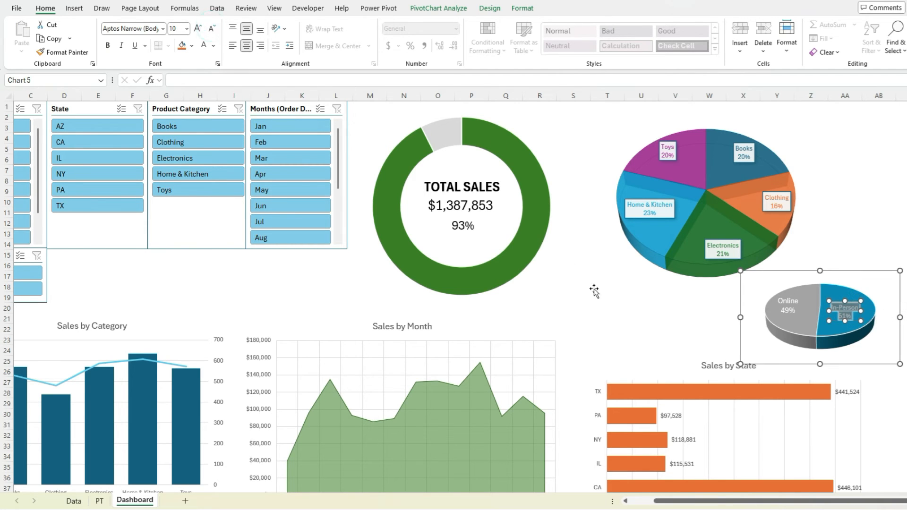
click(792, 308)
click(212, 29)
click(213, 30)
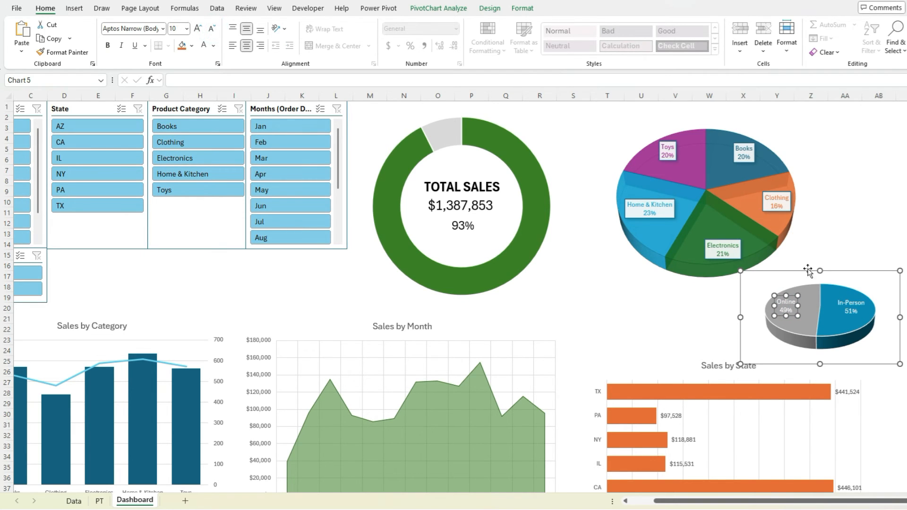
click(641, 338)
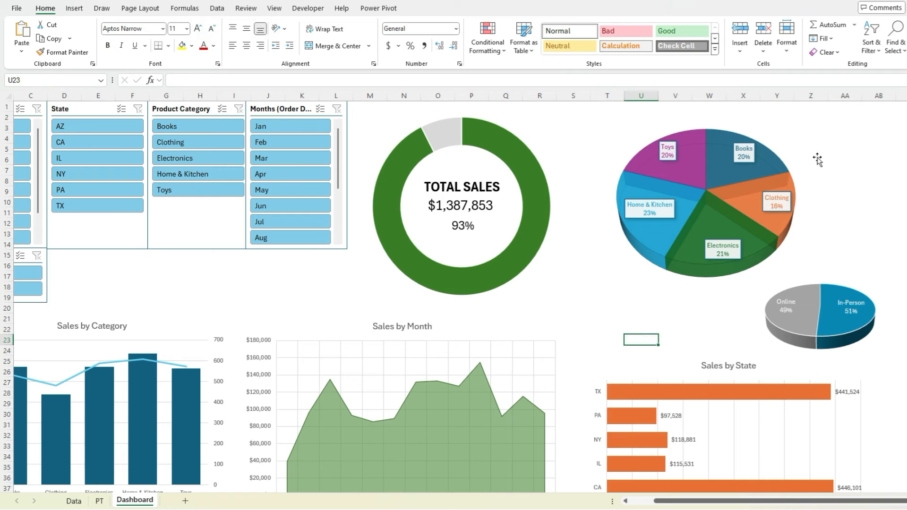
- Move the product category pie slightly down and right, nearer to the transaction type pie
click(788, 141)
drag(808, 117, 819, 139)
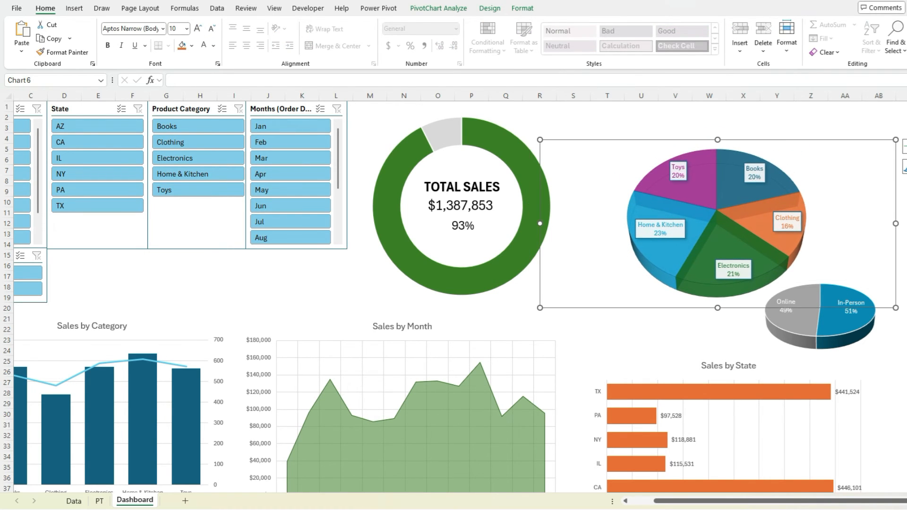
click(906, 457)
scroll(552, 331, left, 2)
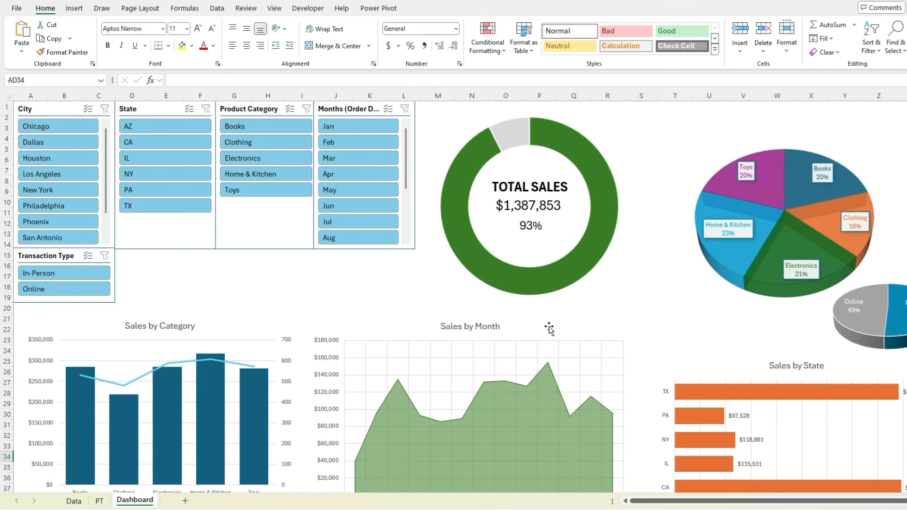
scroll(495, 300, down, 3)
scroll(499, 303, up, 3)
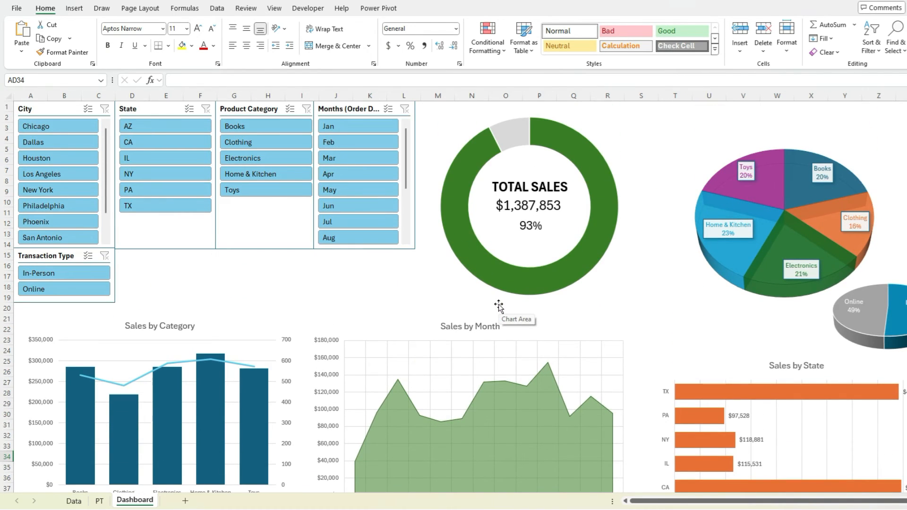
- Apply the bright blue dark slicer style to the Months (Order Date) slicer after trying the dark green one
click(335, 108)
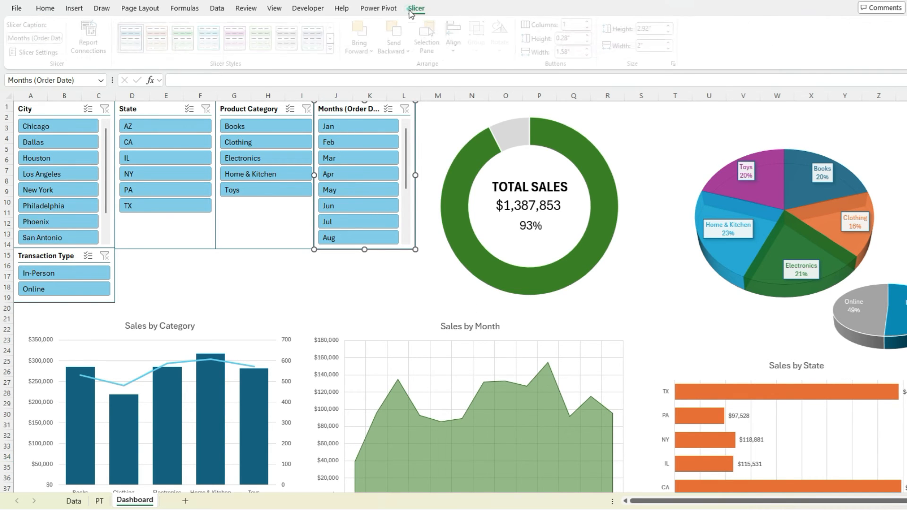
click(416, 8)
click(335, 47)
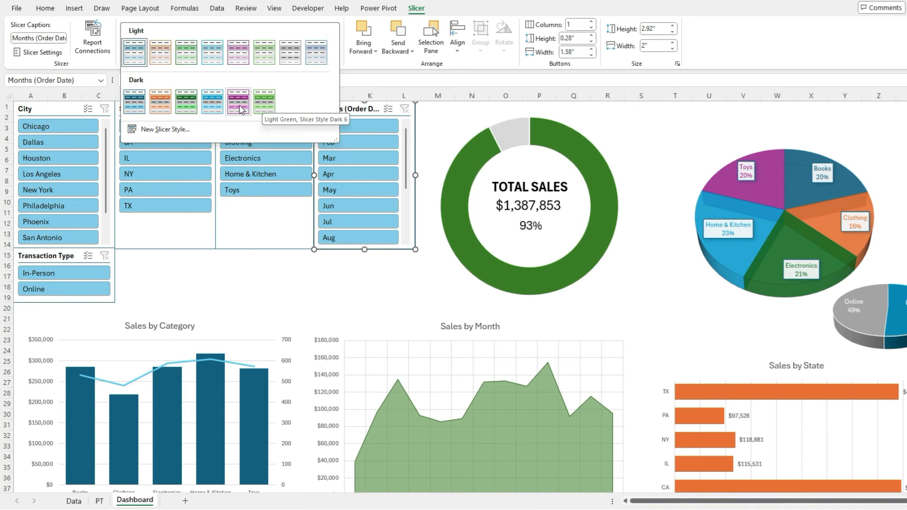
click(196, 109)
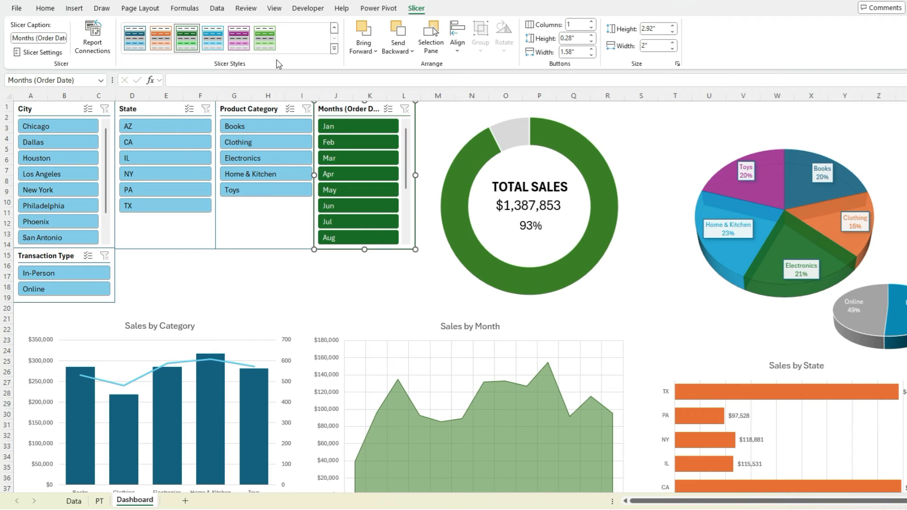
click(217, 46)
- Apply the same bright blue dark style to the Product Category, State, City and Transaction Type slicers
click(250, 109)
click(213, 40)
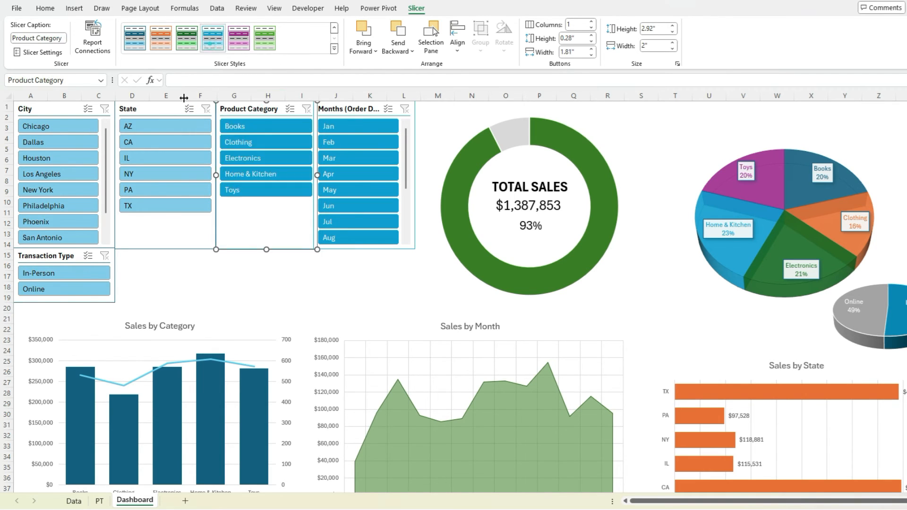
click(171, 107)
click(212, 38)
click(81, 107)
click(213, 35)
click(75, 255)
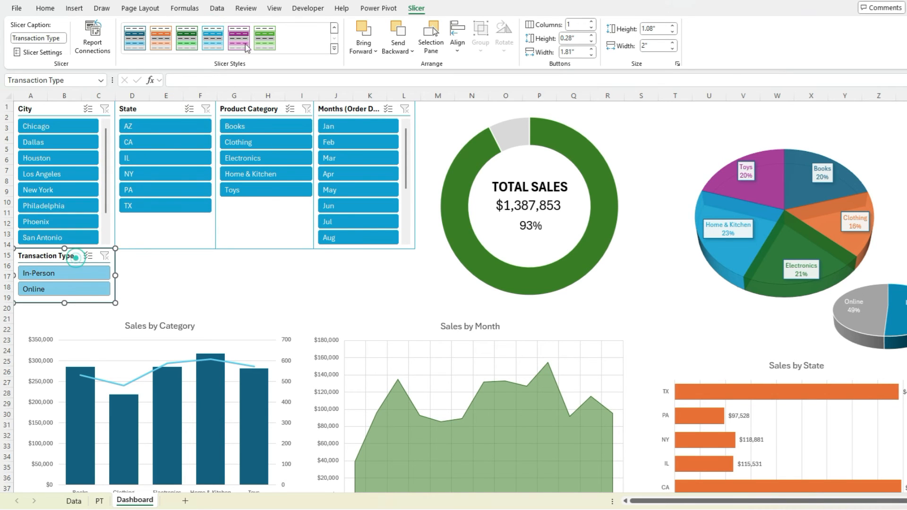
click(214, 40)
click(300, 288)
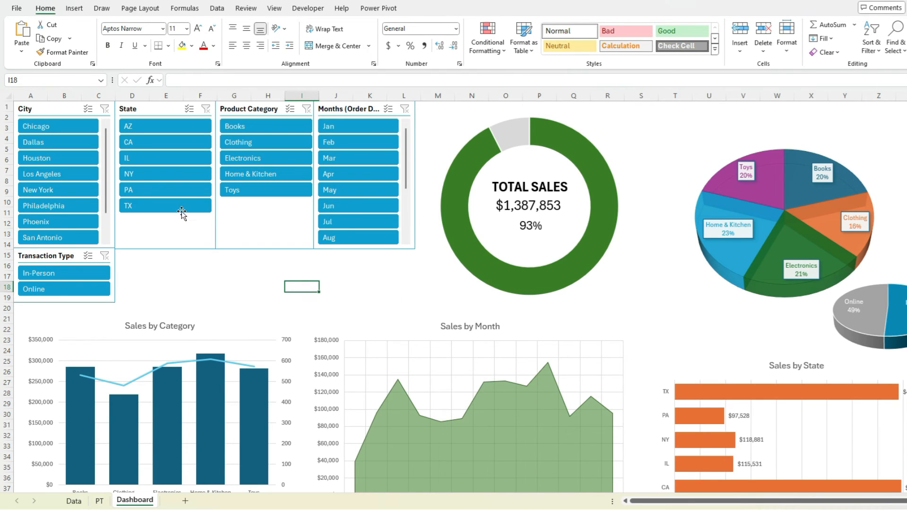
- Connect the City slicer to all the pivot tables on the PT sheet, PivotTable1 through PivotTable5
click(48, 102)
right_click(49, 111)
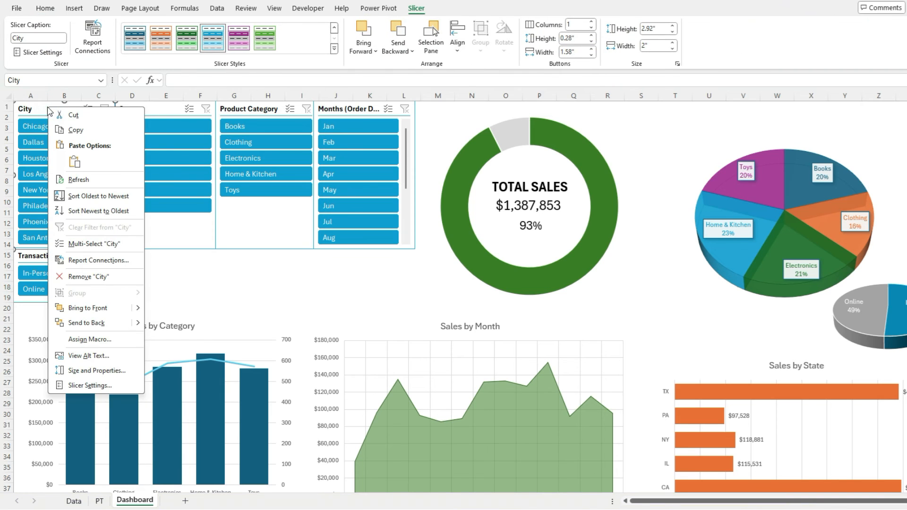
click(98, 260)
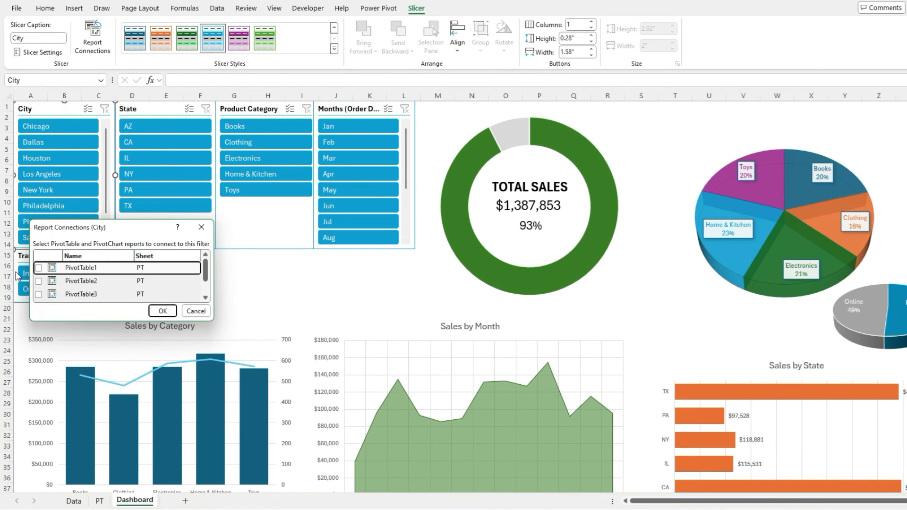
click(38, 268)
click(38, 281)
click(38, 294)
scroll(40, 284, down, 1)
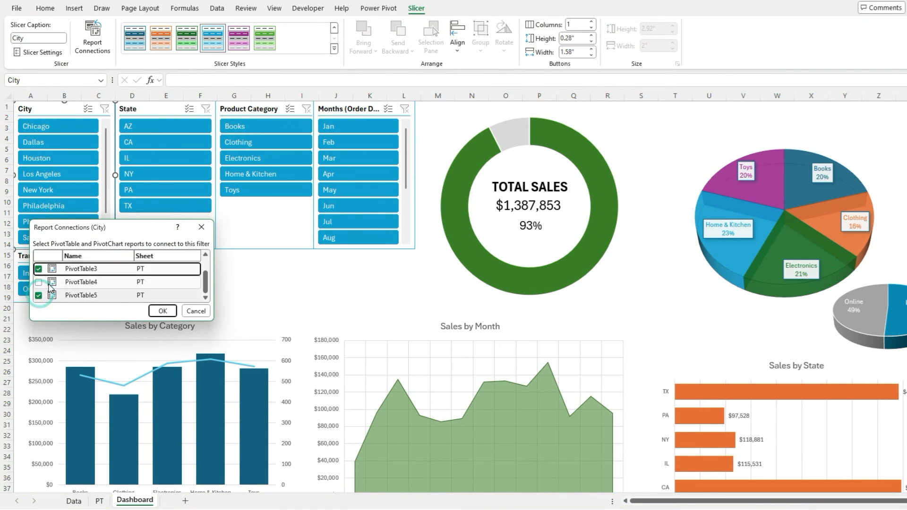
click(38, 282)
scroll(40, 283, up, 2)
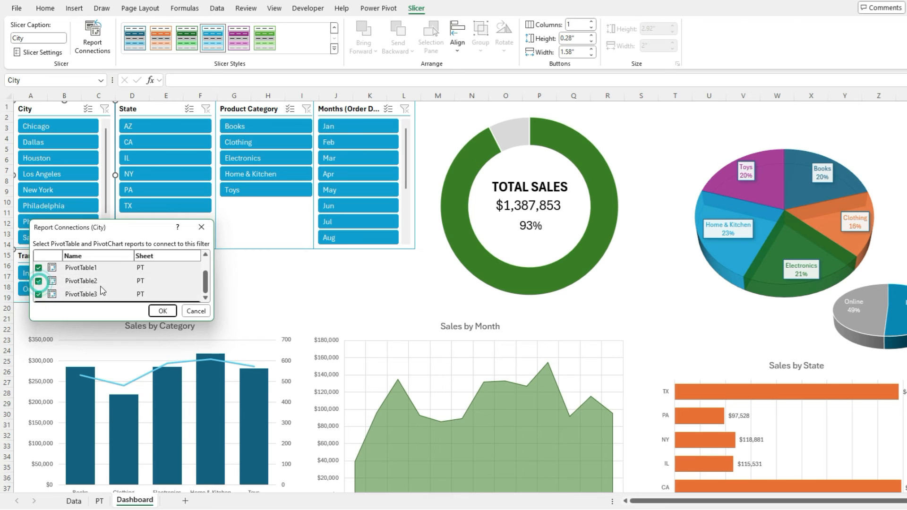
click(159, 311)
- Connect the State slicer to all the PT sheet's pivot tables through its report connections
click(166, 108)
right_click(165, 107)
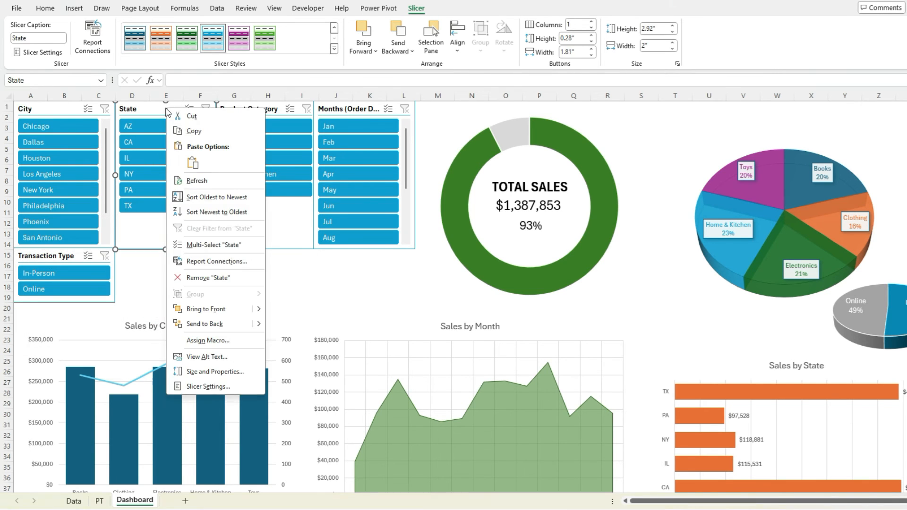
click(215, 261)
click(129, 268)
click(129, 295)
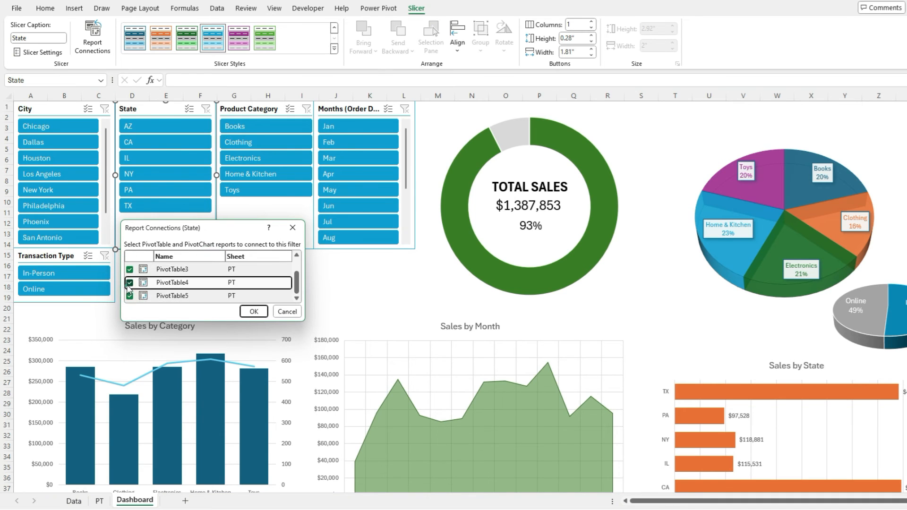
click(129, 282)
click(253, 311)
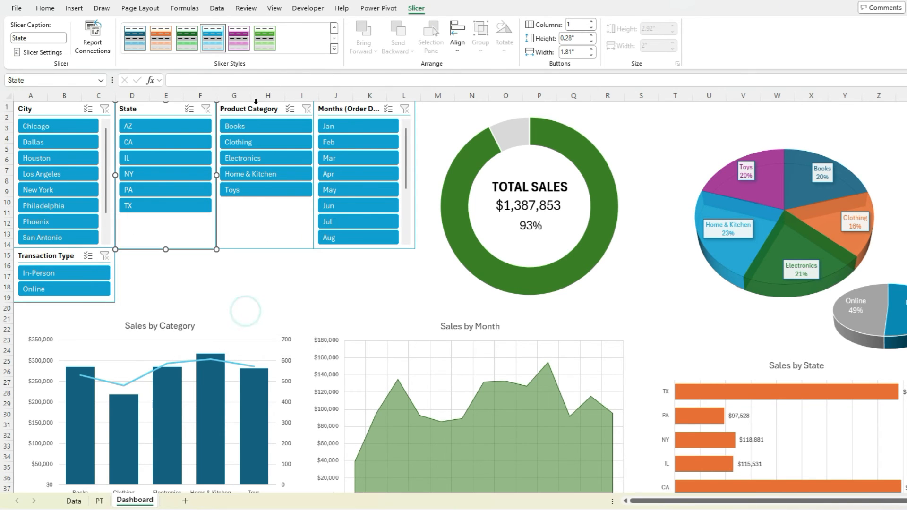
- Connect the Product Category slicer to all the pivot tables on the PT sheet, PivotTable1 through PivotTable5
click(256, 112)
click(284, 261)
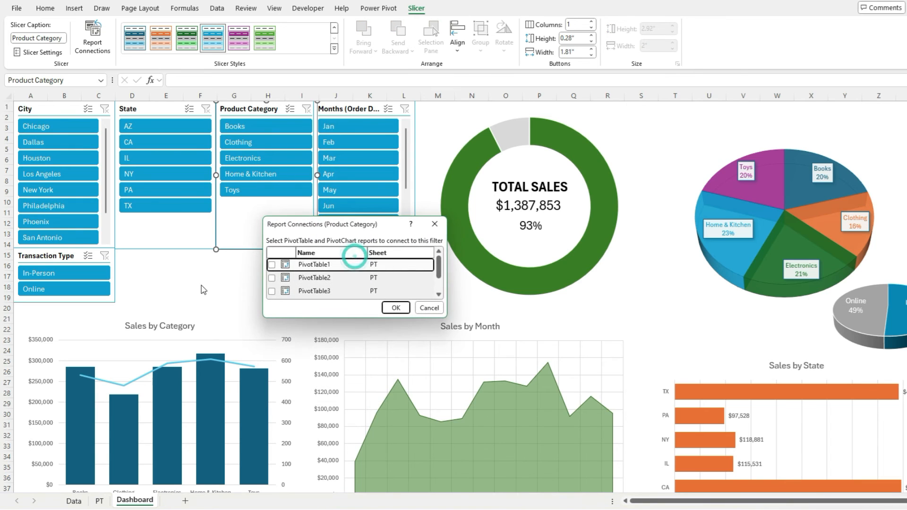
click(274, 267)
click(273, 278)
click(273, 291)
scroll(273, 291, down, 2)
click(269, 280)
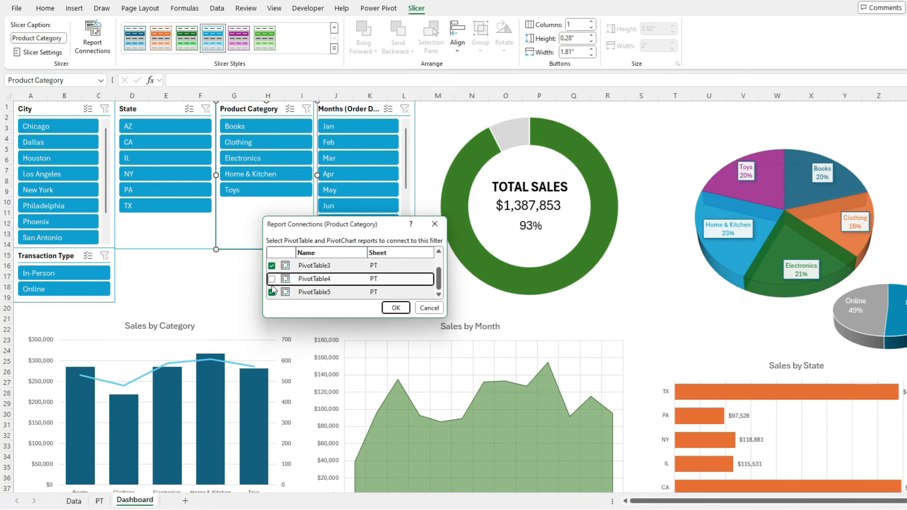
click(396, 308)
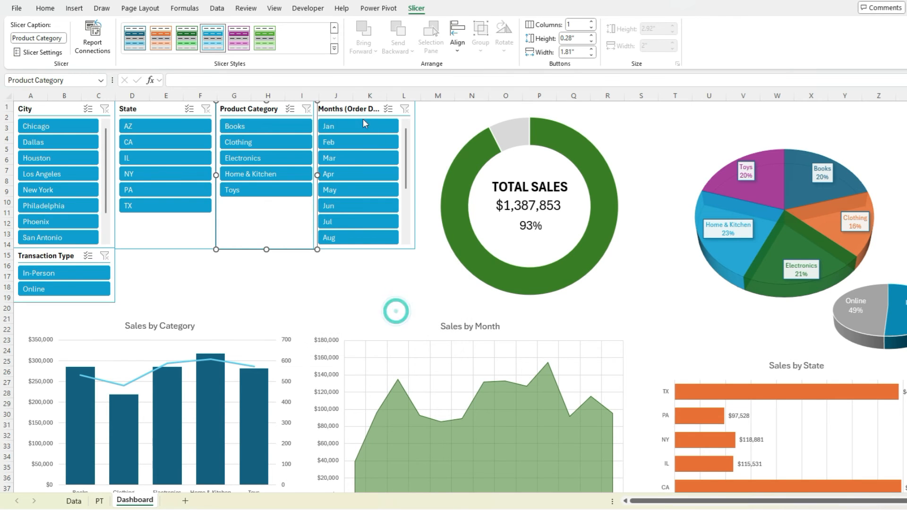
- Connect the Months (Order Date) slicer to every pivot table on the PT sheet through its report connections
click(355, 109)
right_click(355, 109)
click(405, 266)
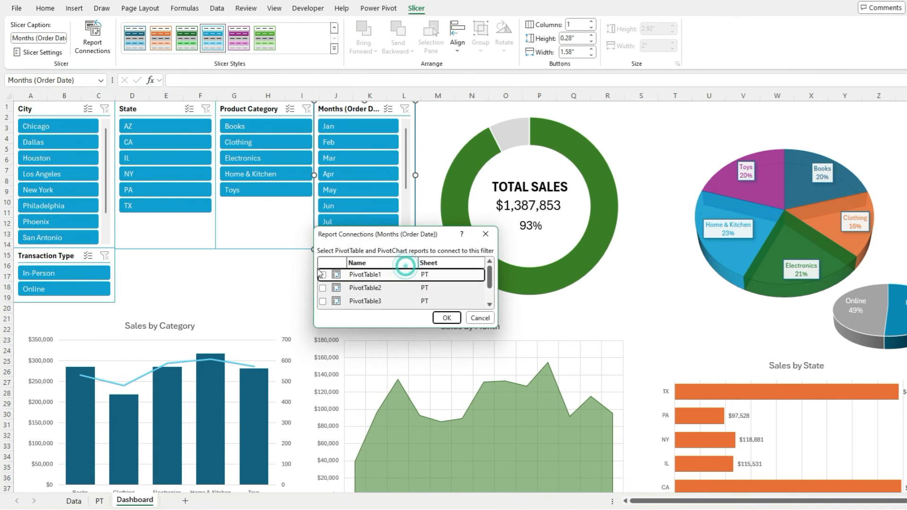
click(323, 275)
click(322, 288)
click(322, 301)
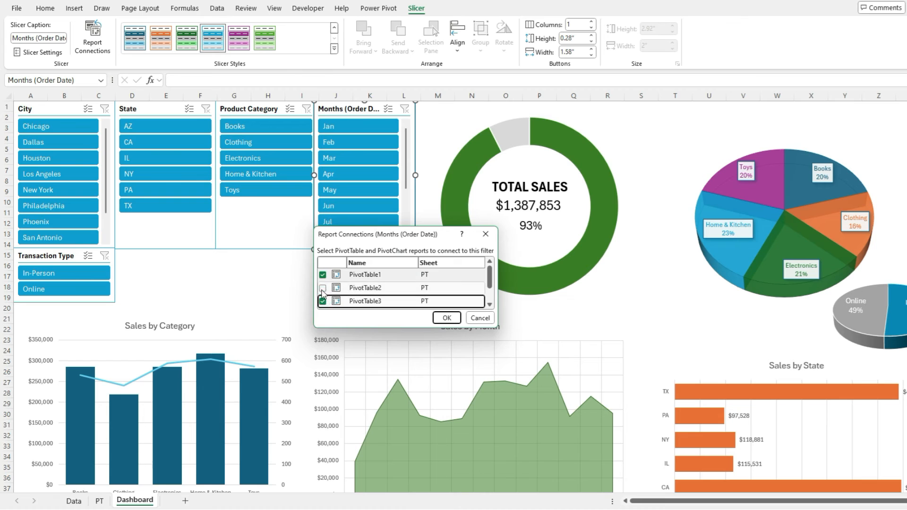
click(322, 288)
scroll(322, 289, down, 1)
click(323, 288)
click(453, 318)
- Connect the Transaction Type slicer to all five PT sheet pivot tables and deselect the slicer
right_click(58, 281)
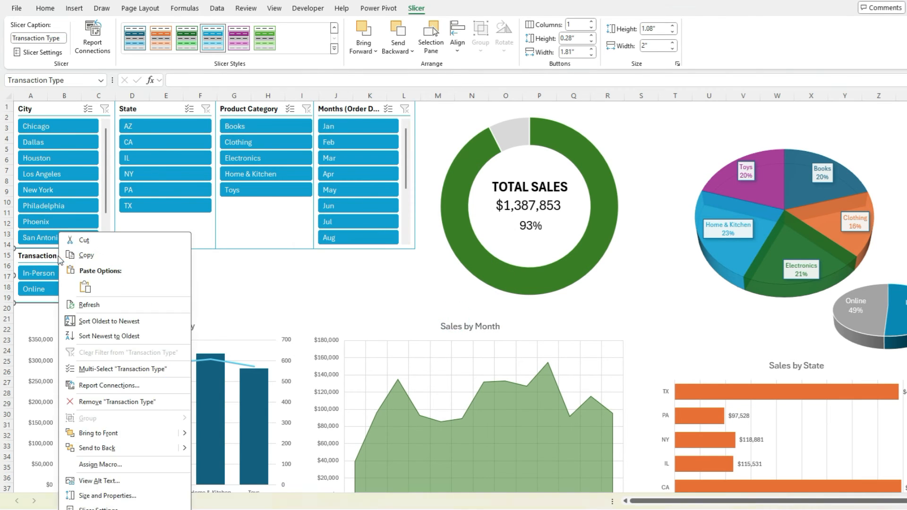
click(129, 385)
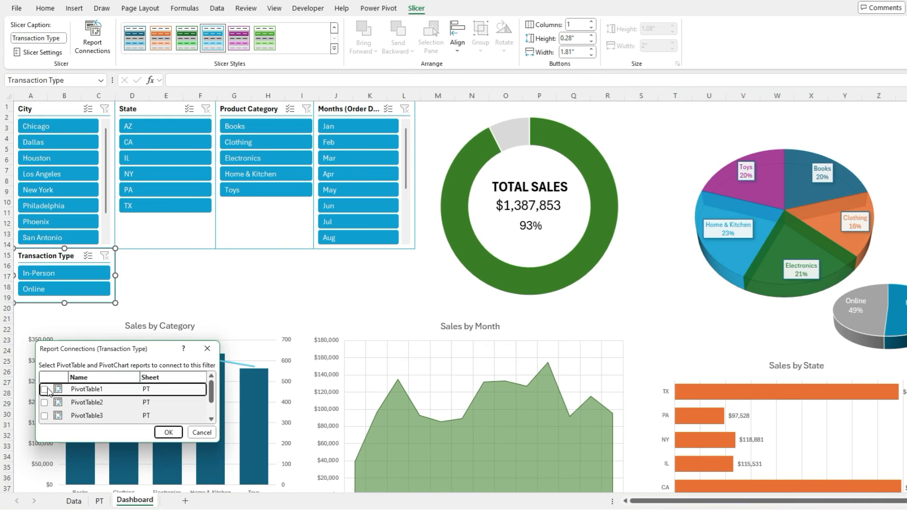
click(44, 403)
click(44, 415)
scroll(89, 407, down, 1)
click(44, 404)
click(169, 433)
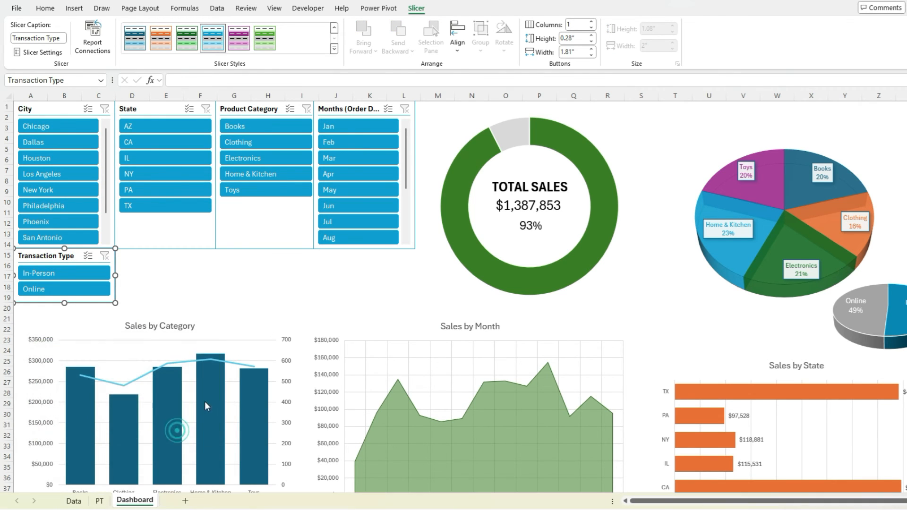
click(289, 280)
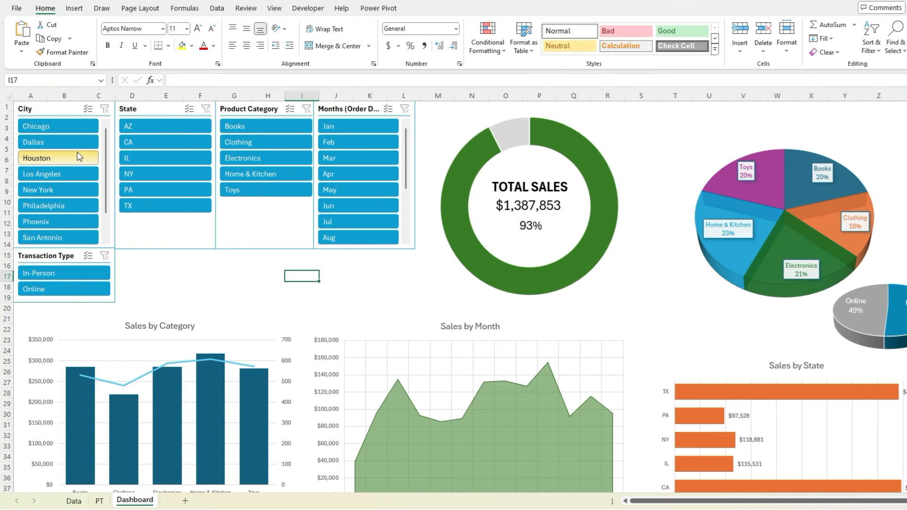
- Filter the dashboard to the state AZ and examine how the charts respond
click(129, 127)
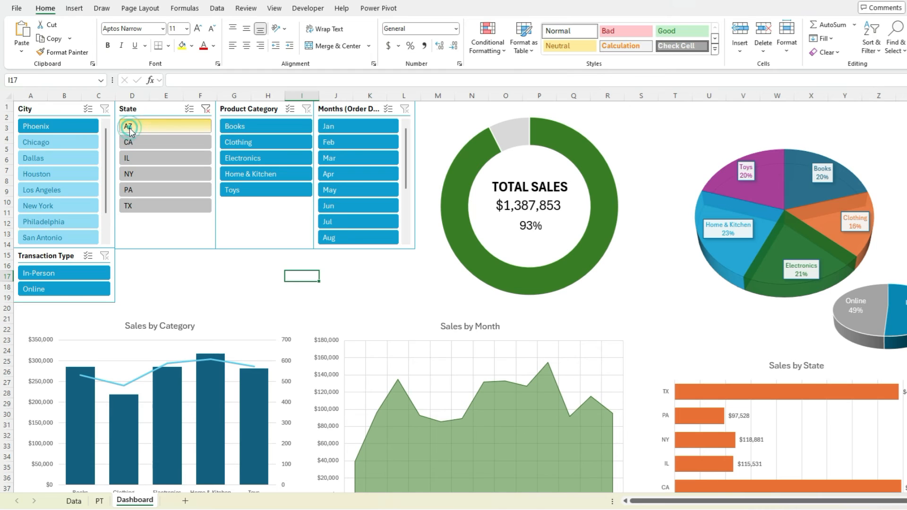
scroll(731, 275, down, 3)
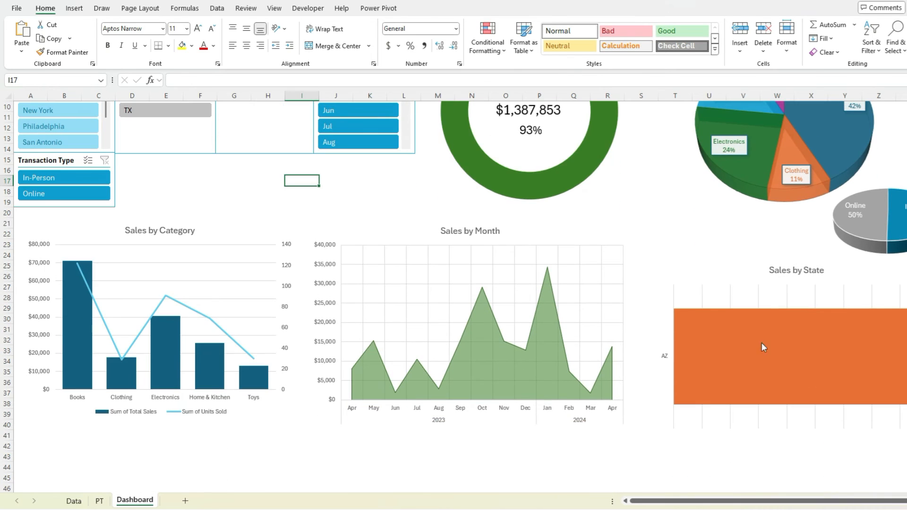
scroll(775, 341, up, 2)
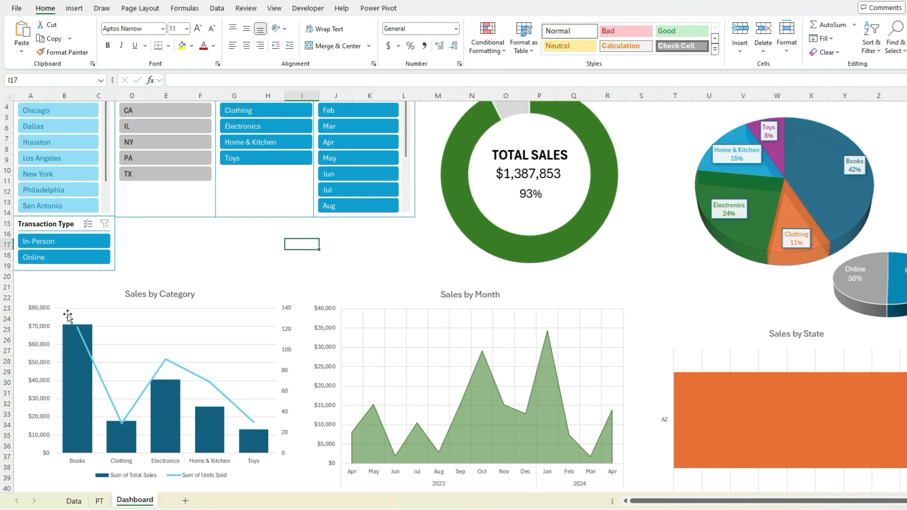
scroll(293, 333, up, 1)
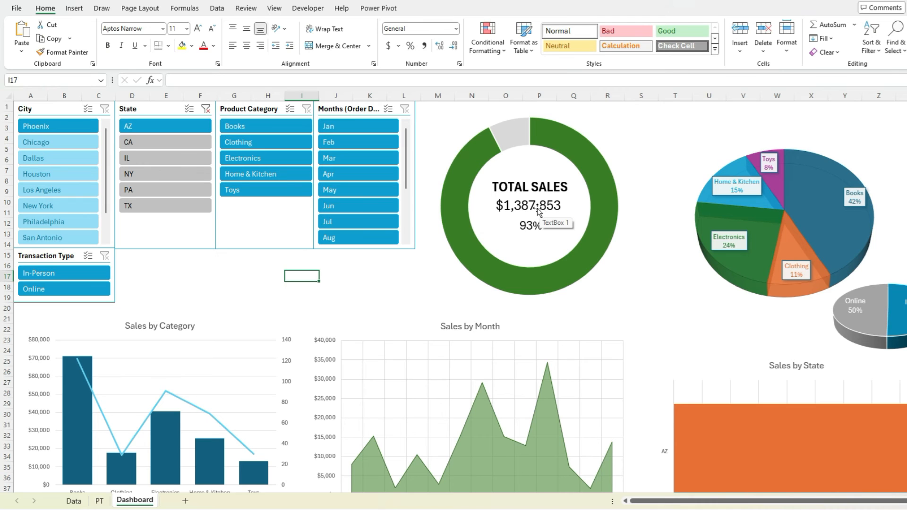
- Check the formulas behind the Actual and Total Sales cells on the PT sheet, and return to the Dashboard sheet
click(99, 500)
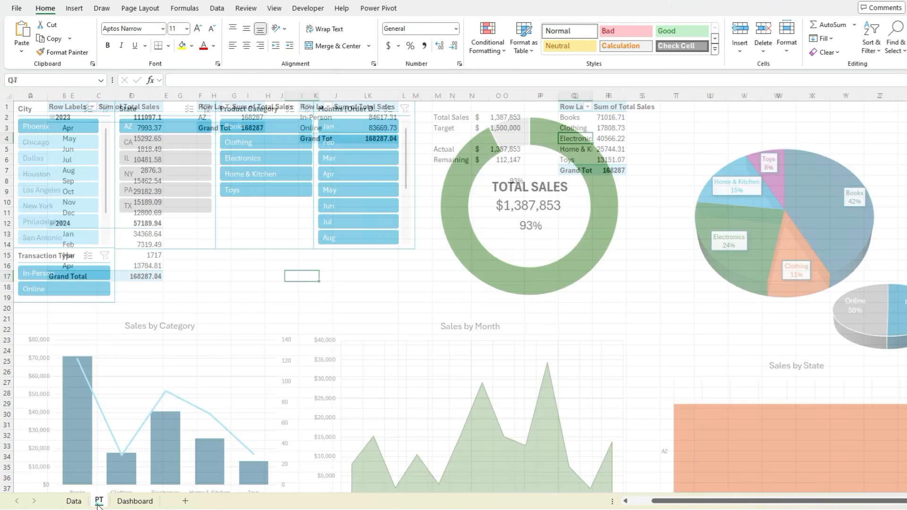
click(509, 150)
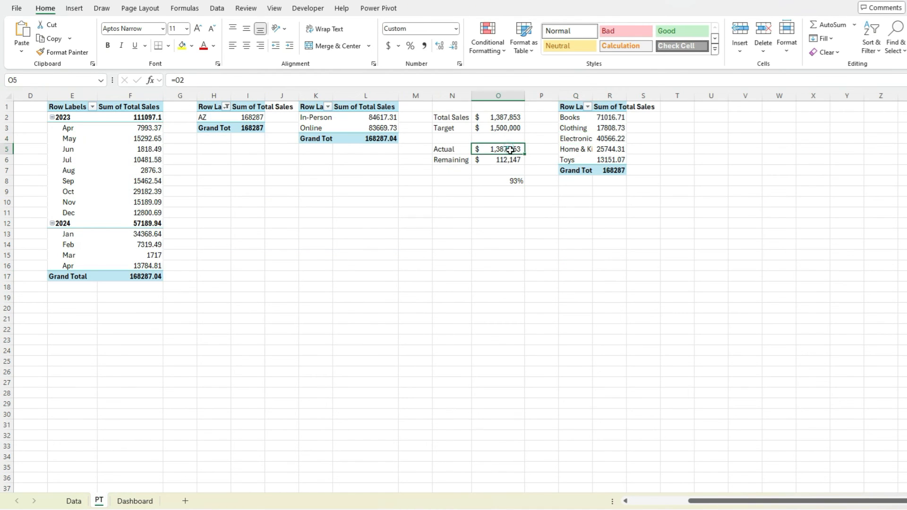
click(508, 118)
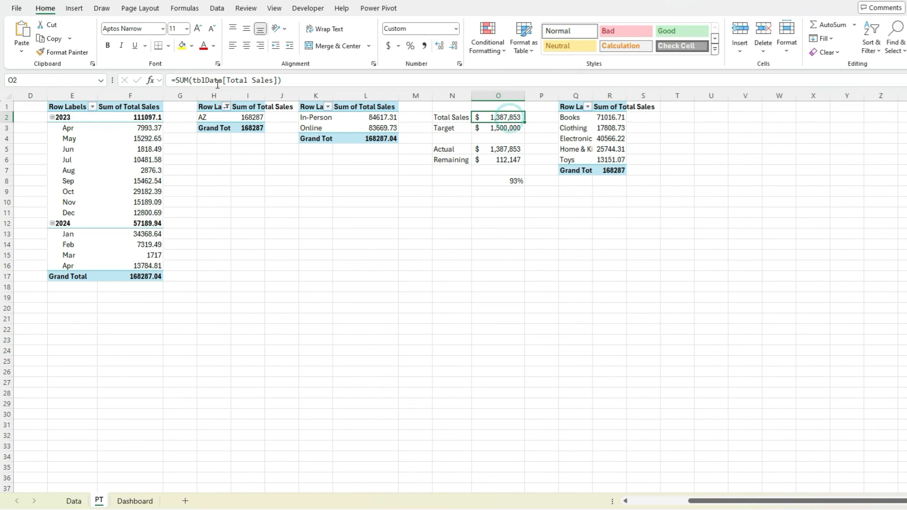
click(147, 501)
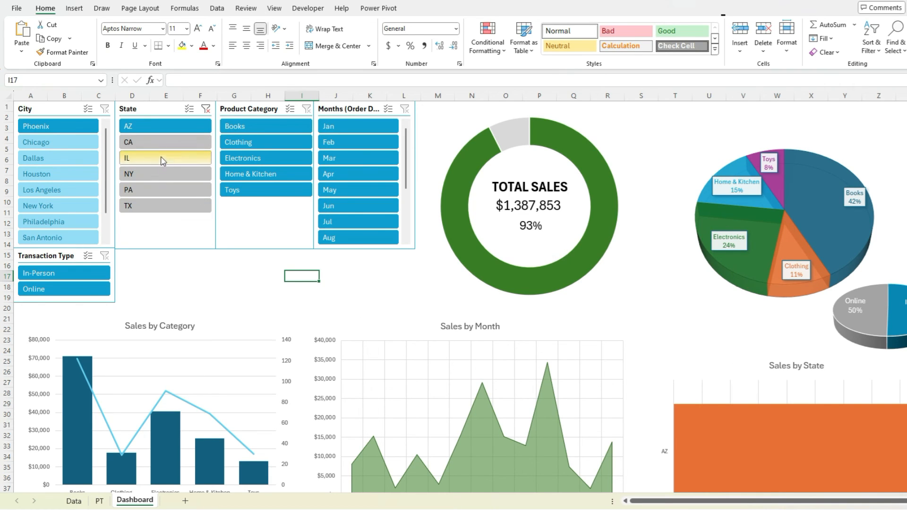
- Filter the dashboard to the states CA, AZ and NY together in the State slicer
click(157, 145)
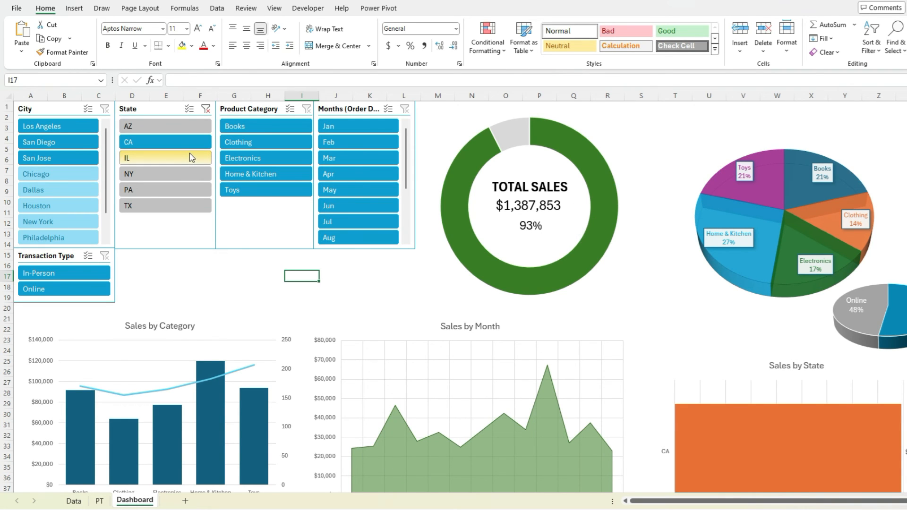
ctrl+click(161, 129)
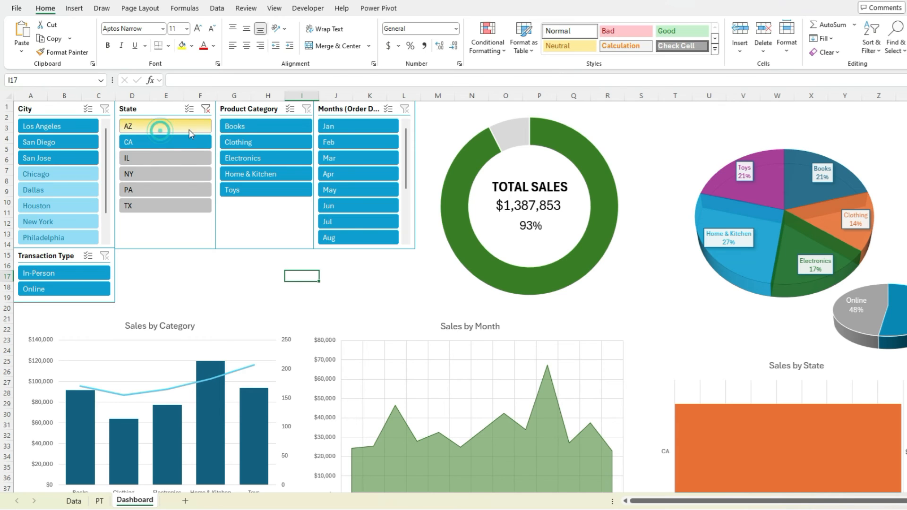
ctrl+click(170, 177)
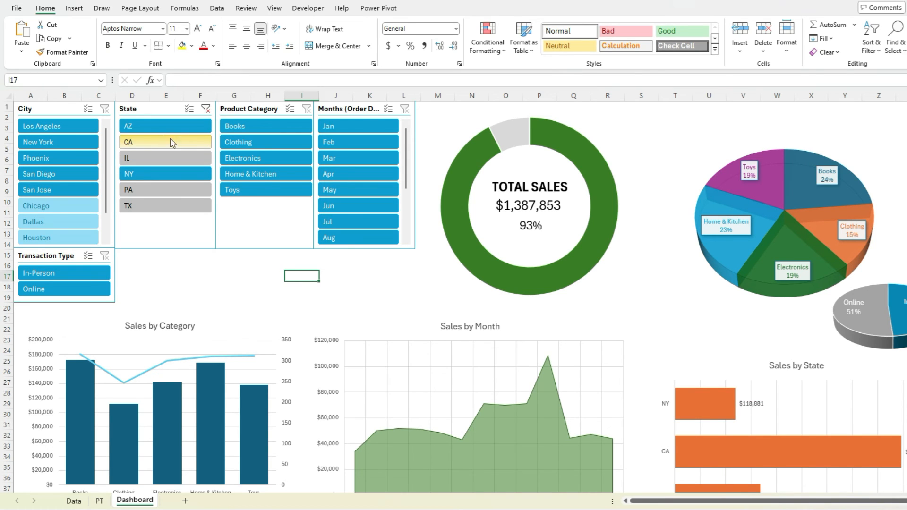
- Filter the product category to Books, review the charts, and clear both the Product Category and State filters
click(252, 126)
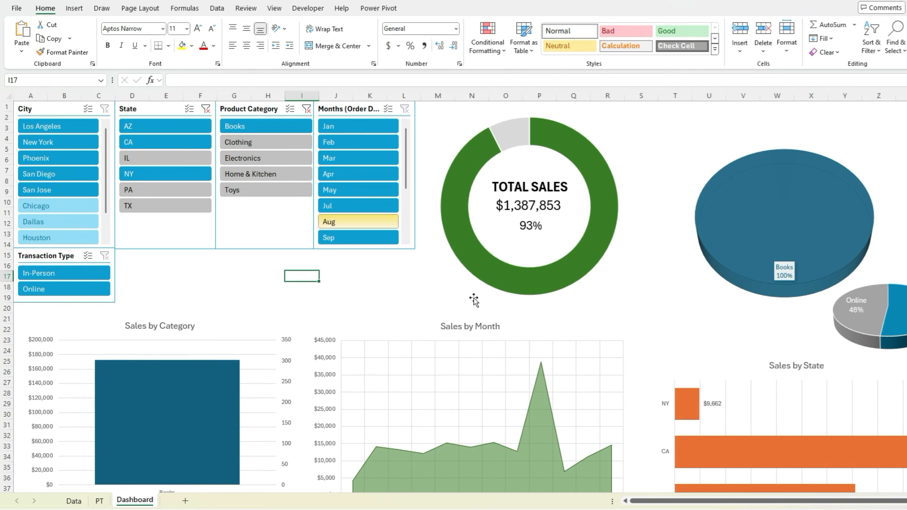
scroll(460, 303, down, 3)
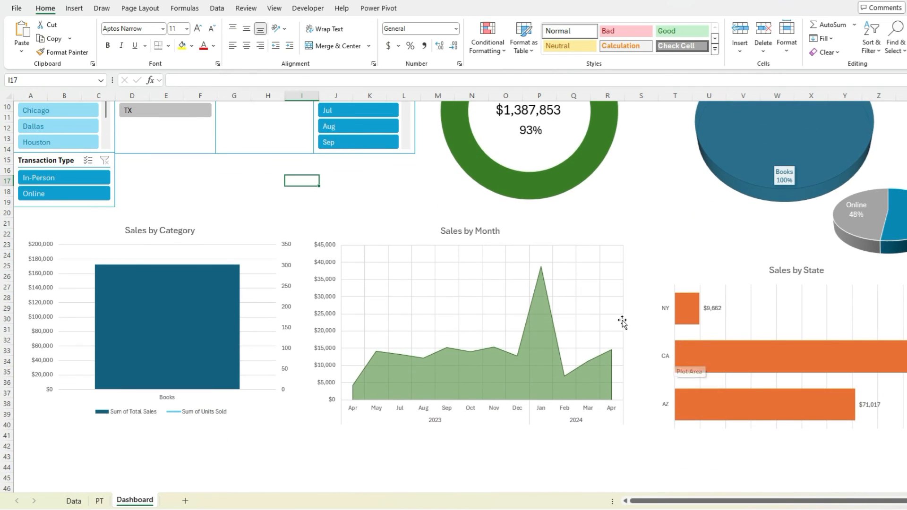
scroll(621, 321, up, 3)
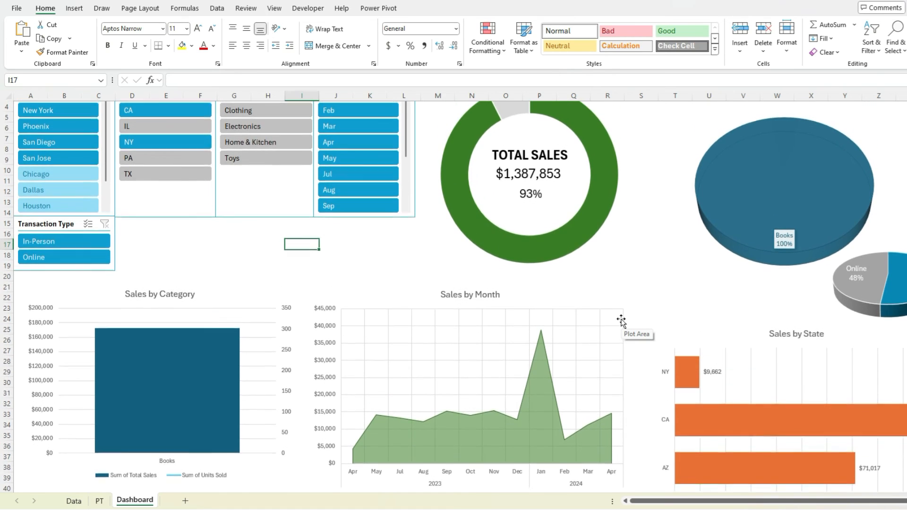
click(306, 108)
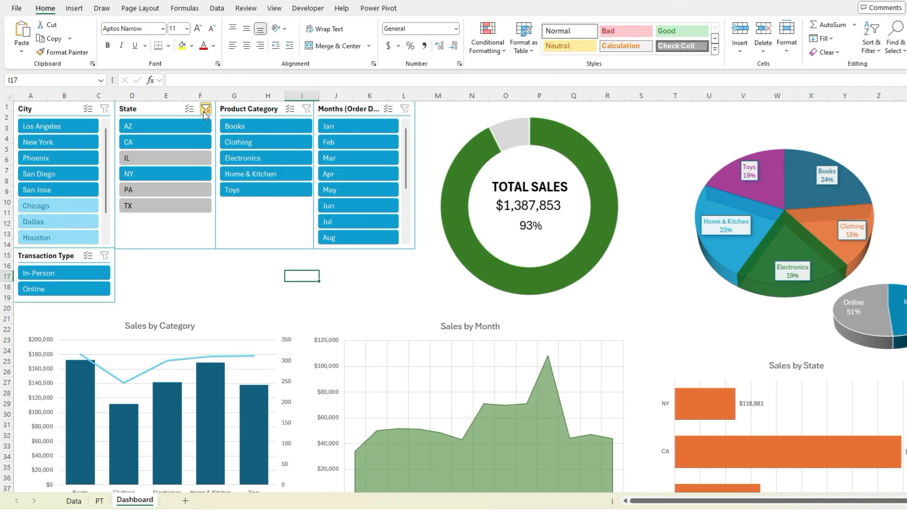
click(206, 109)
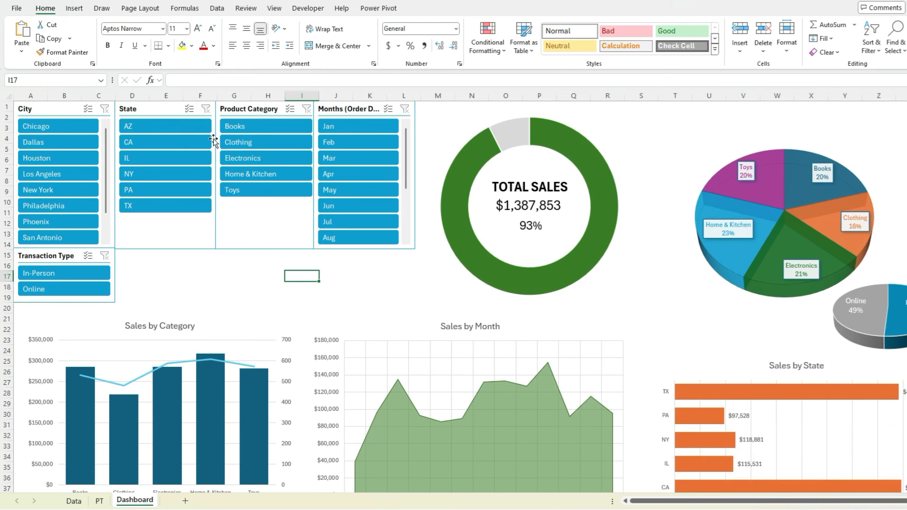
- Filter the dashboard to Jan in the Months (Order Date) slicer and look through its list of months
click(338, 111)
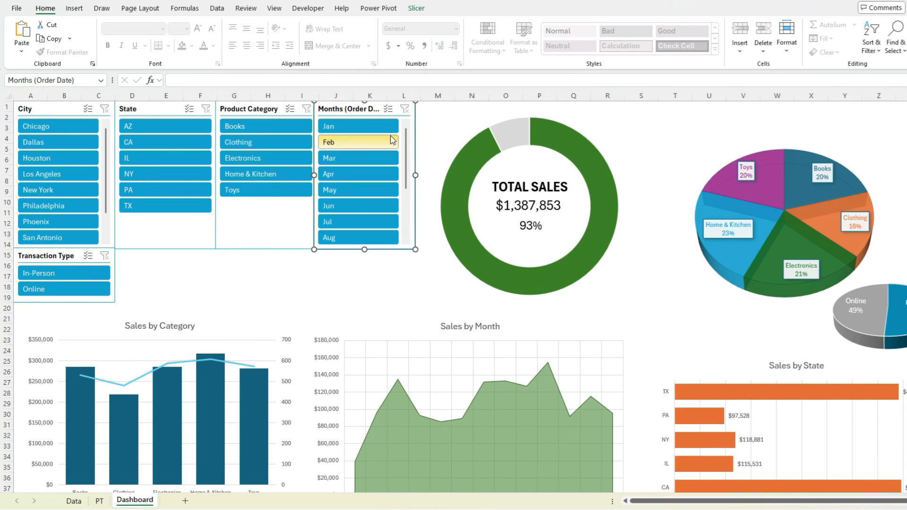
click(373, 125)
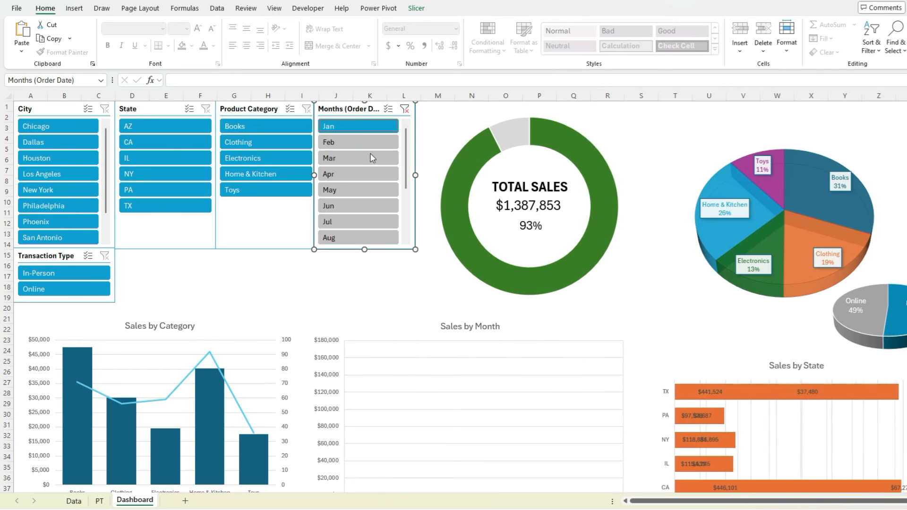
drag(405, 172, 408, 236)
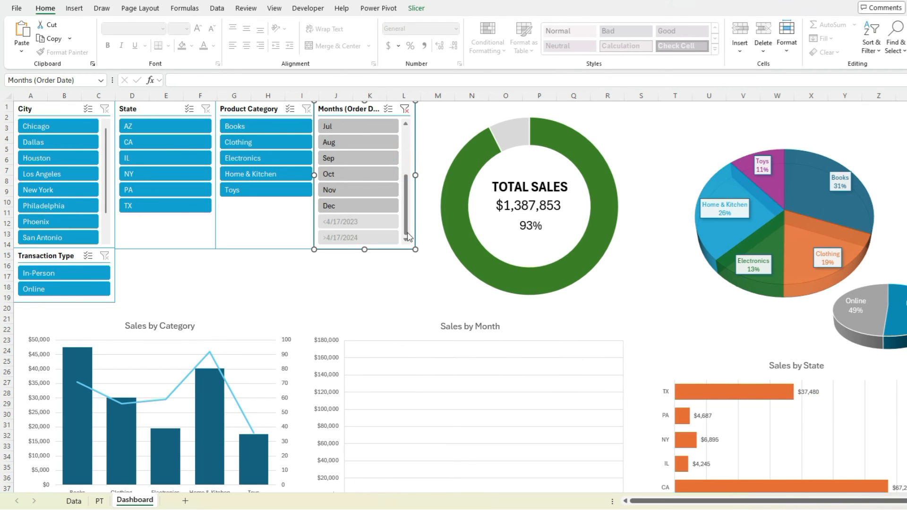
drag(410, 204, 410, 135)
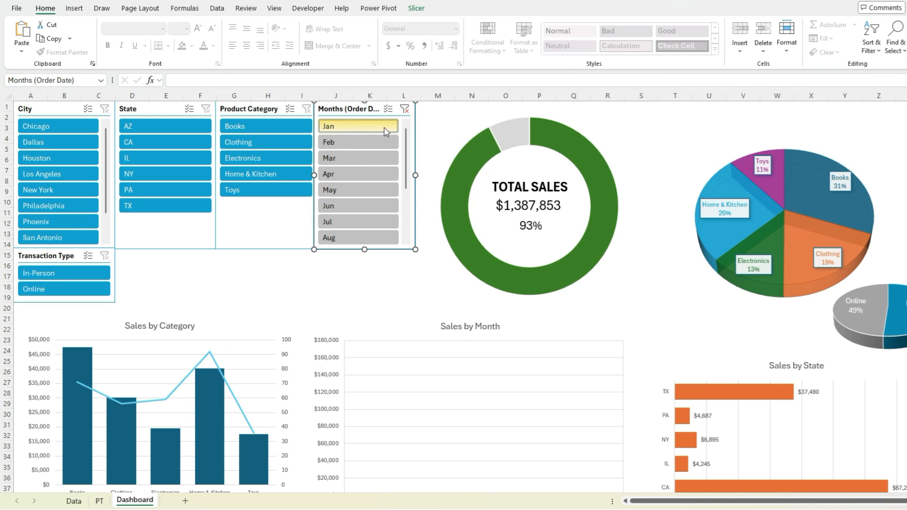
- Clear the month filter and delete the Months (Order Date) slicer from the dashboard
click(405, 109)
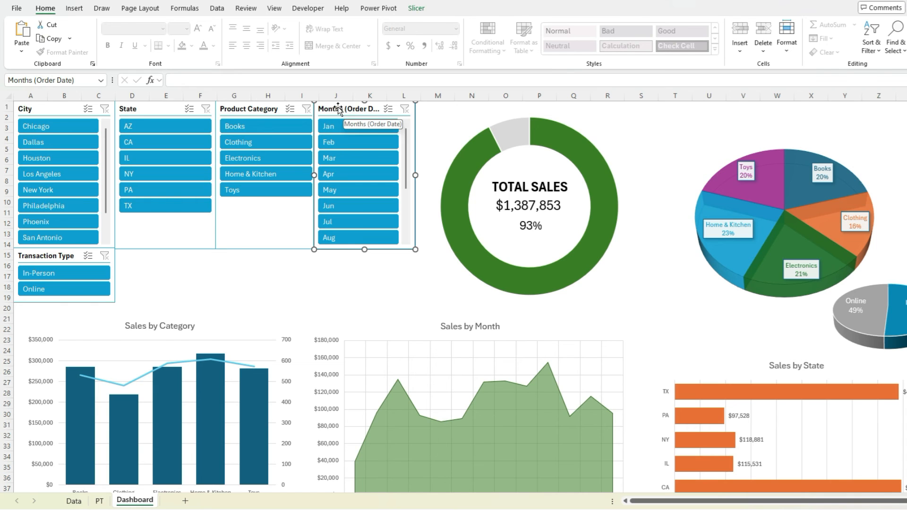
key(Delete)
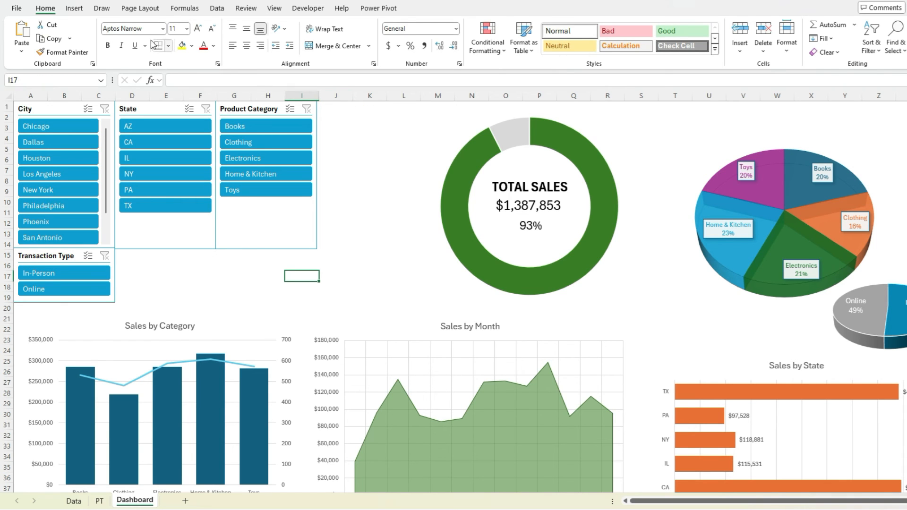
- Insert an Order Date timeline based on the monthly sales pivot table on the PT sheet
click(100, 501)
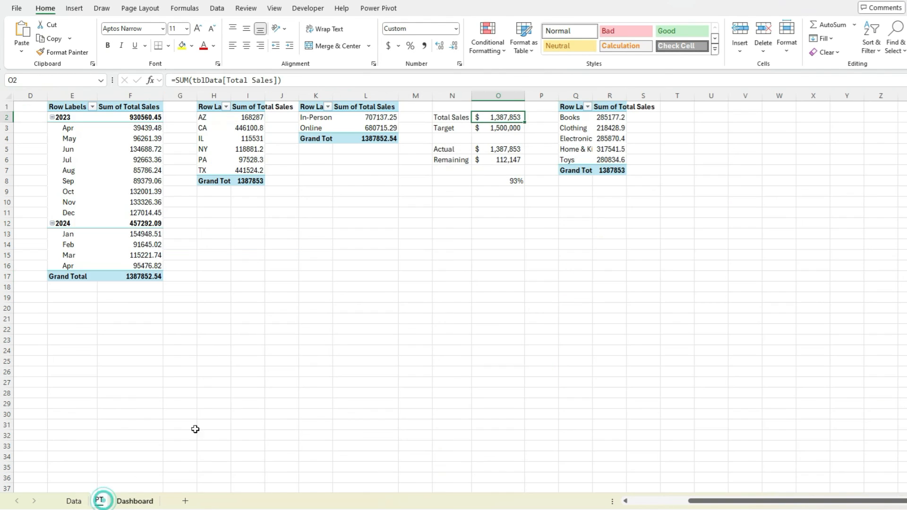
click(126, 158)
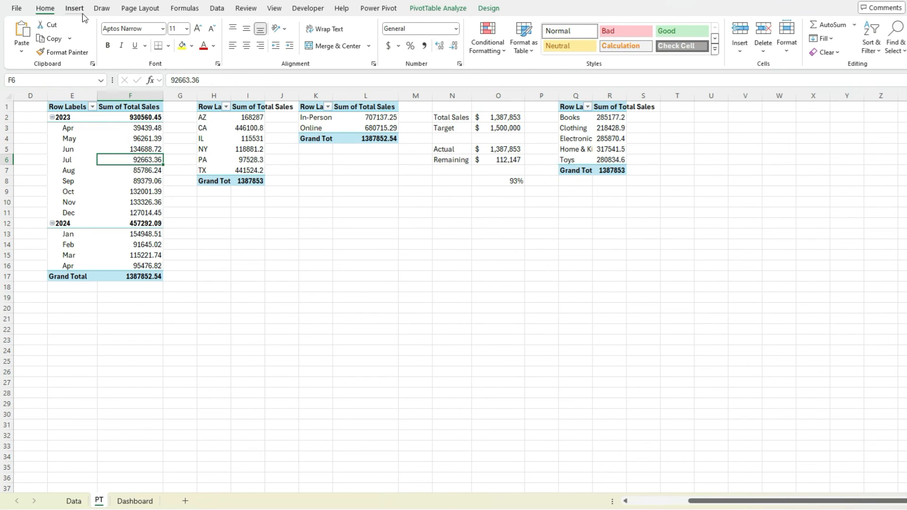
click(82, 11)
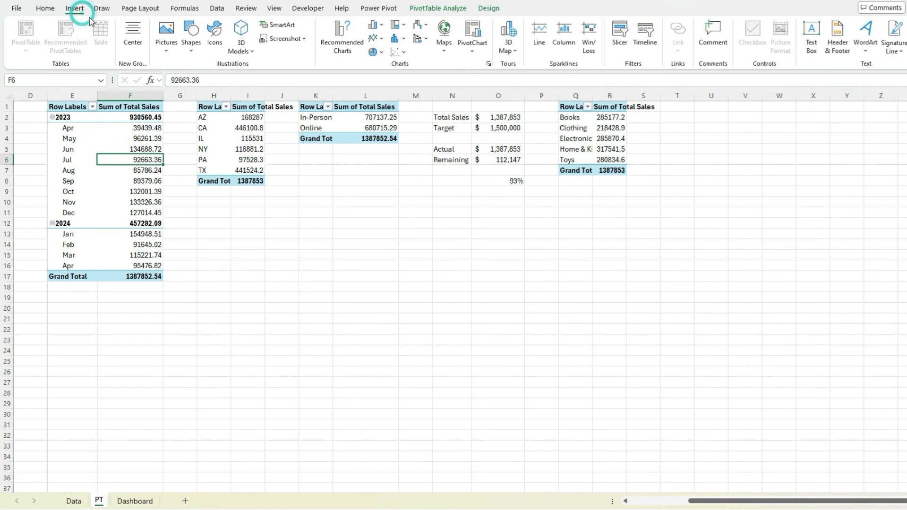
click(647, 33)
click(486, 282)
click(531, 397)
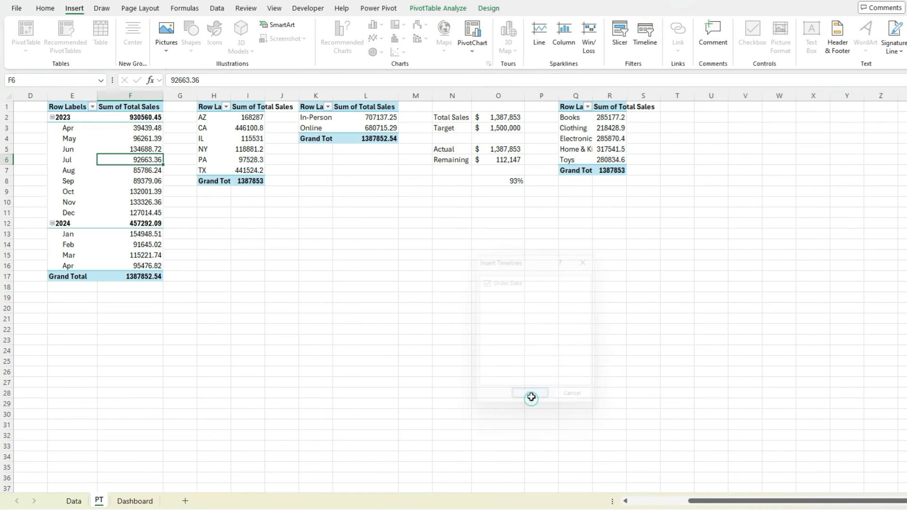
- Move the Order Date timeline from the PT sheet to the Dashboard sheet, placing it beside the Product Category slicer and widening it
key(ctrl+x)
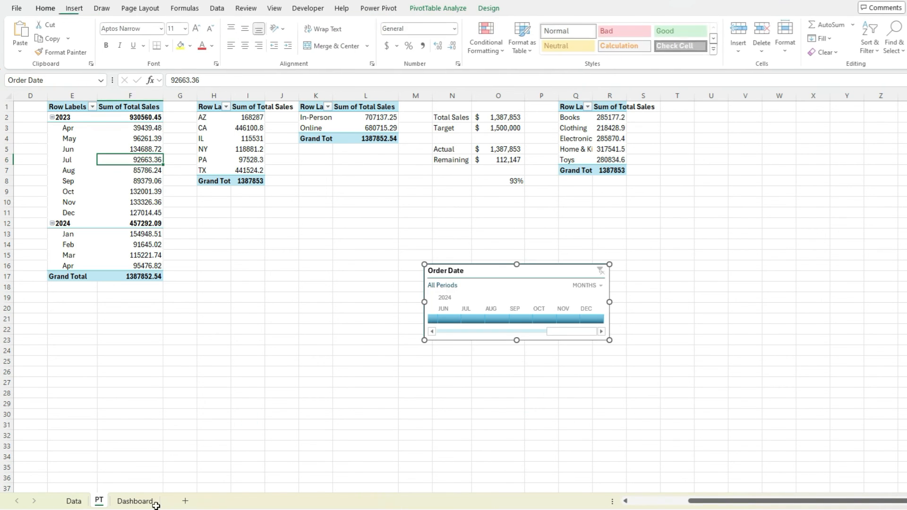
click(134, 501)
click(371, 203)
key(ctrl+v)
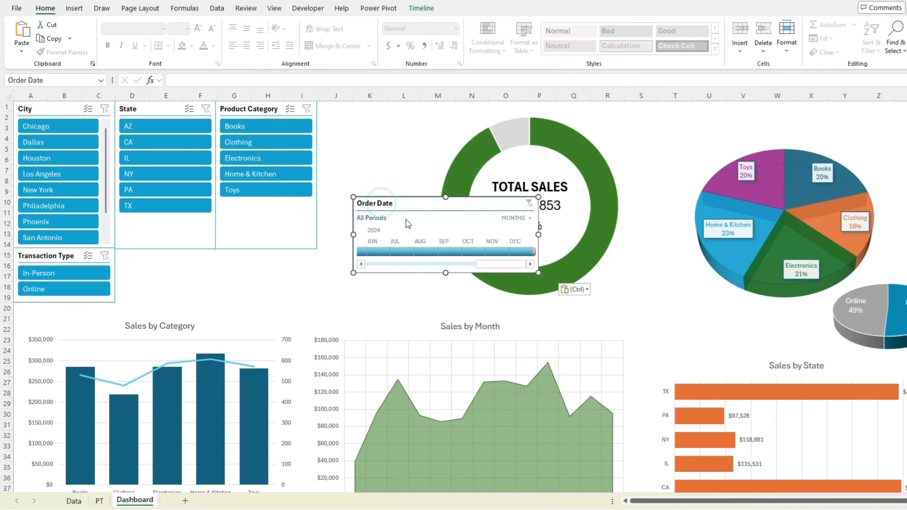
drag(421, 208, 382, 108)
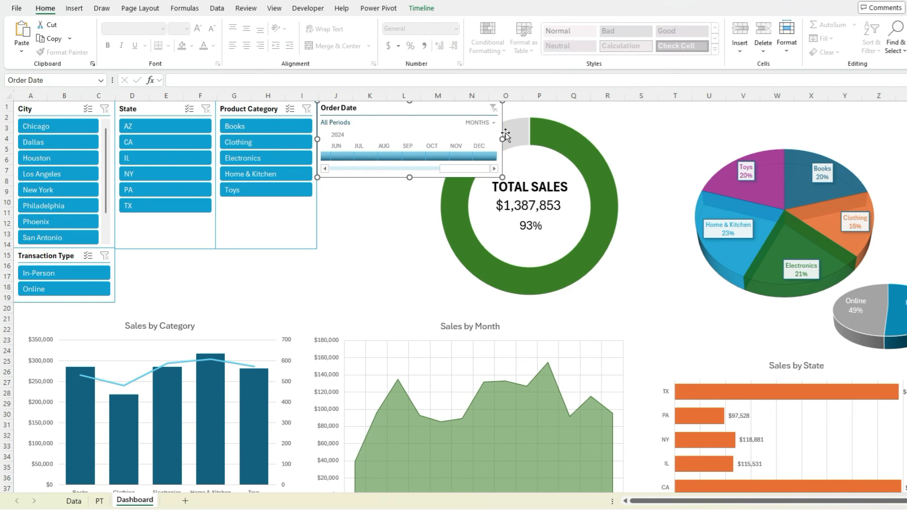
drag(503, 139, 654, 150)
- Move the Total Sales doughnut chart down so it sits directly below the Order Date timeline
click(634, 196)
click(579, 304)
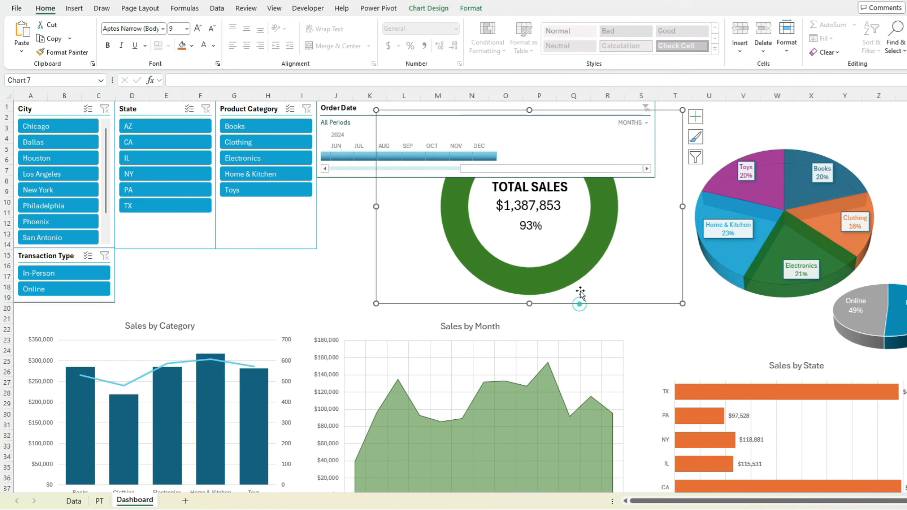
drag(669, 113, 633, 189)
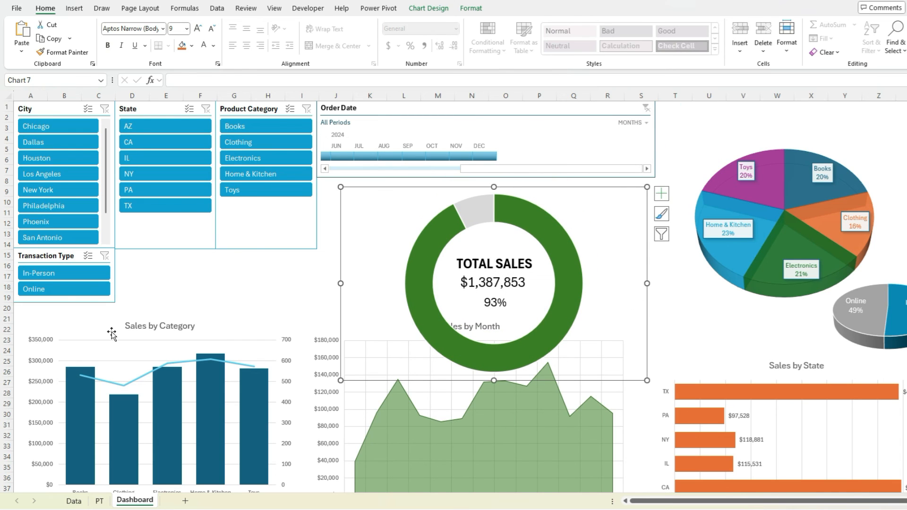
- Insert six rows at row 21 to push the lower charts down, and shrink the doughnut chart to fit above Sales by Month
drag(7, 318, 10, 372)
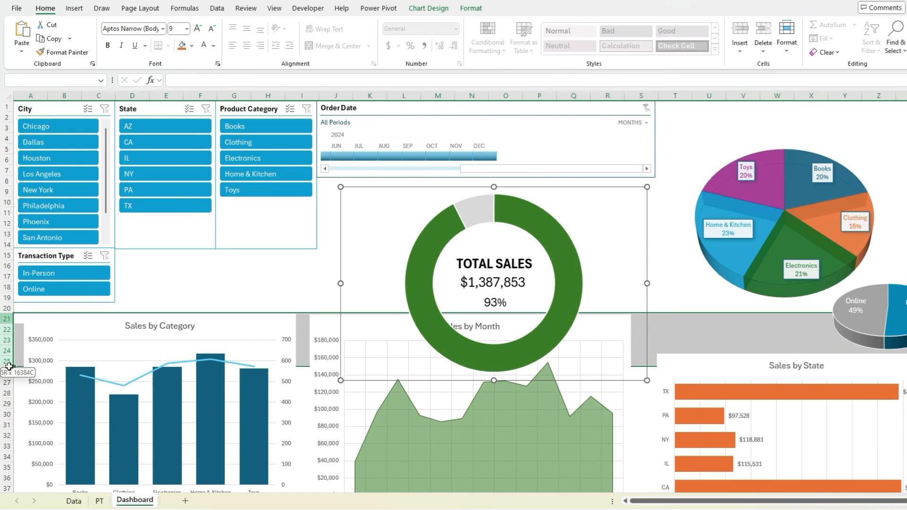
right_click(12, 372)
click(64, 271)
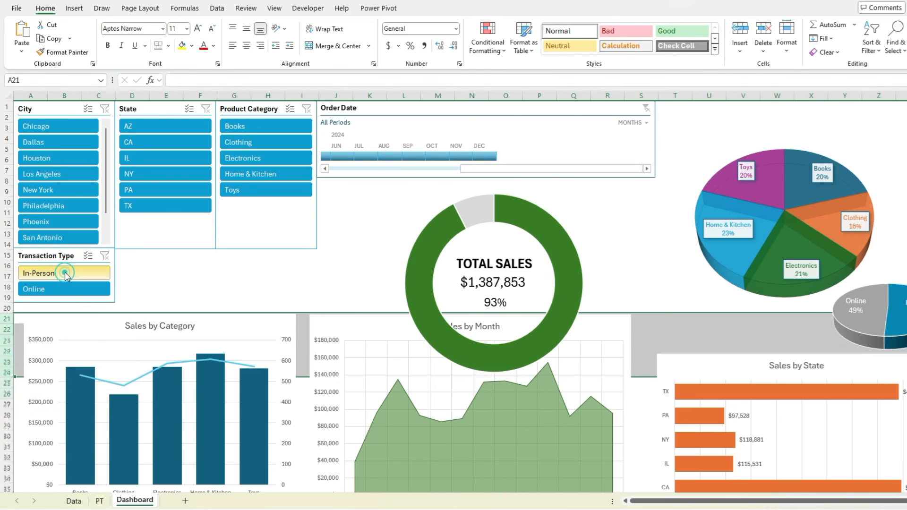
click(612, 238)
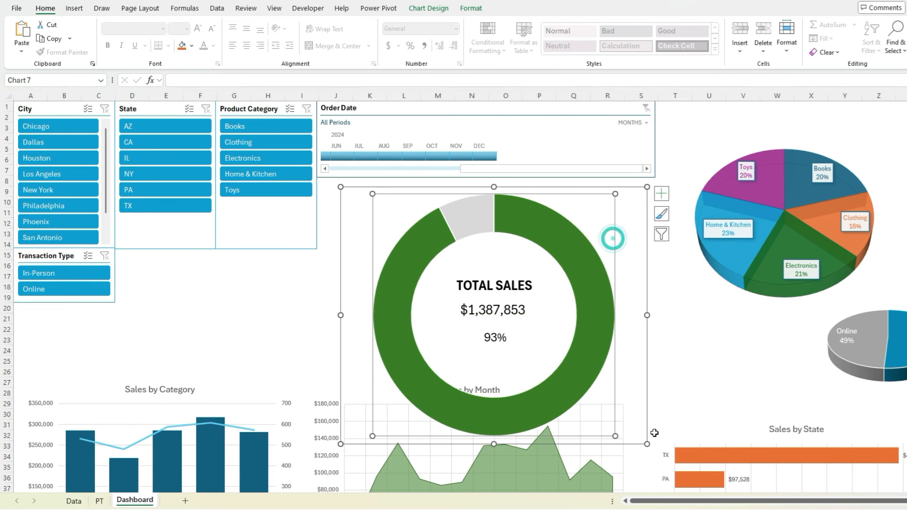
drag(646, 444, 638, 372)
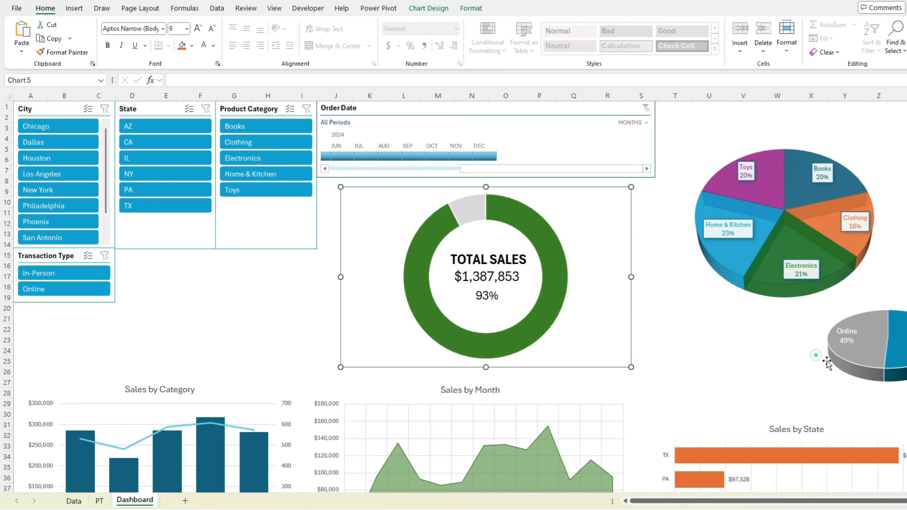
- Move the transaction type pie beside the Transaction Type slicer, and lower and enlarge the product category pie next to the doughnut chart
click(815, 355)
drag(879, 420, 242, 382)
click(796, 307)
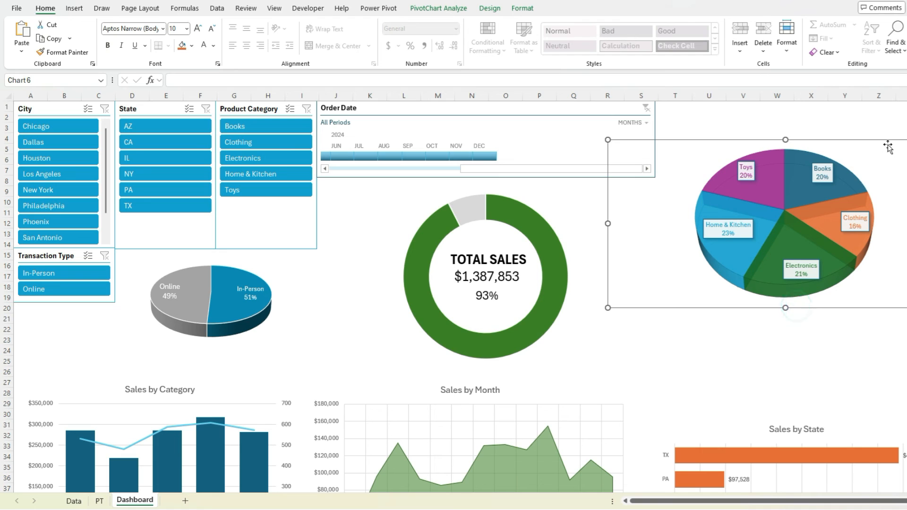
drag(885, 146, 804, 211)
drag(882, 203, 901, 181)
drag(695, 184, 753, 188)
- Widen the Order Date timeline so it spans the dashboard above the product category pie
click(596, 109)
drag(654, 139, 906, 143)
- Move the Sales by State chart up beneath the product category pie and enlarge it
drag(865, 436, 849, 376)
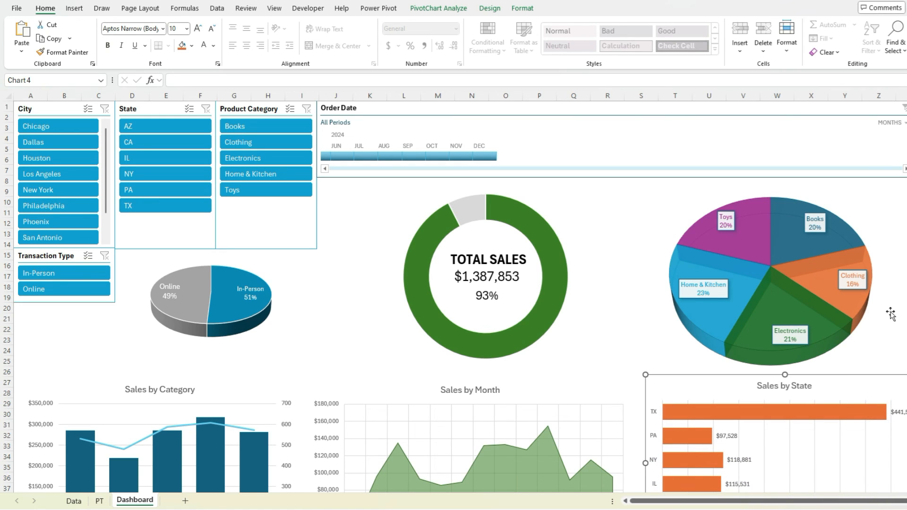
click(902, 326)
scroll(903, 335, down, 6)
click(906, 346)
drag(906, 361, 906, 400)
click(844, 423)
scroll(570, 314, up, 6)
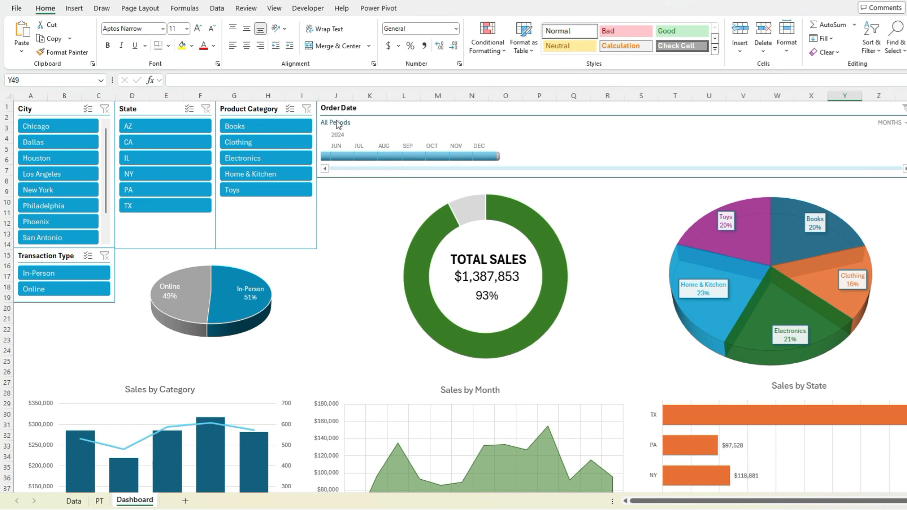
- Connect the Order Date timeline to PivotTable1 through PivotTable5 in its report connections
click(388, 107)
right_click(388, 108)
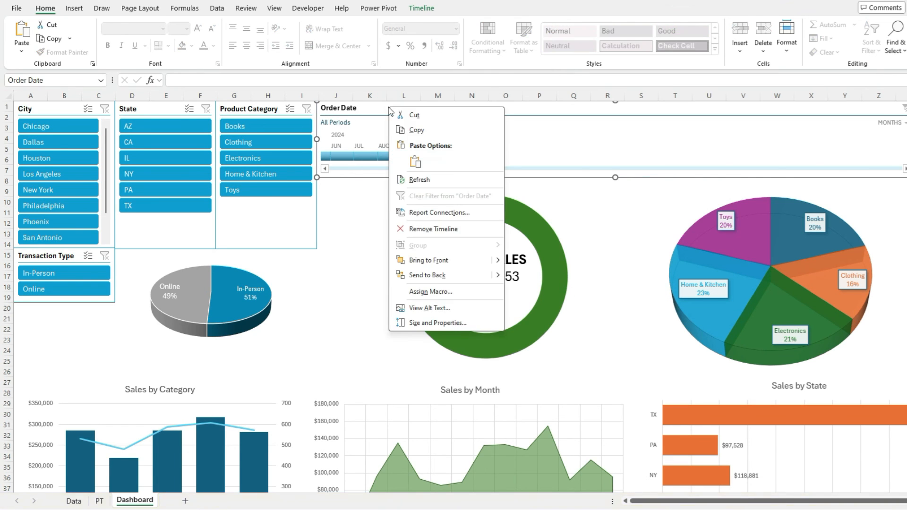
click(470, 213)
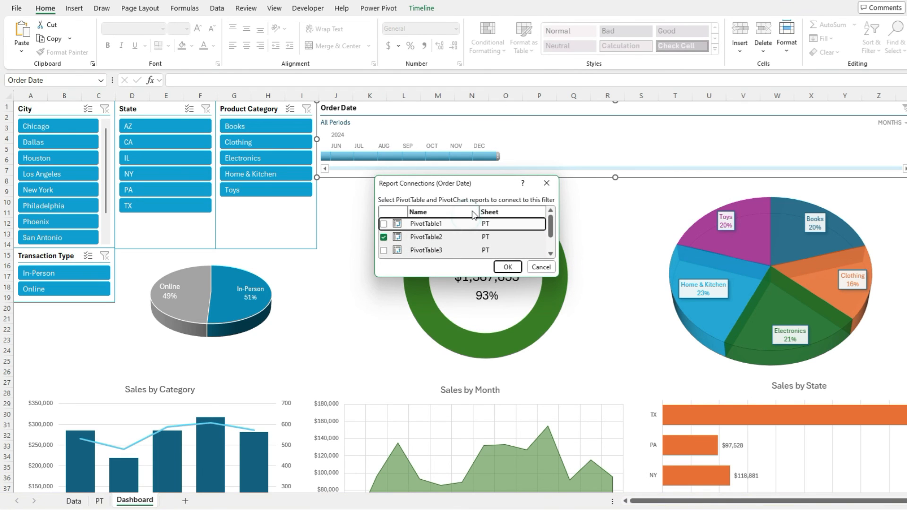
click(383, 250)
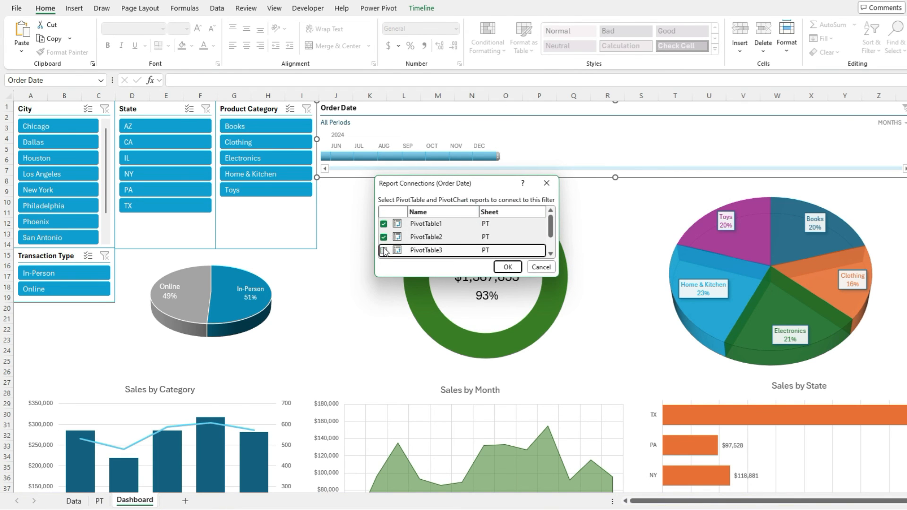
click(384, 251)
click(383, 250)
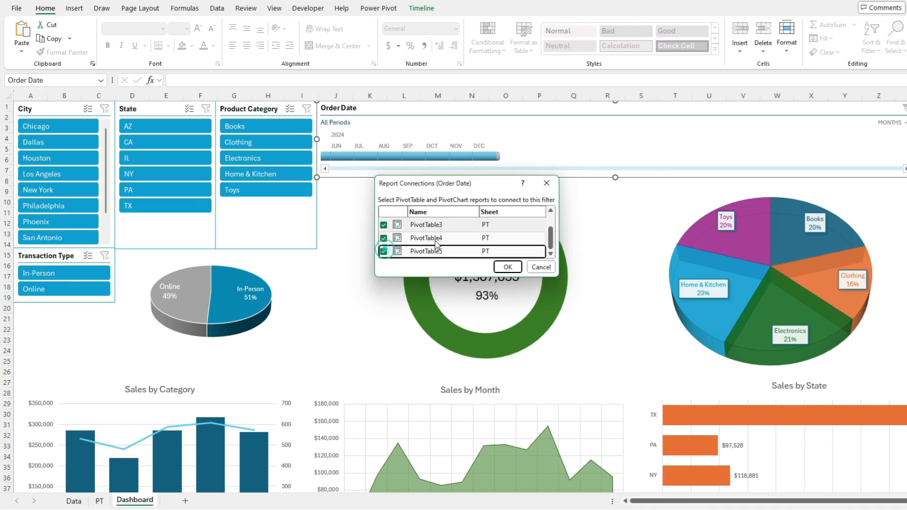
click(507, 268)
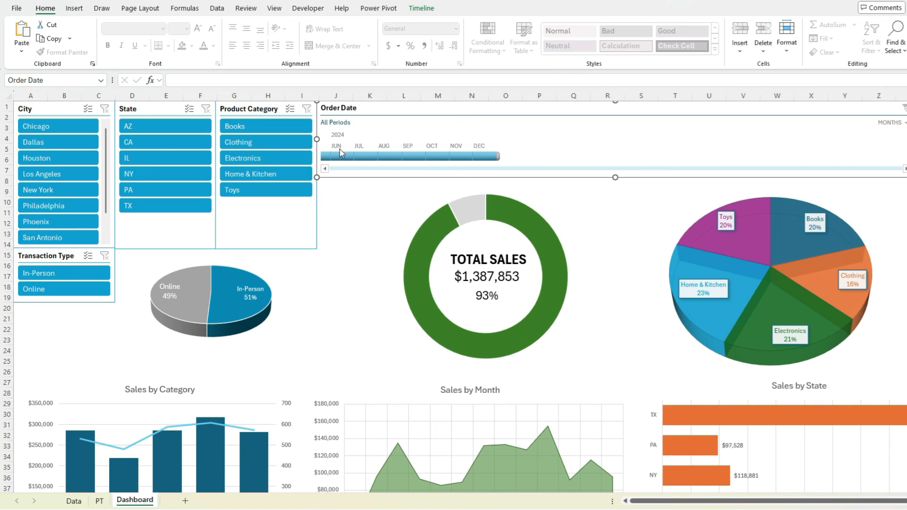
- Switch the Order Date timeline's time level to Years and back to Months
click(903, 124)
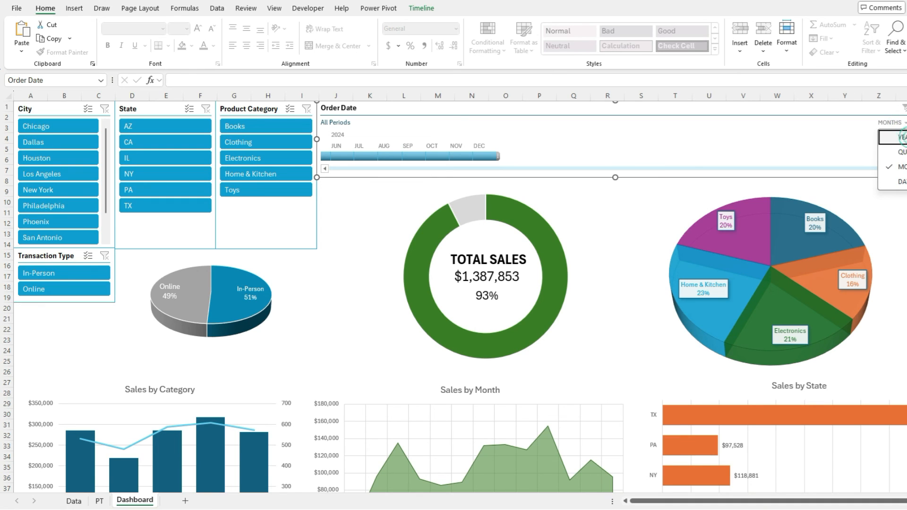
click(900, 137)
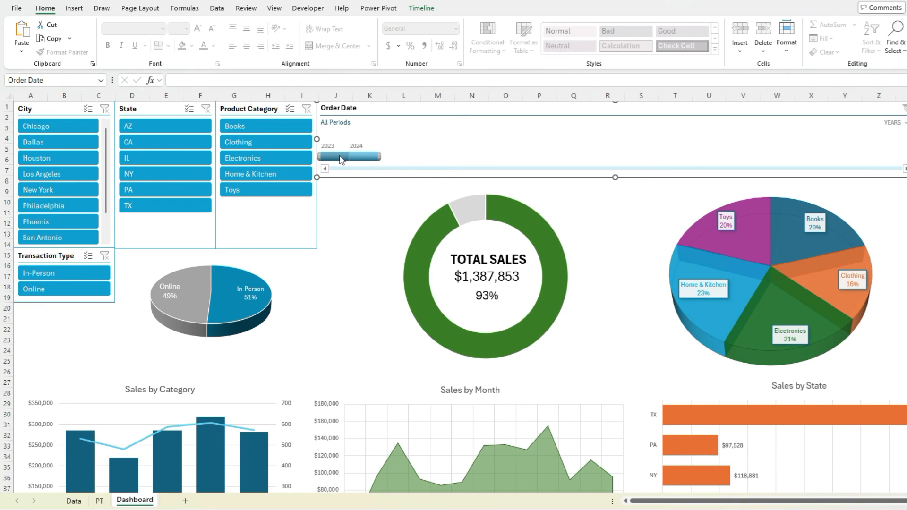
click(903, 123)
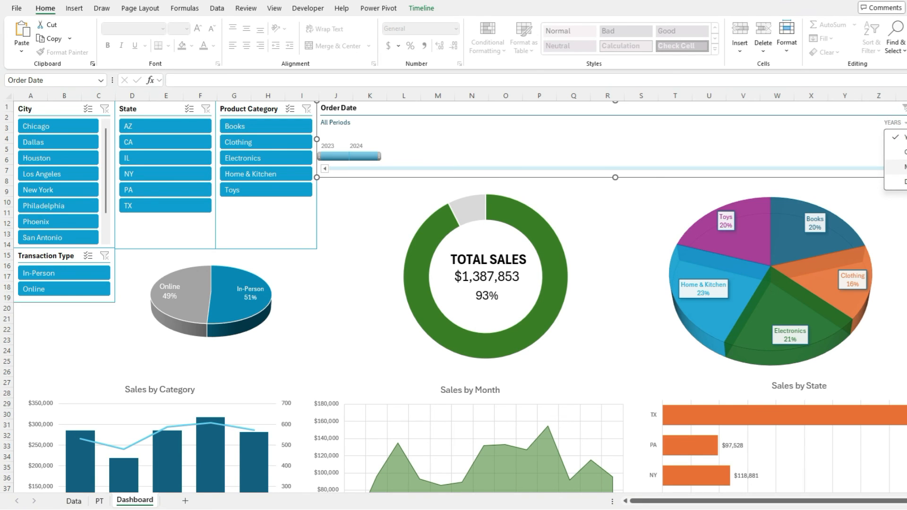
click(900, 167)
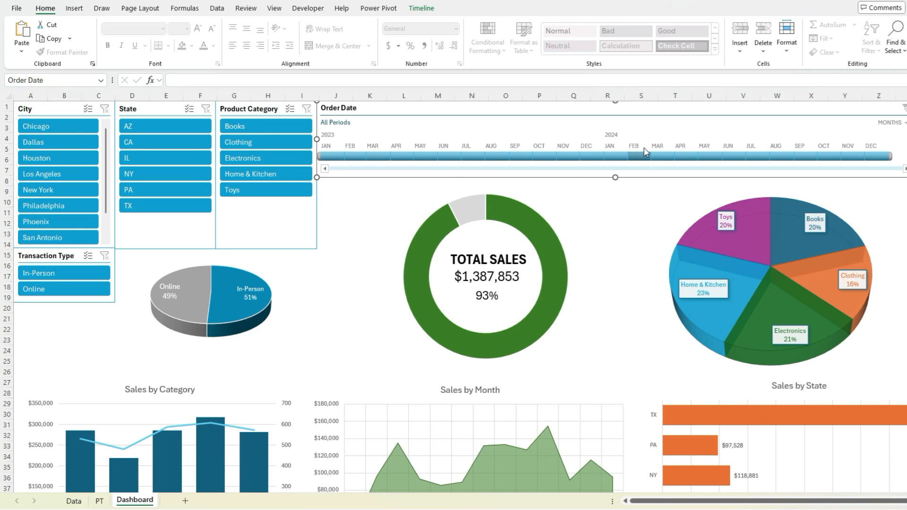
- Filter the timeline to Feb–Dec 2023, switch it to Jan 2024, and extend that selection to Jan–Apr 2024
click(360, 157)
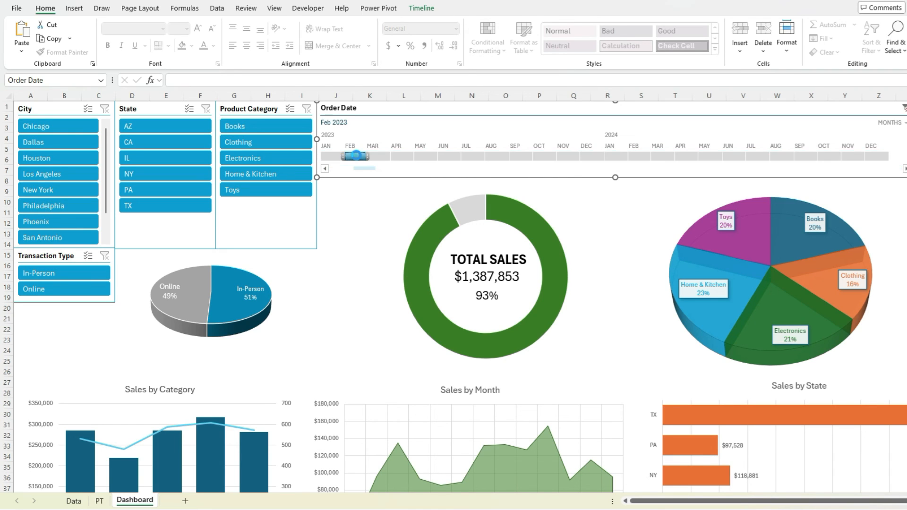
drag(367, 158, 606, 151)
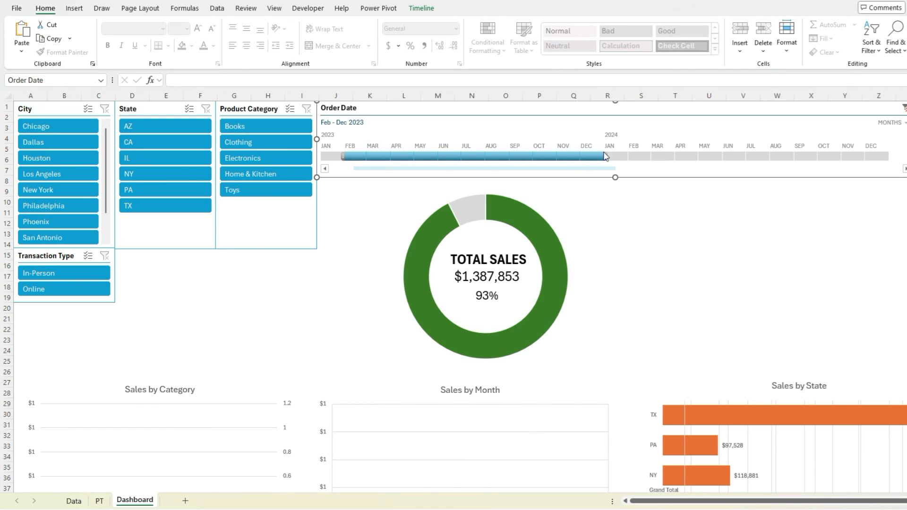
click(614, 155)
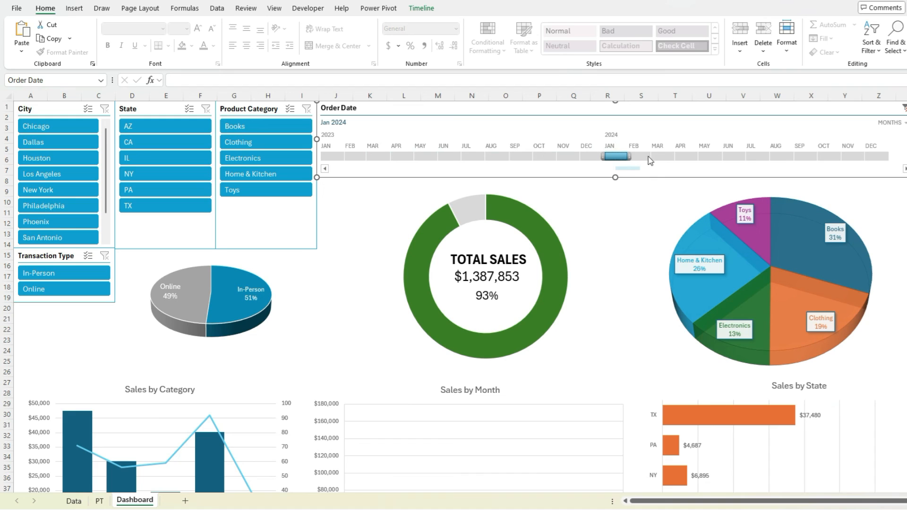
drag(629, 157, 694, 161)
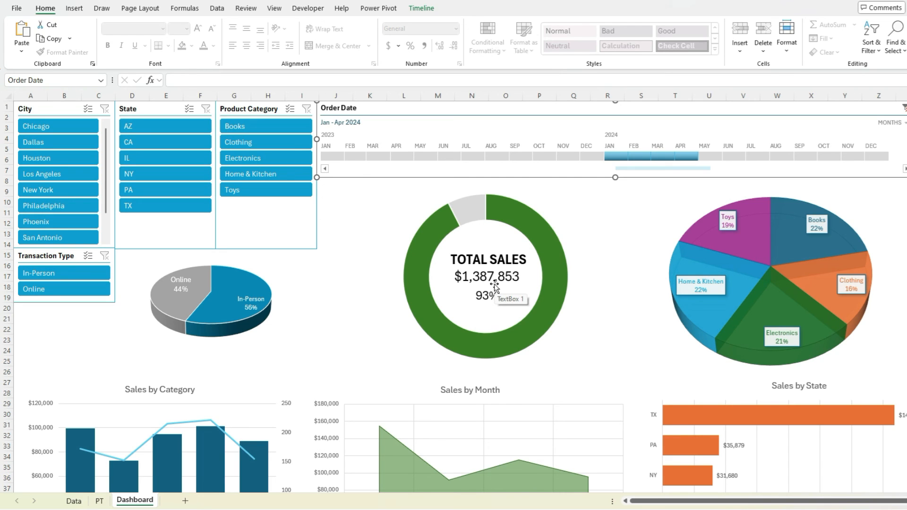
- Check the Data and PT sheets and the filtered dashboard charts, and clear the Order Date timeline filter
click(74, 501)
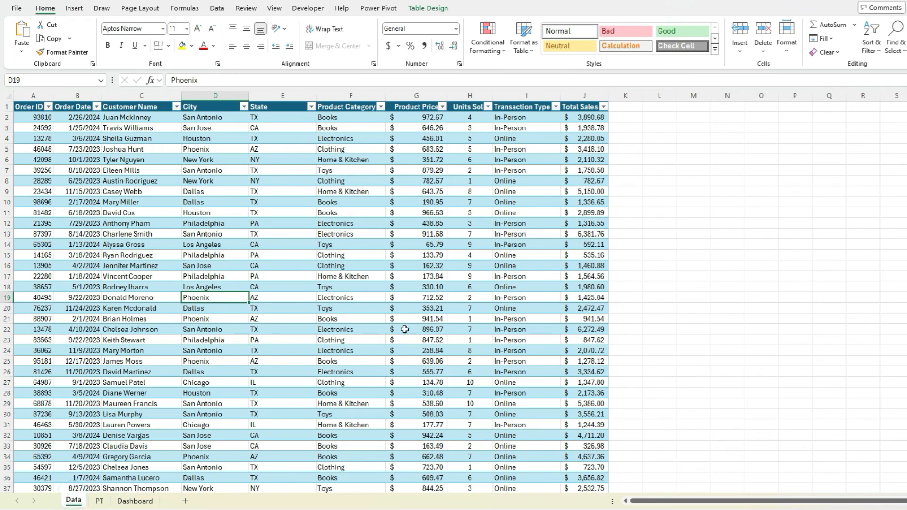
click(92, 501)
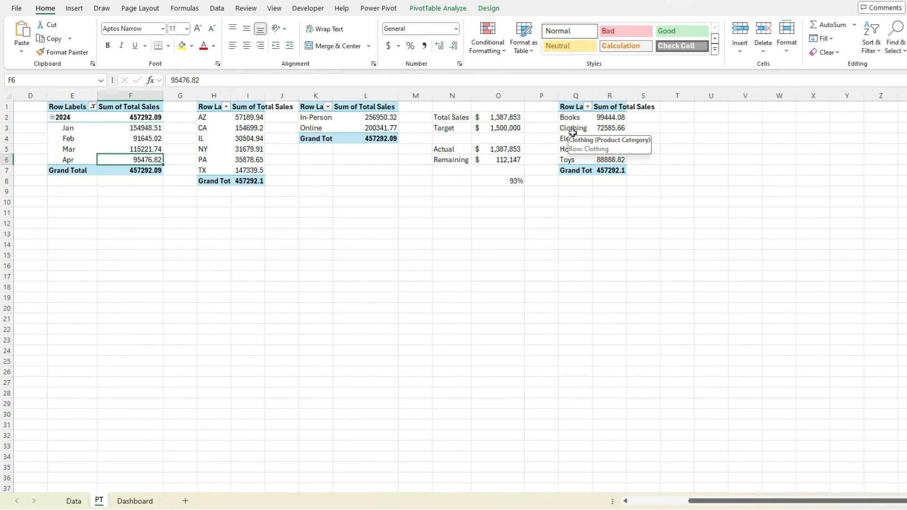
click(140, 501)
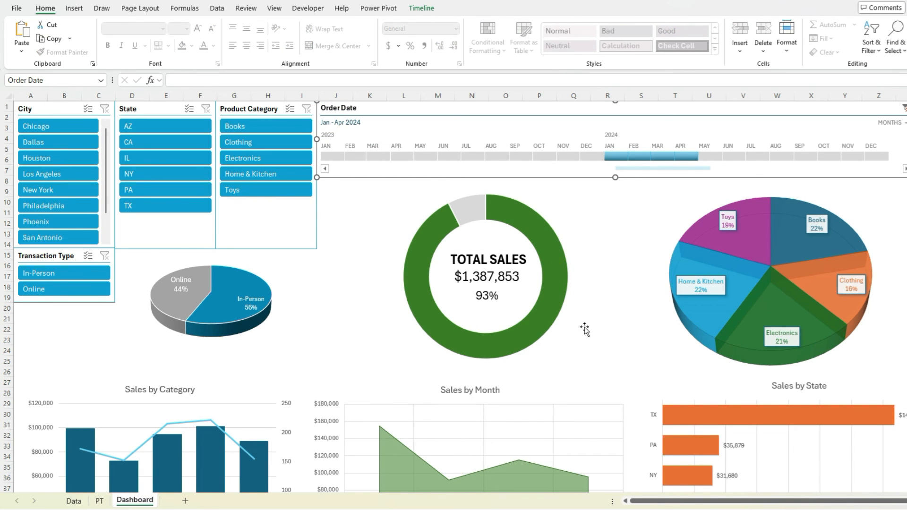
scroll(584, 329, down, 3)
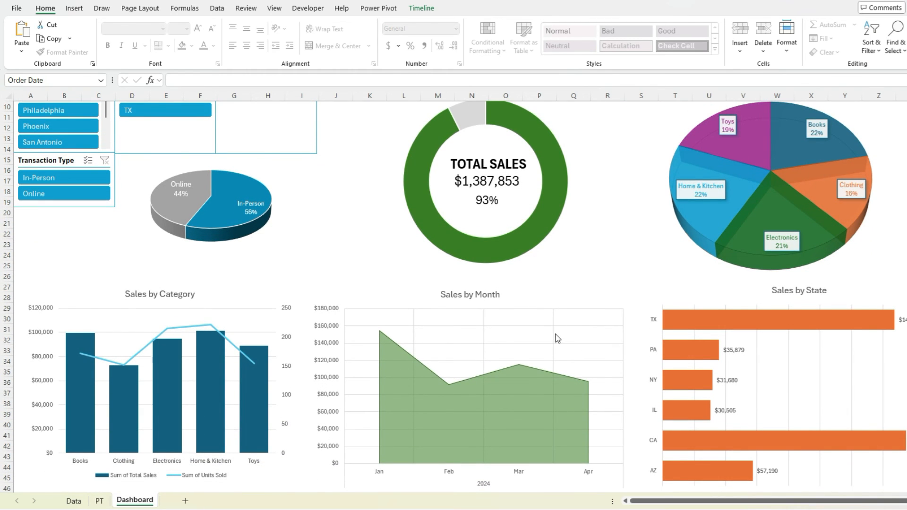
scroll(557, 335, up, 3)
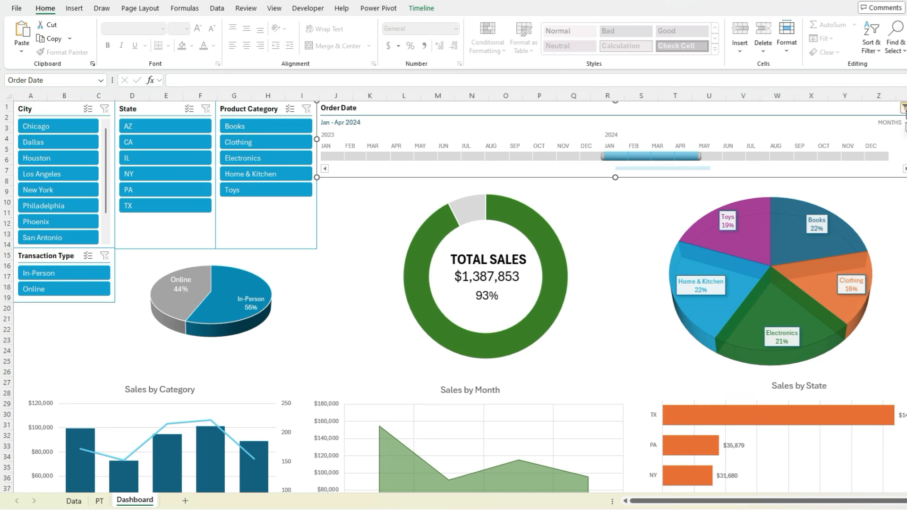
click(903, 108)
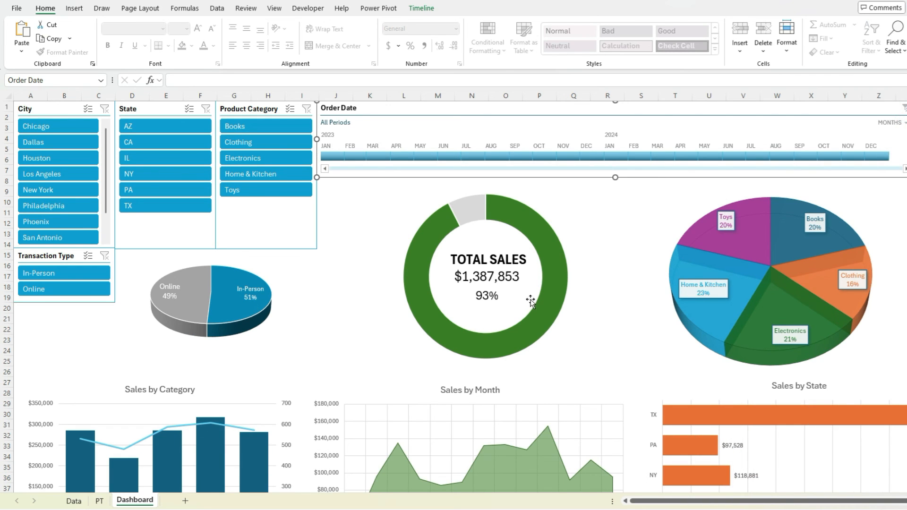
- Look over the unfiltered dashboard charts and the source table on the Data sheet, and return to the Dashboard sheet
scroll(578, 327, down, 1)
scroll(578, 327, down, 3)
scroll(578, 333, up, 5)
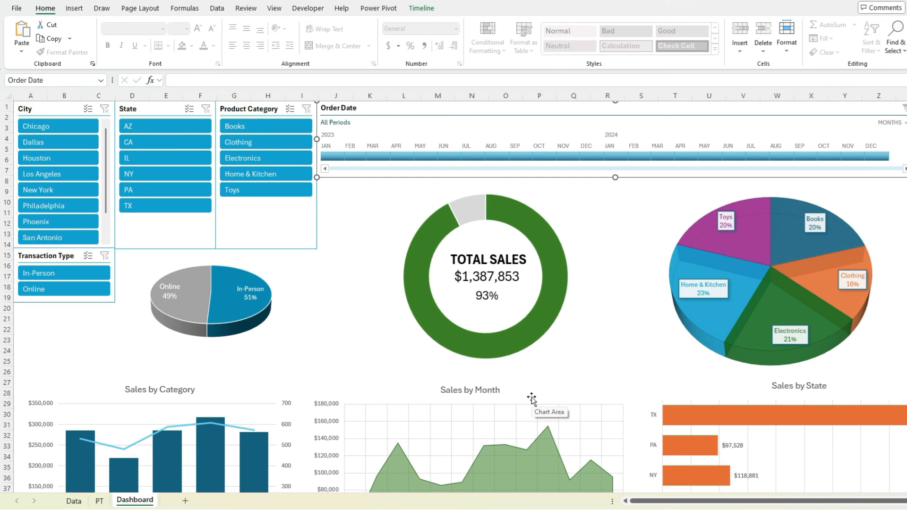
click(73, 500)
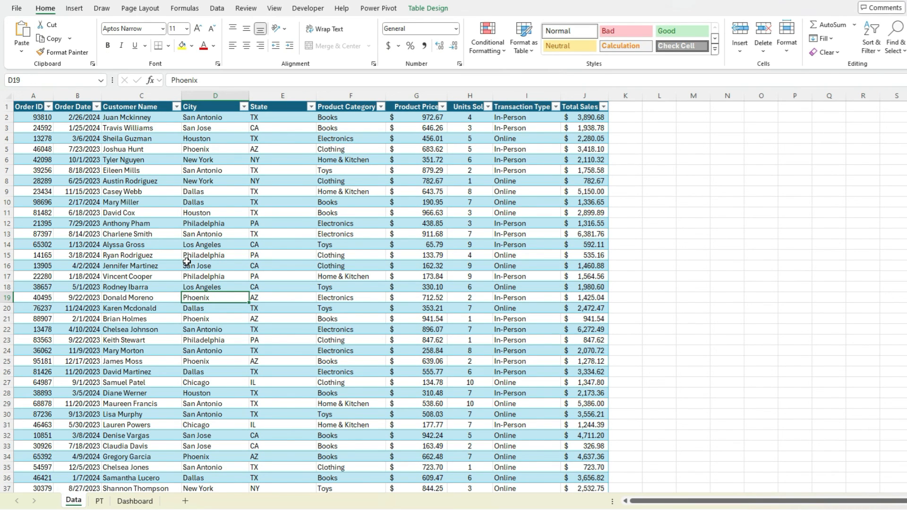
click(136, 501)
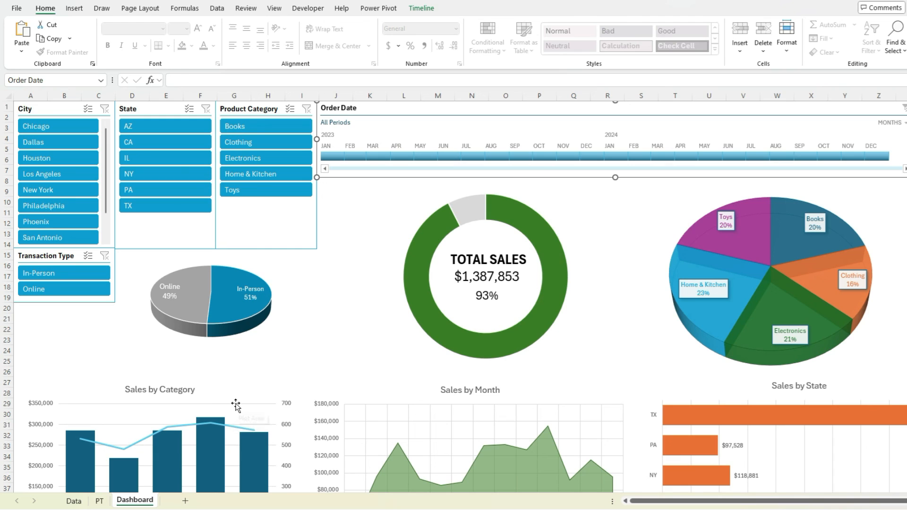
- Bring up the commands for refreshing the workbook's data
click(217, 8)
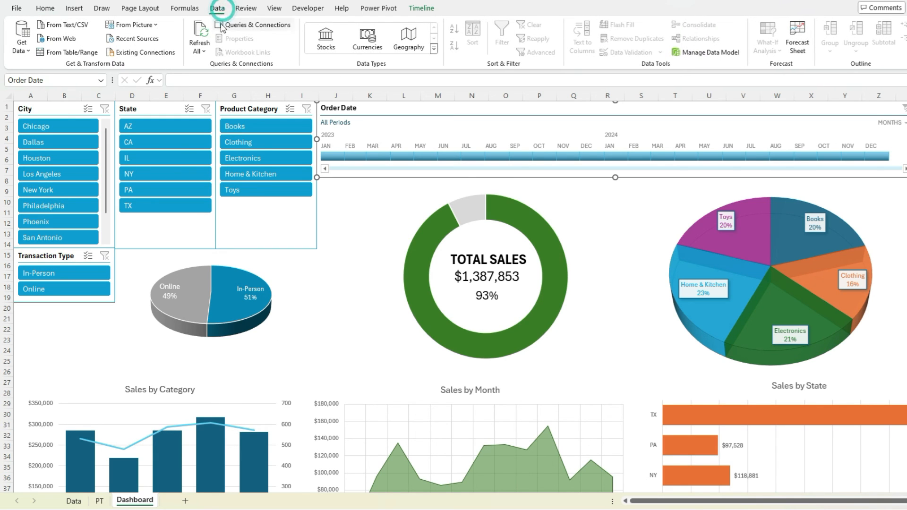